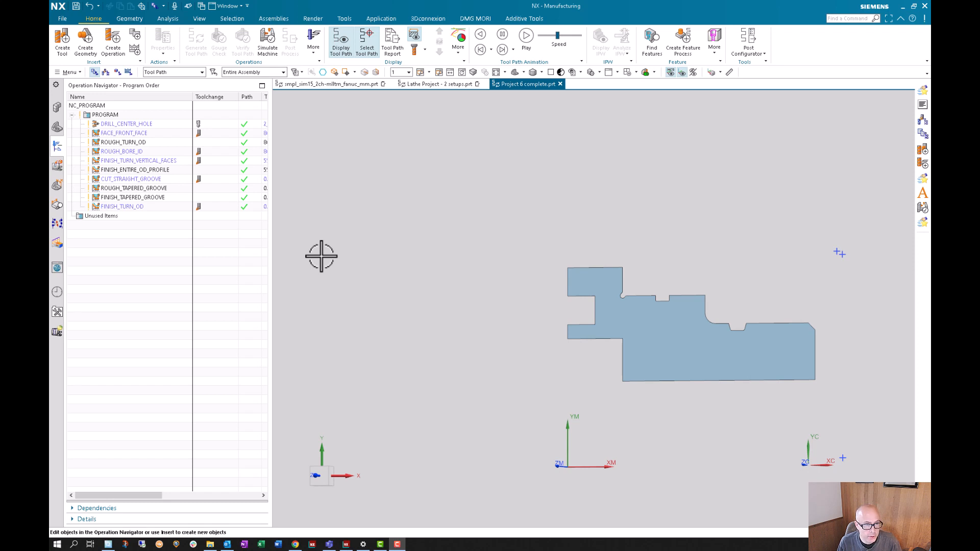
# - Open DRILL_CENTER_HOLE, convert its dialog to Explorer layout through dialog customization, review the Options page, and accept the operation
pyautogui.doubleClick(122, 124)
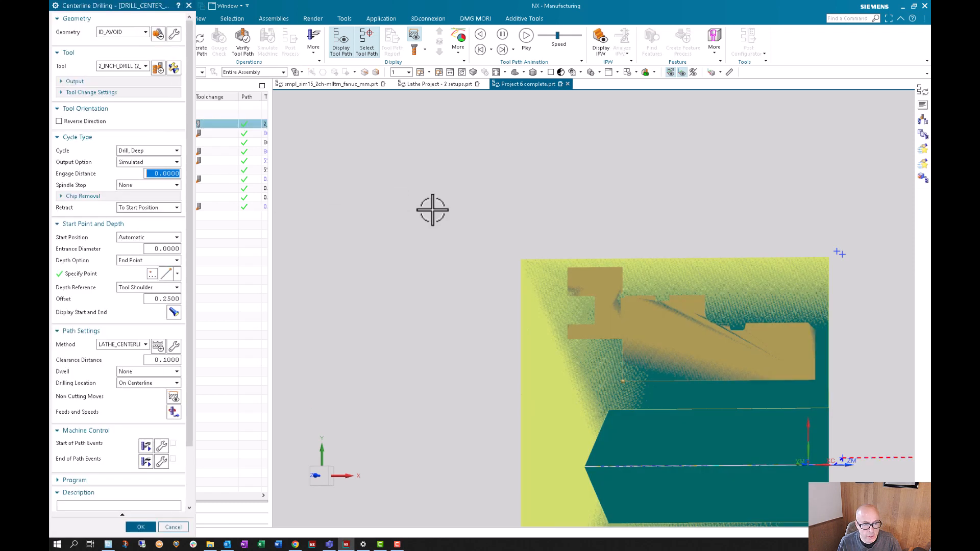
pyautogui.moveTo(132, 15); pyautogui.dragTo(364, 90)
pyautogui.scroll(-5, 401, 204)
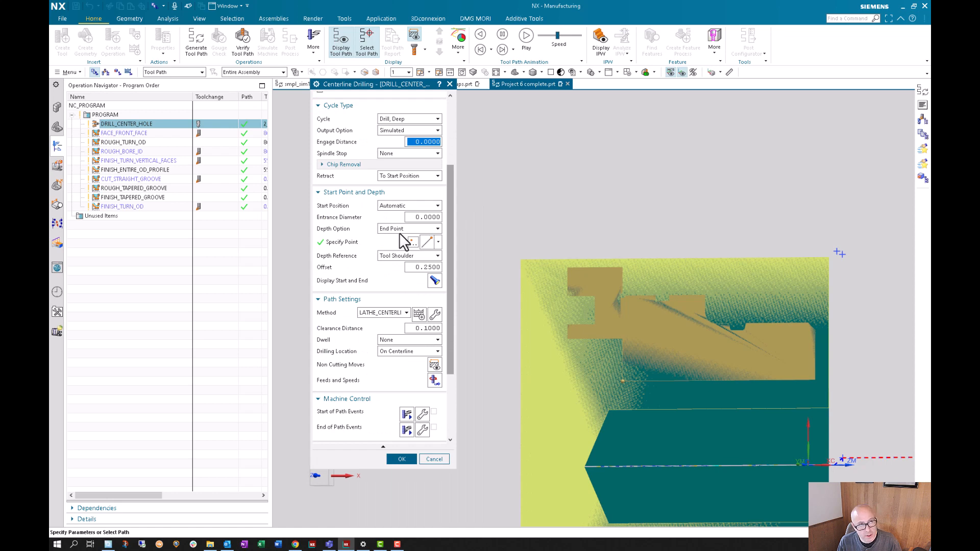
pyautogui.scroll(-4, 399, 233)
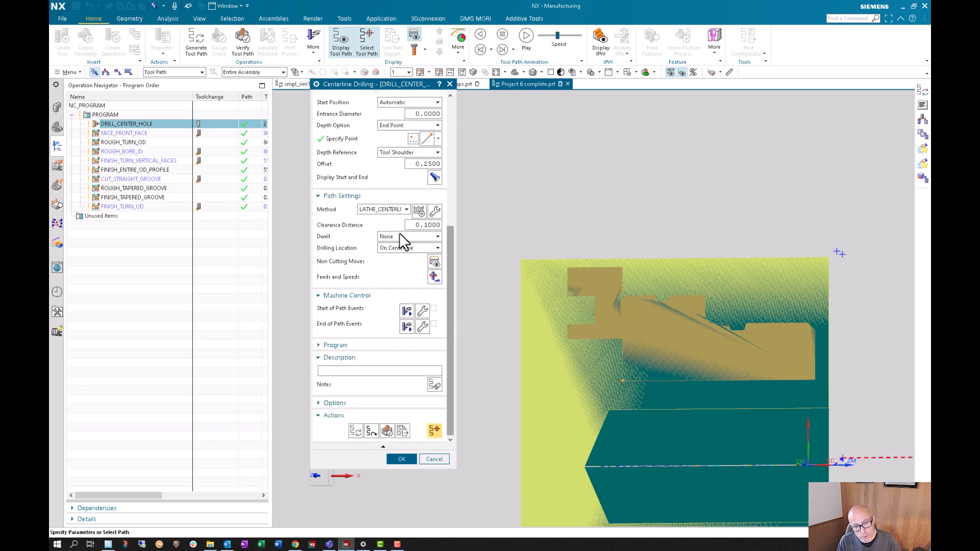
pyautogui.click(399, 414)
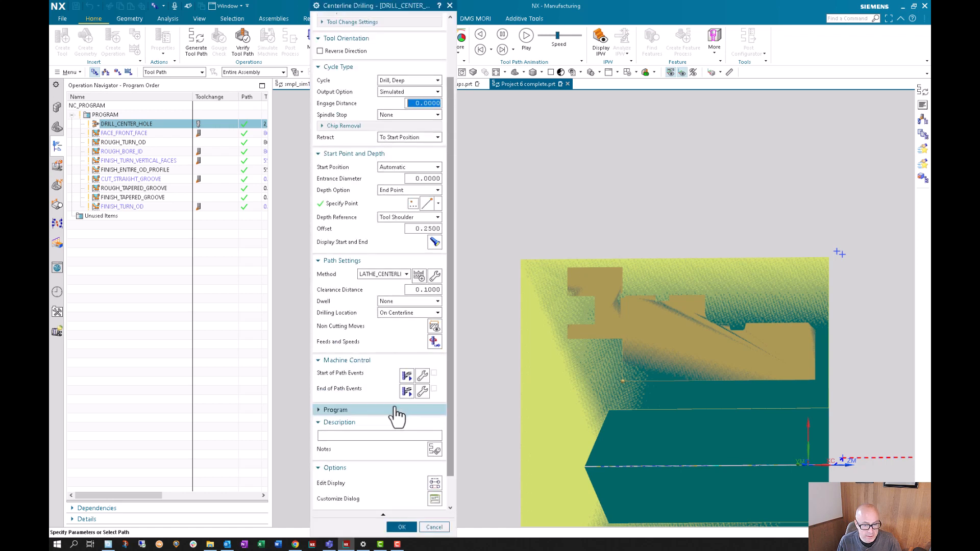
pyautogui.scroll(-2, 401, 424)
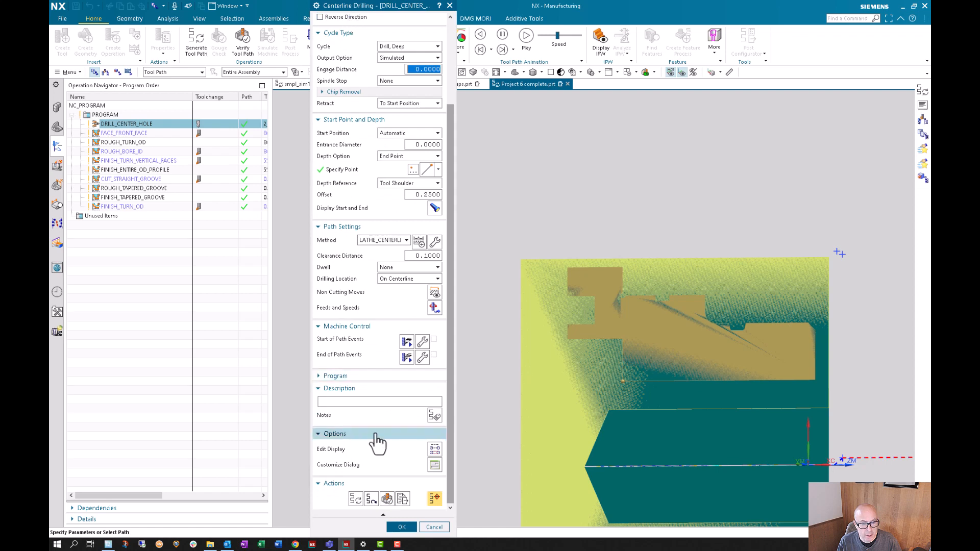
pyautogui.click(434, 464)
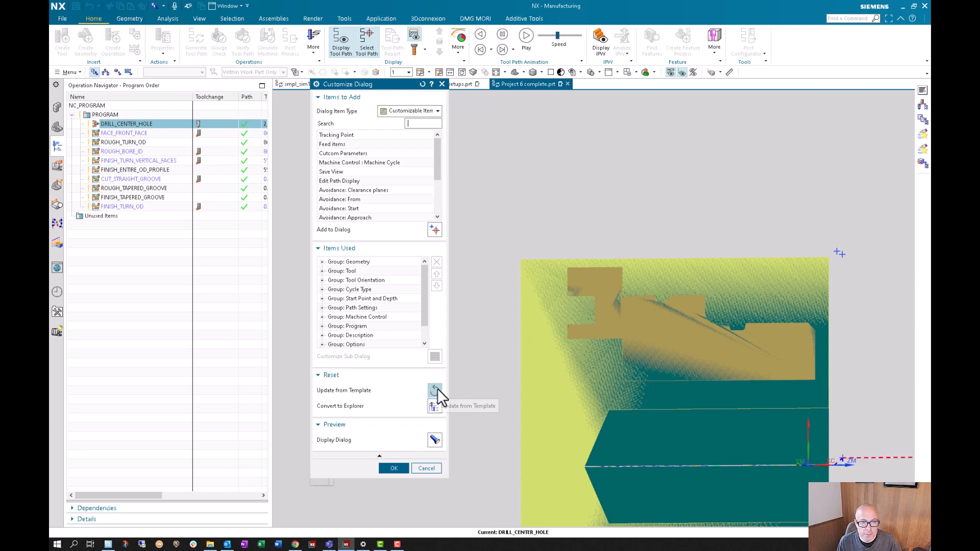
pyautogui.click(435, 406)
pyautogui.click(393, 468)
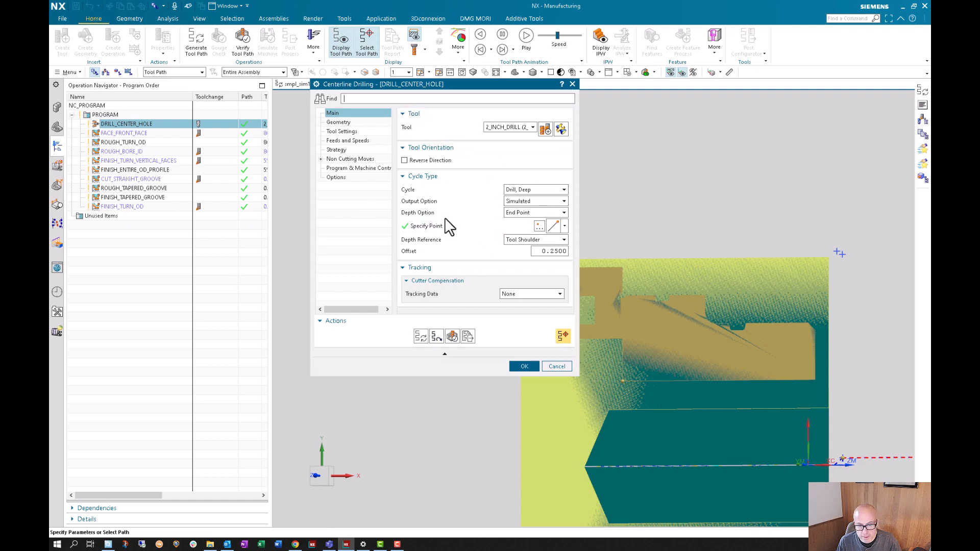
pyautogui.click(336, 177)
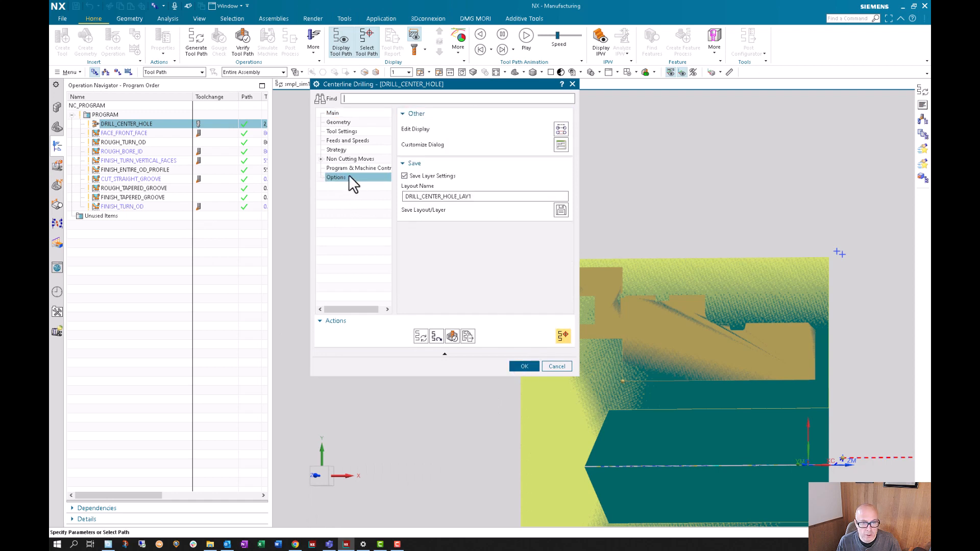
pyautogui.click(523, 368)
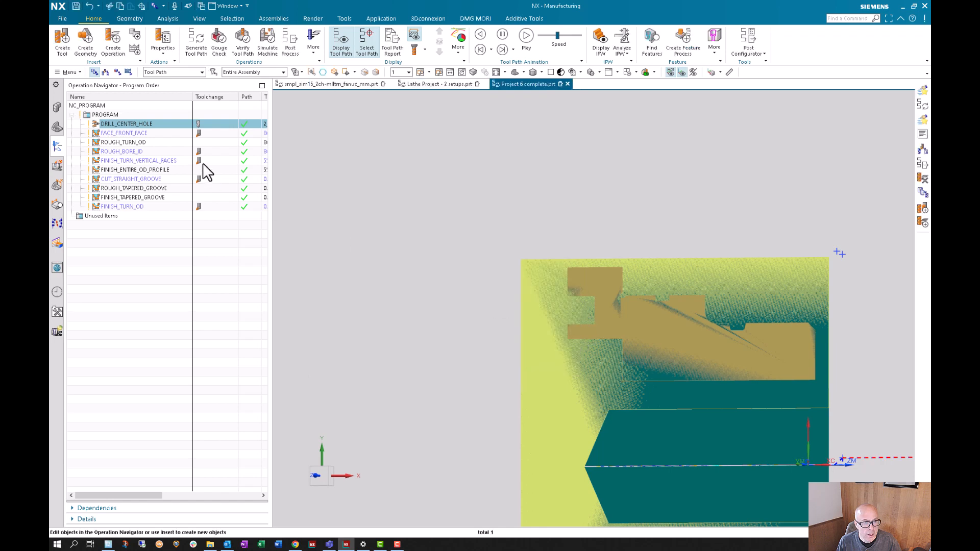
# - Reopen DRILL_CENTER_HOLE to check its dialog layout and close it without changes
pyautogui.rightClick(139, 122)
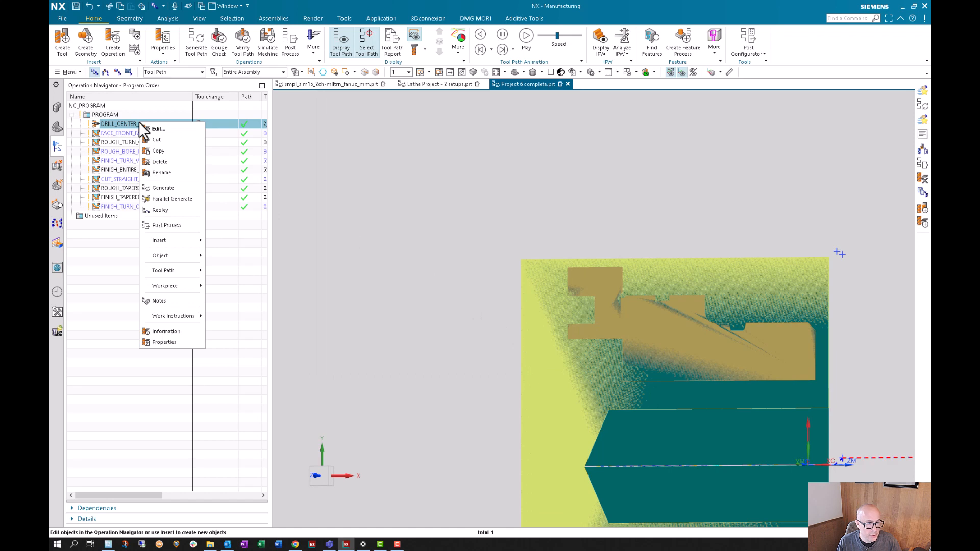
pyautogui.click(396, 149)
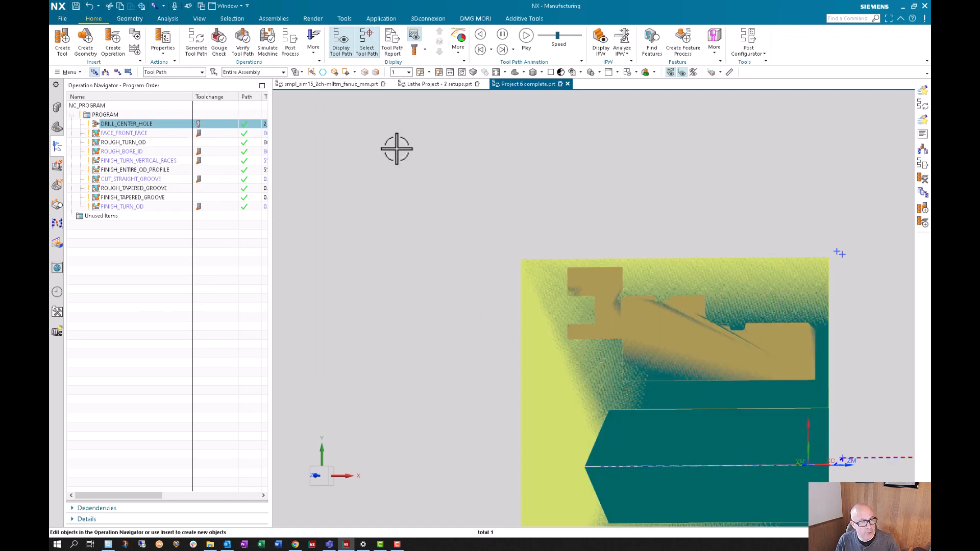
pyautogui.doubleClick(118, 124)
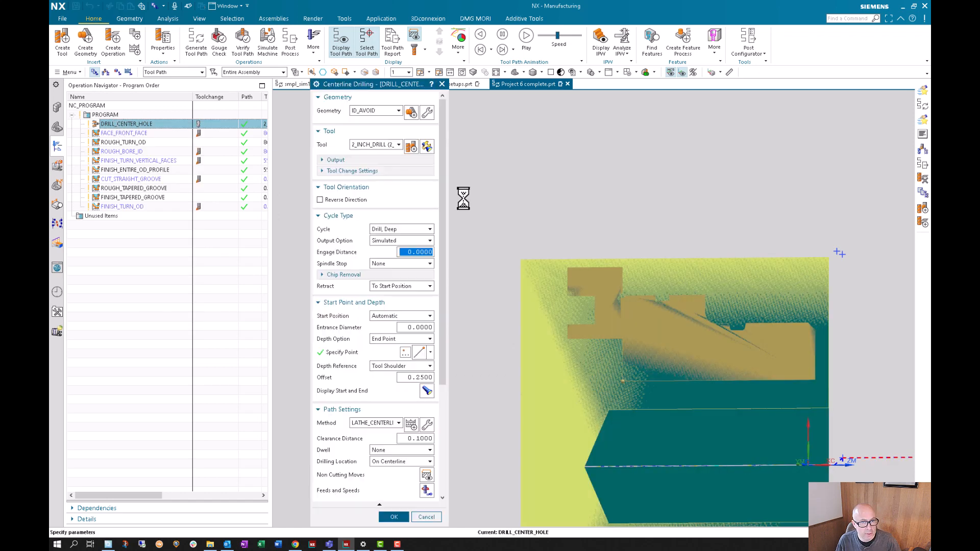
pyautogui.click(434, 517)
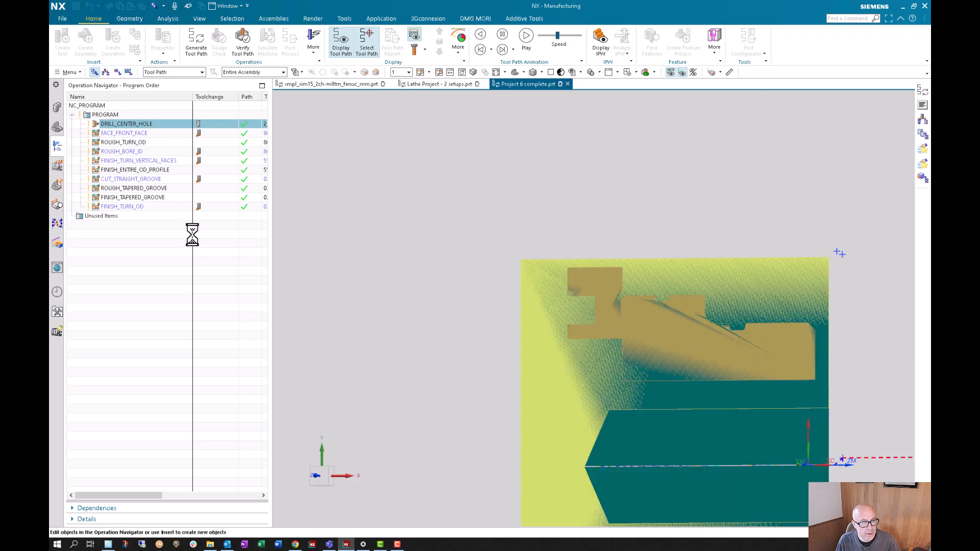
# - Duplicate the DRILL_CENTER_HOLE operation directly below the original in the program
pyautogui.rightClick(124, 124)
pyautogui.click(150, 153)
pyautogui.rightClick(127, 123)
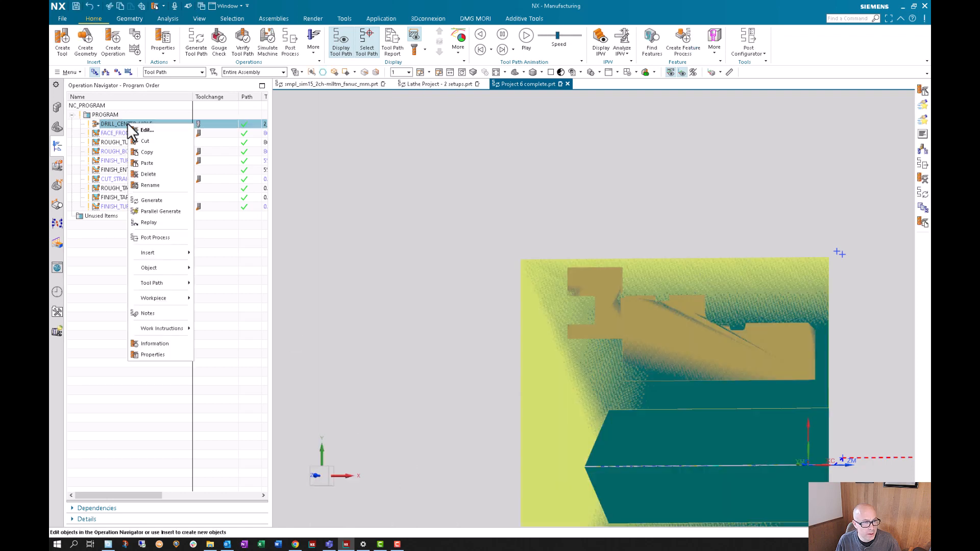
pyautogui.click(149, 155)
# - Rename the copied drilling operation as DRILL_CENTER_HOLE_OLD
pyautogui.click(155, 132)
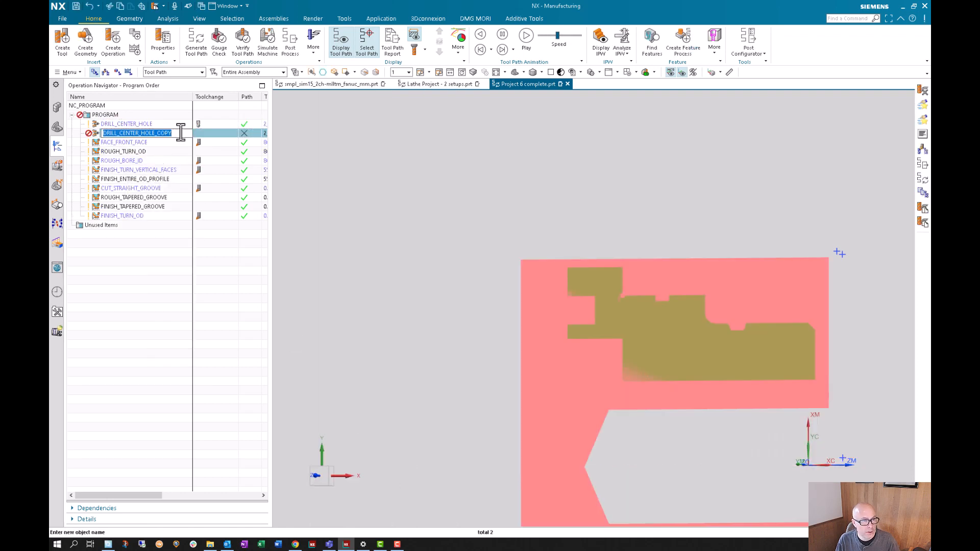
pyautogui.click(180, 133)
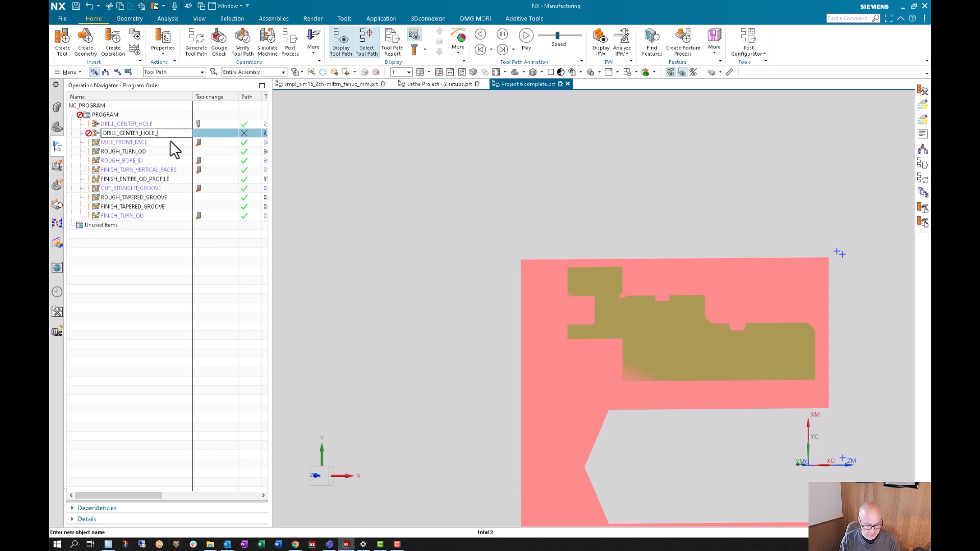
pyautogui.press('BackSpace')
pyautogui.press('BackSpace')
pyautogui.press('BackSpace')
pyautogui.press('BackSpace')
pyautogui.write('OLD')
pyautogui.press('Return')
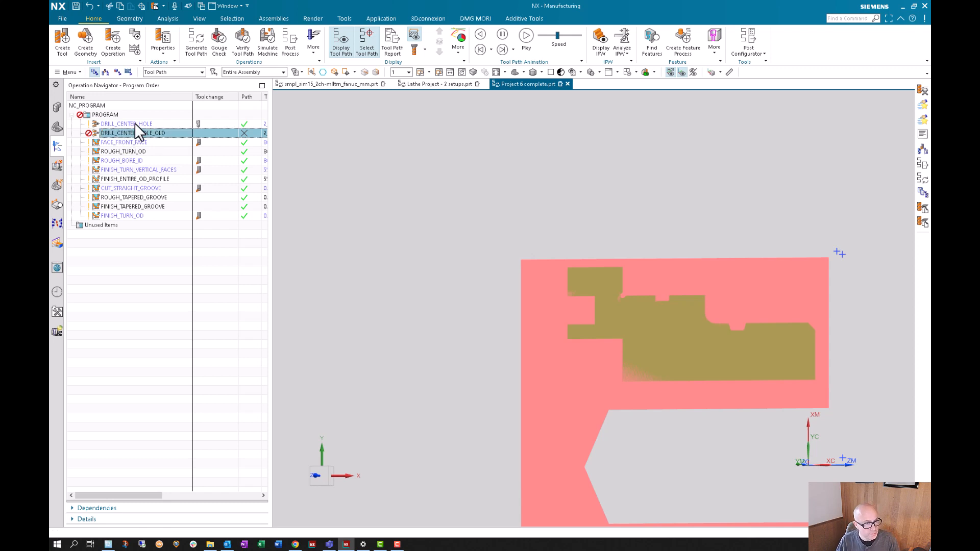
# - Edit DRILL_CENTER_HOLE, update its dialog customization from the template, and accept the operation
pyautogui.click(134, 123)
pyautogui.rightClick(134, 123)
pyautogui.click(148, 128)
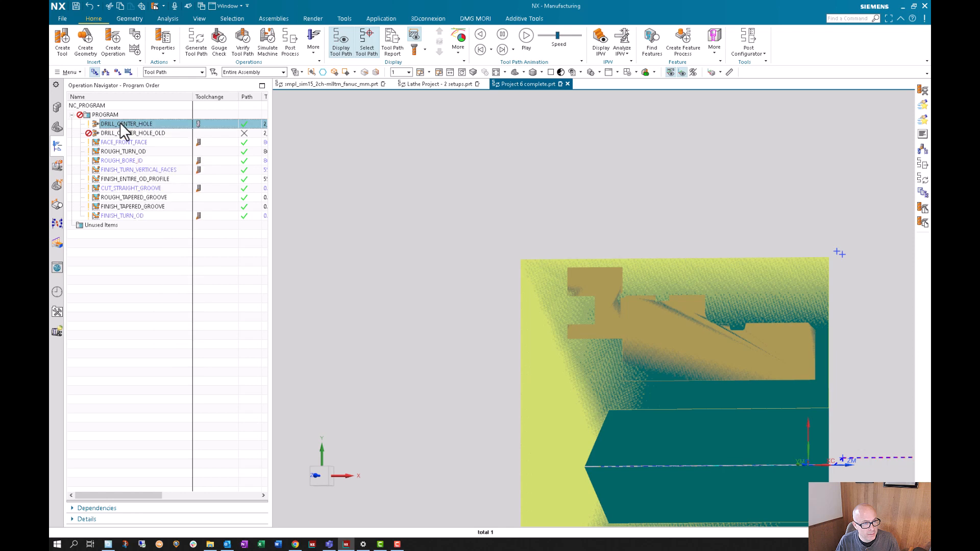
pyautogui.scroll(-3, 389, 477)
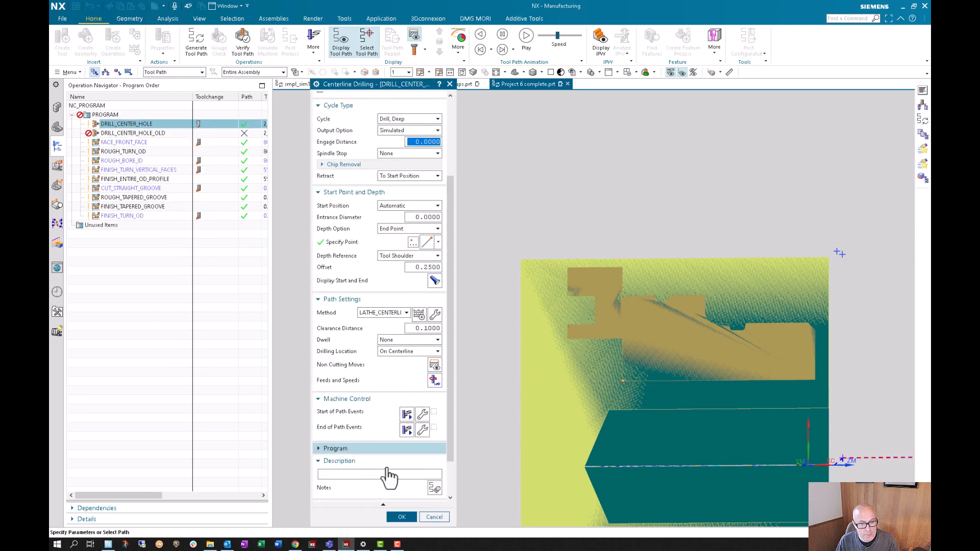
pyautogui.scroll(-3, 393, 467)
pyautogui.click(390, 462)
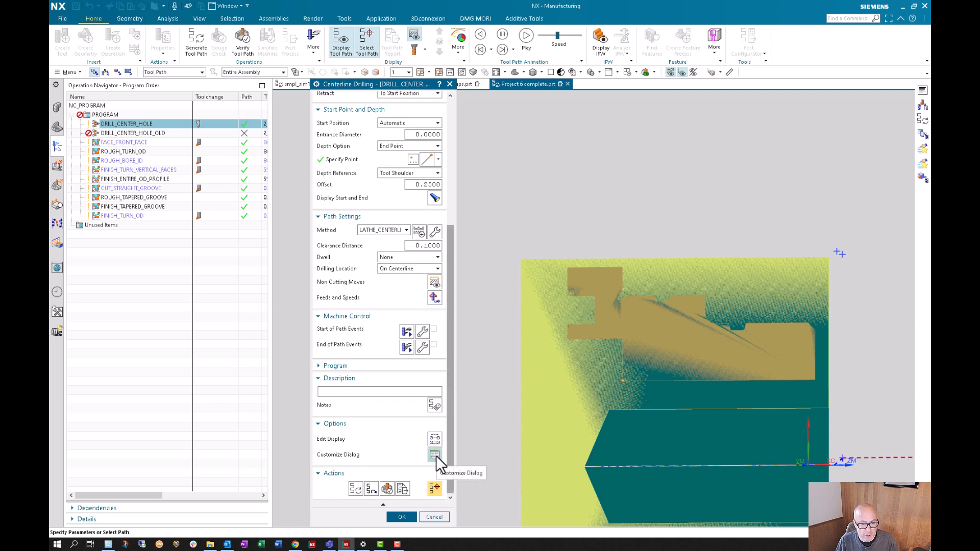
pyautogui.click(435, 455)
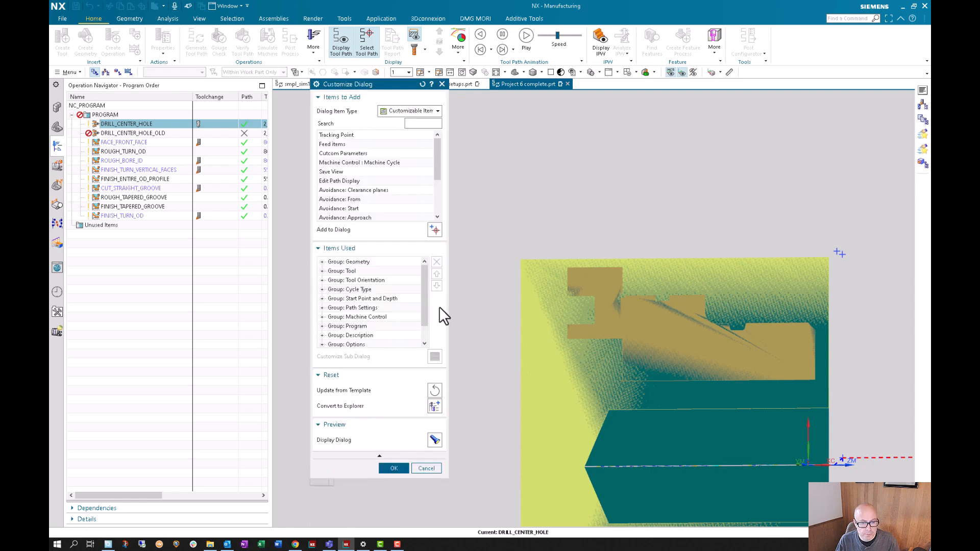
pyautogui.click(435, 388)
pyautogui.click(395, 468)
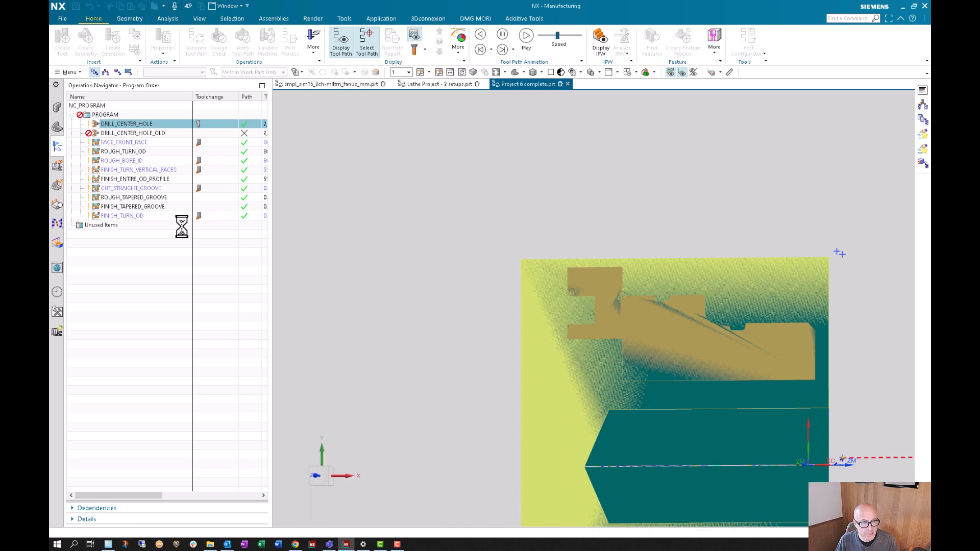
pyautogui.click(522, 365)
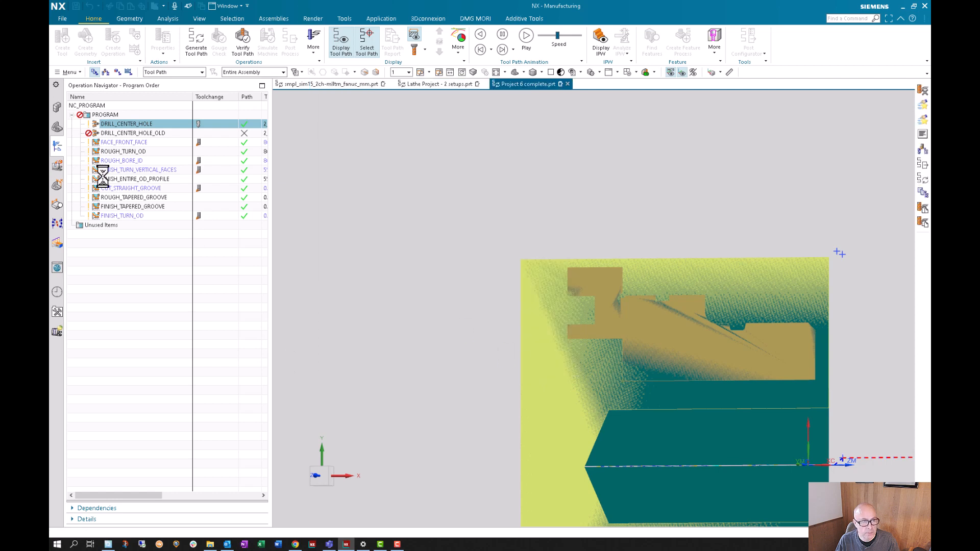
# - Open DRILL_CENTER_HOLE_OLD to compare its dialog layout and close it without changes
pyautogui.doubleClick(129, 132)
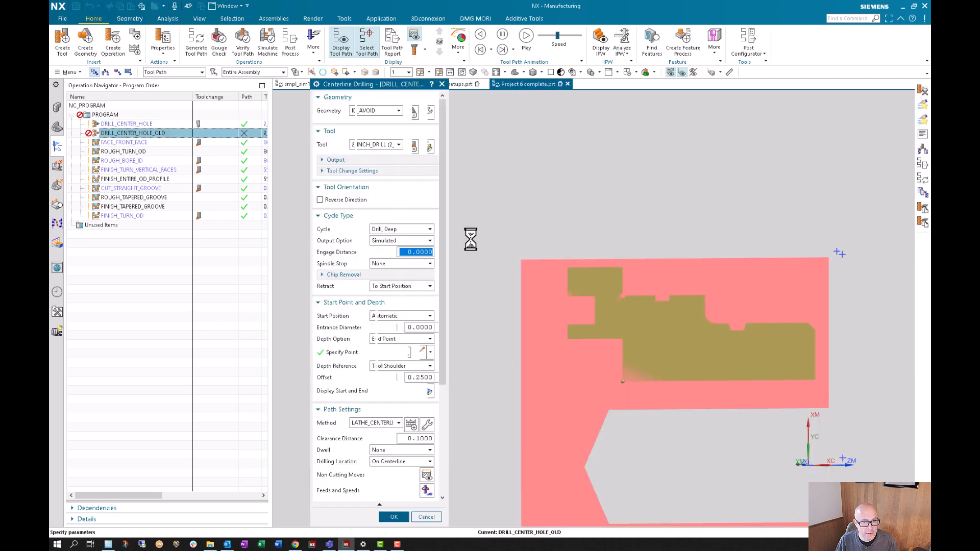
pyautogui.click(446, 519)
# - Try to update DRILL_CENTER_HOLE_OLD with a customization copied from the template, and check the DRILL_CENTER_HOLE dialog
pyautogui.click(134, 124)
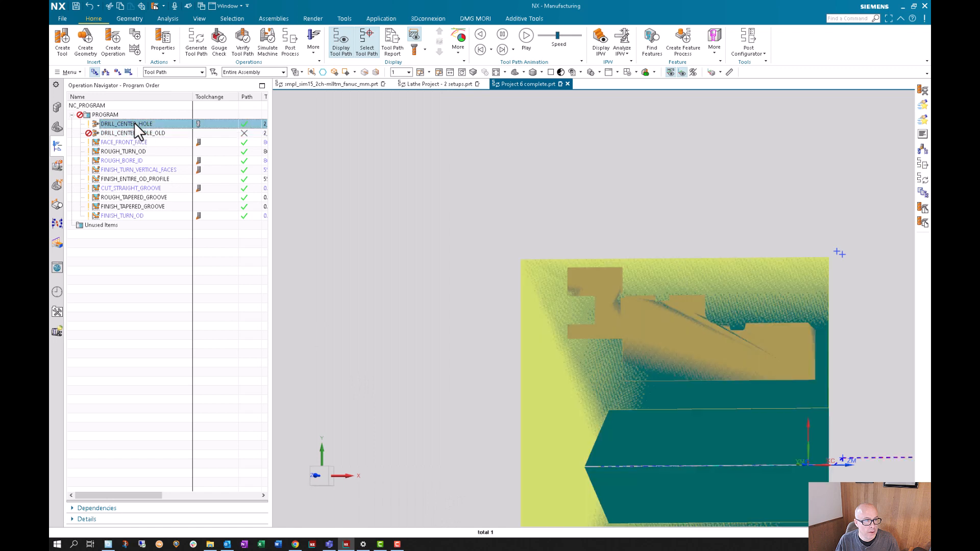
pyautogui.rightClick(152, 124)
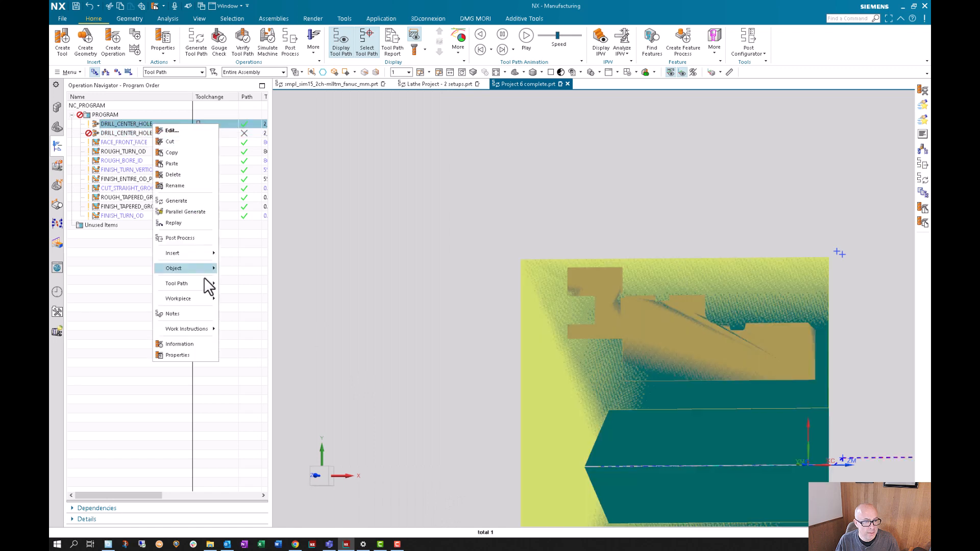
pyautogui.moveTo(194, 270)
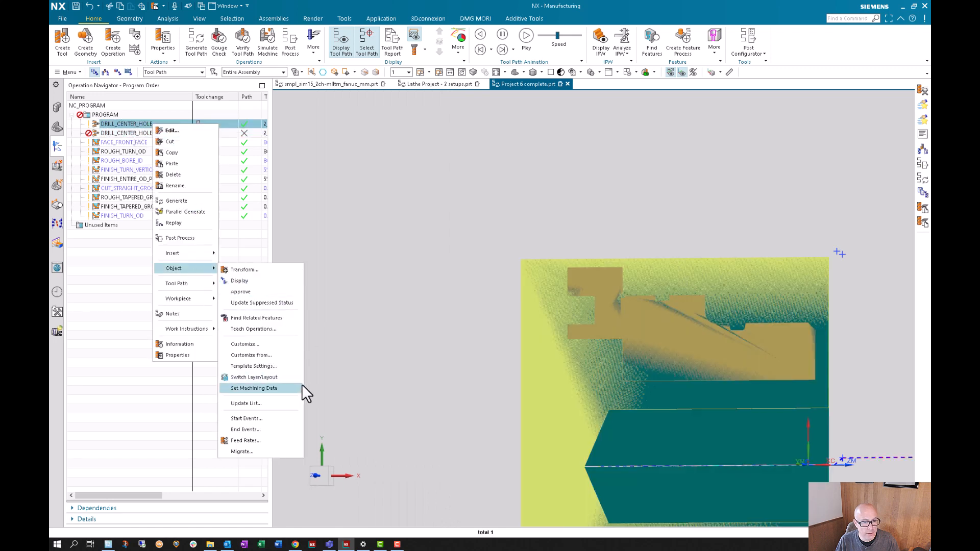
pyautogui.click(281, 357)
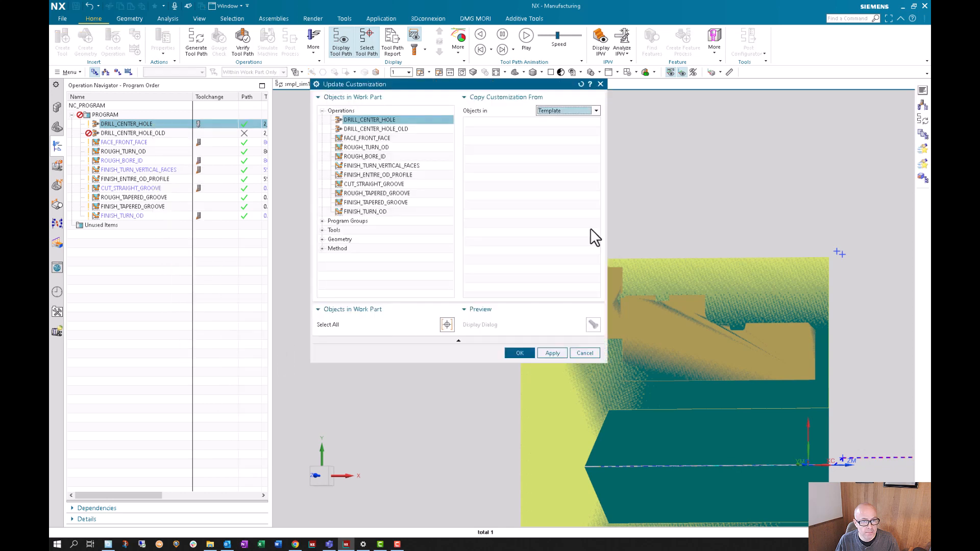
pyautogui.click(392, 129)
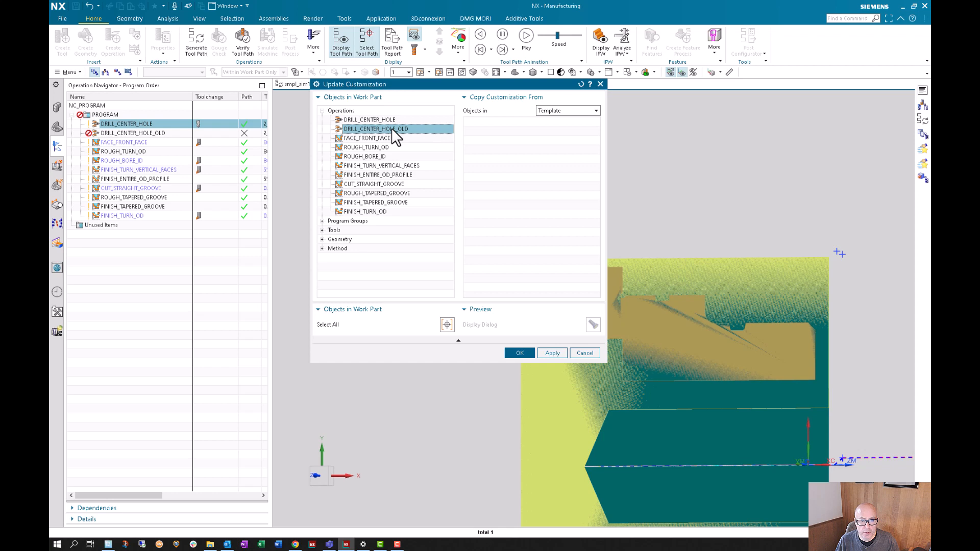
pyautogui.click(519, 353)
pyautogui.doubleClick(136, 124)
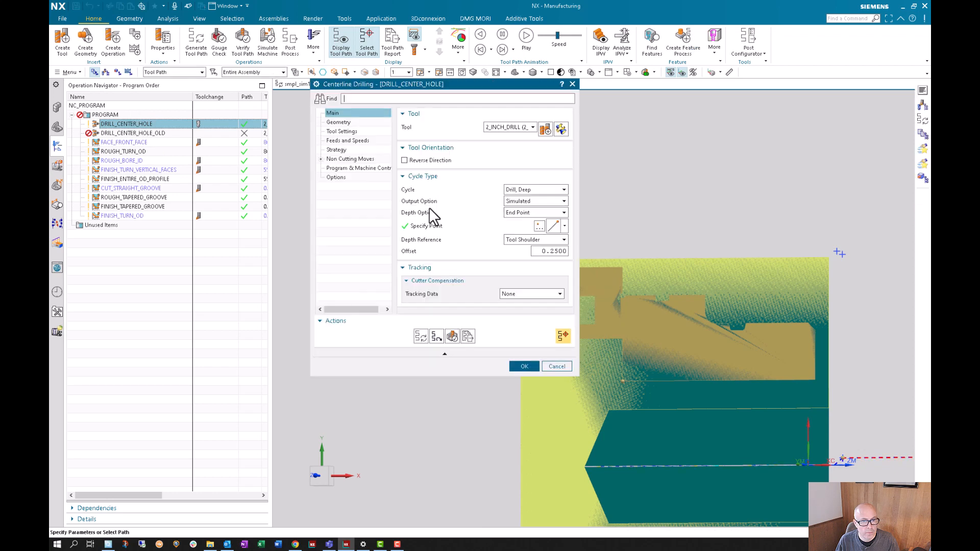
pyautogui.click(523, 366)
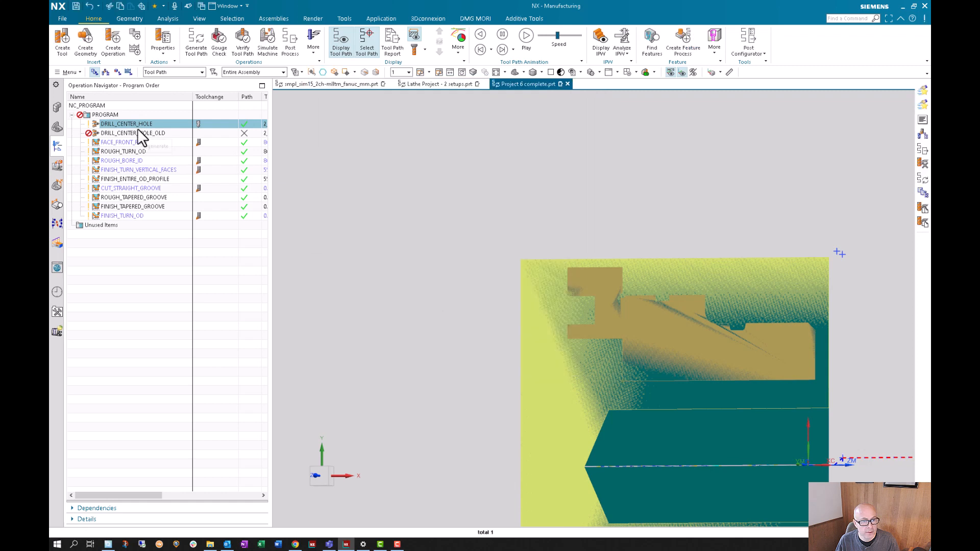
# - Choose DRILL_CENTER_HOLE_OLD for a customization update and preview that same operation's dialog as the source from the work part
pyautogui.rightClick(136, 122)
pyautogui.moveTo(169, 265)
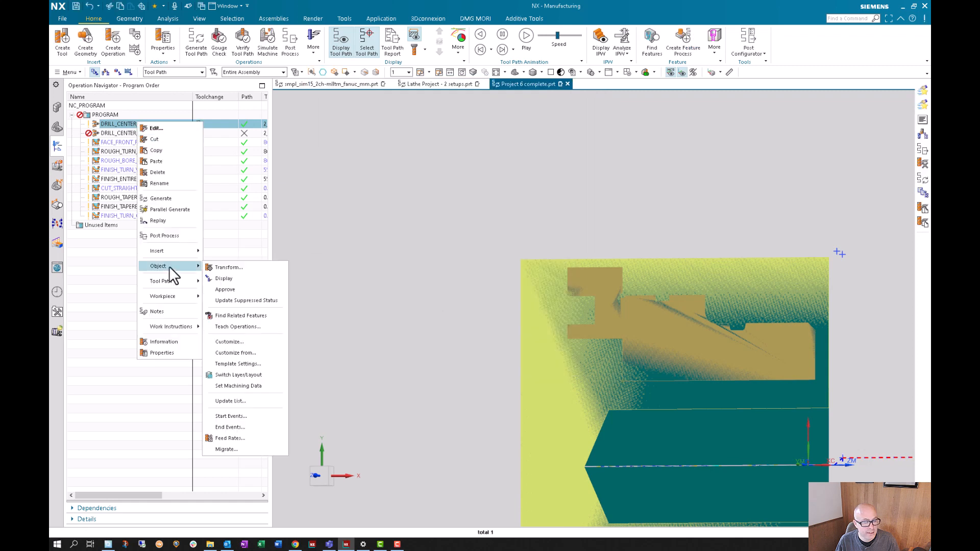
pyautogui.click(245, 353)
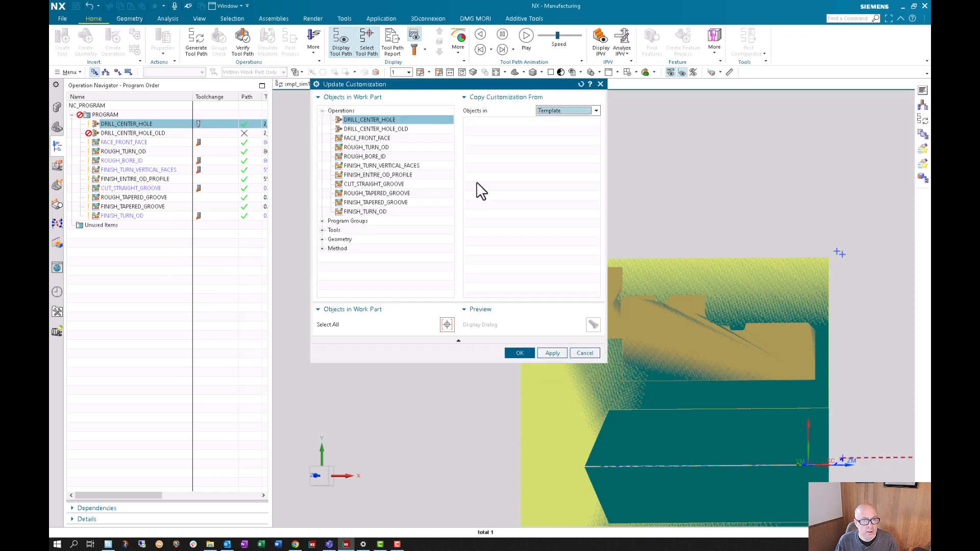
pyautogui.click(378, 129)
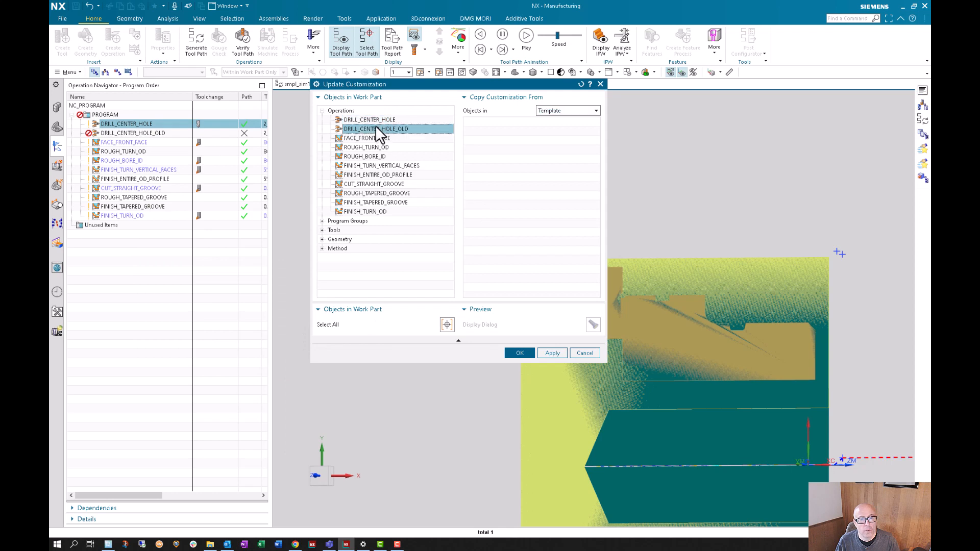
pyautogui.click(568, 110)
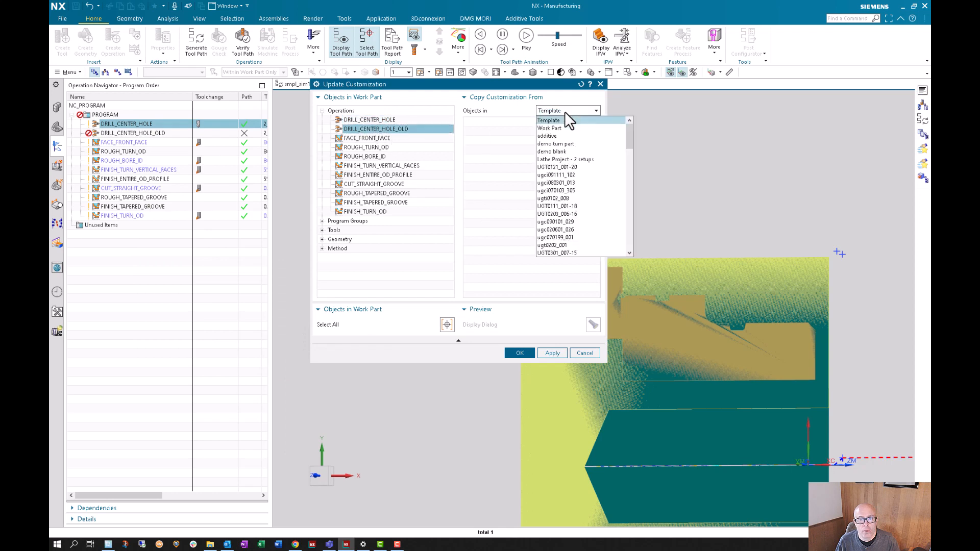
pyautogui.click(550, 128)
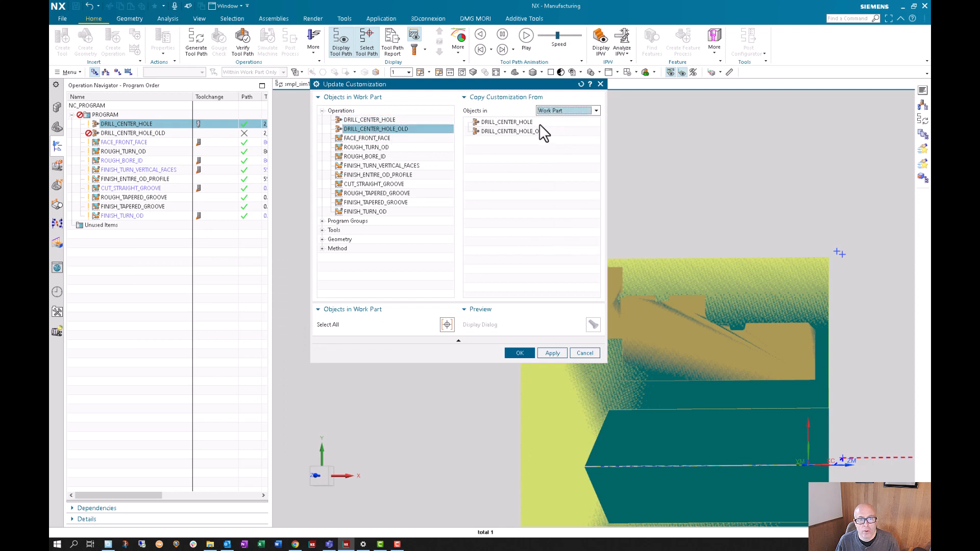
pyautogui.click(502, 123)
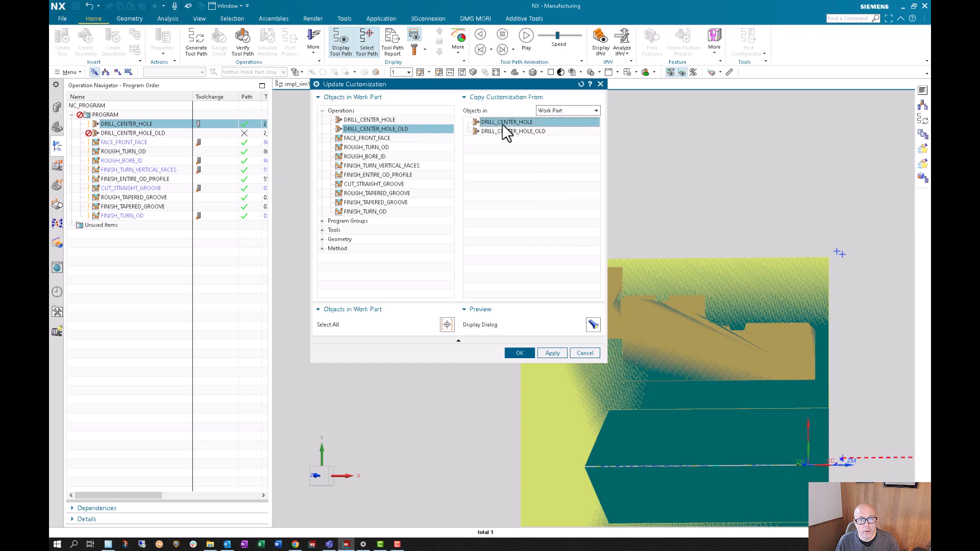
pyautogui.click(502, 132)
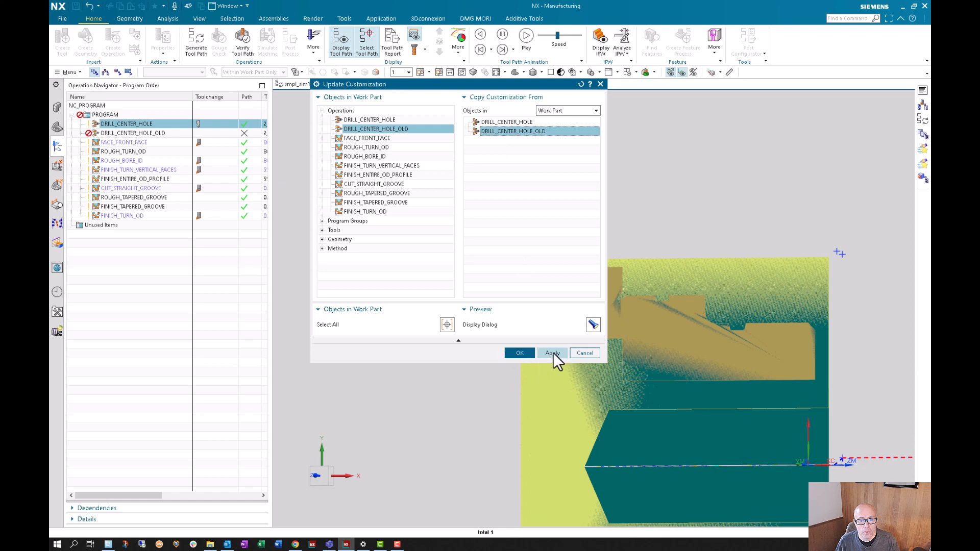
pyautogui.click(593, 325)
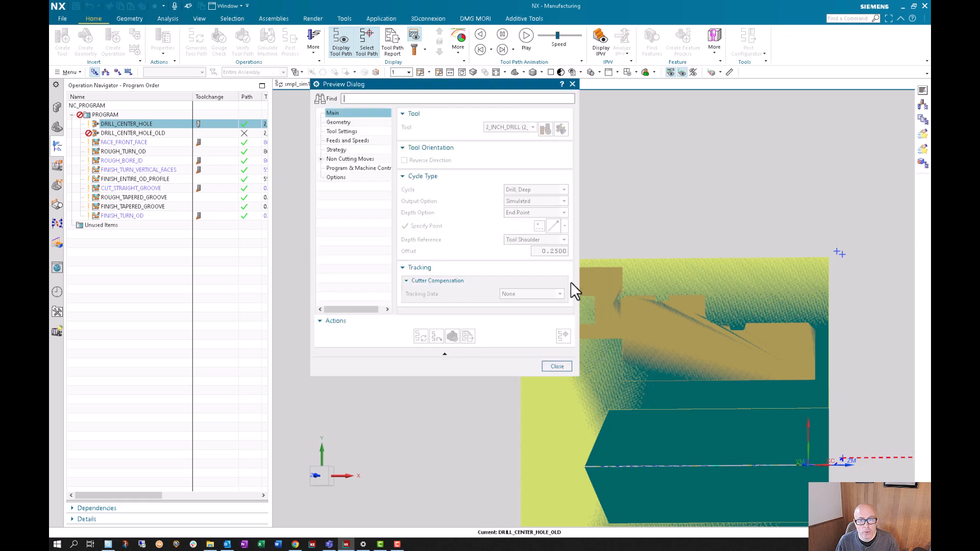
pyautogui.click(556, 367)
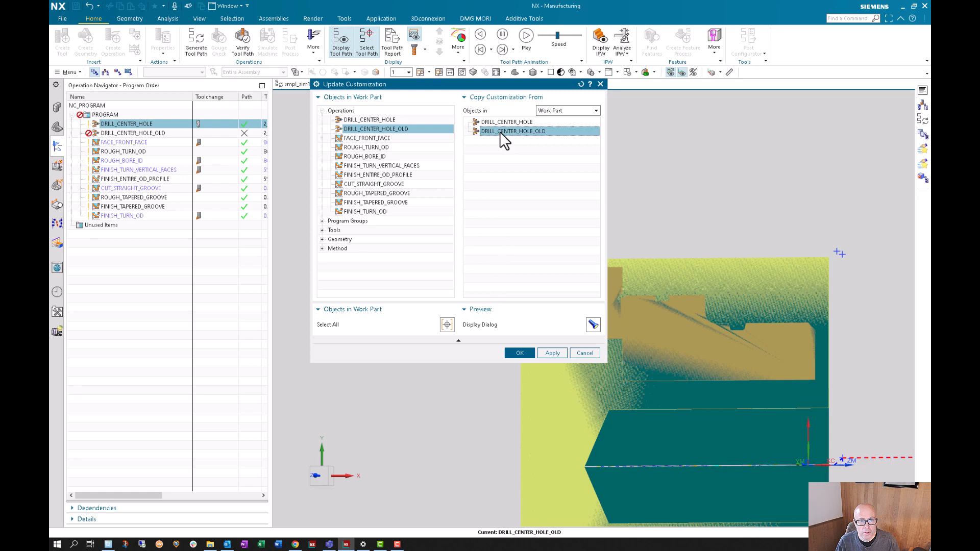
# - Copy the dialog customization of DRILL_CENTER_HOLE_OLD in the work part to DRILL_CENTER_HOLE, previewing it before accepting
pyautogui.click(393, 120)
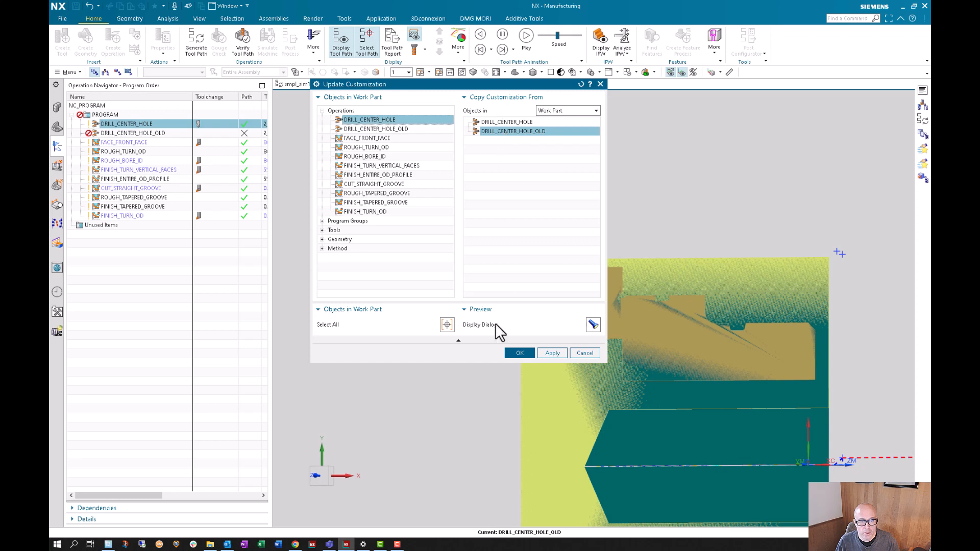
pyautogui.click(593, 324)
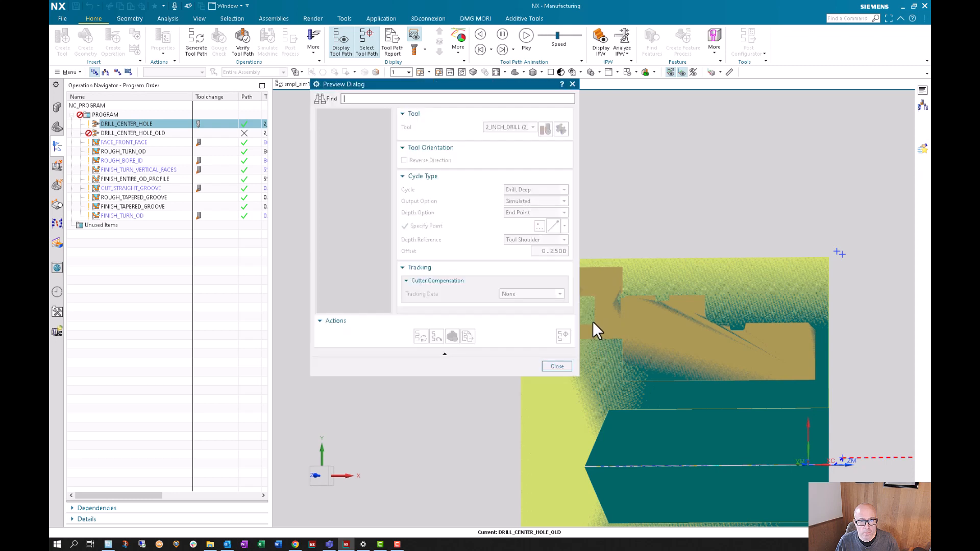
pyautogui.click(557, 366)
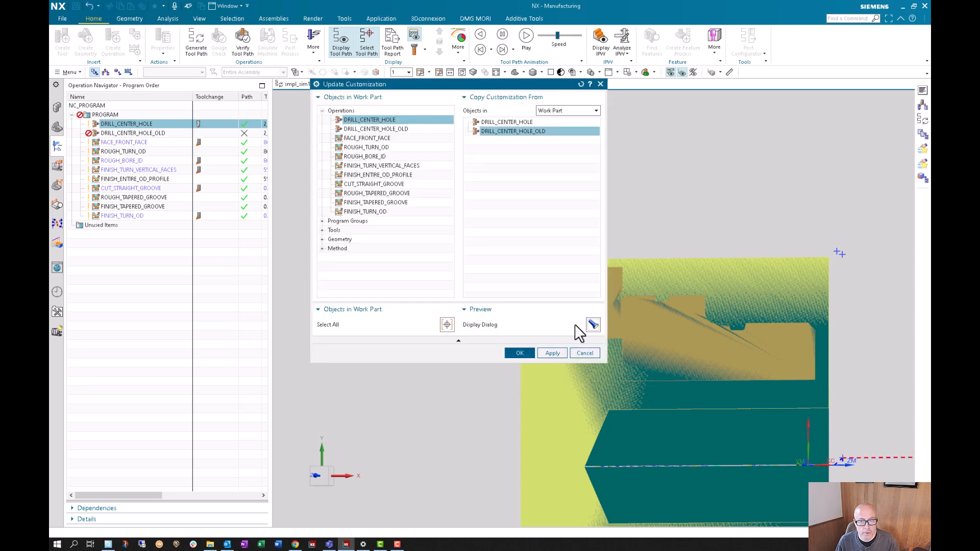
pyautogui.click(521, 355)
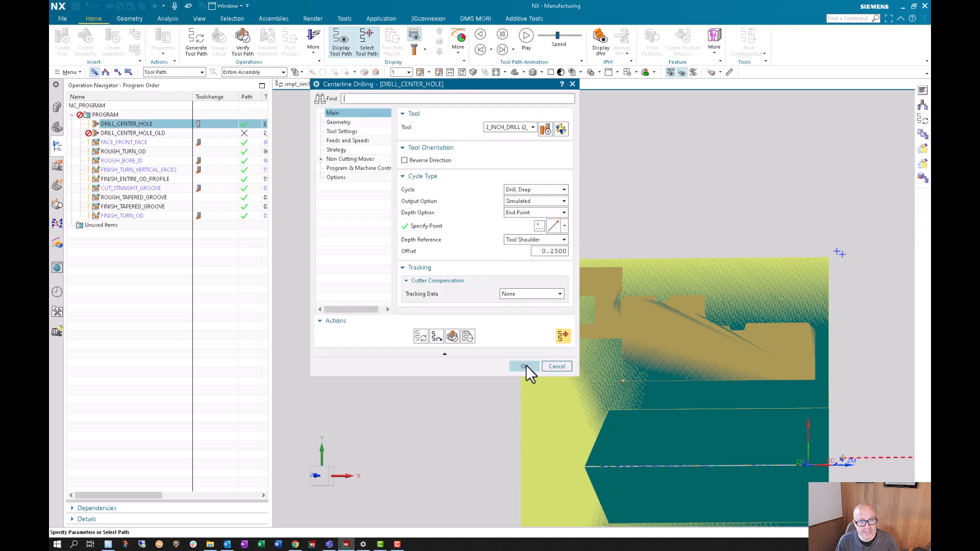
# - Check the dialog layouts of DRILL_CENTER_HOLE and DRILL_CENTER_HOLE_OLD, accepting each operation without edits
pyautogui.click(526, 365)
pyautogui.doubleClick(153, 134)
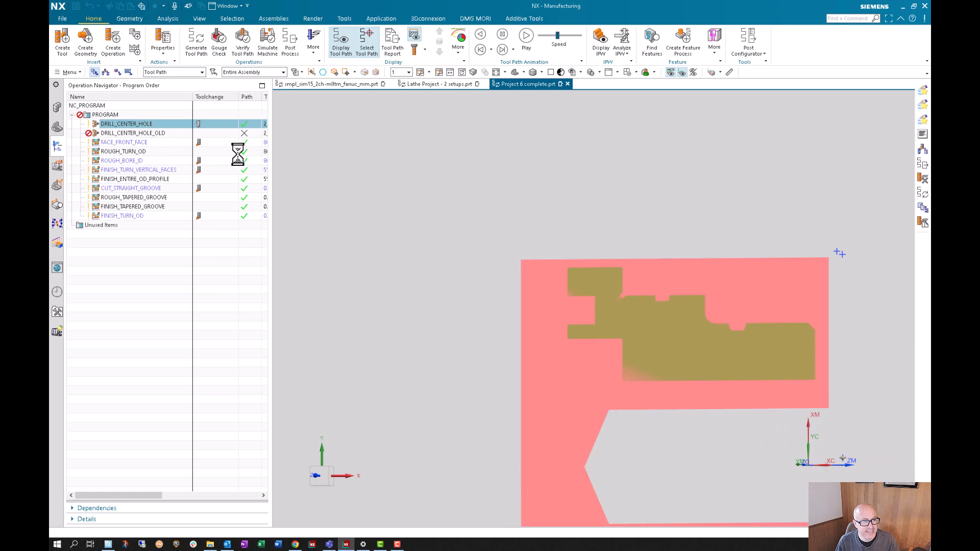
pyautogui.click(524, 365)
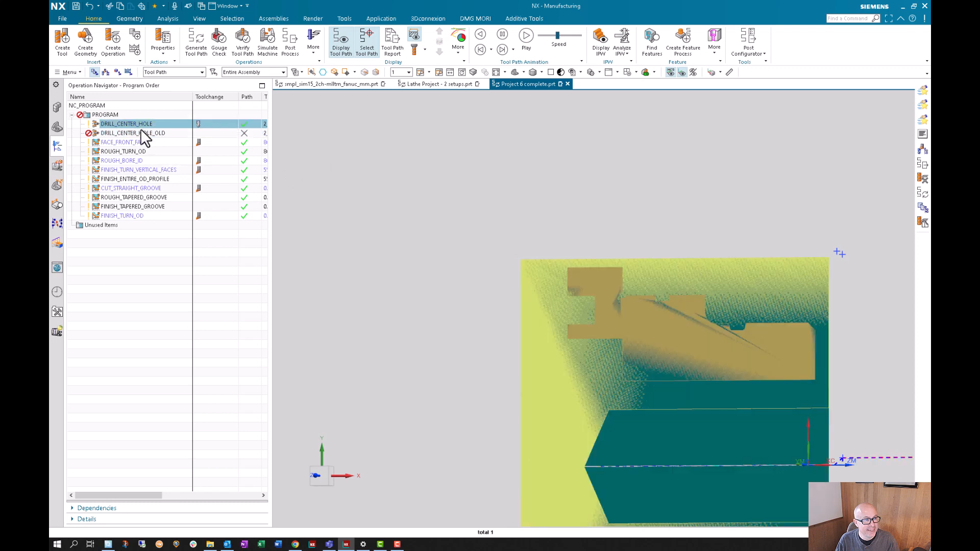
pyautogui.doubleClick(134, 132)
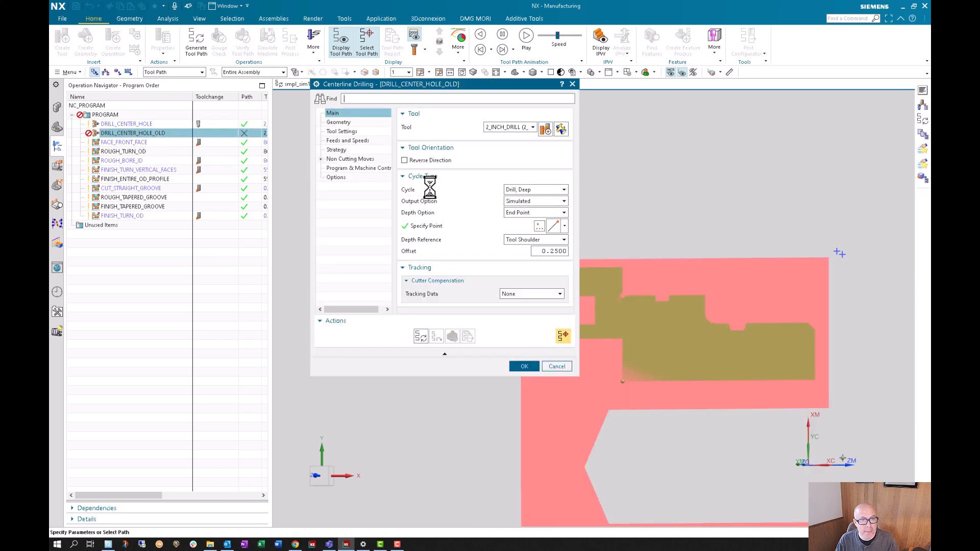
pyautogui.click(523, 366)
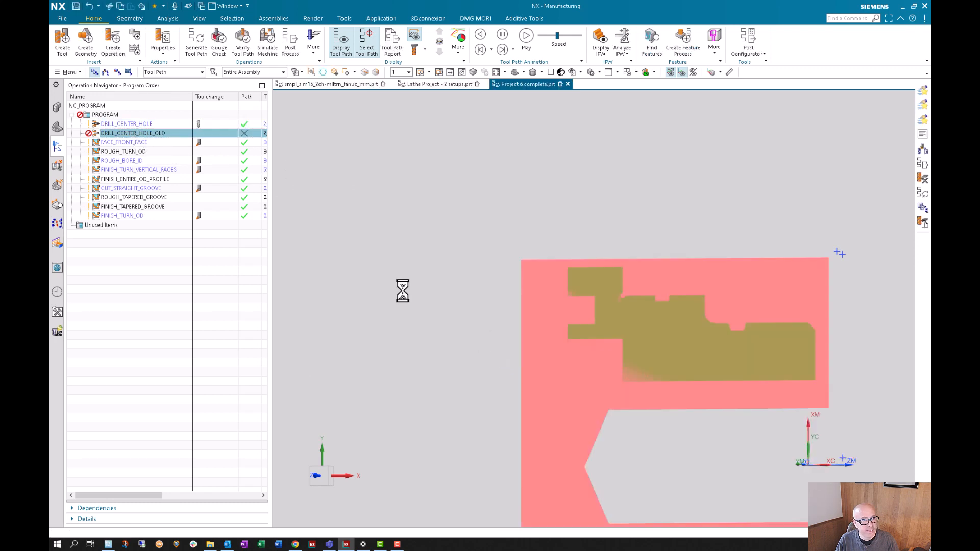
# - Undo the customization updates and the copied operation's rename, and check the dialogs of DRILL_CENTER_HOLE_COPY and DRILL_CENTER_HOLE
pyautogui.press('Up')
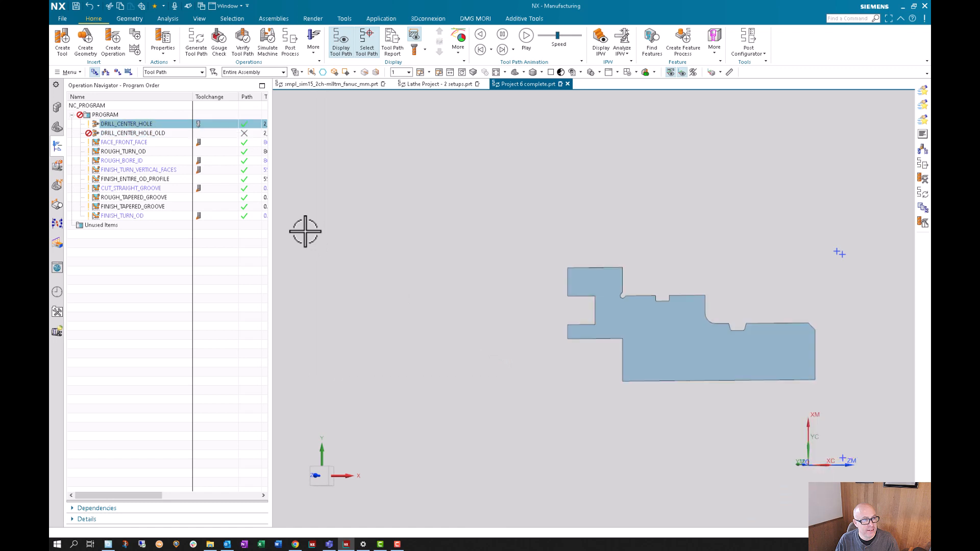
pyautogui.hotkey('ctrl', 'z')
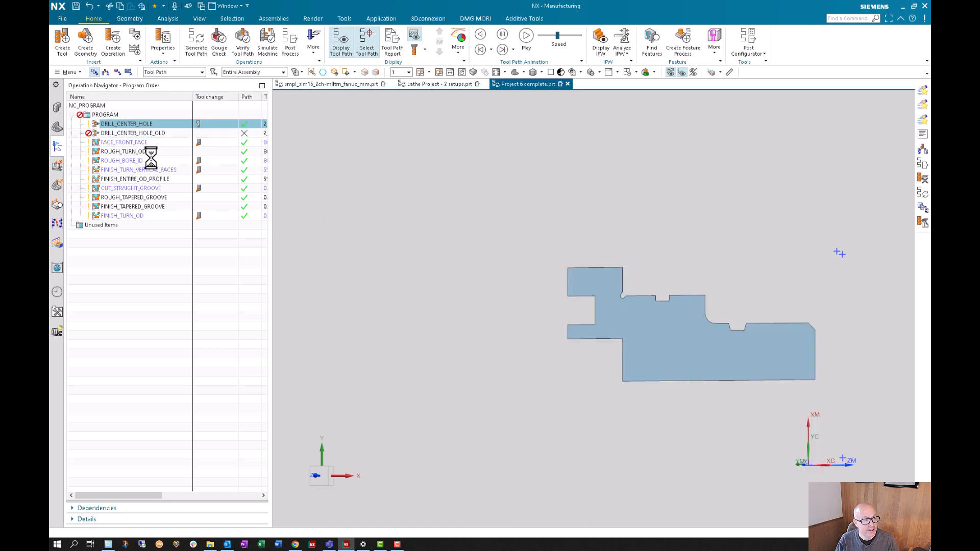
pyautogui.doubleClick(136, 133)
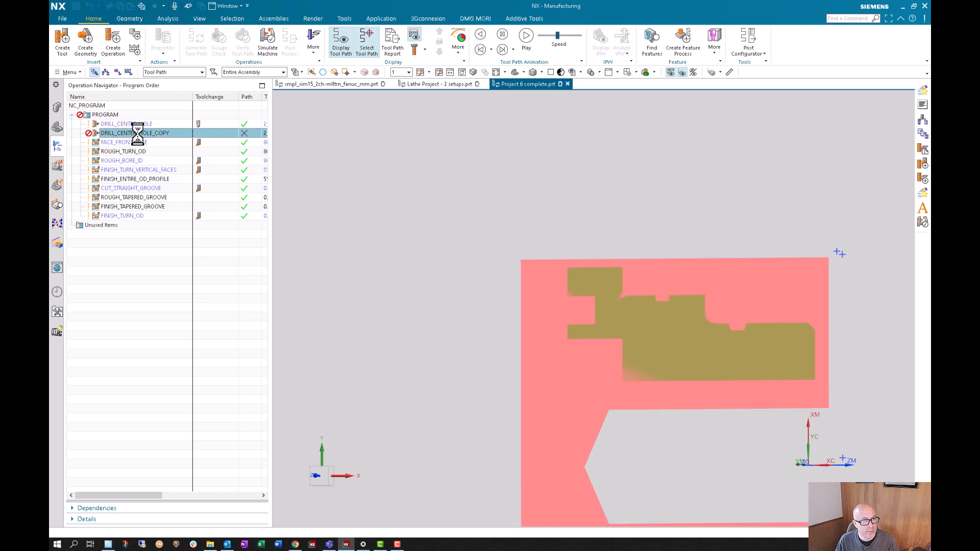
pyautogui.click(402, 515)
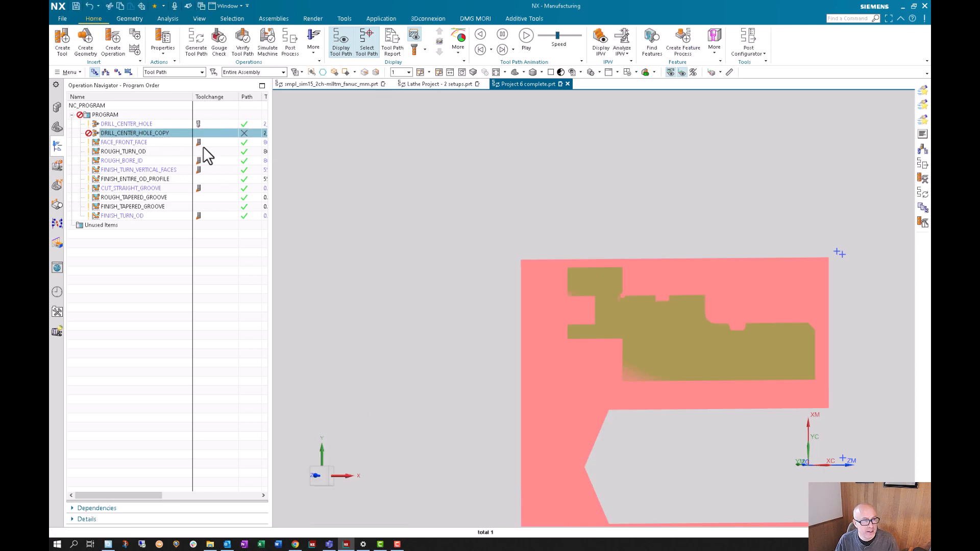
pyautogui.click(145, 124)
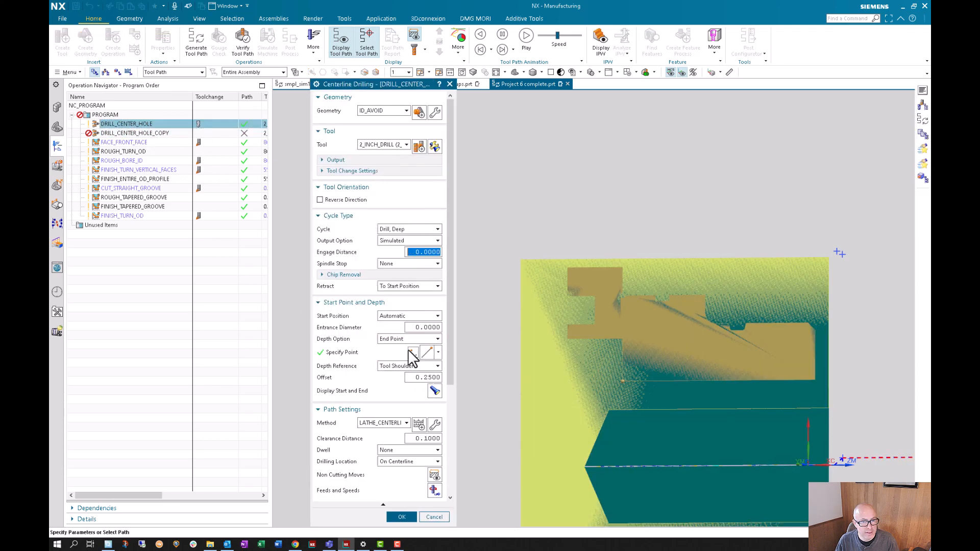
pyautogui.click(403, 517)
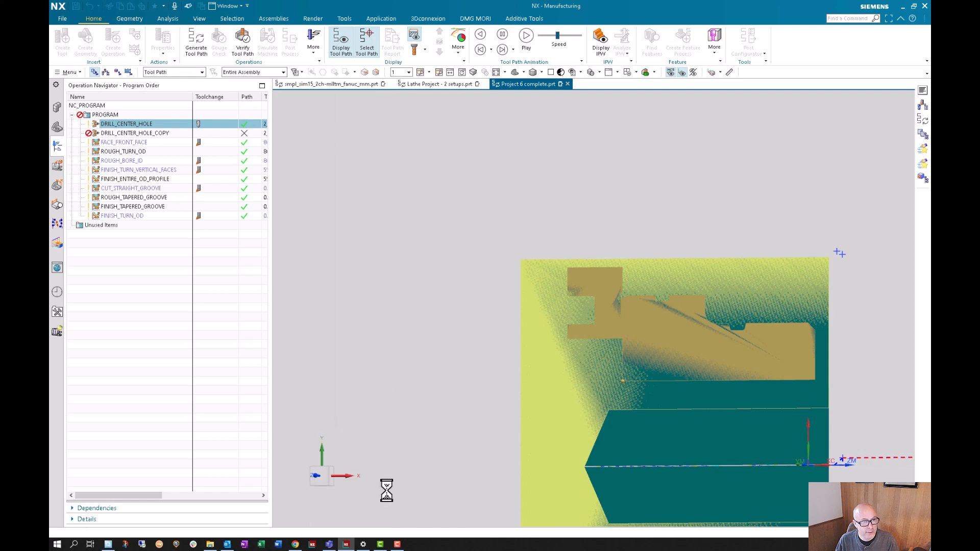
# - Customize the DRILL_CENTER_HOLE dialog by updating it from the template and accept the change
pyautogui.rightClick(142, 123)
pyautogui.moveTo(190, 268)
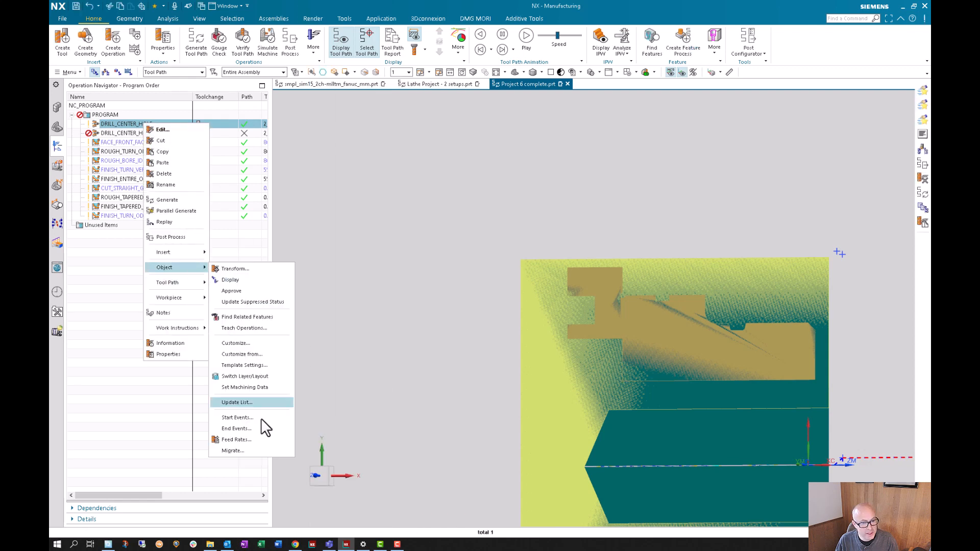
pyautogui.click(264, 341)
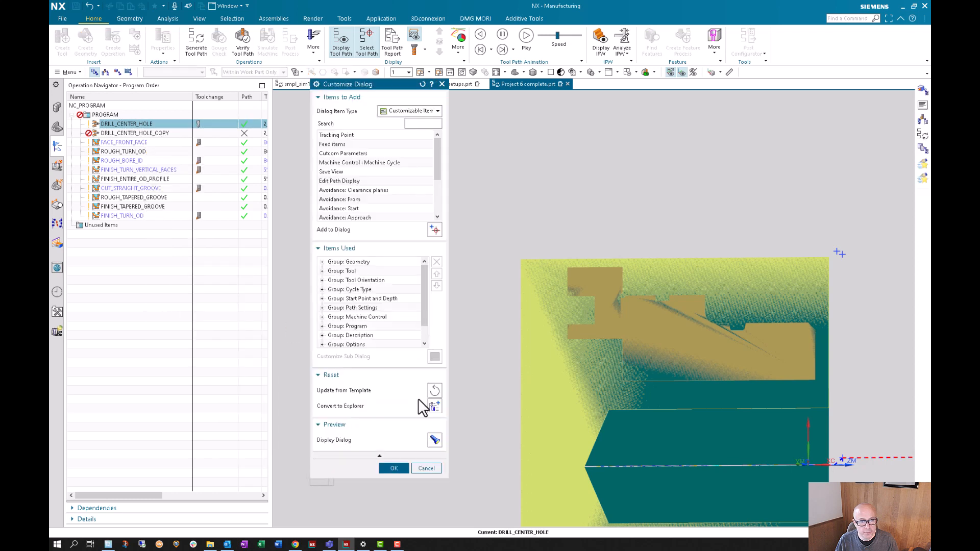
pyautogui.click(435, 394)
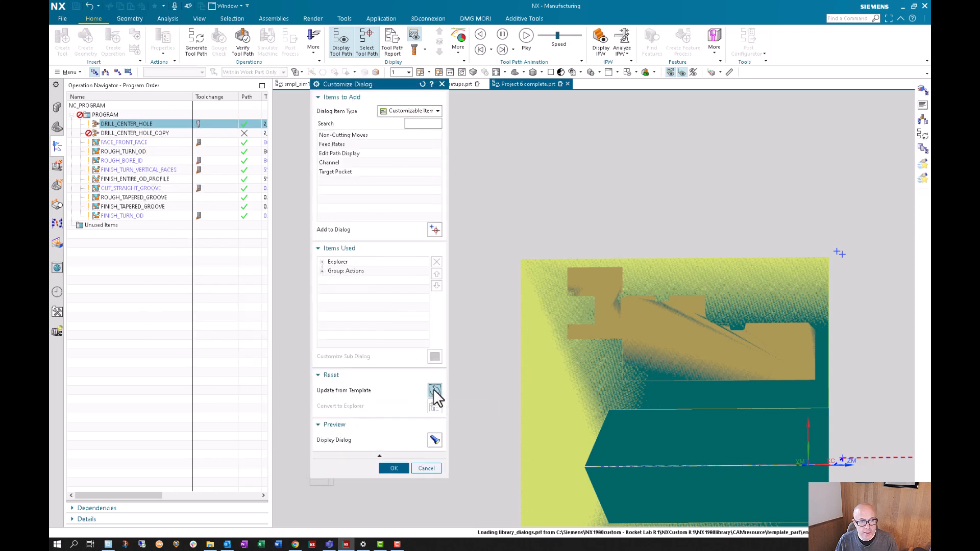
pyautogui.click(394, 467)
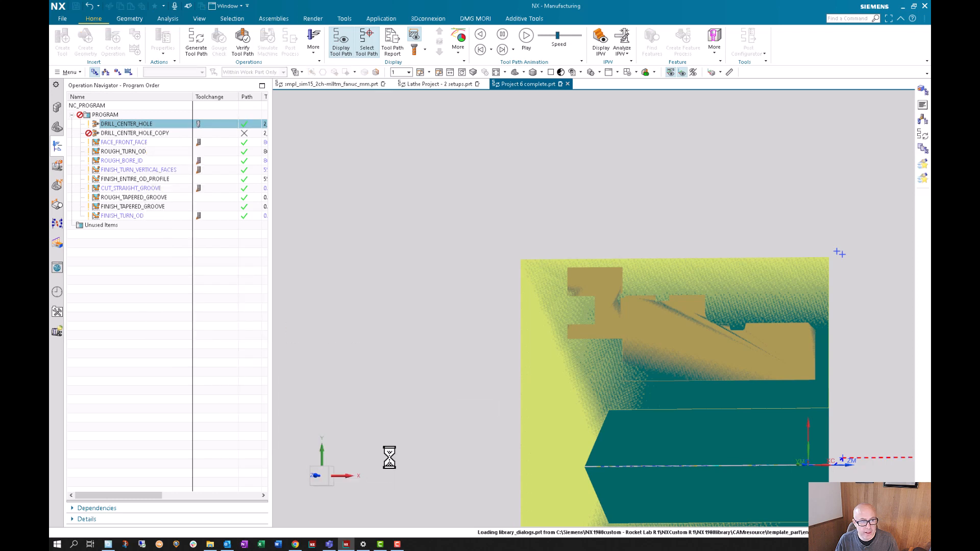
# - Try copying the work-part customization of DRILL_CENTER_HOLE_COPY onto that same operation, previewing the dialog before accepting
pyautogui.rightClick(131, 122)
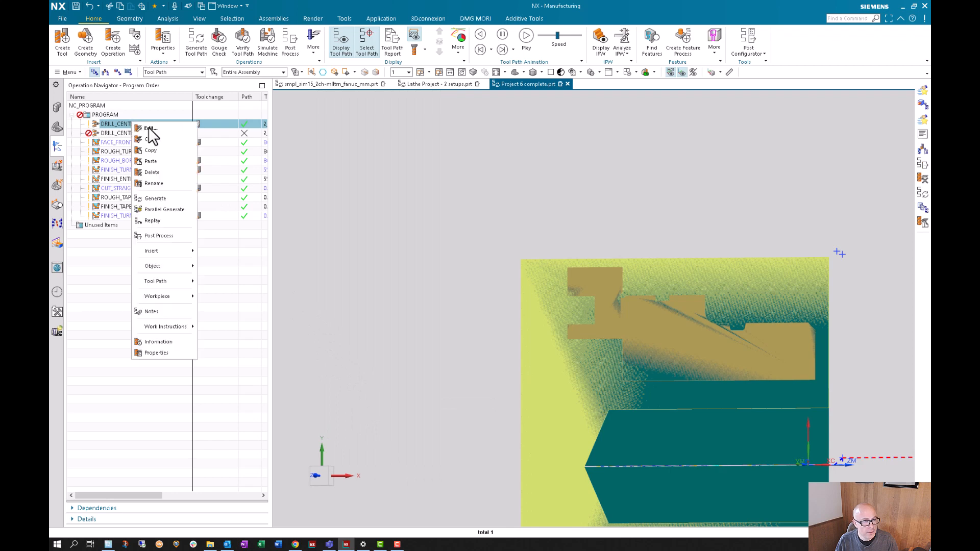
pyautogui.moveTo(186, 266)
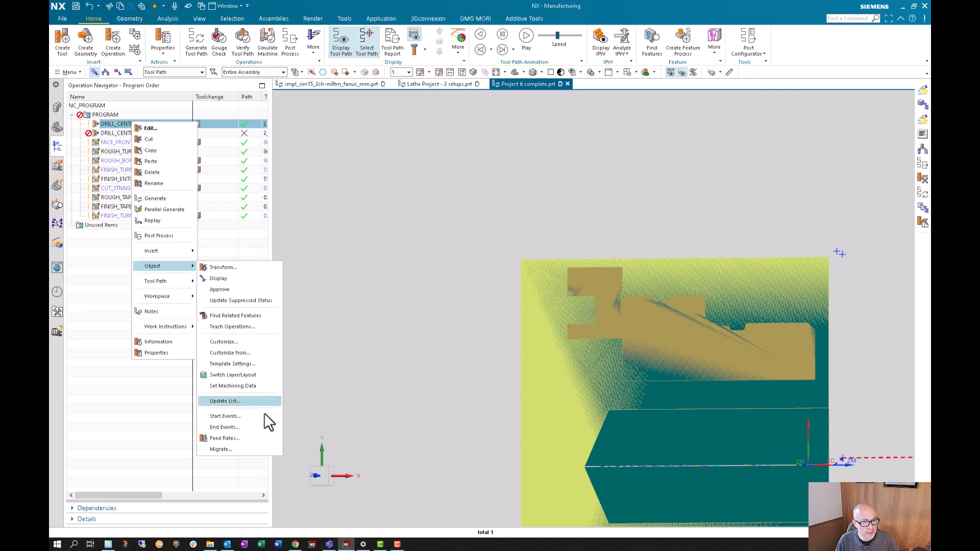
pyautogui.click(257, 352)
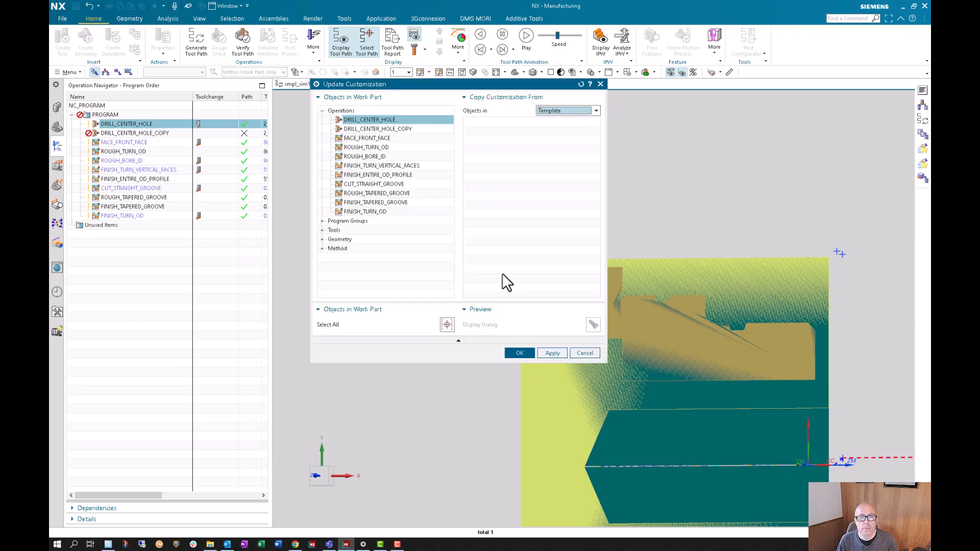
pyautogui.click(397, 129)
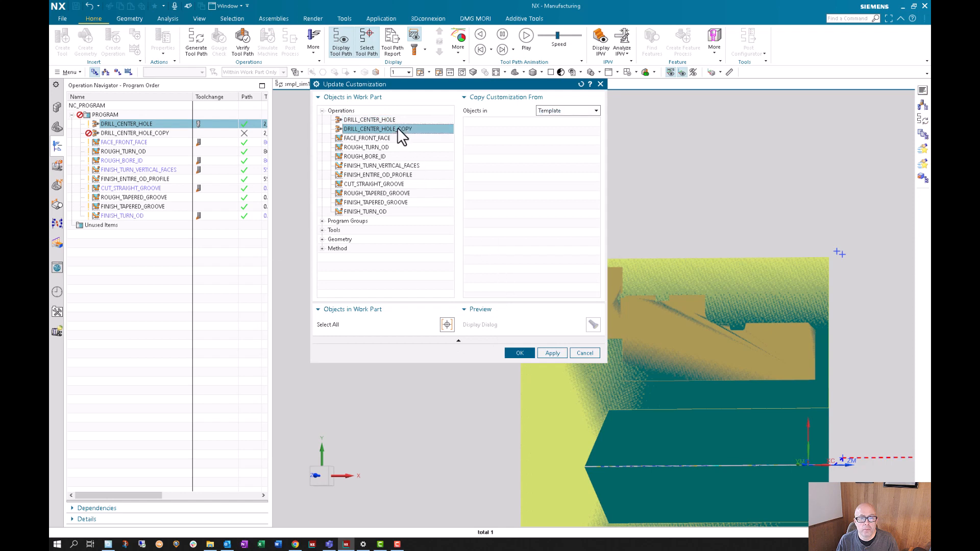
pyautogui.click(563, 111)
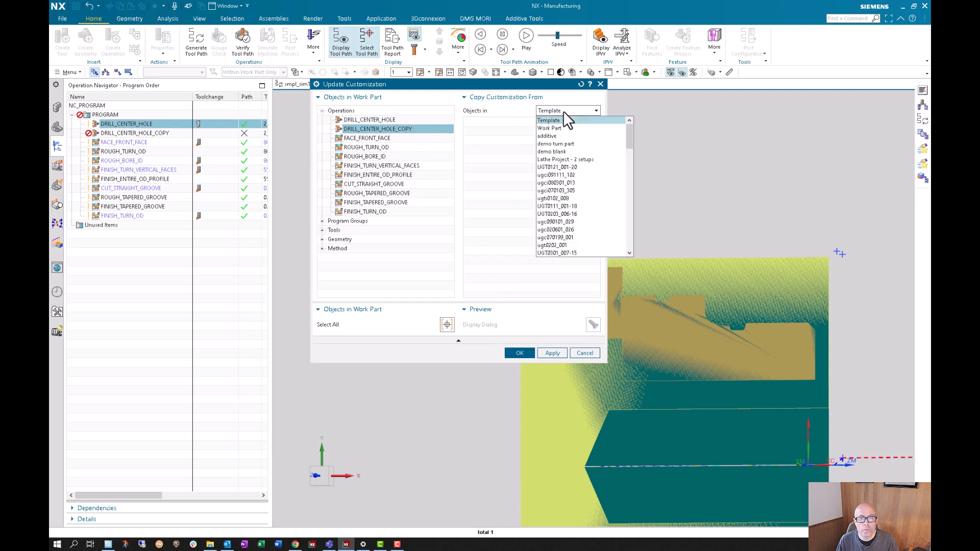
pyautogui.click(569, 129)
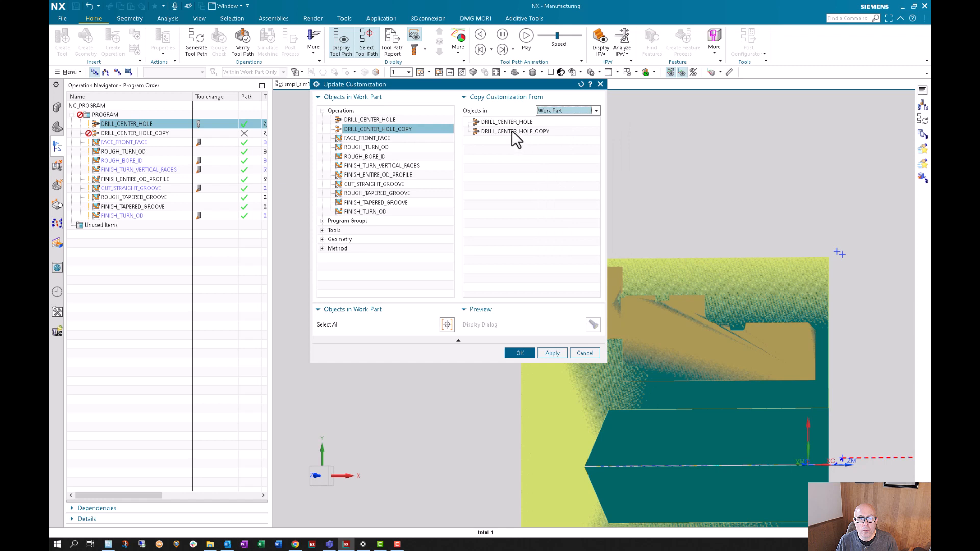
pyautogui.click(513, 132)
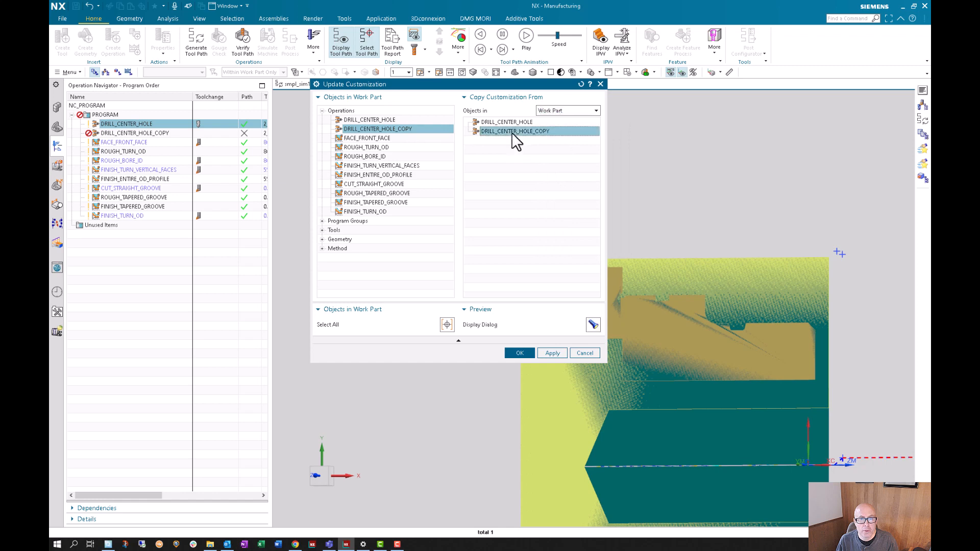
pyautogui.click(593, 324)
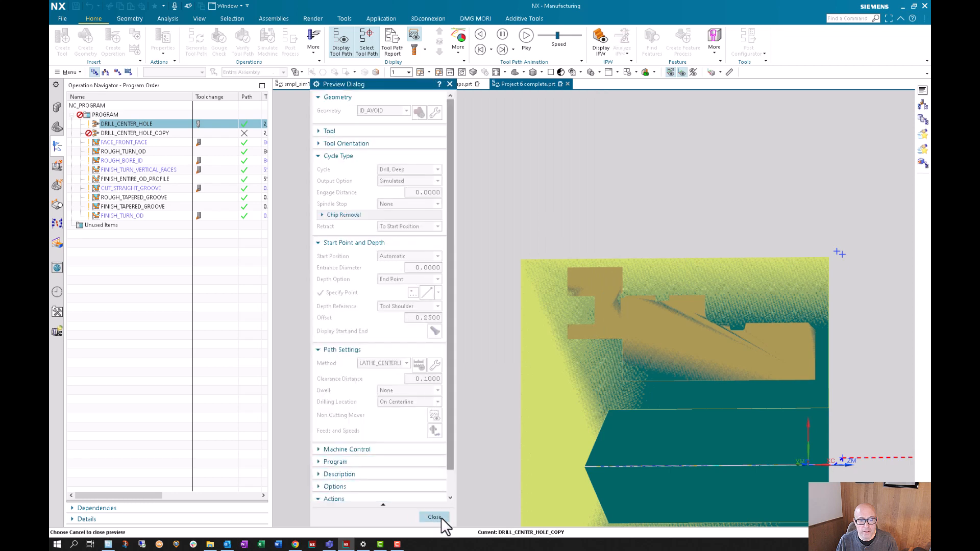
pyautogui.click(437, 518)
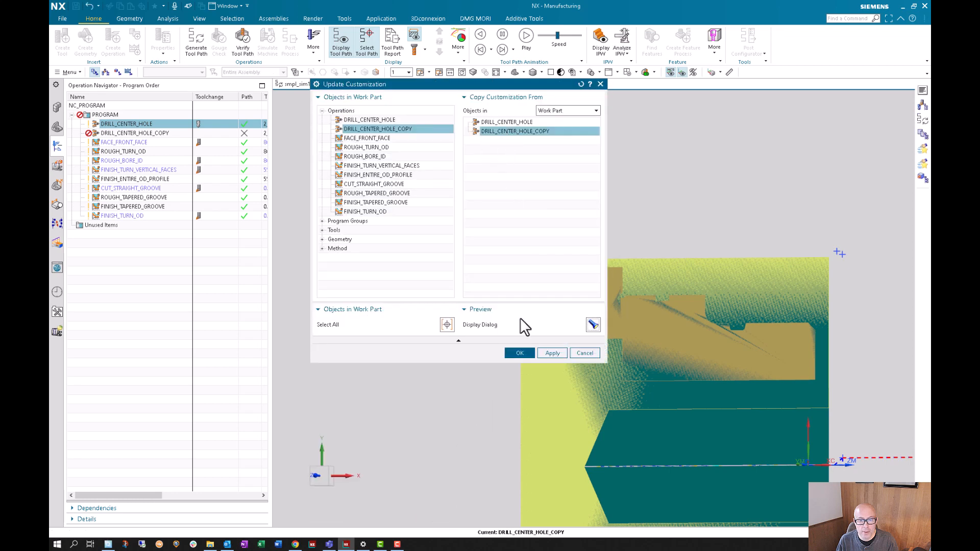
pyautogui.click(519, 353)
# - Check the dialog layouts of DRILL_CENTER_HOLE and DRILL_CENTER_HOLE_COPY, accepting both without edits
pyautogui.doubleClick(138, 125)
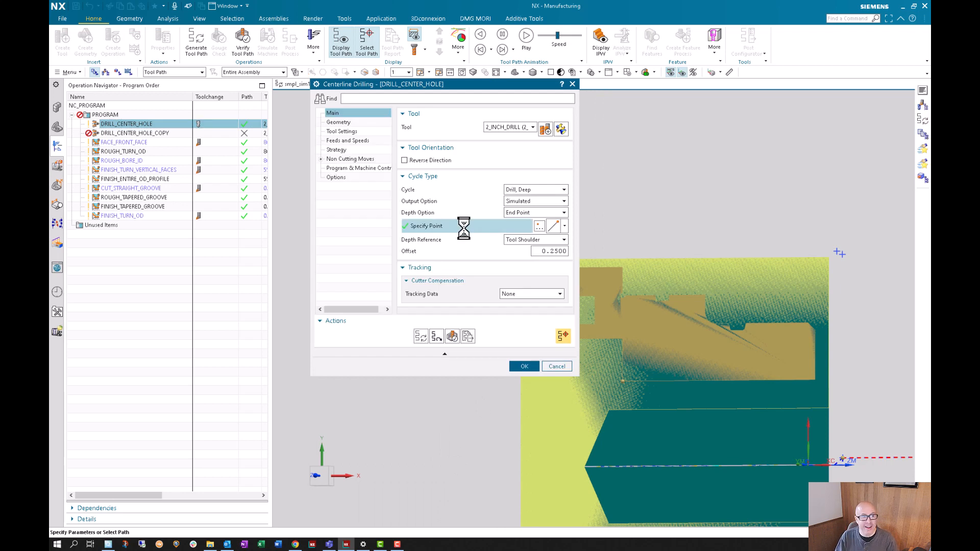
pyautogui.click(524, 366)
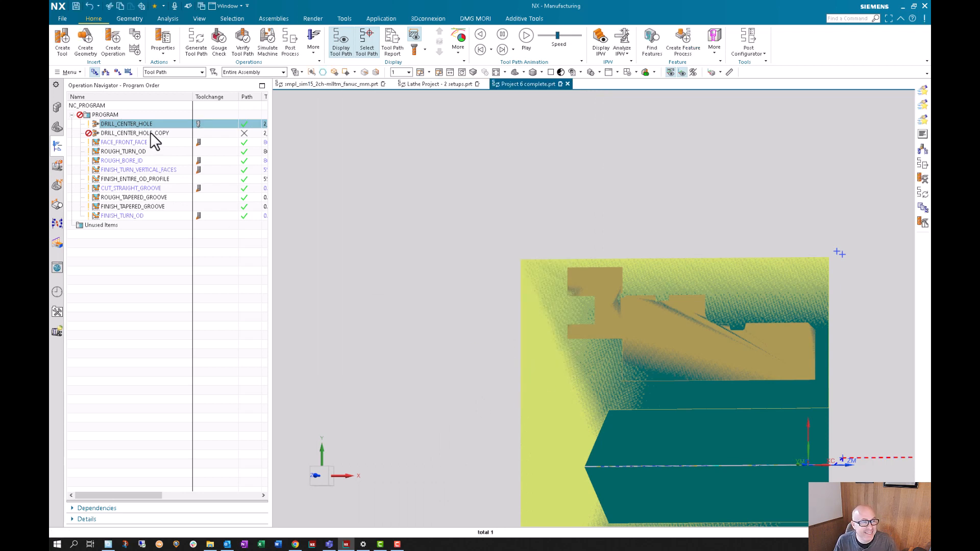
pyautogui.doubleClick(137, 133)
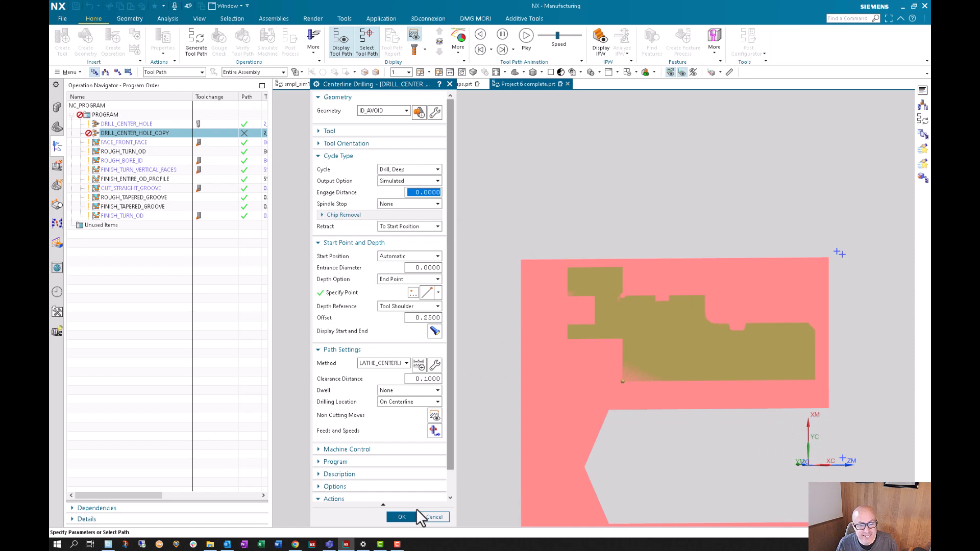
pyautogui.click(408, 516)
# - Copy the dialog customization of DRILL_CENTER_HOLE_COPY in the work part to DRILL_CENTER_HOLE, applying and previewing it before accepting
pyautogui.click(124, 123)
pyautogui.rightClick(124, 124)
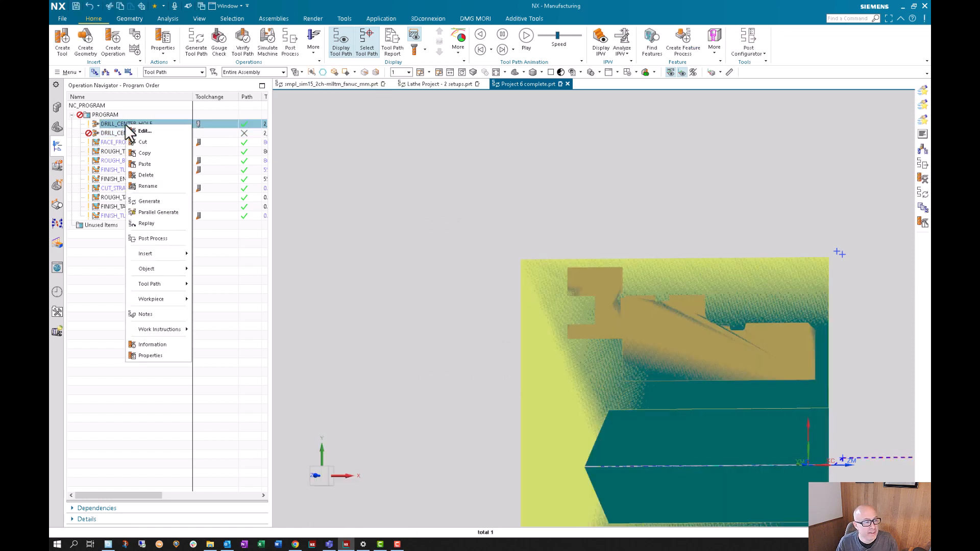
pyautogui.moveTo(165, 270)
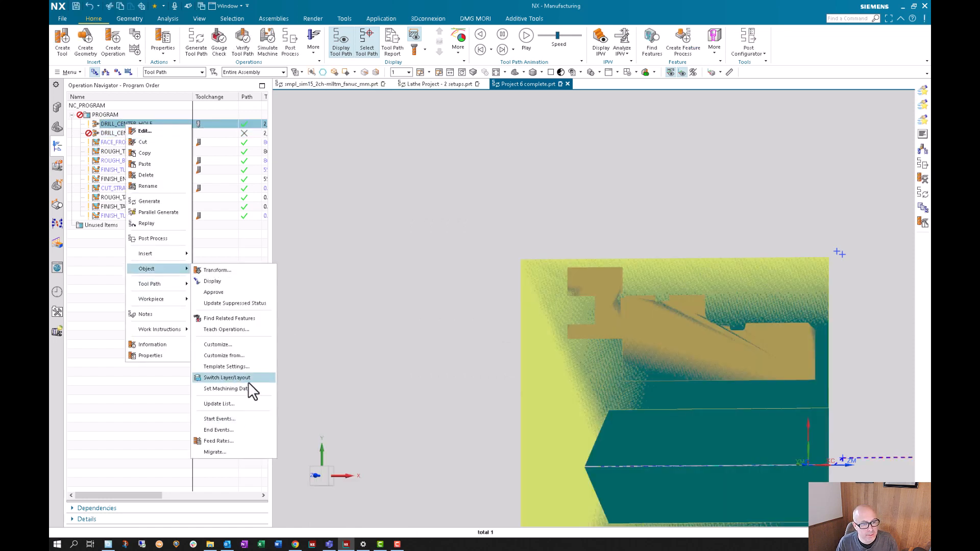
pyautogui.click(244, 355)
pyautogui.click(566, 113)
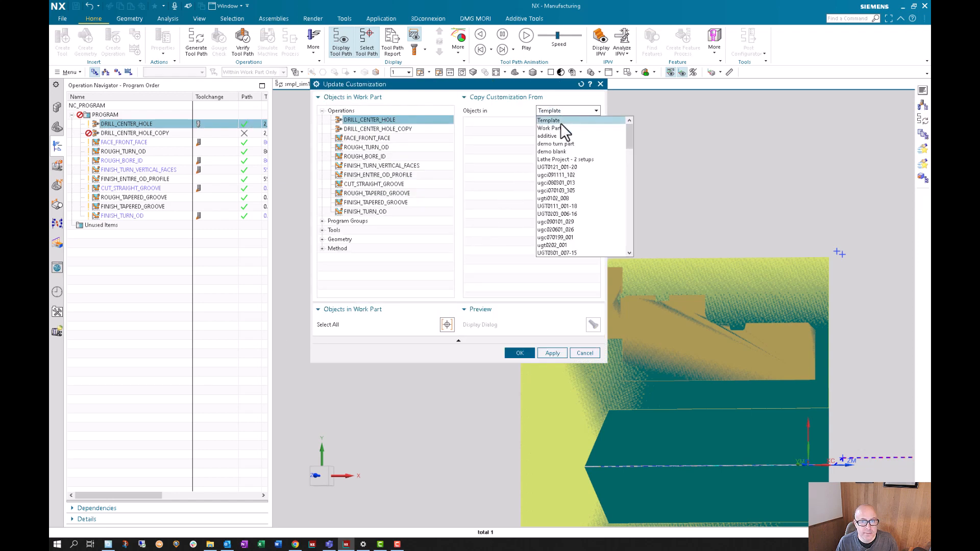
pyautogui.click(558, 126)
pyautogui.click(519, 131)
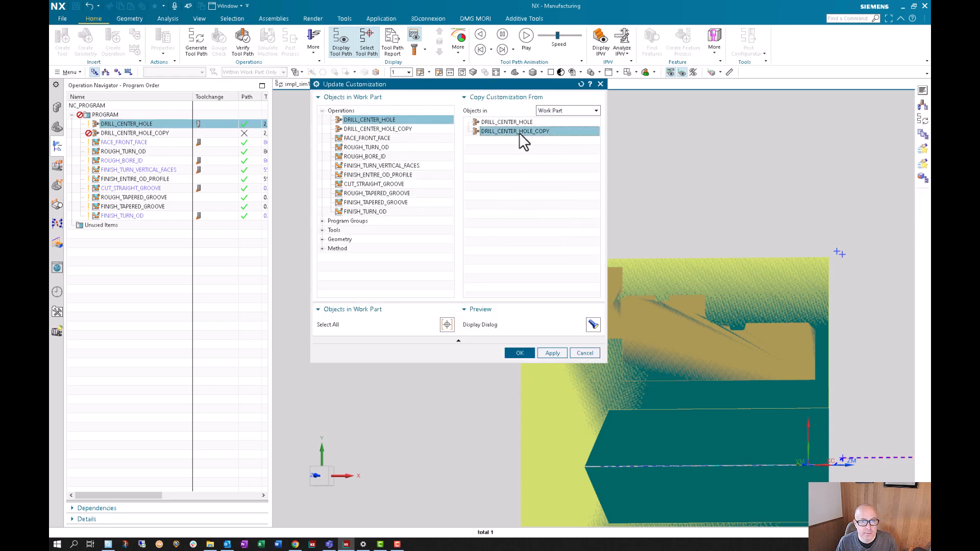
pyautogui.click(554, 354)
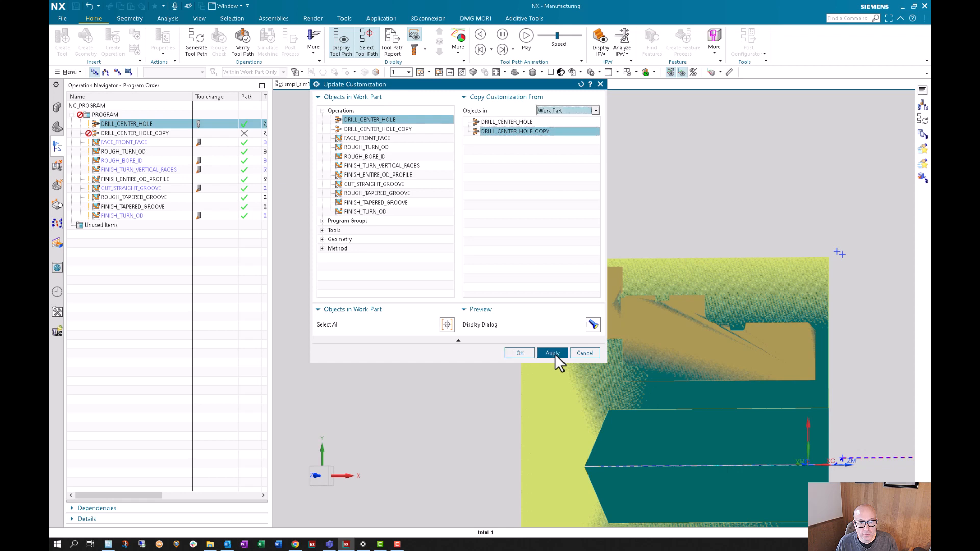
pyautogui.click(593, 325)
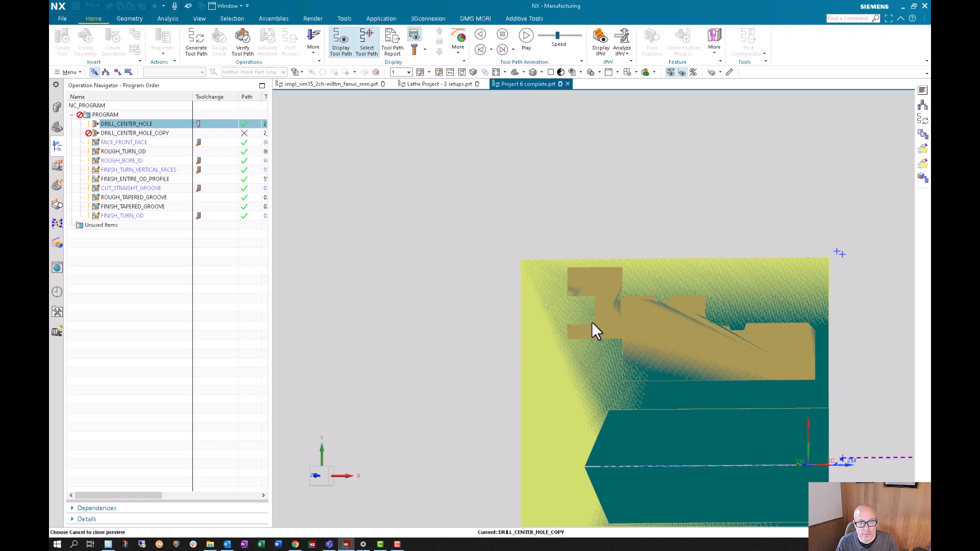
pyautogui.click(436, 523)
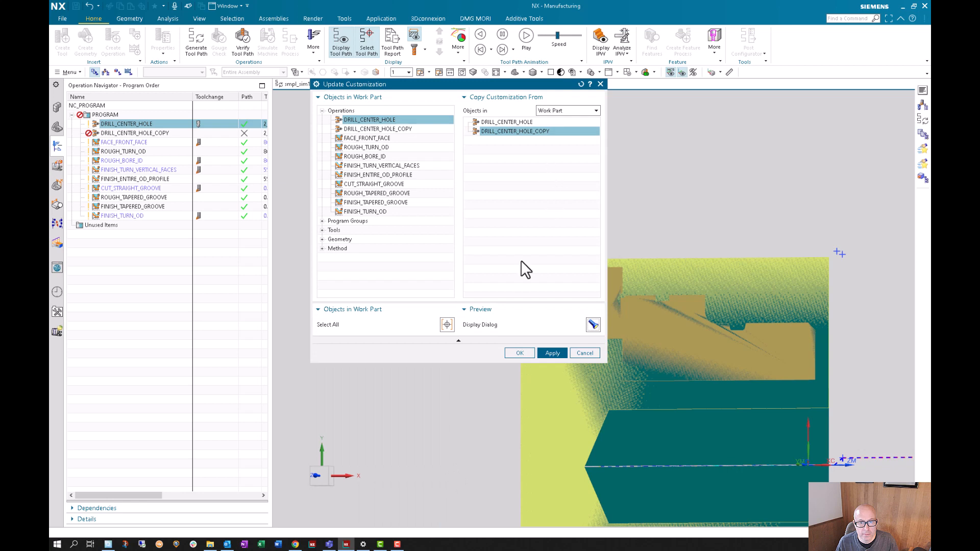
pyautogui.click(513, 352)
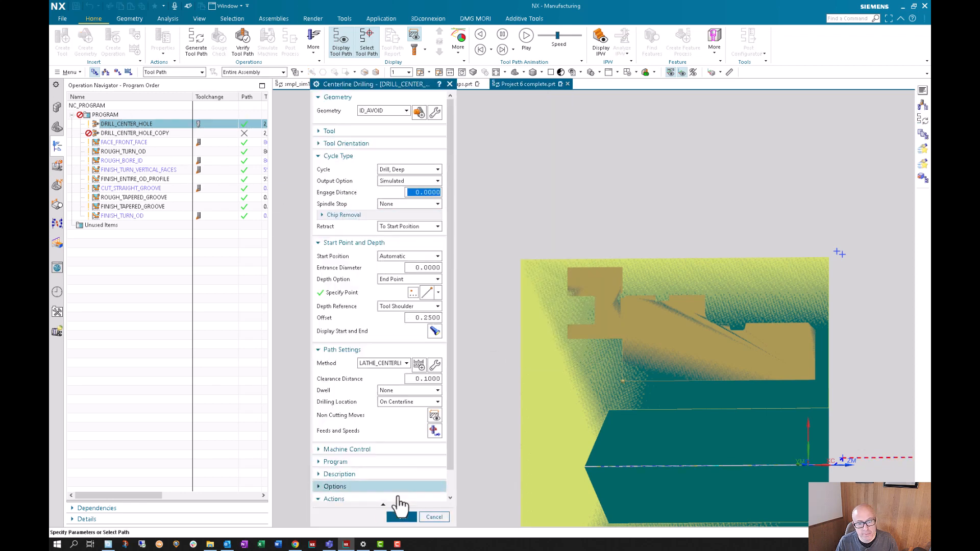
# - Accept the DRILL_CENTER_HOLE dialog unchanged and compare it with the DRILL_CENTER_HOLE_COPY dialog, also accepting that one
pyautogui.click(403, 517)
pyautogui.click(135, 133)
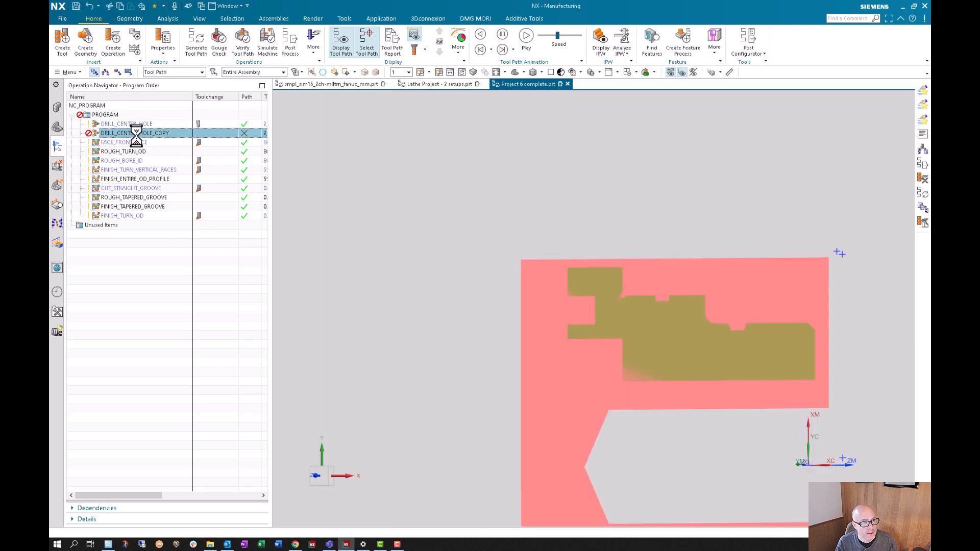
pyautogui.click(402, 517)
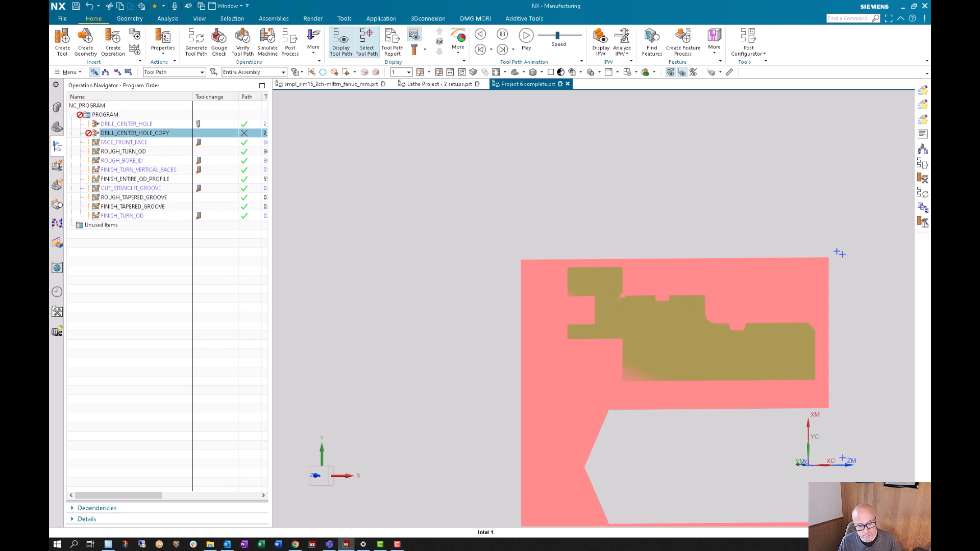
# - Look at Lathe Project - 2 setups.prt and close Project 6 complete.prt without saving its changes
pyautogui.click(424, 83)
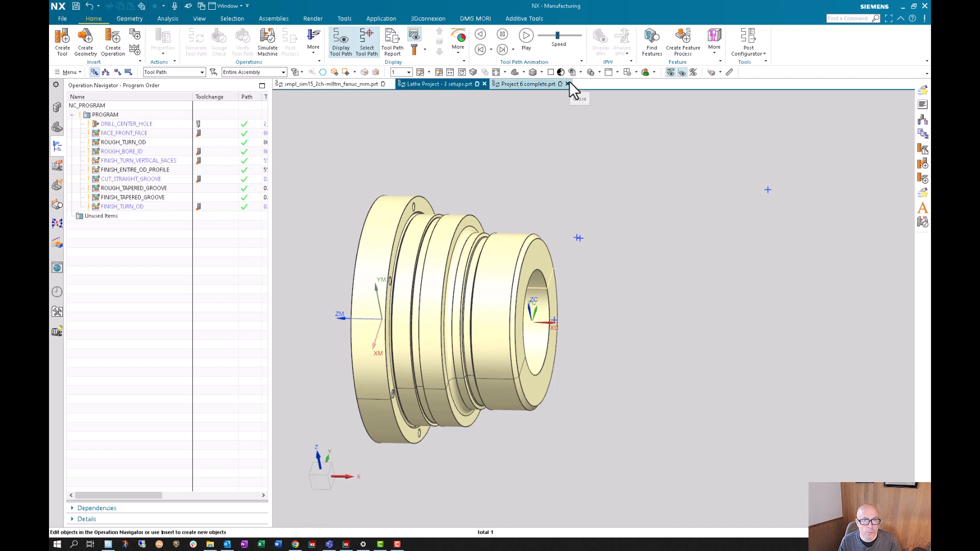
pyautogui.click(569, 83)
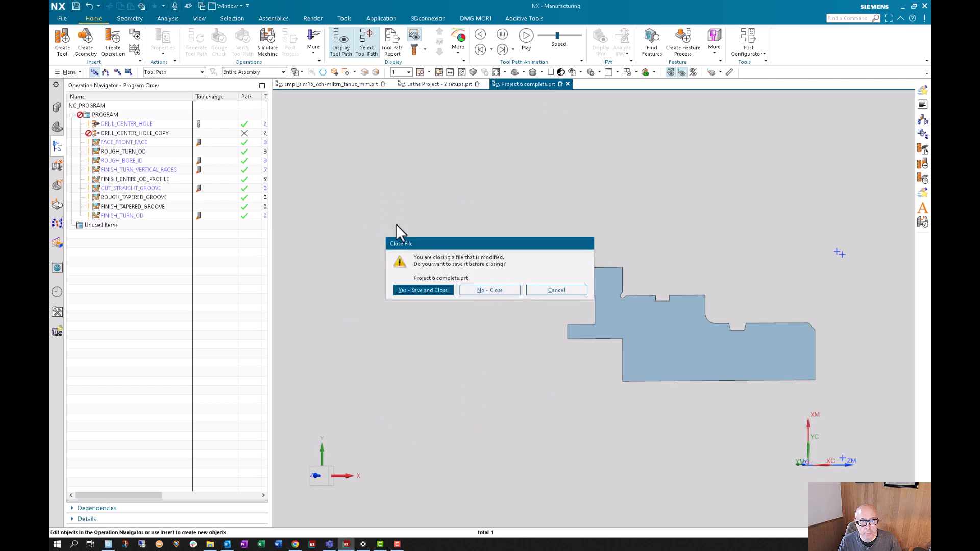
pyautogui.click(482, 284)
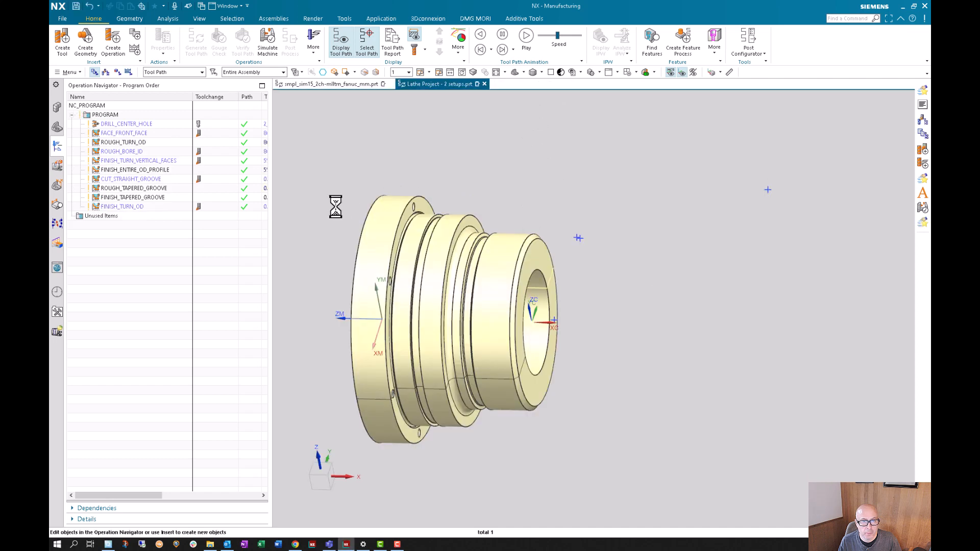
# - Hide the demo turn part component in the assembly and show it again
pyautogui.click(57, 107)
pyautogui.click(89, 124)
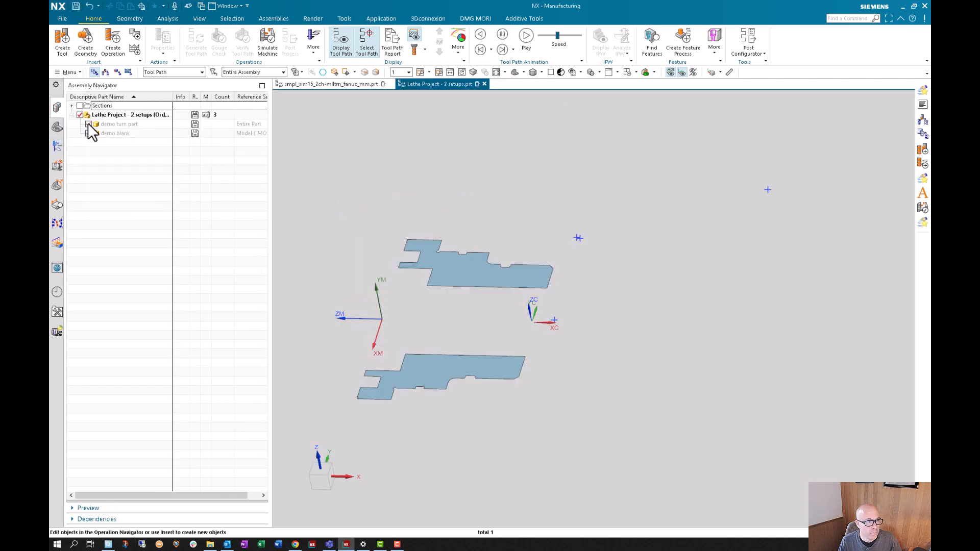
pyautogui.click(88, 124)
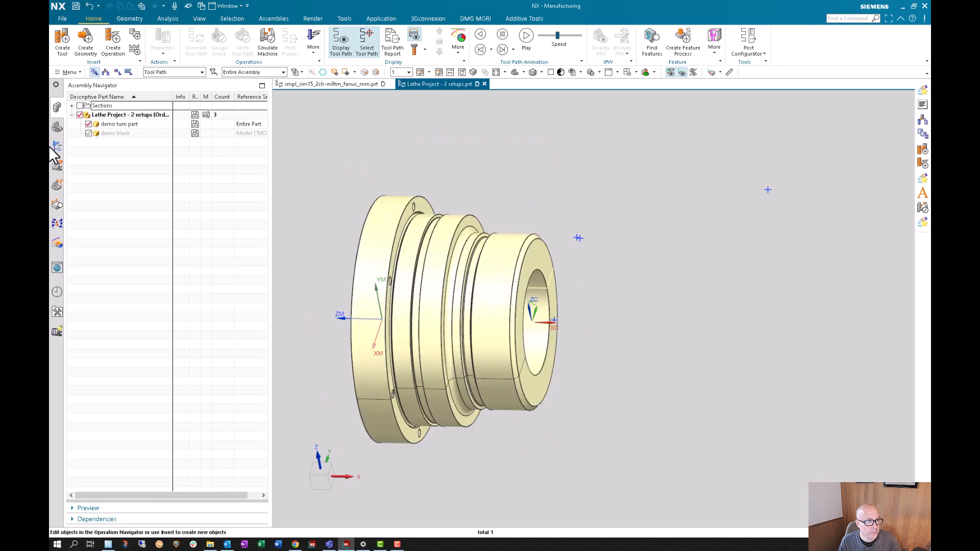
# - List the operations by geometry and inspect the MCS_SPINDLE-OP1 settings, accepting them without edits
pyautogui.click(56, 146)
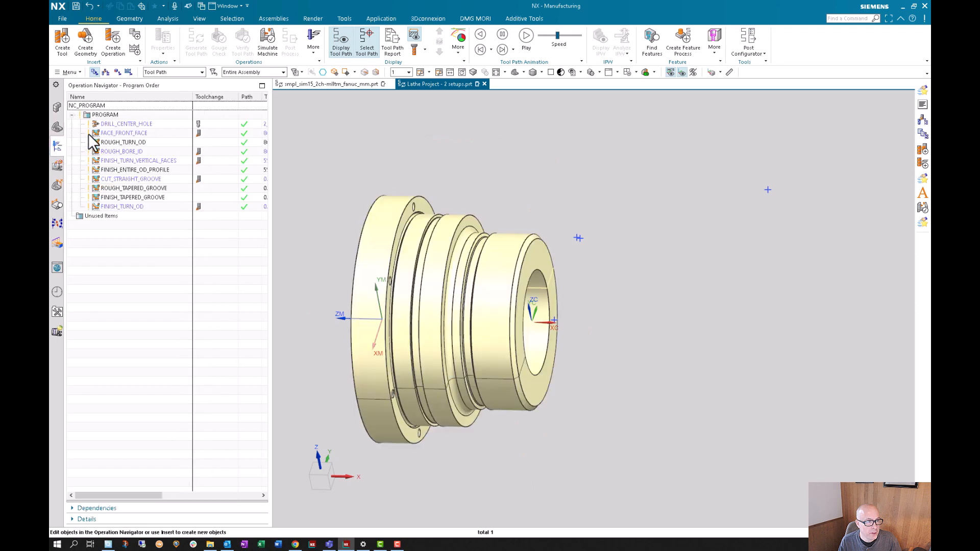
pyautogui.click(117, 72)
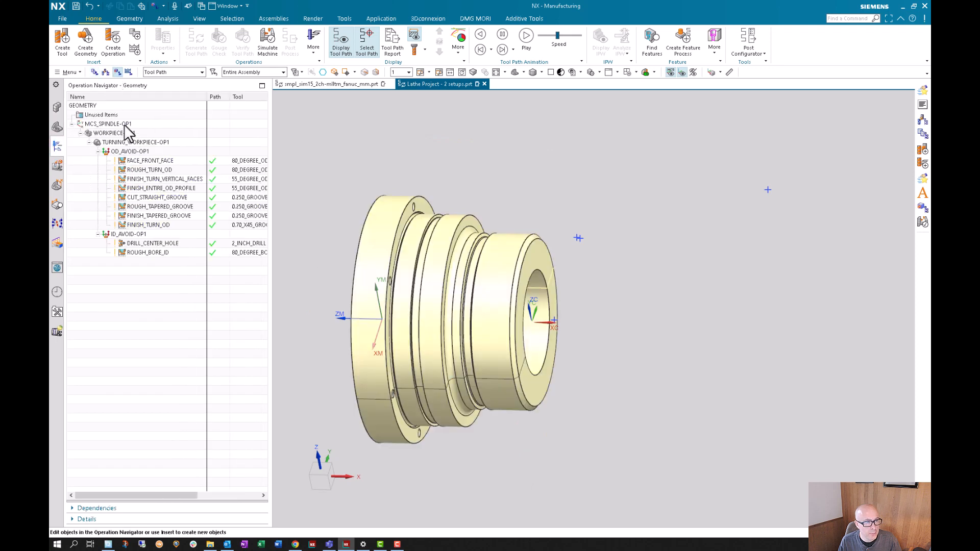
pyautogui.click(126, 125)
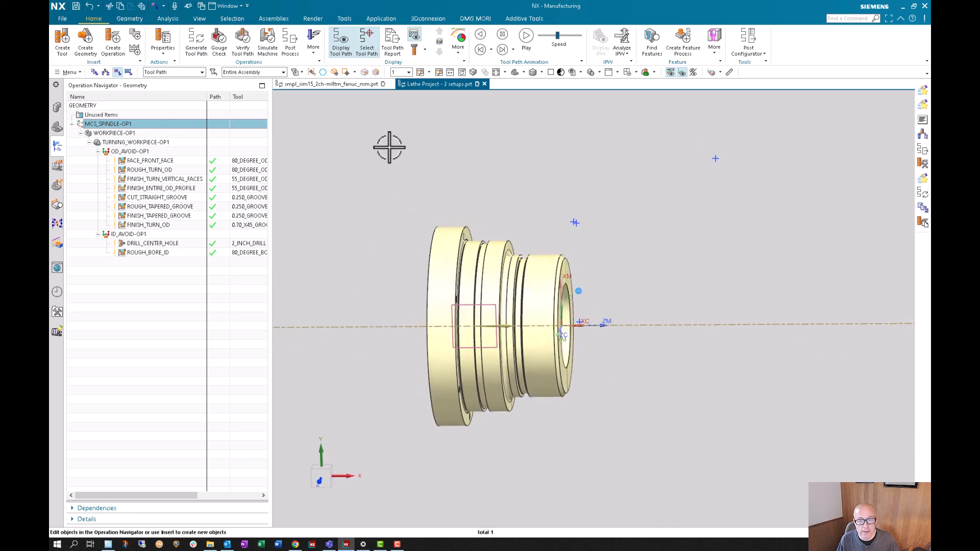
pyautogui.doubleClick(105, 124)
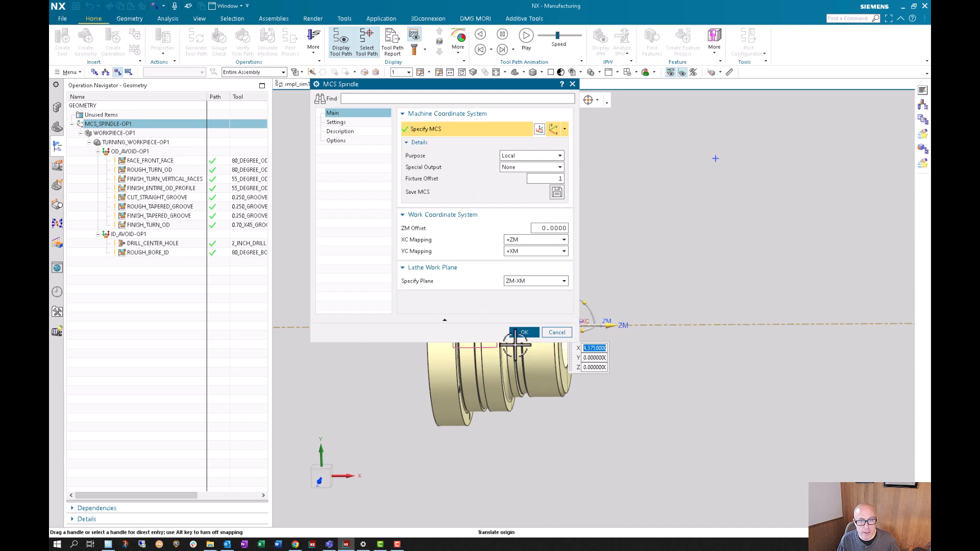
pyautogui.click(524, 332)
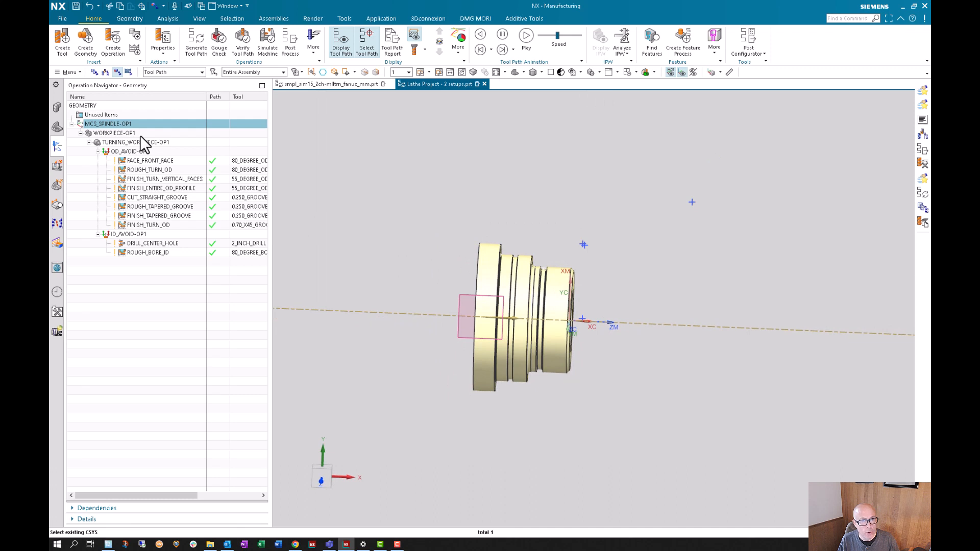
# - Remove the suffix from the spindle coordinate system's name and re-enter the name as MCS_SPINDLE-OP1
pyautogui.click(125, 124)
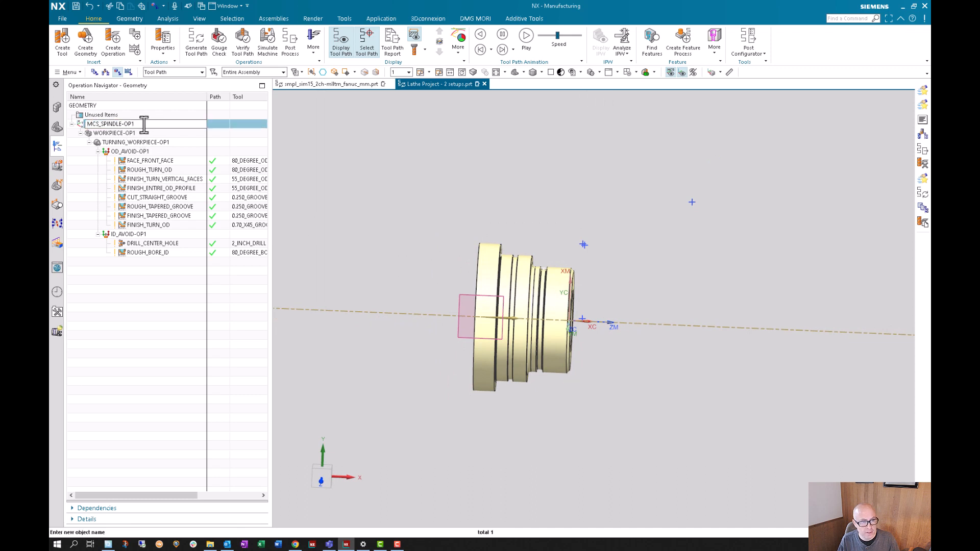
pyautogui.press('BackSpace')
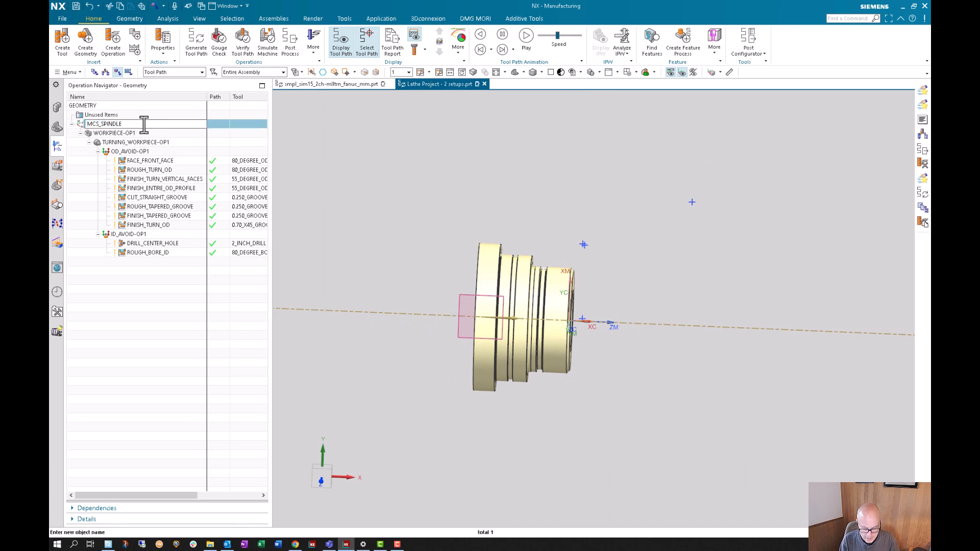
pyautogui.write('1')
pyautogui.press('Return')
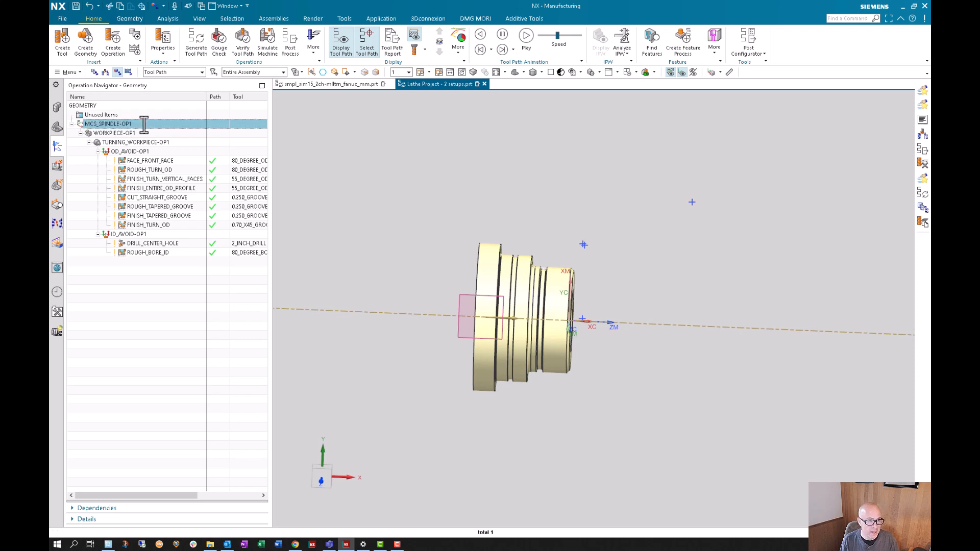
# - Examine the FACE_FRONT_FACE toolpath and the OD_AVOID-OP1 and ID_AVOID-OP1 groups of the first setup
pyautogui.click(172, 151)
pyautogui.click(167, 161)
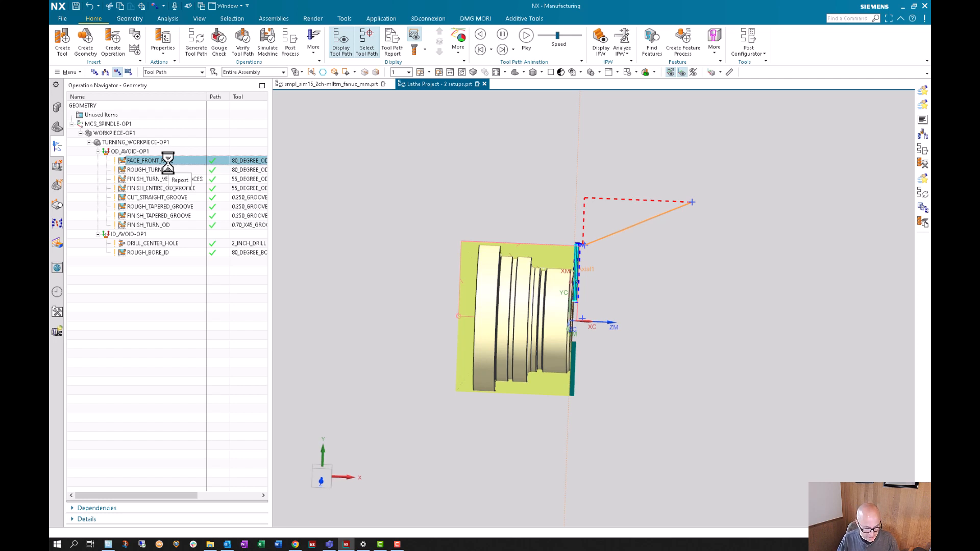
pyautogui.click(125, 234)
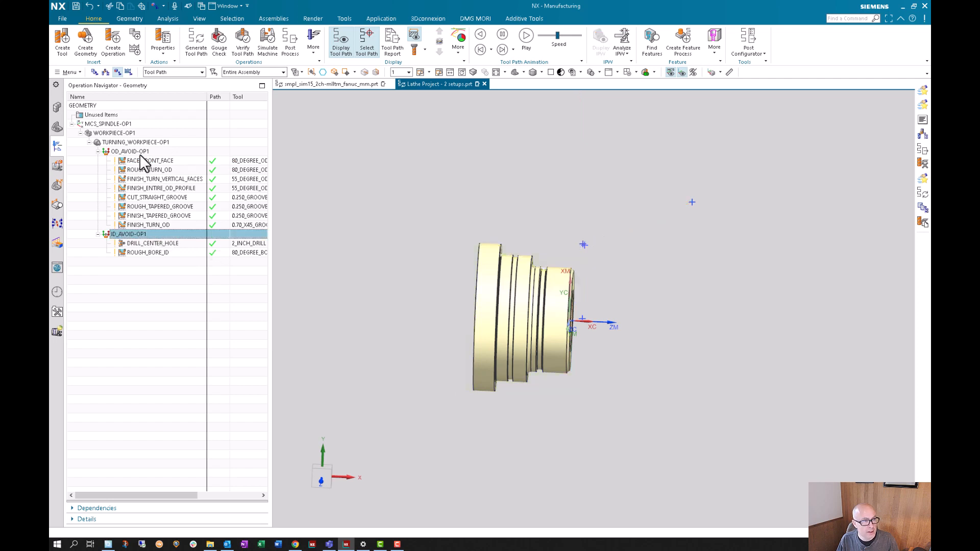
pyautogui.click(135, 151)
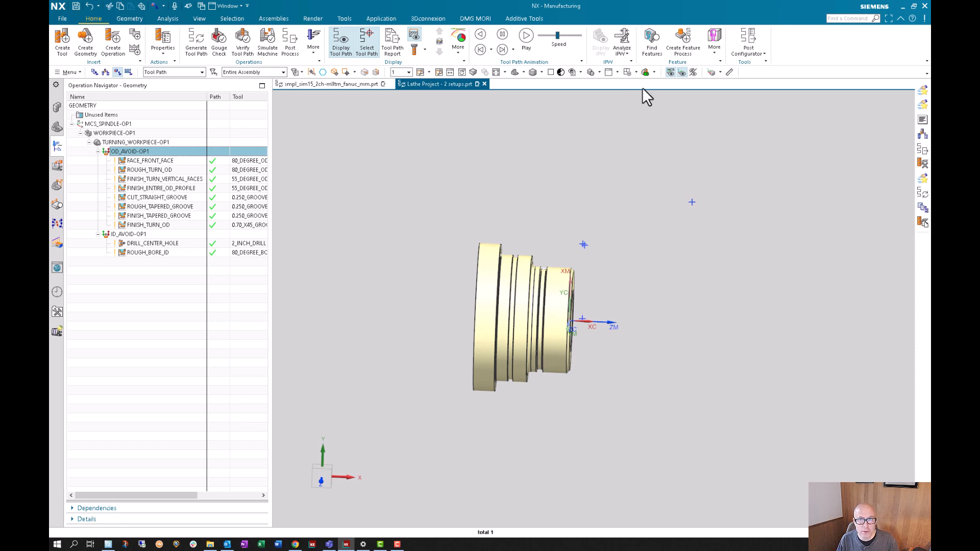
# - Display the turned part in section and orient the view straight onto the cut face
pyautogui.click(654, 73)
pyautogui.click(667, 96)
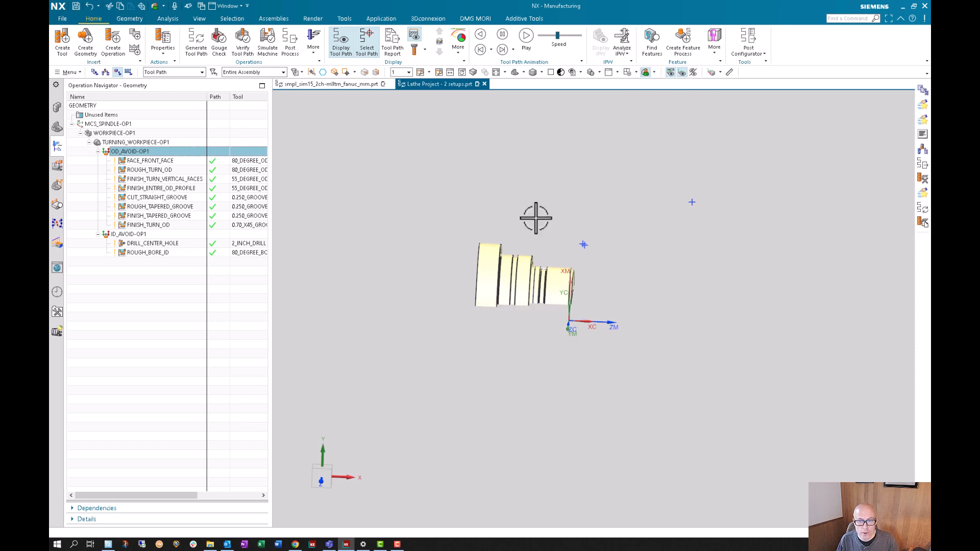
pyautogui.hotkey('ctrl', 'alt', 'f')
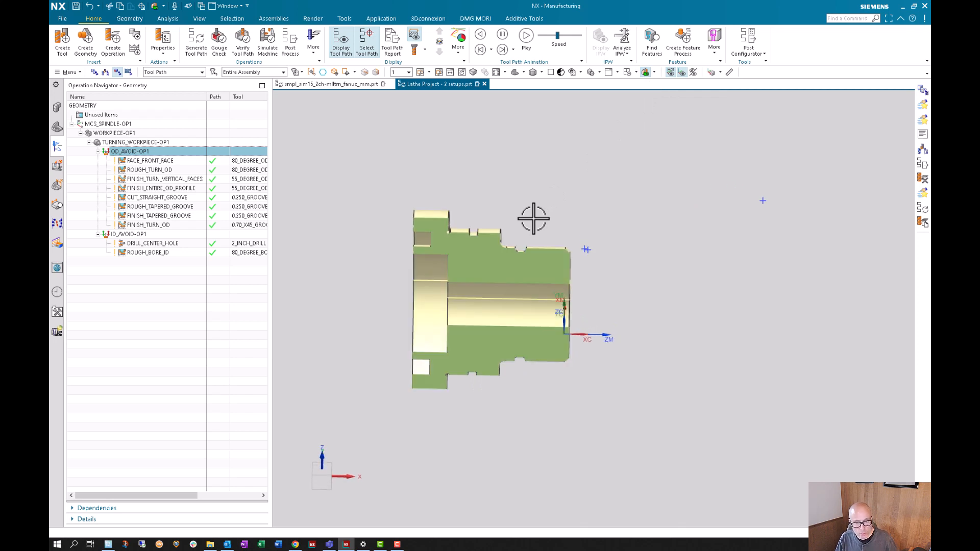
pyautogui.hotkey('ctrl', 'f')
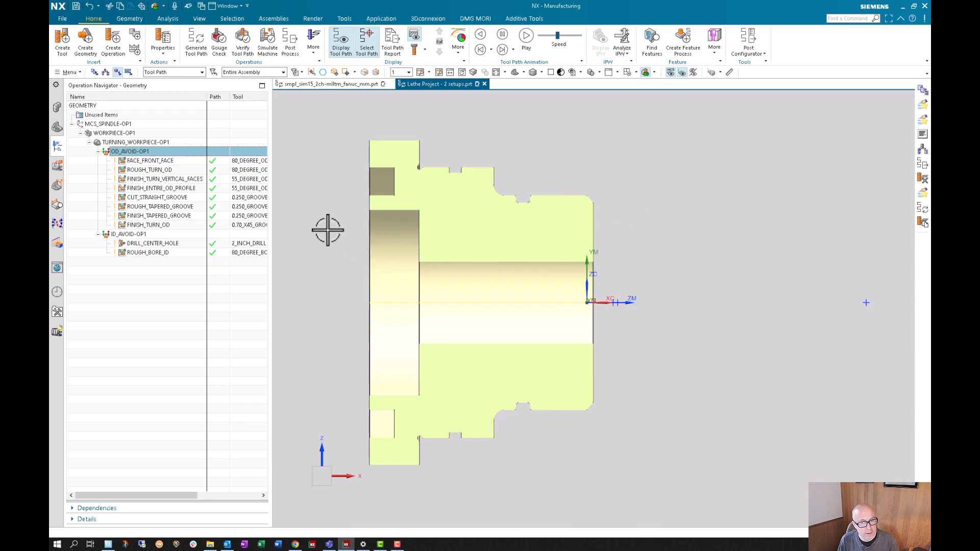
# - Inspect the MCS_SPINDLE-OP1 coordinate system on the sectioned part and accept its settings without edits
pyautogui.click(100, 125)
pyautogui.scroll(1, 748, 265)
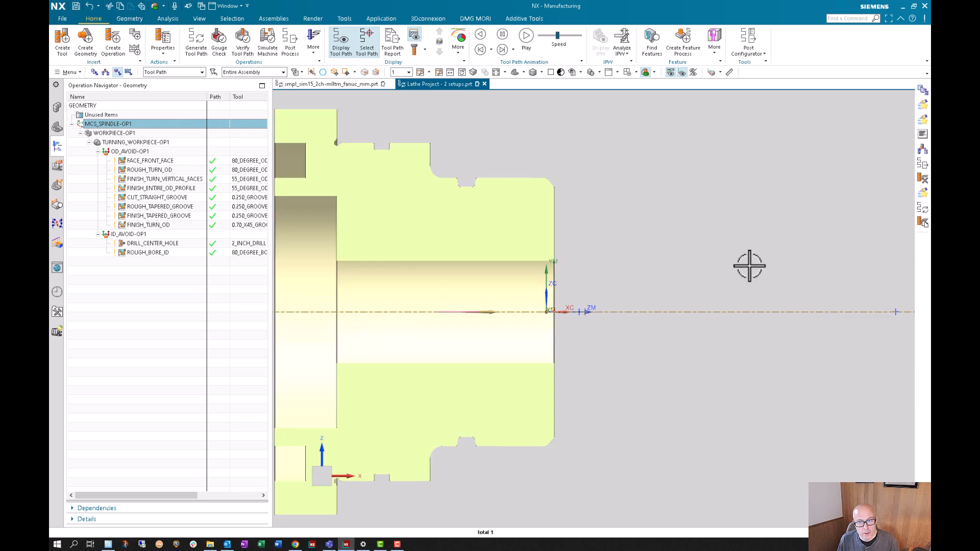
pyautogui.scroll(-2, 749, 265)
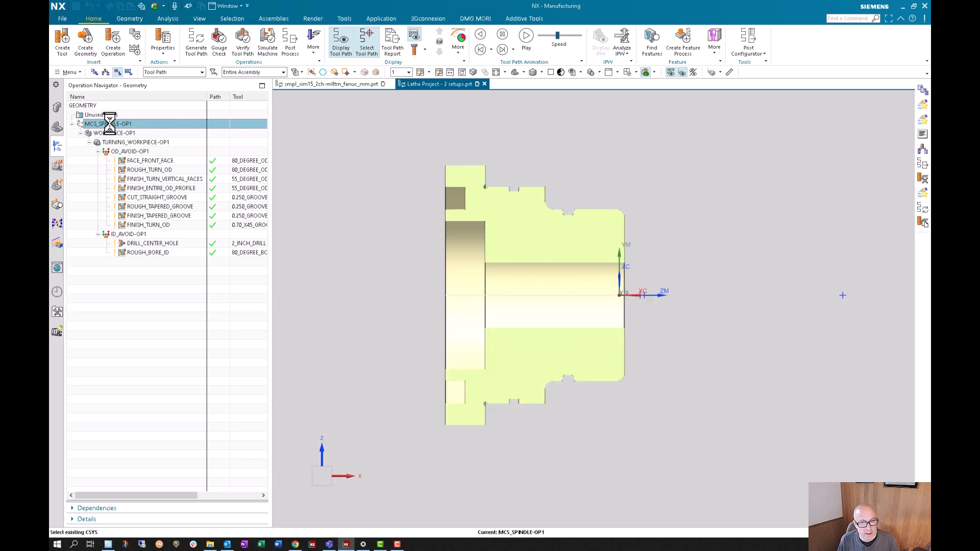
pyautogui.doubleClick(110, 125)
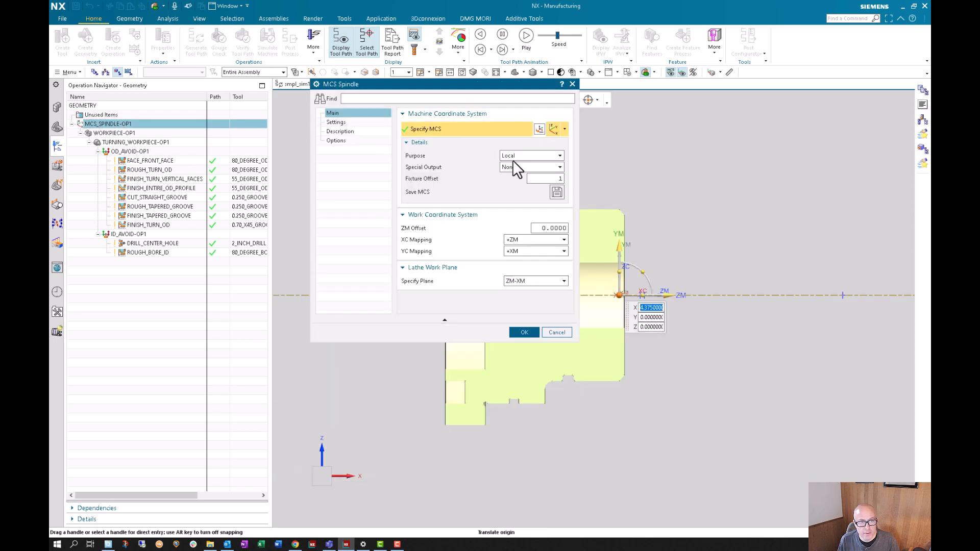
pyautogui.click(530, 332)
# - Duplicate the MCS_SPINDLE-OP1 group with all its contents and expand the copied workpiece and avoidance groups to show their operations
pyautogui.rightClick(111, 125)
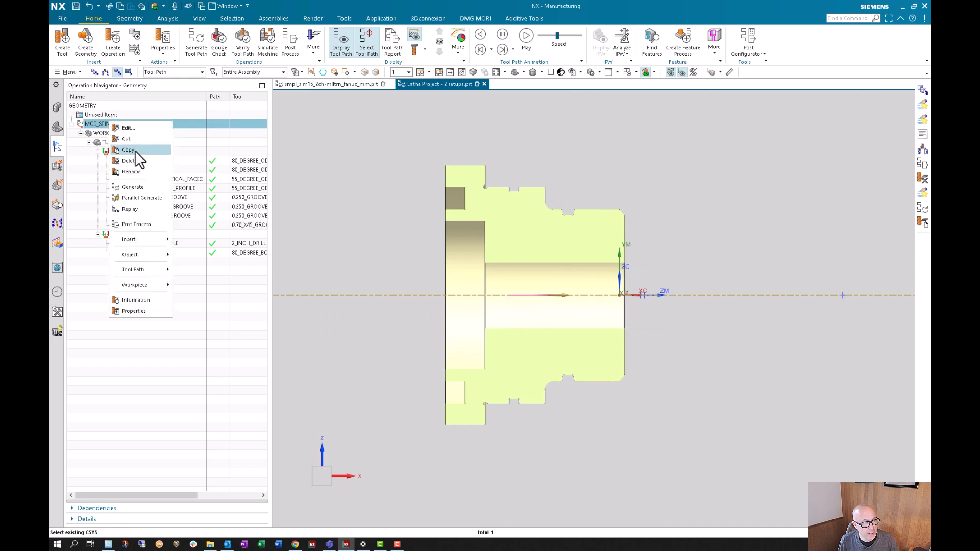
pyautogui.click(127, 149)
pyautogui.rightClick(107, 127)
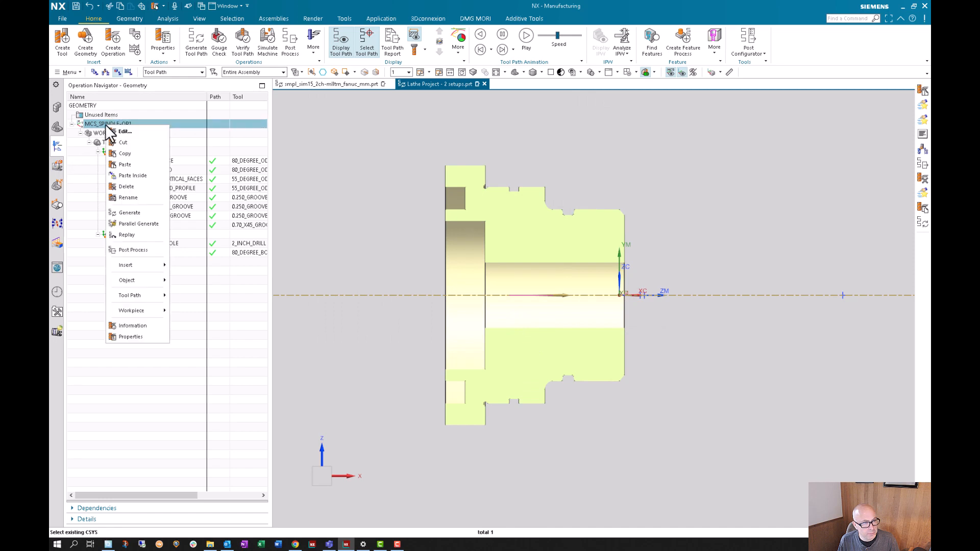
pyautogui.click(125, 164)
pyautogui.click(72, 262)
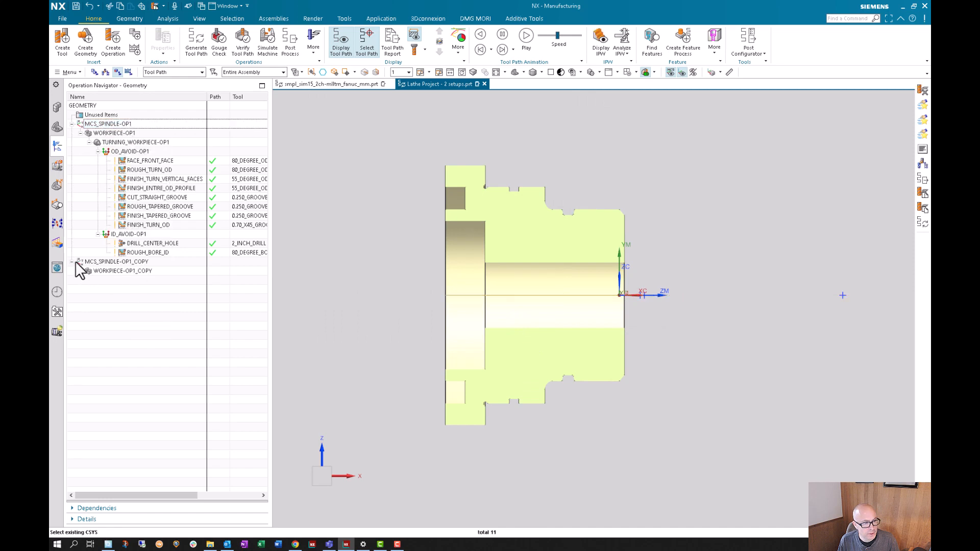
pyautogui.click(80, 270)
pyautogui.click(89, 280)
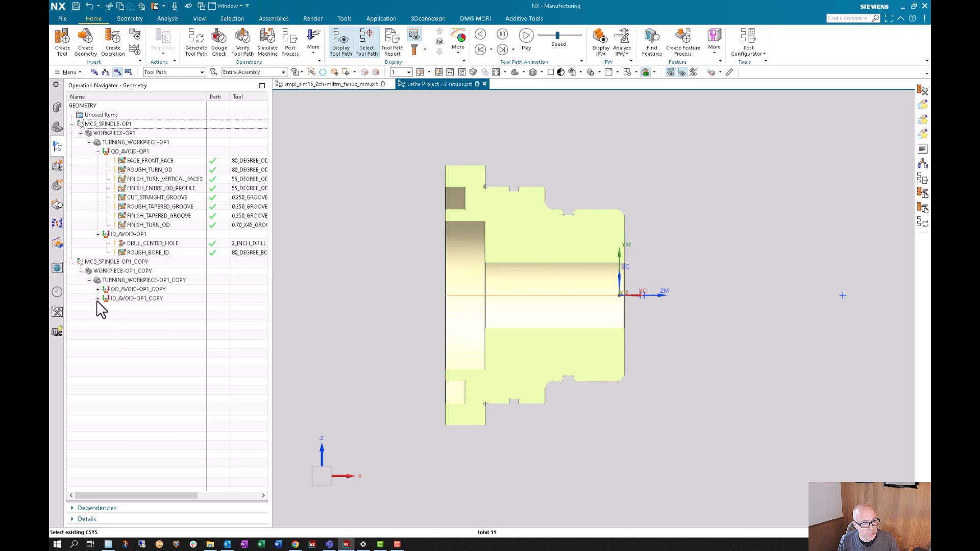
pyautogui.click(97, 298)
pyautogui.click(97, 289)
# - Rename the copied spindle coordinate system as MCS_SPINDLE-OP2 and the copied workpiece as WORKPIECE-OP2
pyautogui.click(148, 262)
pyautogui.click(148, 262)
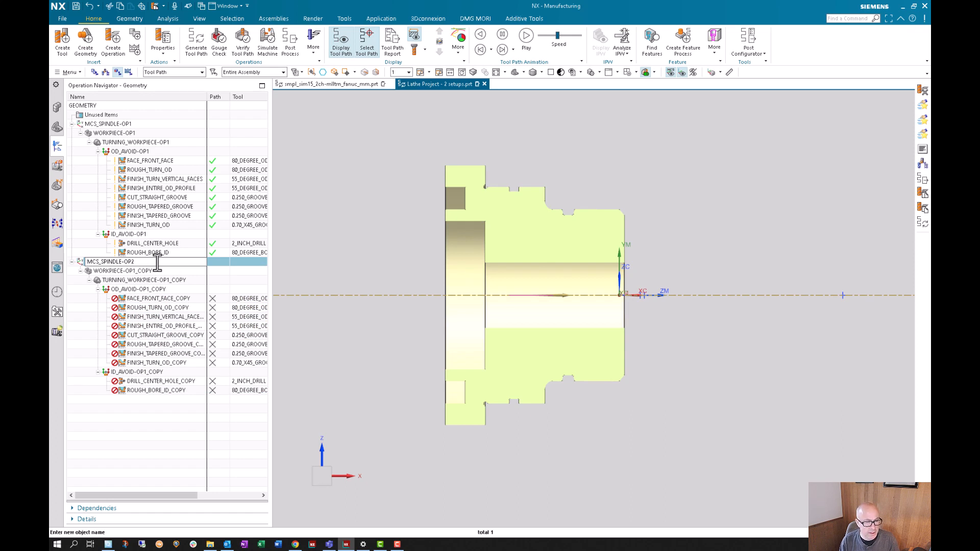
pyautogui.click(165, 271)
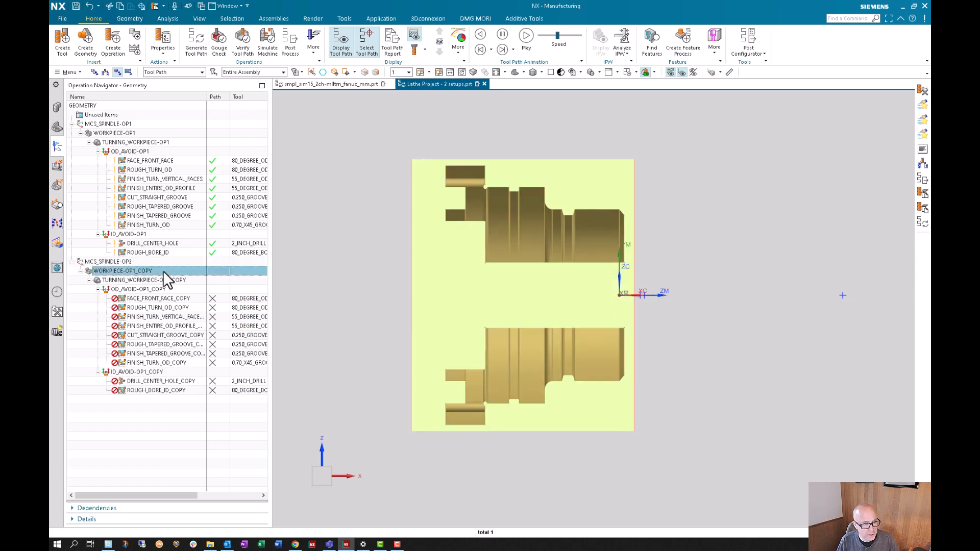
pyautogui.click(164, 271)
pyautogui.press('BackSpace')
pyautogui.press('BackSpace')
pyautogui.press('BackSpace')
pyautogui.press('BackSpace')
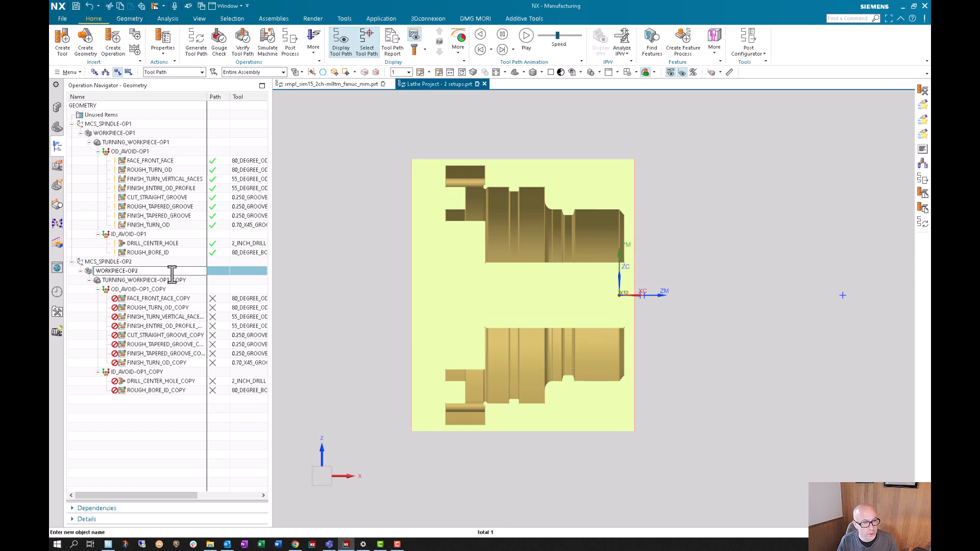
pyautogui.write('2')
# - Rename the copied turning workpiece group as TURNING_WORKPIECE-OP2
pyautogui.click(173, 279)
pyautogui.rightClick(174, 279)
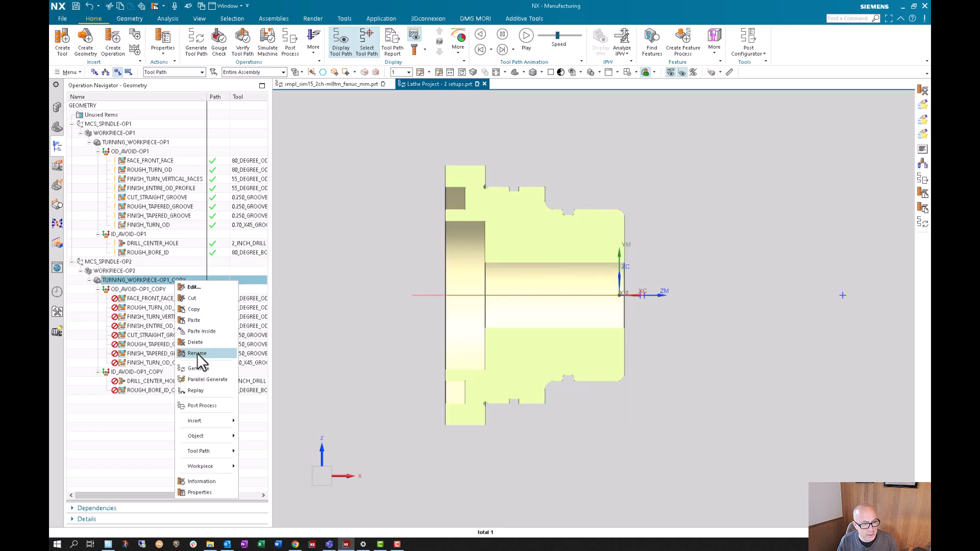
pyautogui.click(197, 353)
pyautogui.click(194, 281)
pyautogui.press('BackSpace')
pyautogui.press('BackSpace')
pyautogui.press('BackSpace')
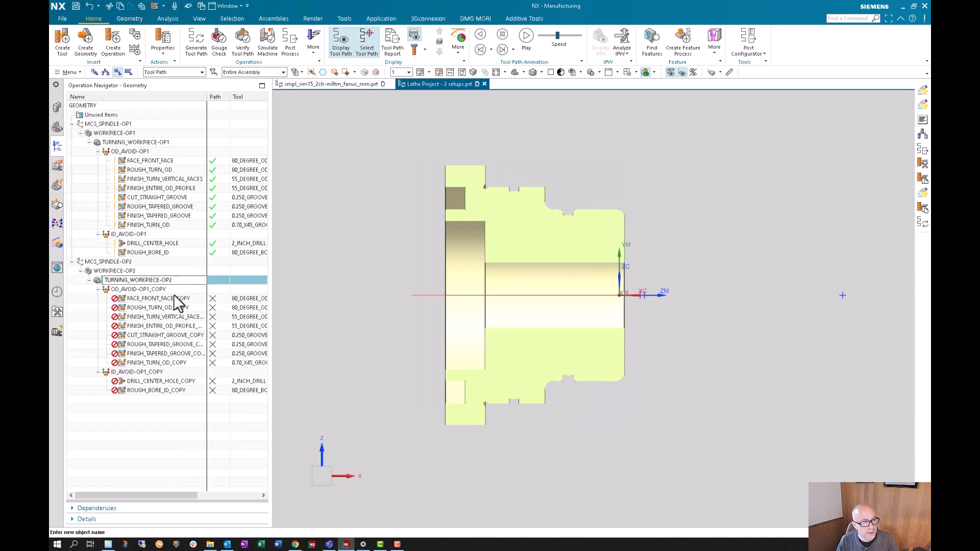
# - Rename the two copied avoidance groups as OD_AVOID-OP2 and ID_AVOID-OP2
pyautogui.click(164, 288)
pyautogui.click(165, 289)
pyautogui.click(168, 289)
pyautogui.press('BackSpace')
pyautogui.press('BackSpace')
pyautogui.press('BackSpace')
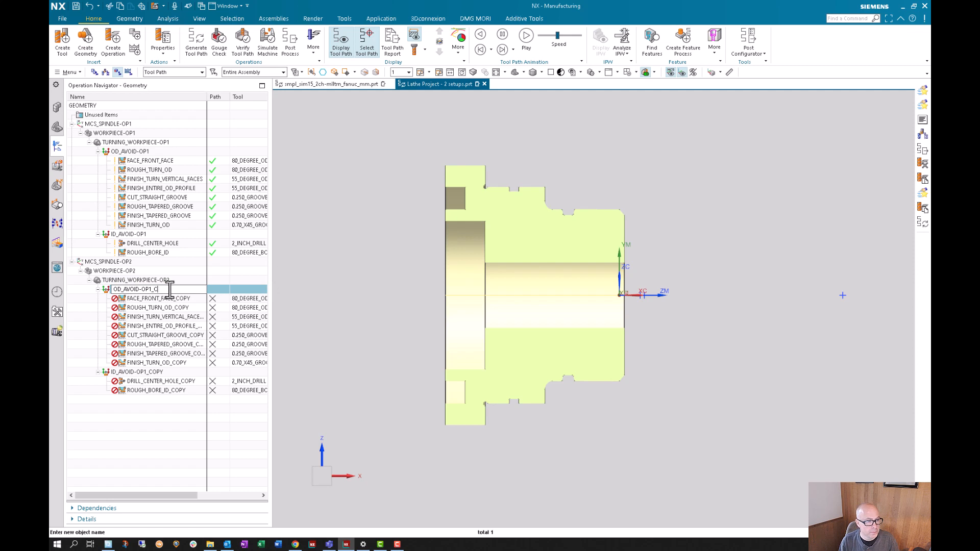
pyautogui.write('2')
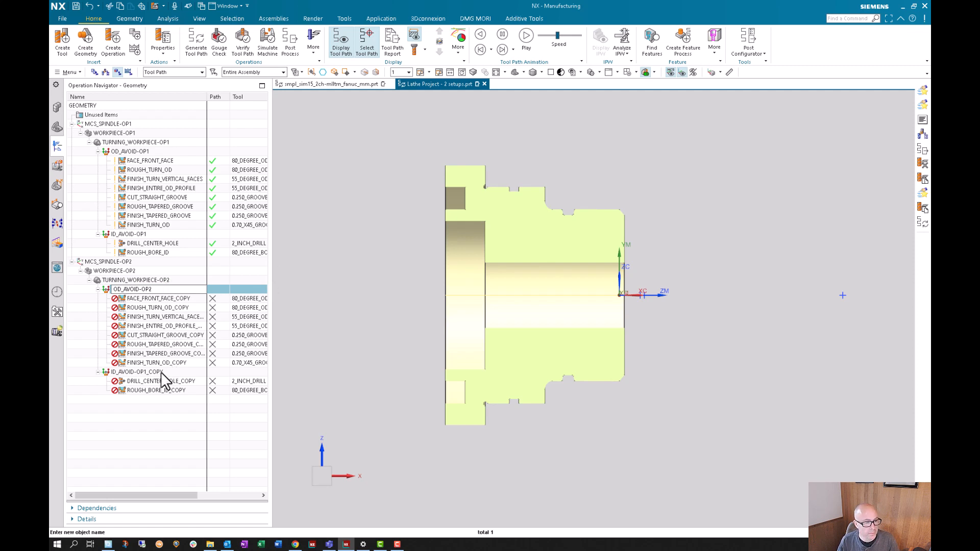
pyautogui.click(165, 373)
pyautogui.click(167, 374)
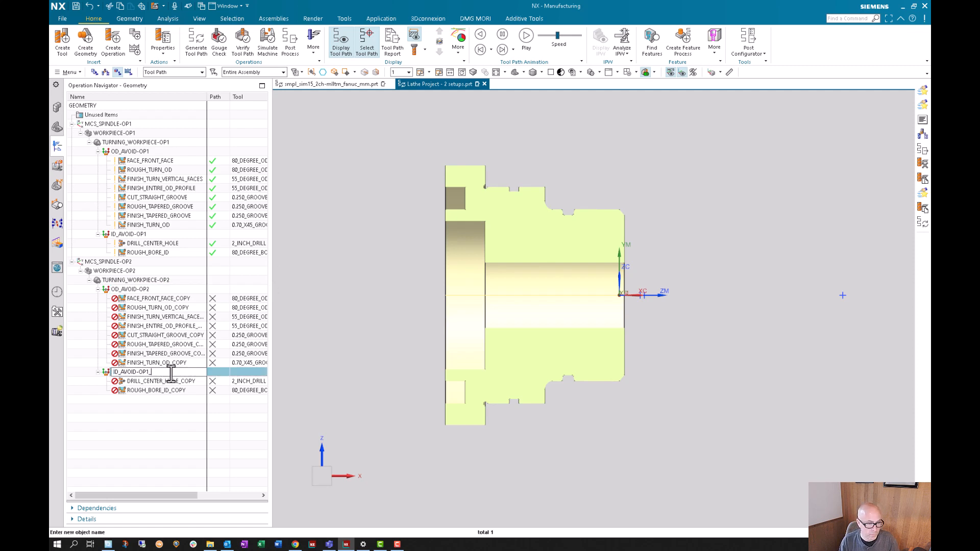
pyautogui.write('2')
pyautogui.click(174, 411)
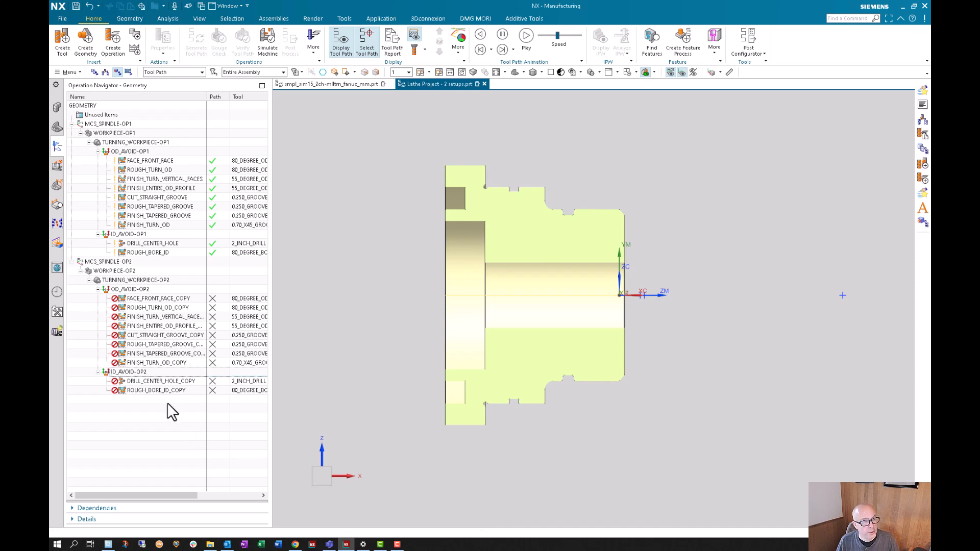
pyautogui.doubleClick(121, 262)
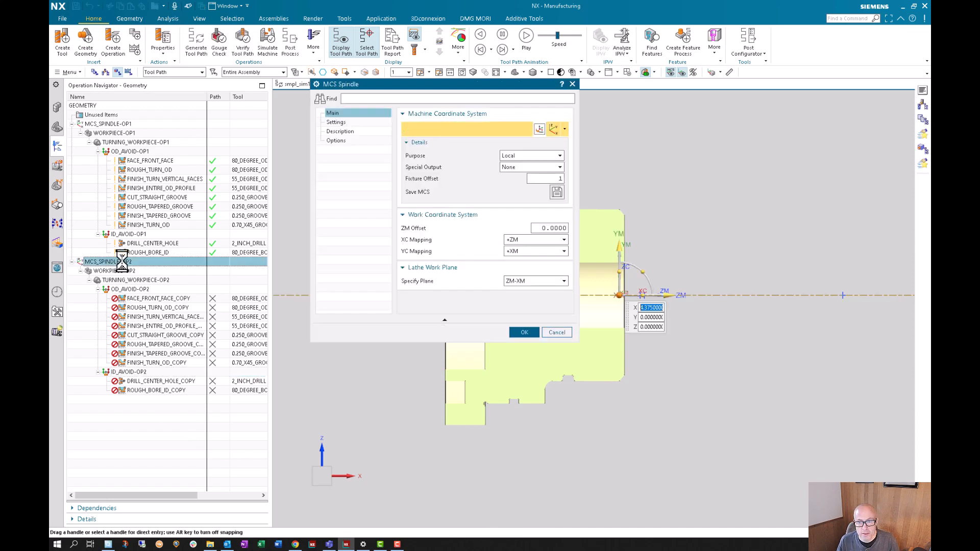
pyautogui.doubleClick(679, 295)
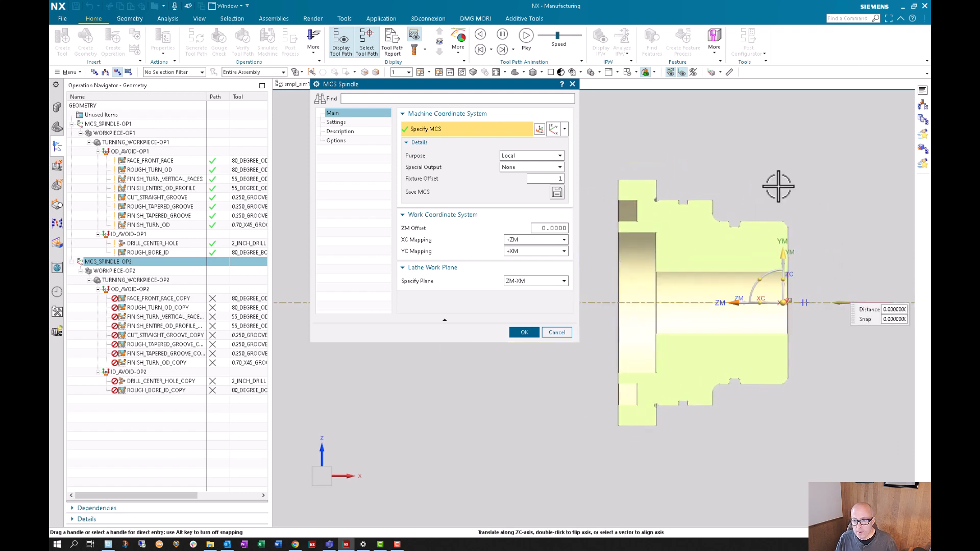
pyautogui.click(627, 243)
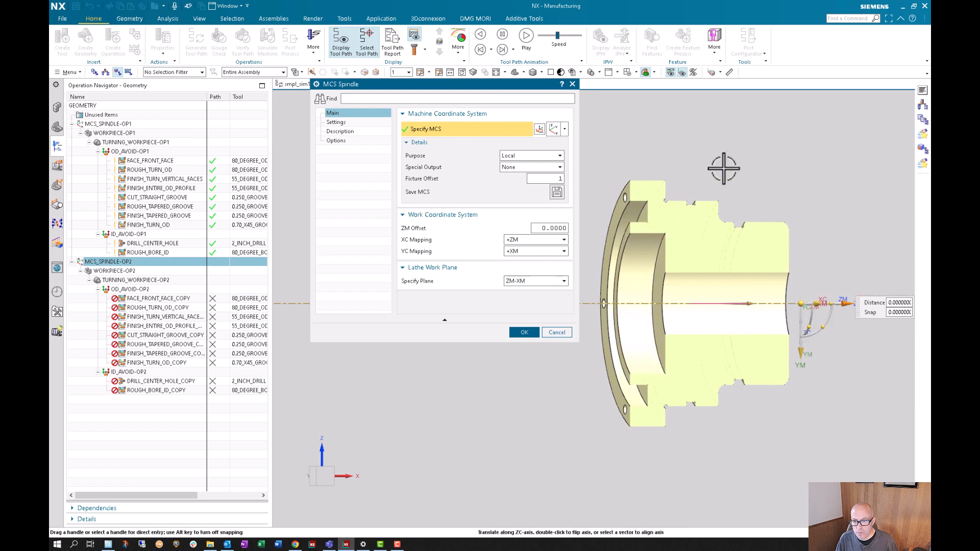
pyautogui.click(556, 333)
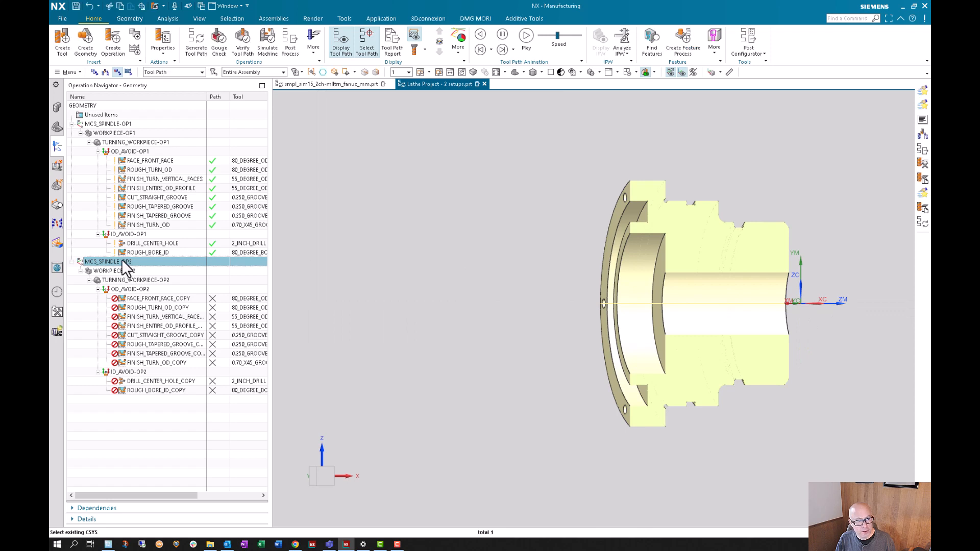
# - Reverse the ZM axis of MCS_SPINDLE-OP2 and move its origin to the centre of the part's flanged end
pyautogui.doubleClick(845, 302)
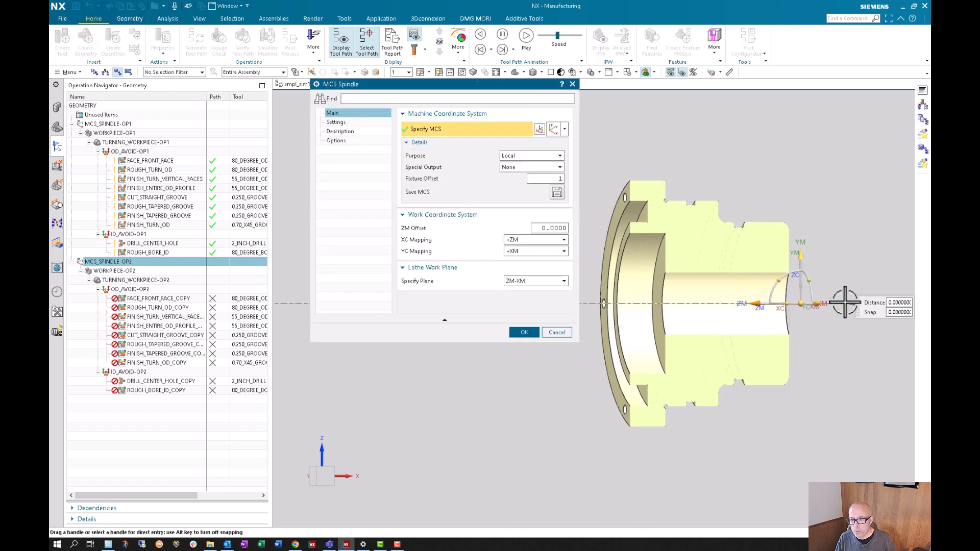
pyautogui.moveTo(780, 234); pyautogui.dragTo(771, 328, button='middle')
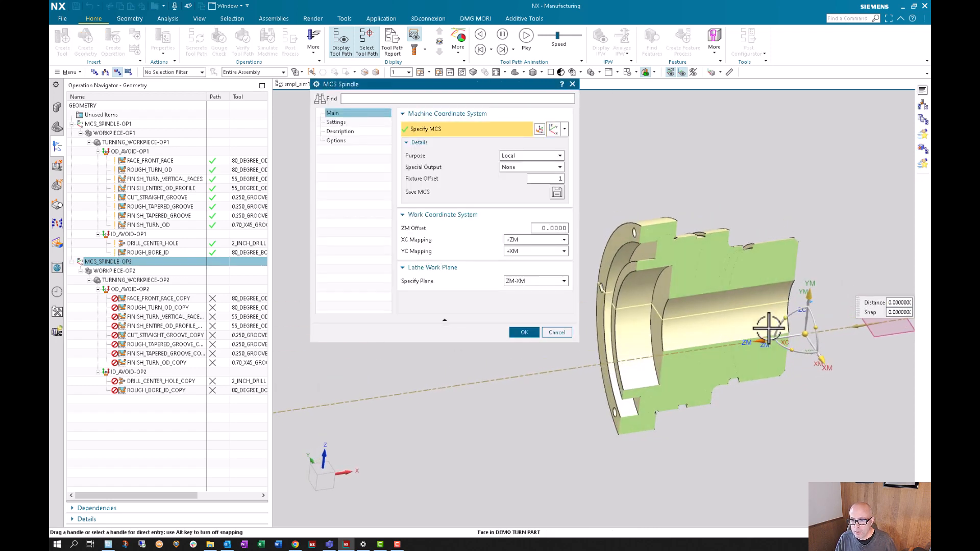
pyautogui.click(808, 336)
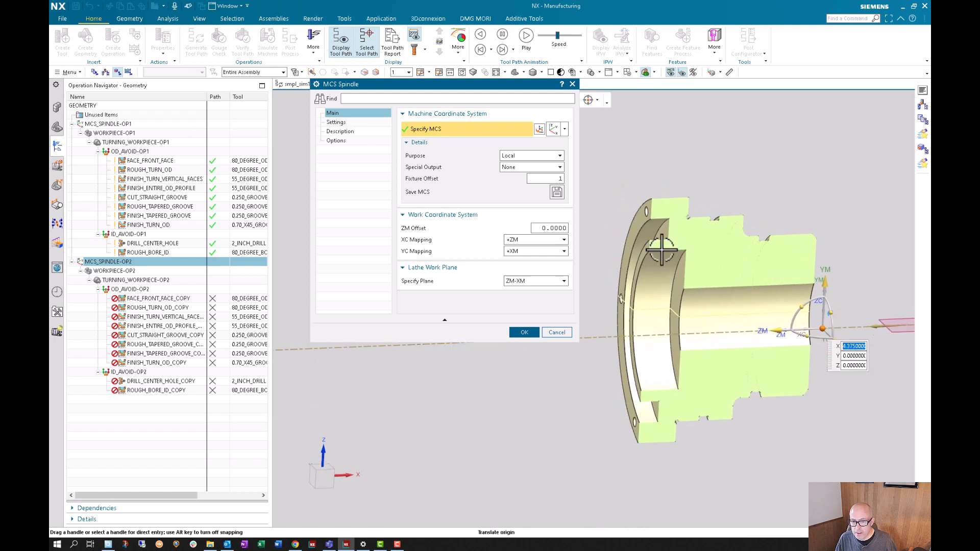
pyautogui.click(648, 264)
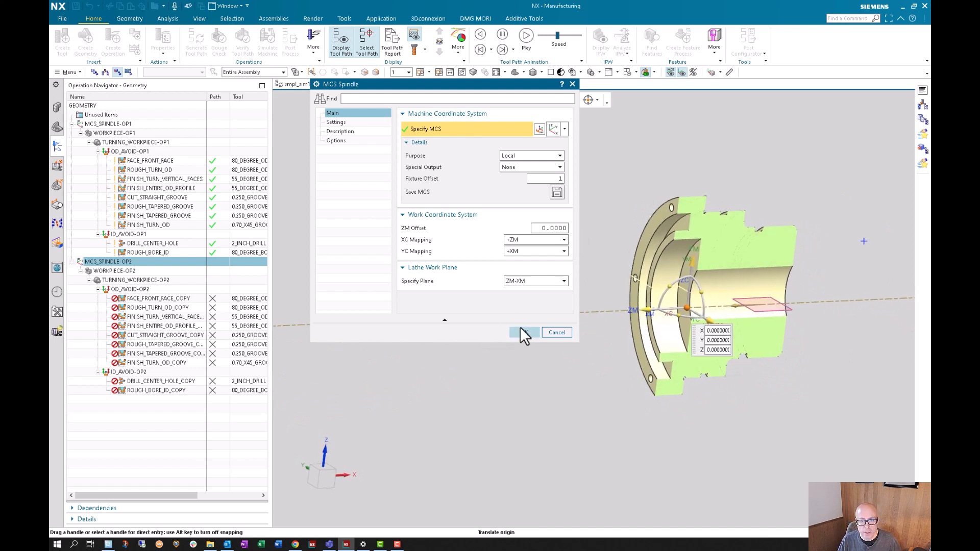
pyautogui.click(524, 333)
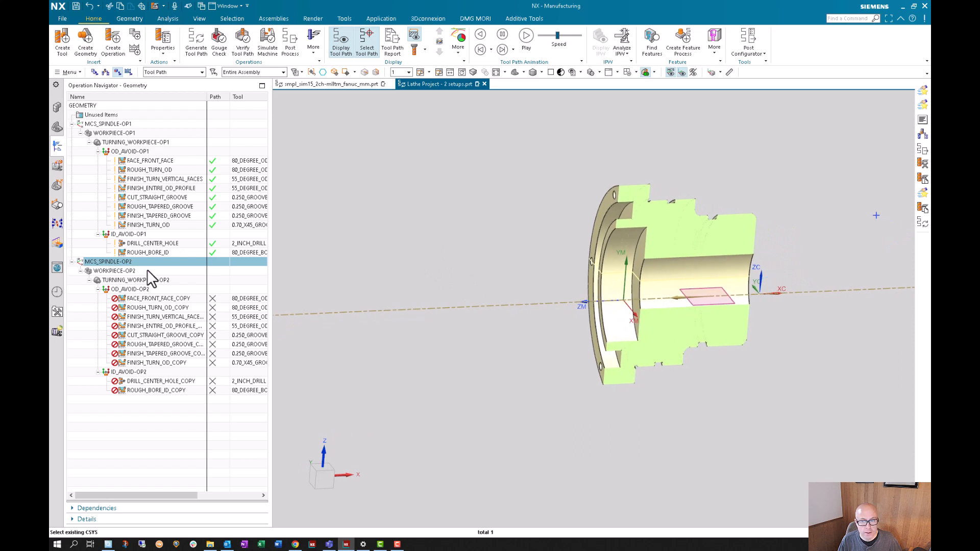
# - Link the reference coordinate system to the machine coordinate system in MCS_SPINDLE-OP2
pyautogui.moveTo(475, 307); pyautogui.dragTo(584, 350, button='middle')
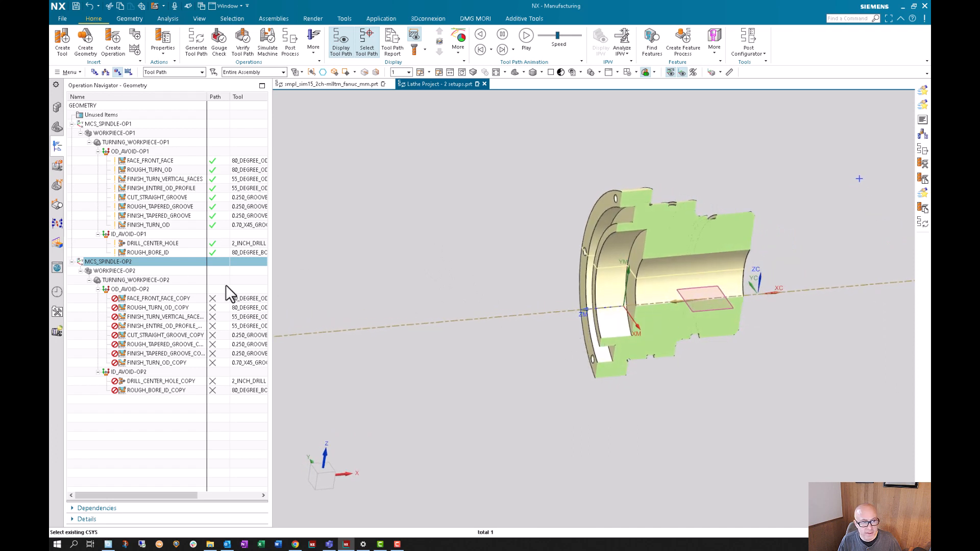
pyautogui.doubleClick(121, 264)
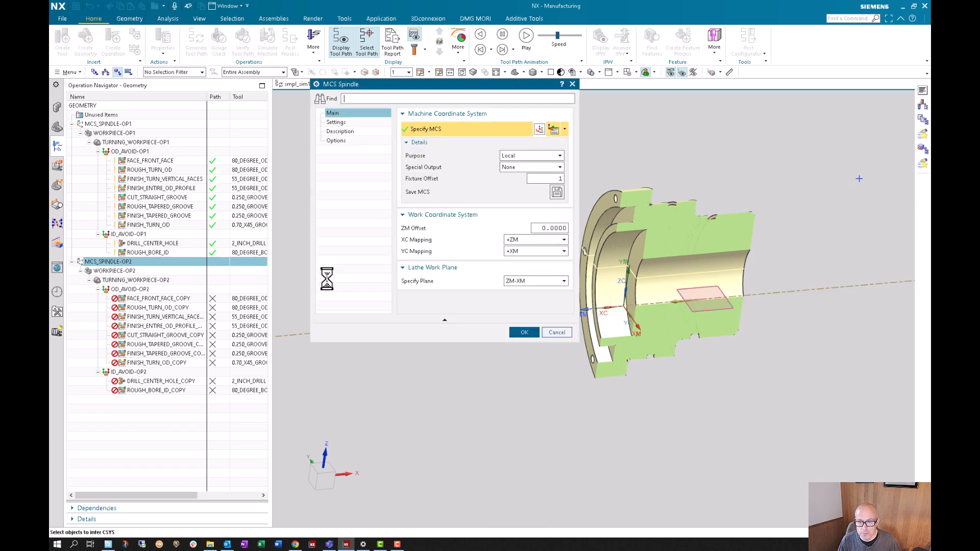
pyautogui.click(521, 330)
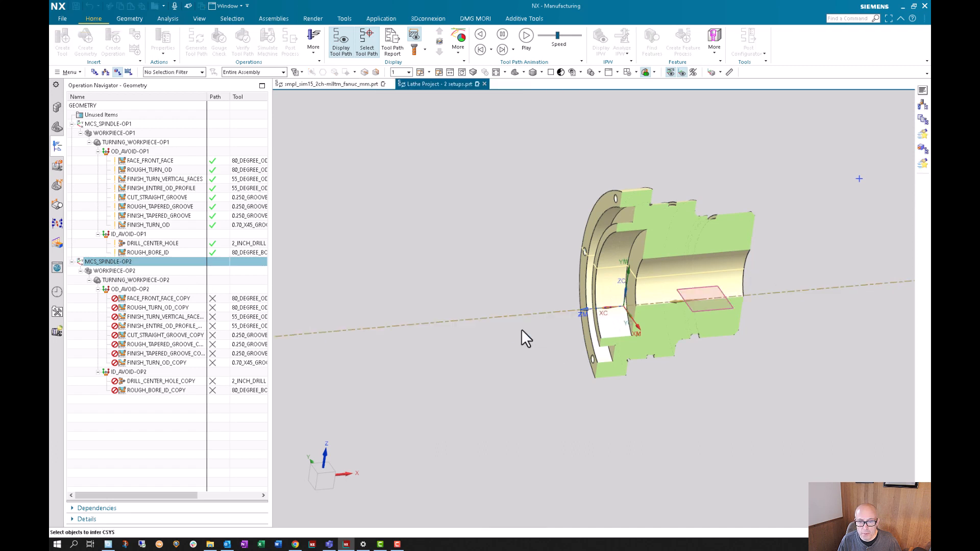
pyautogui.doubleClick(125, 262)
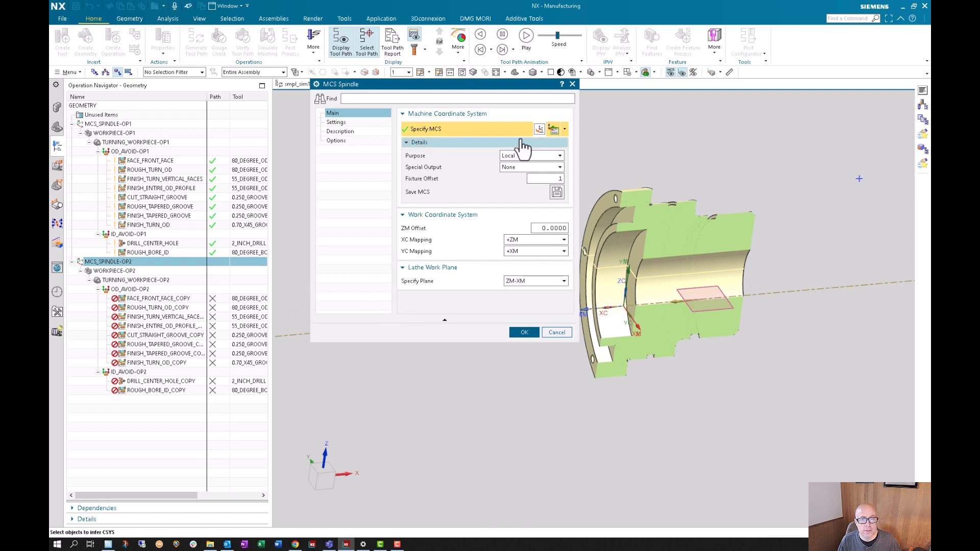
pyautogui.click(336, 122)
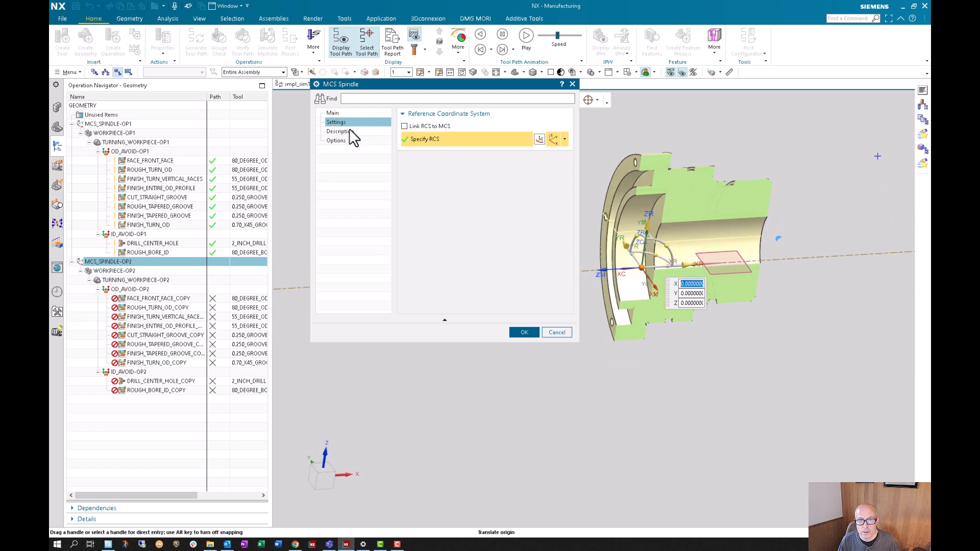
pyautogui.click(404, 127)
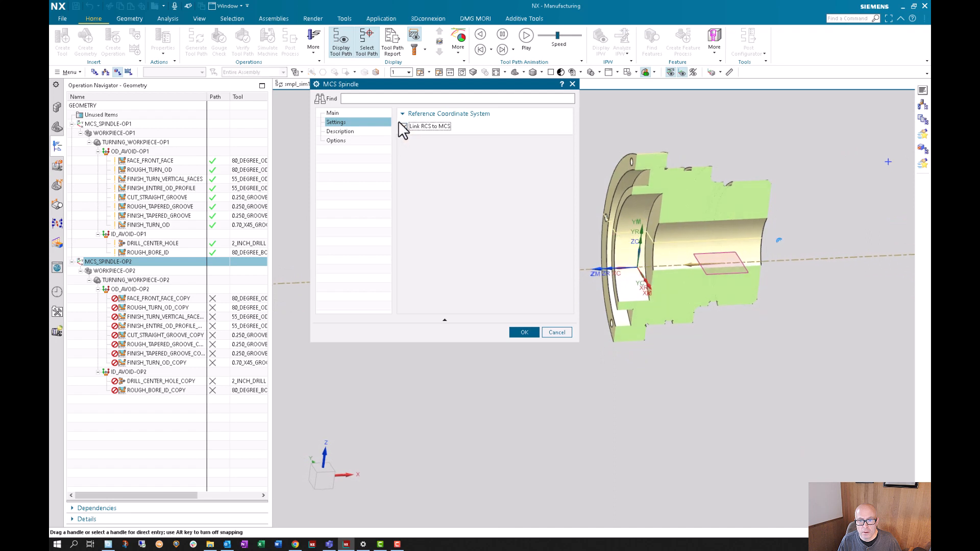
pyautogui.click(519, 332)
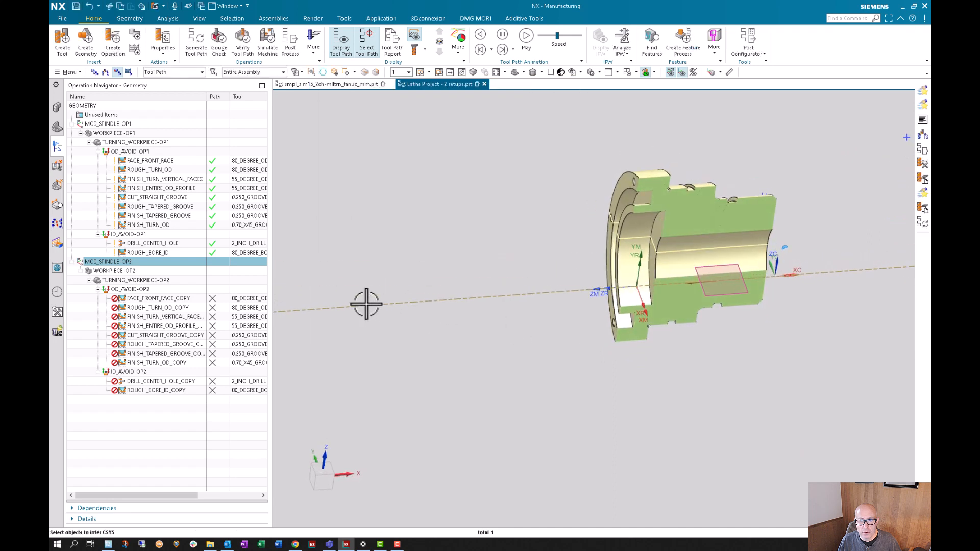
# - Check the main and reference coordinate system settings of MCS_SPINDLE-OP2, plus the assembly components and model history
pyautogui.doubleClick(128, 263)
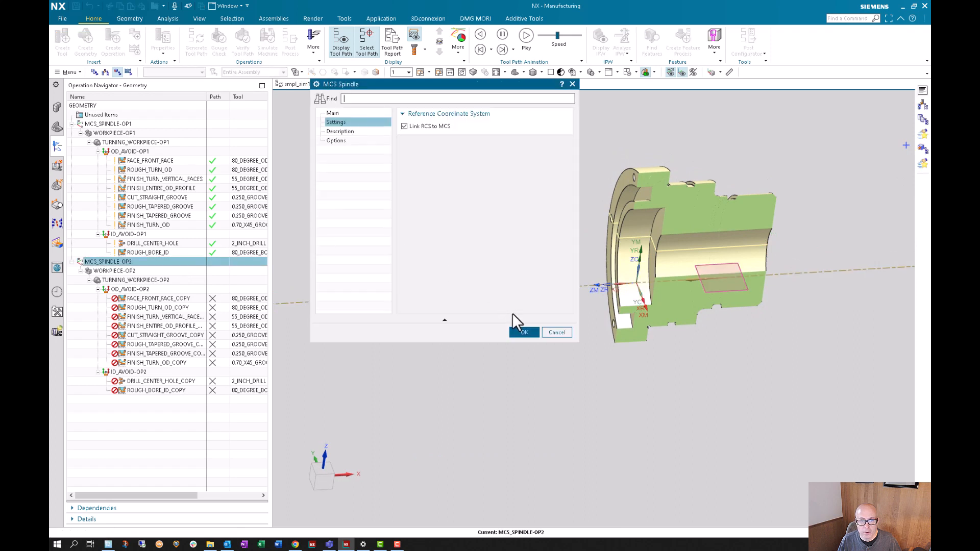
pyautogui.click(344, 114)
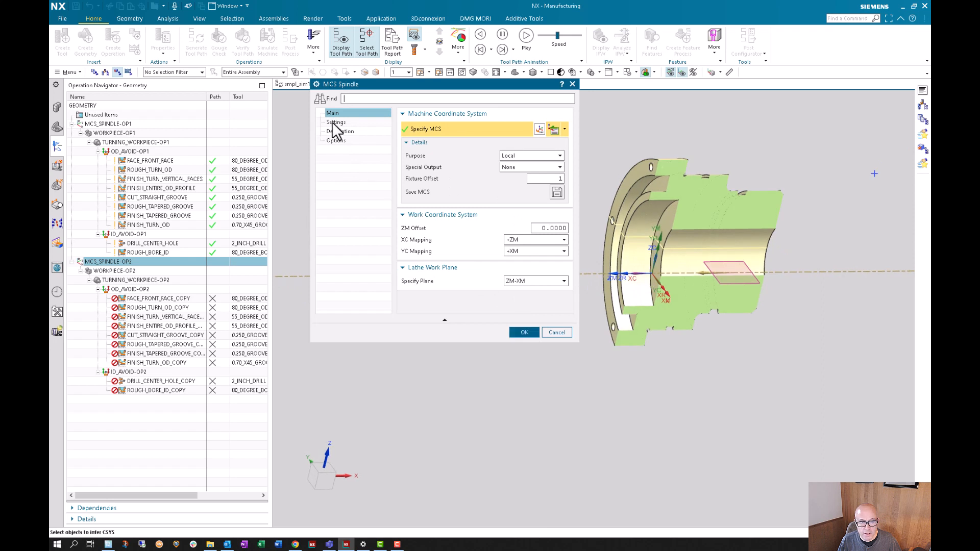
pyautogui.click(336, 122)
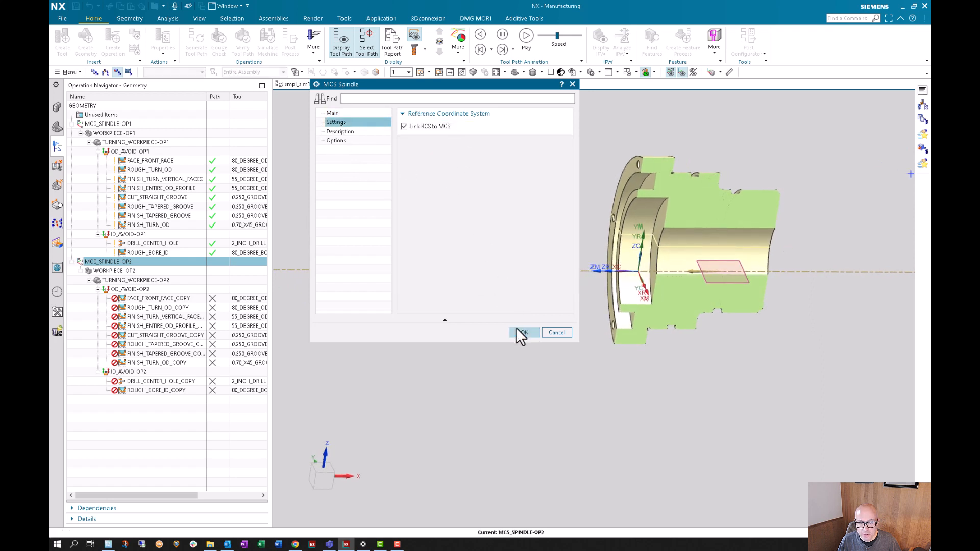
pyautogui.click(518, 332)
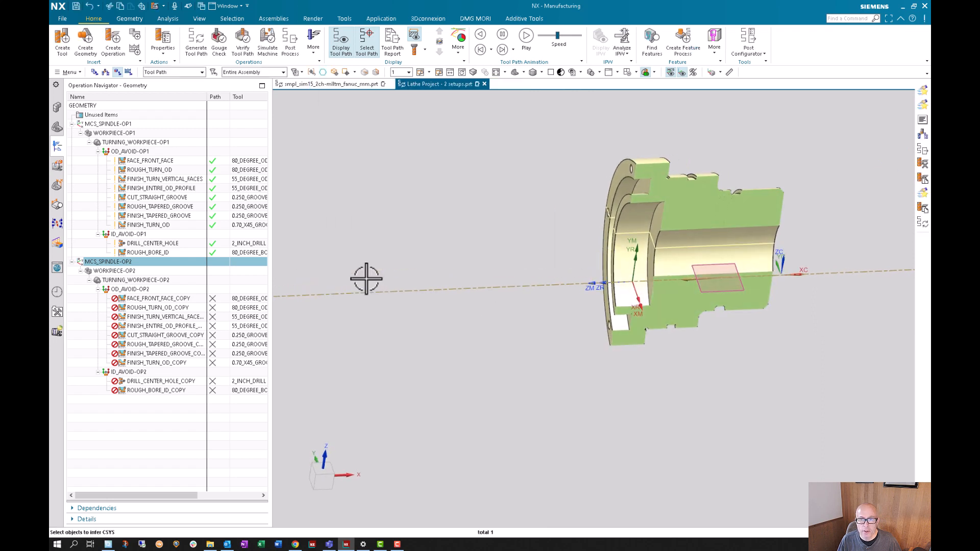
pyautogui.click(58, 107)
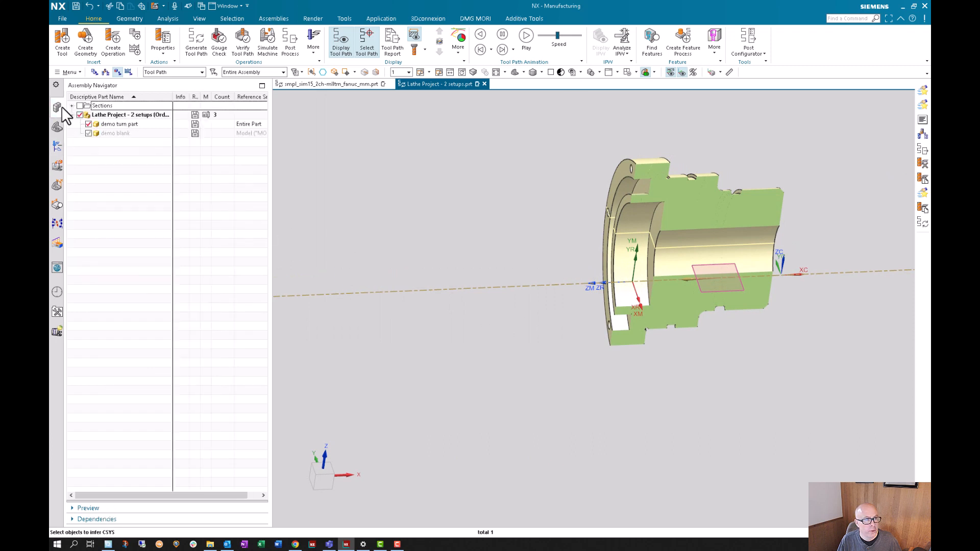
pyautogui.click(56, 128)
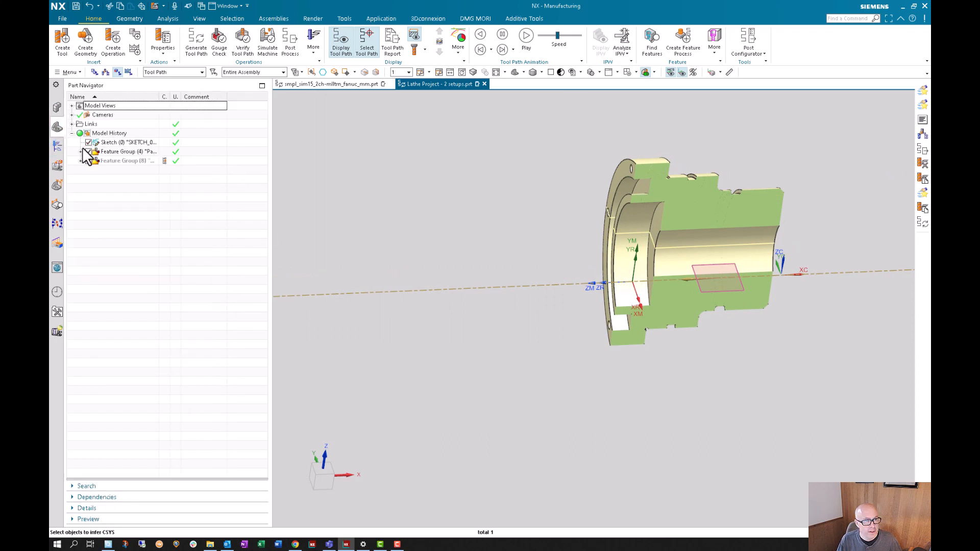
pyautogui.click(58, 106)
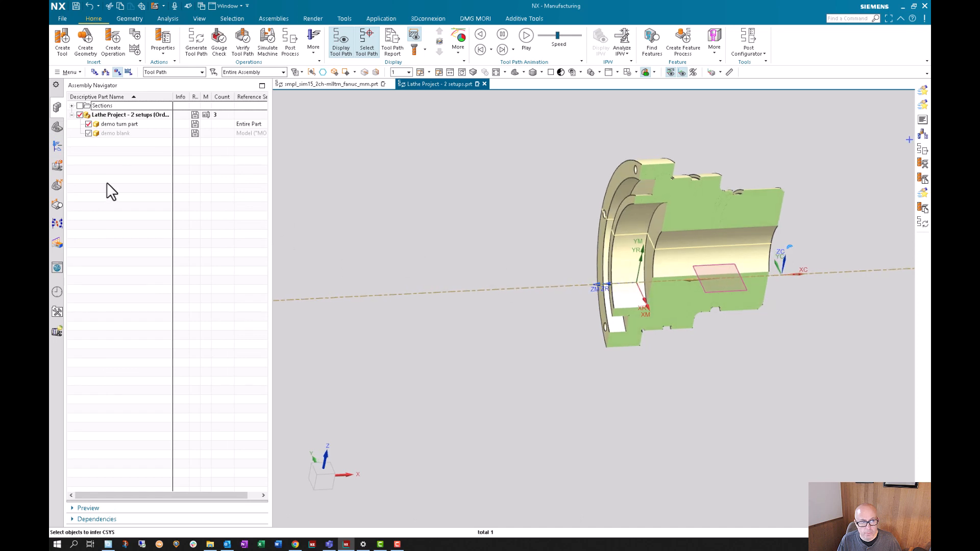
pyautogui.click(57, 147)
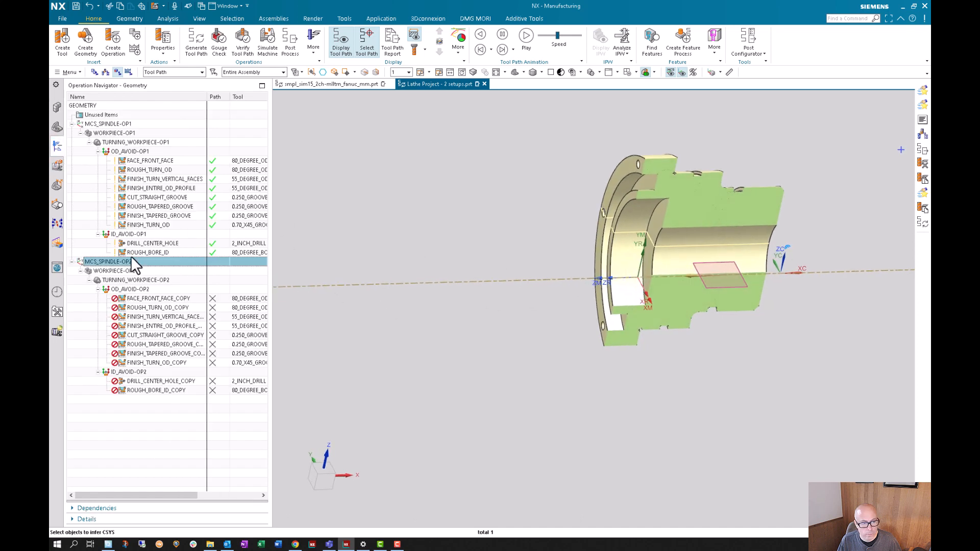
# - Try to orient the WCS dynamically, using the displayed part's absolute coordinate system as the reference
pyautogui.rightClick(118, 261)
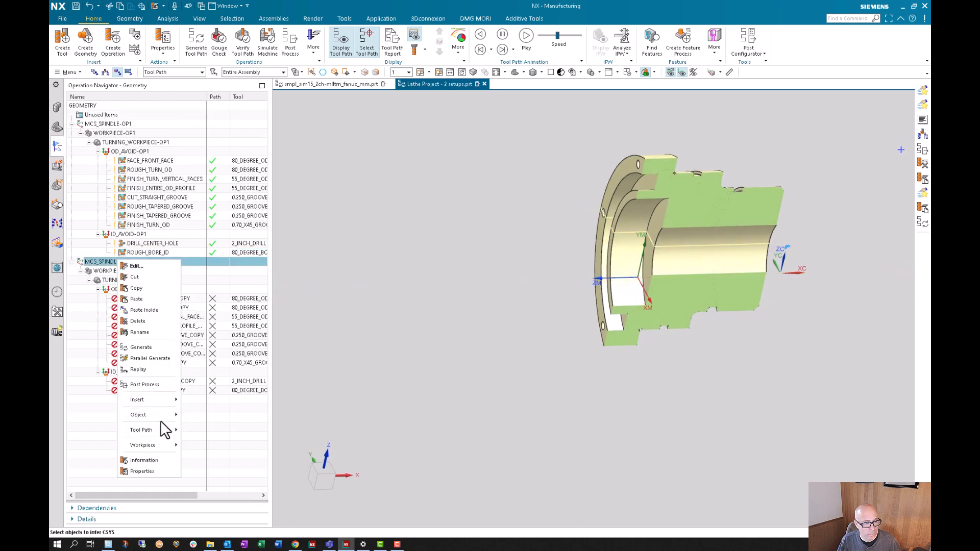
pyautogui.moveTo(164, 417)
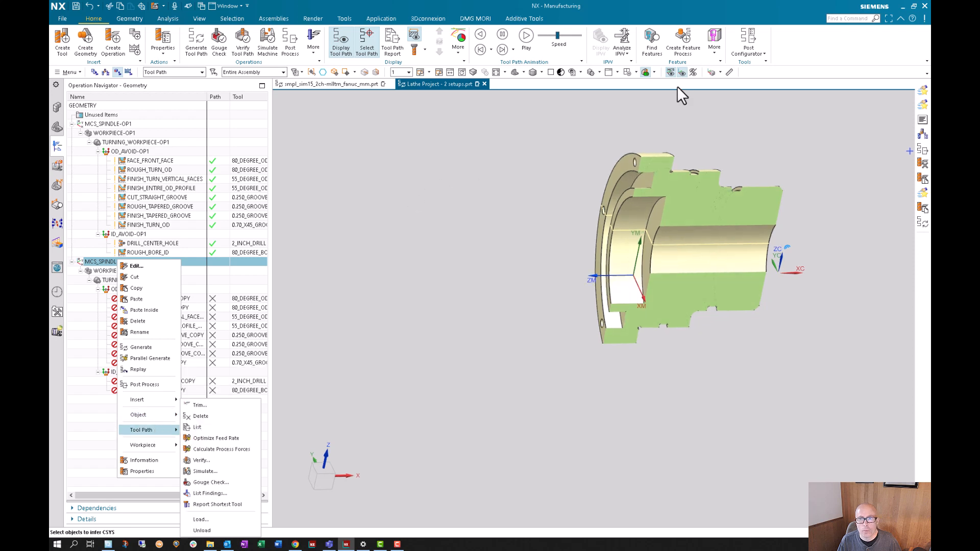
pyautogui.click(739, 80)
pyautogui.click(720, 72)
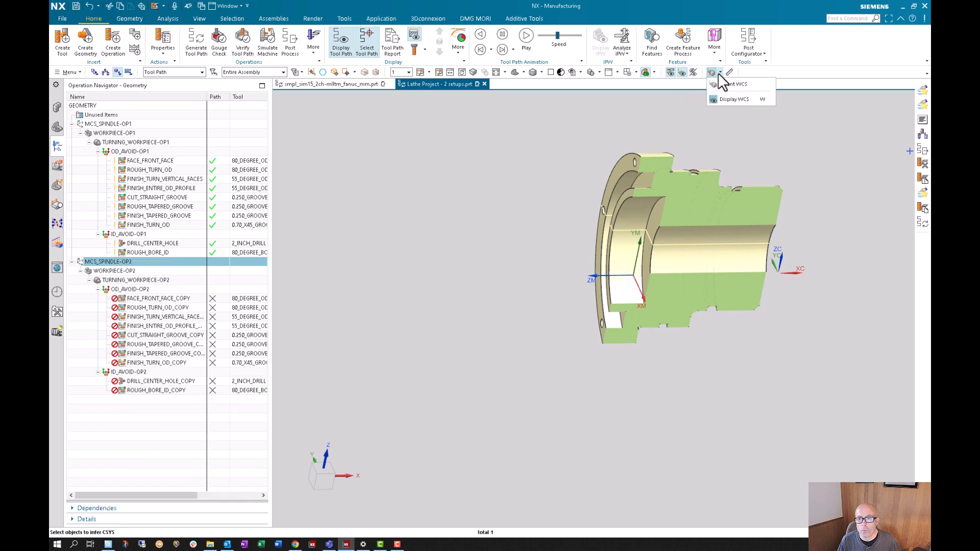
pyautogui.click(738, 83)
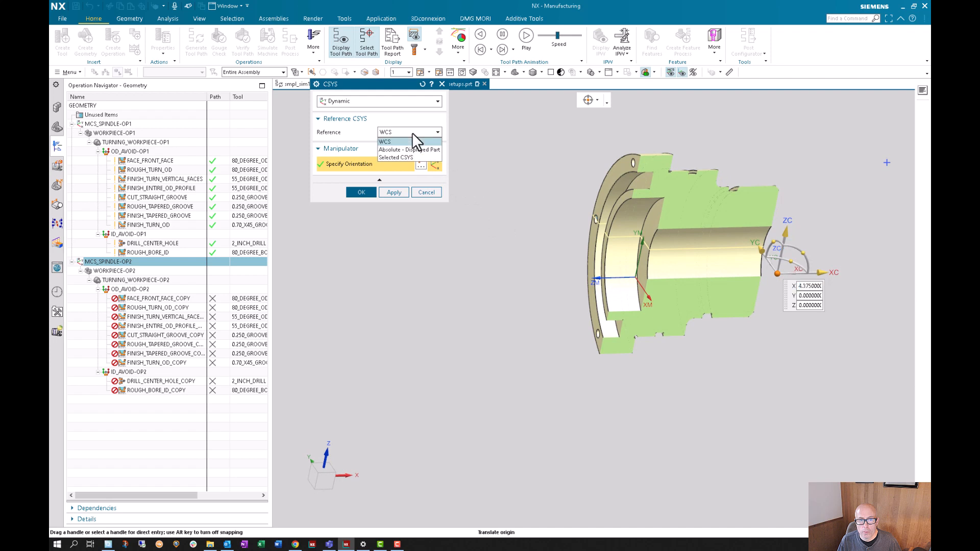
pyautogui.click(410, 150)
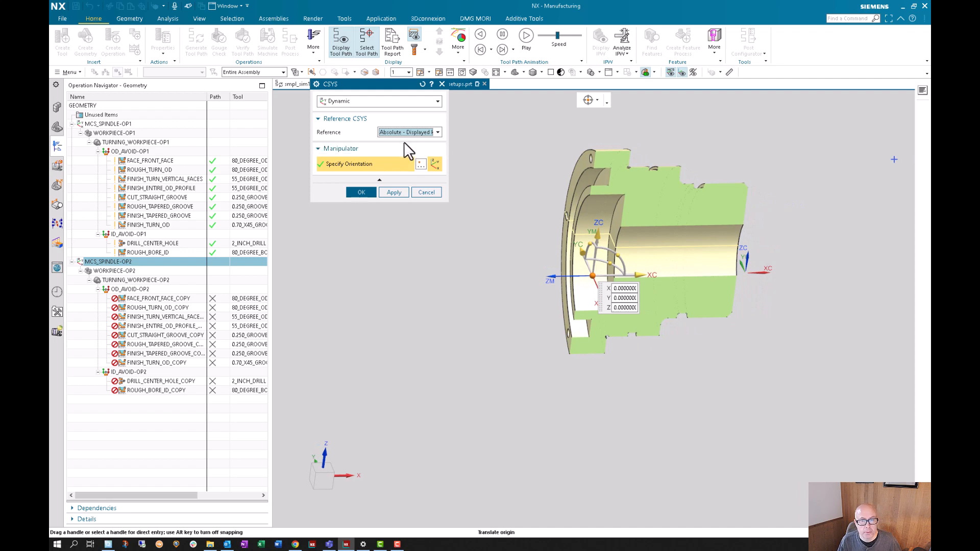
pyautogui.click(395, 102)
pyautogui.click(394, 102)
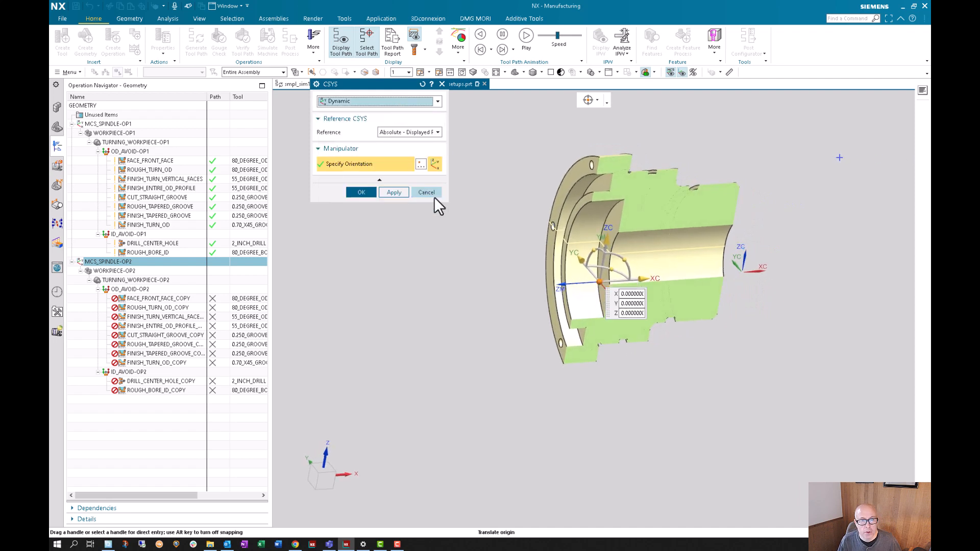
pyautogui.click(433, 195)
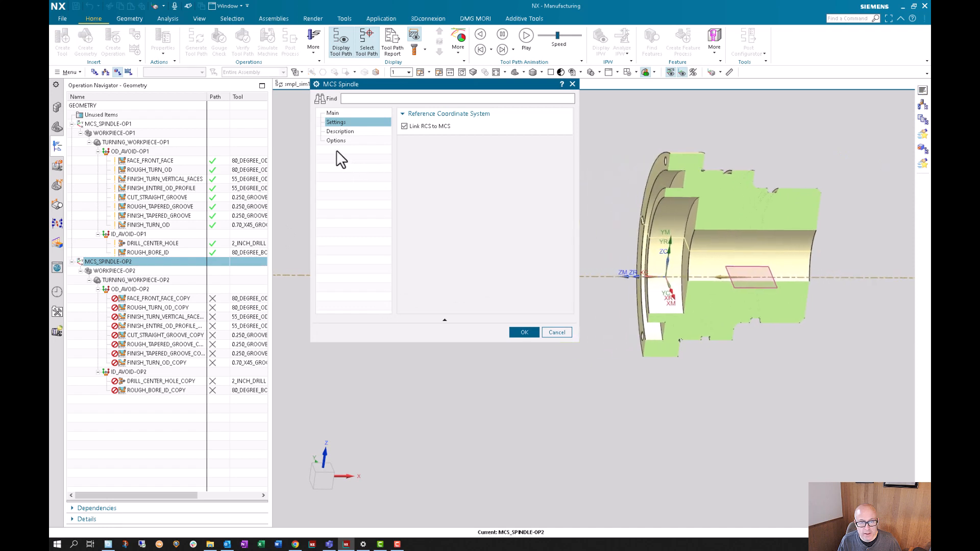
# - Review the layout options, description and machine coordinate system settings of MCS_SPINDLE-OP2
pyautogui.click(336, 140)
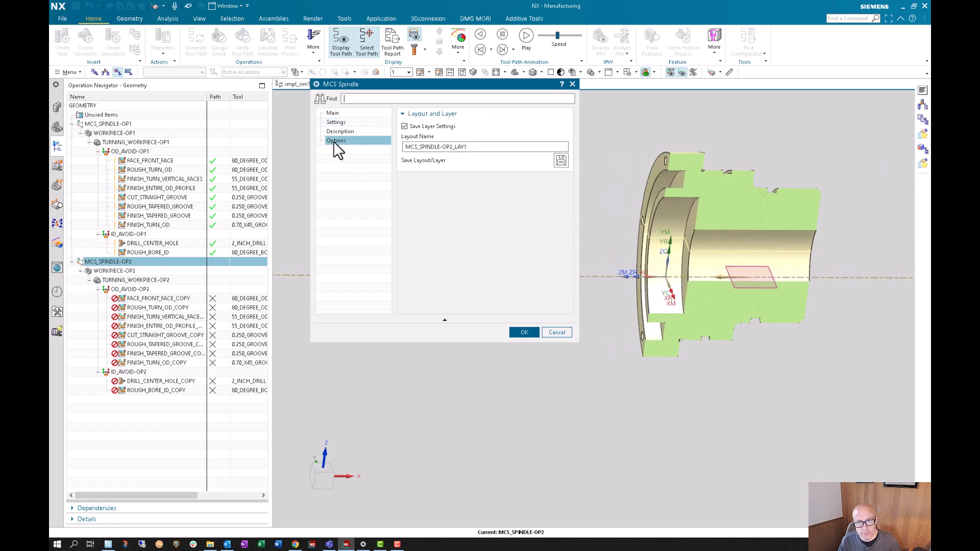
pyautogui.click(335, 131)
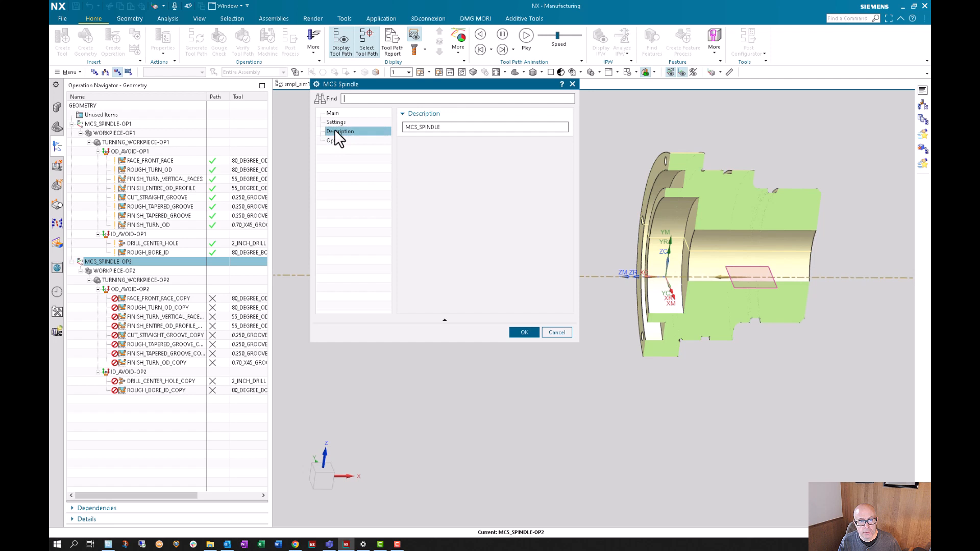
pyautogui.click(333, 122)
pyautogui.click(332, 112)
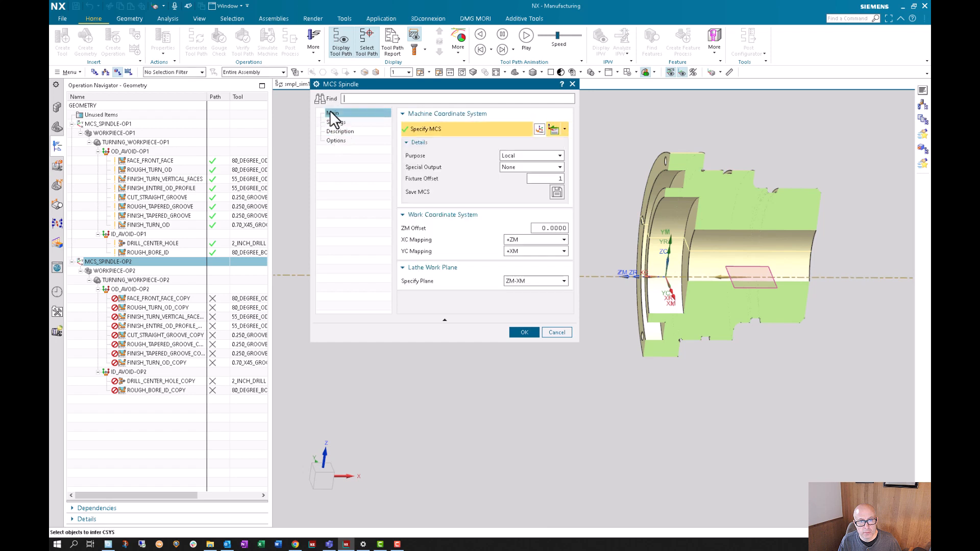
# - Specify the MCS_SPINDLE-OP2 origin as the absolute work part point 0, 0, 0 and accept the spindle coordinate system
pyautogui.click(539, 130)
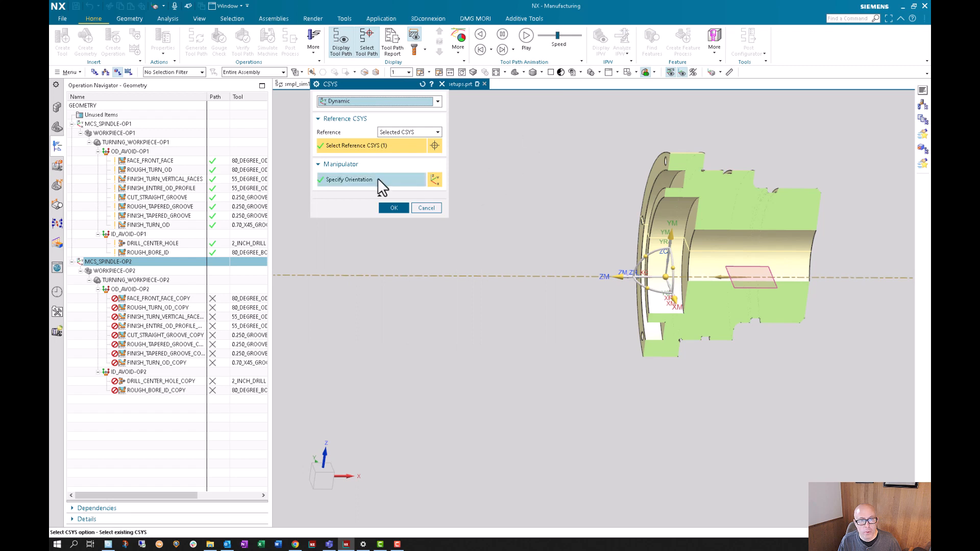
pyautogui.click(377, 179)
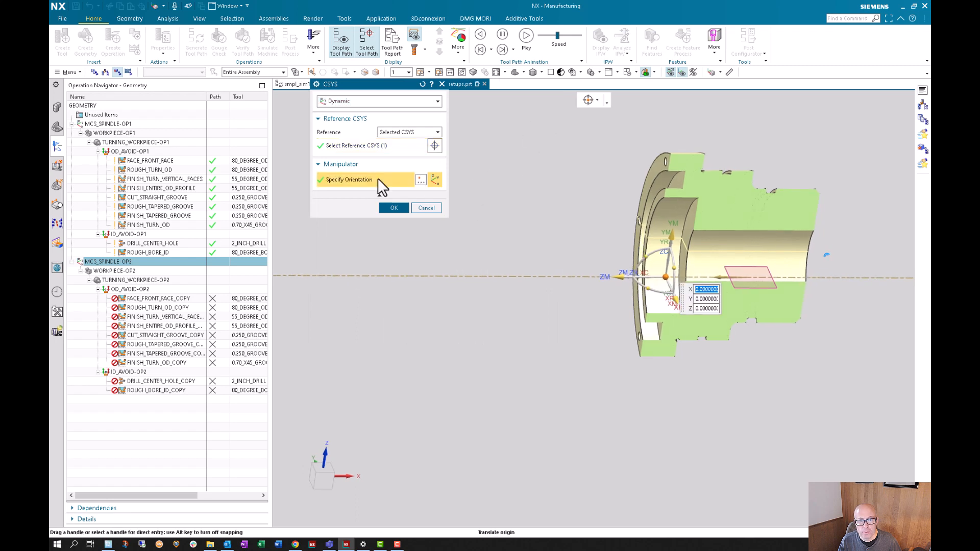
pyautogui.click(406, 132)
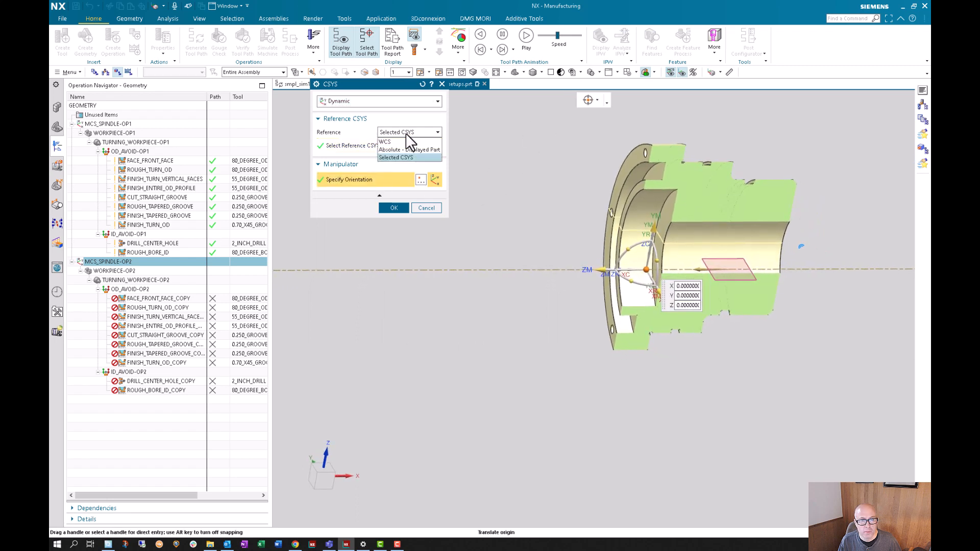
pyautogui.click(383, 120)
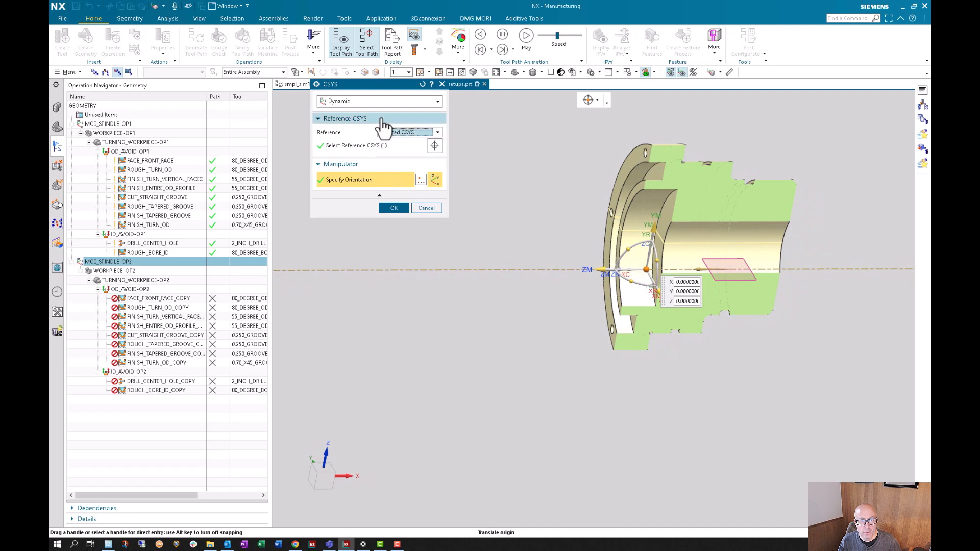
pyautogui.click(315, 85)
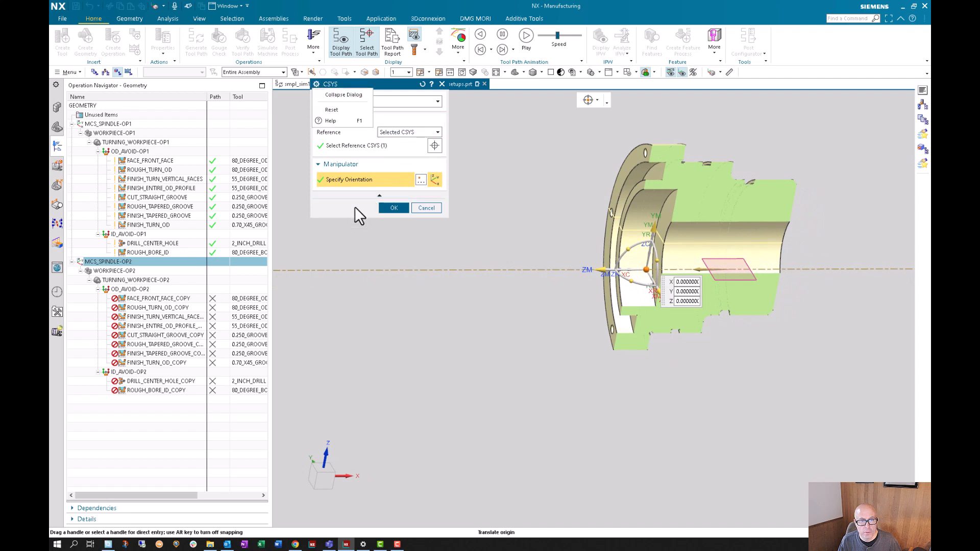
pyautogui.click(362, 194)
pyautogui.click(372, 194)
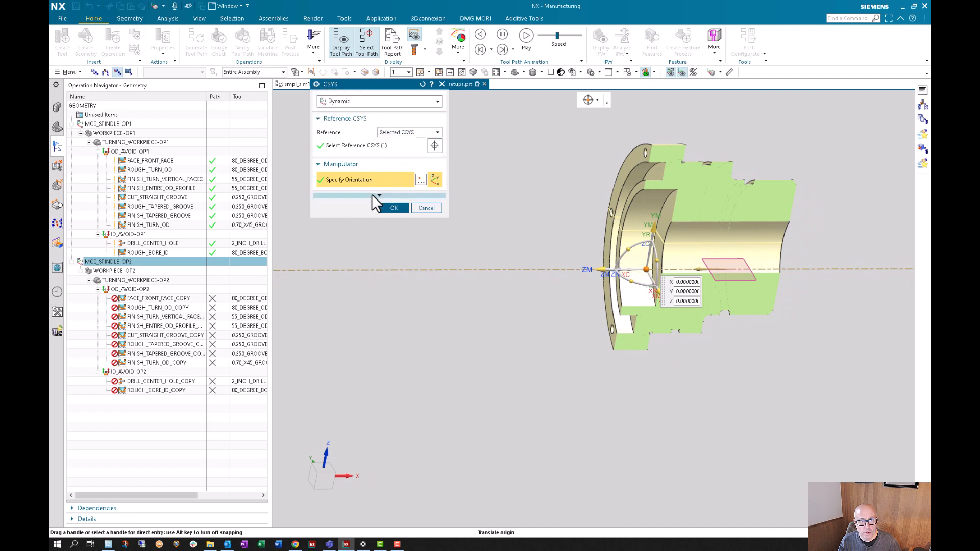
pyautogui.click(419, 181)
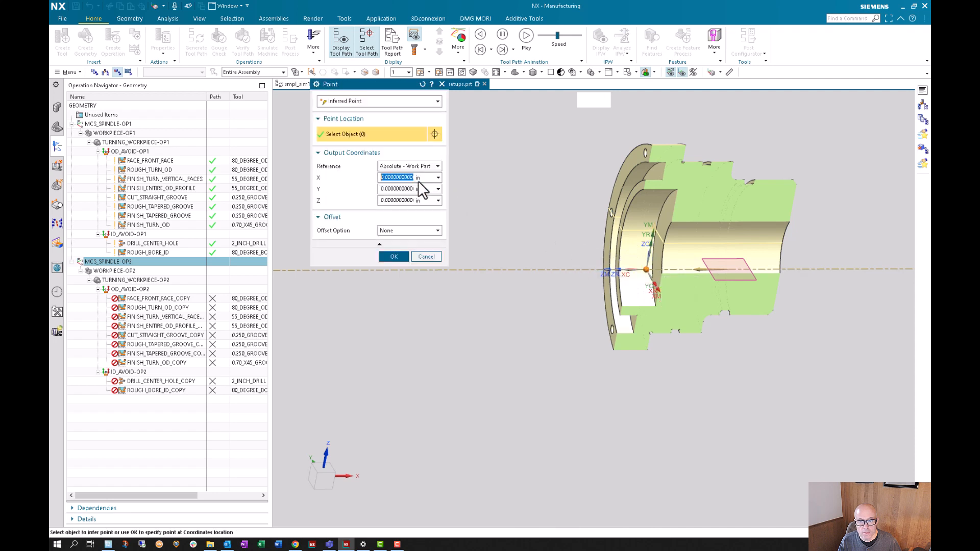
pyautogui.click(397, 256)
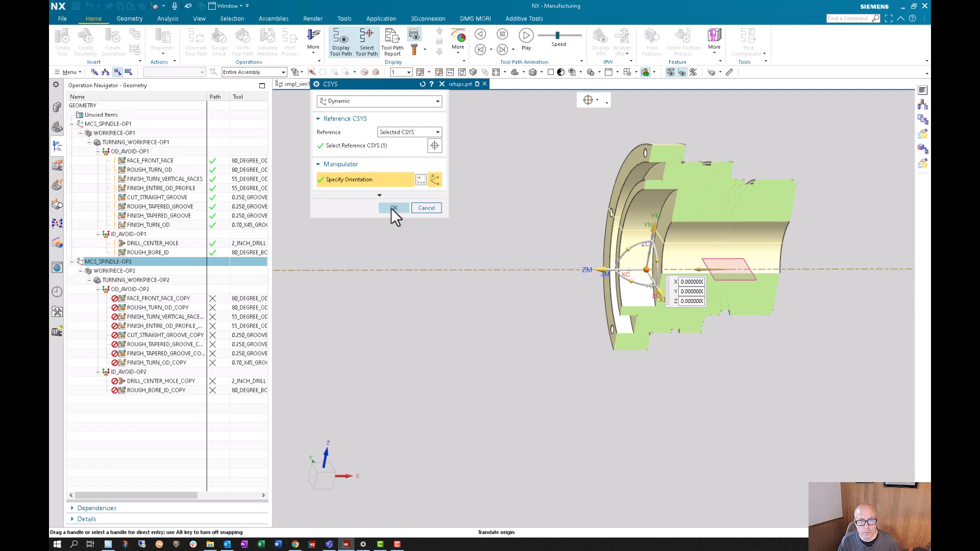
pyautogui.click(392, 208)
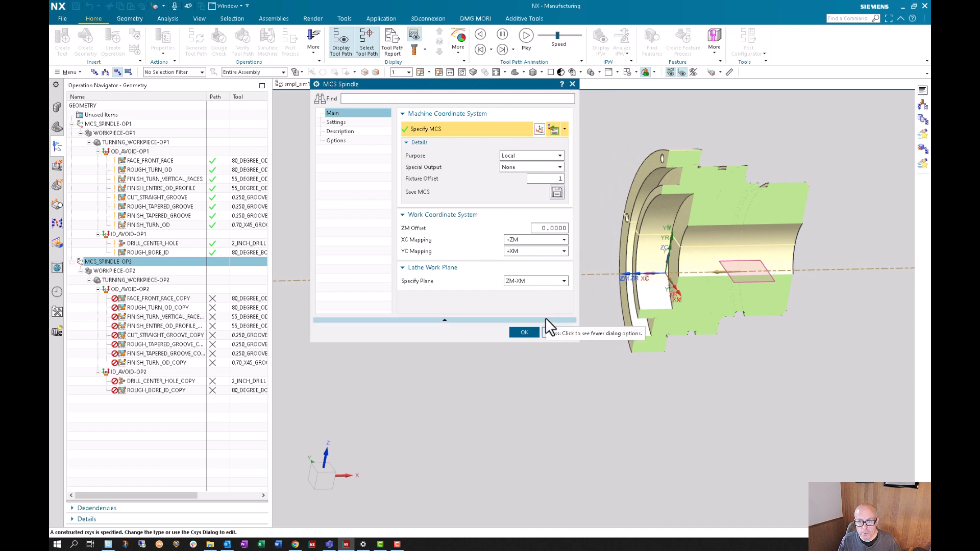
pyautogui.click(531, 333)
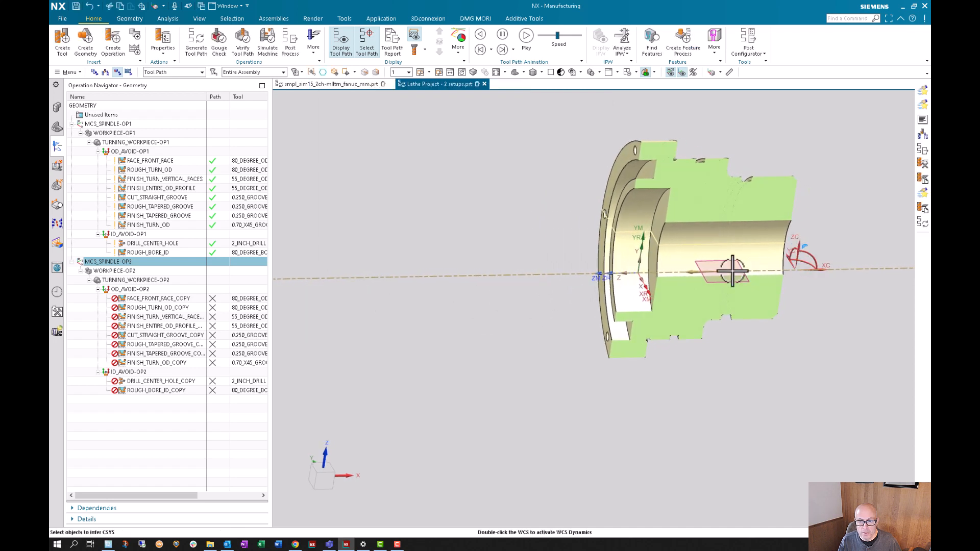
# - Check the machine and work coordinate system settings of MCS_SPINDLE-OP2, and try the dynamic handles of the WCS
pyautogui.doubleClick(130, 262)
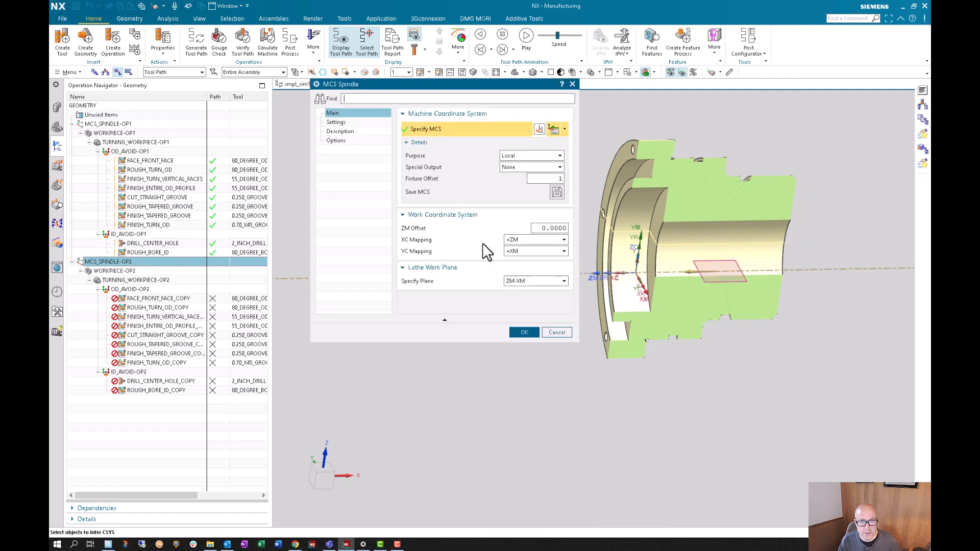
pyautogui.click(530, 333)
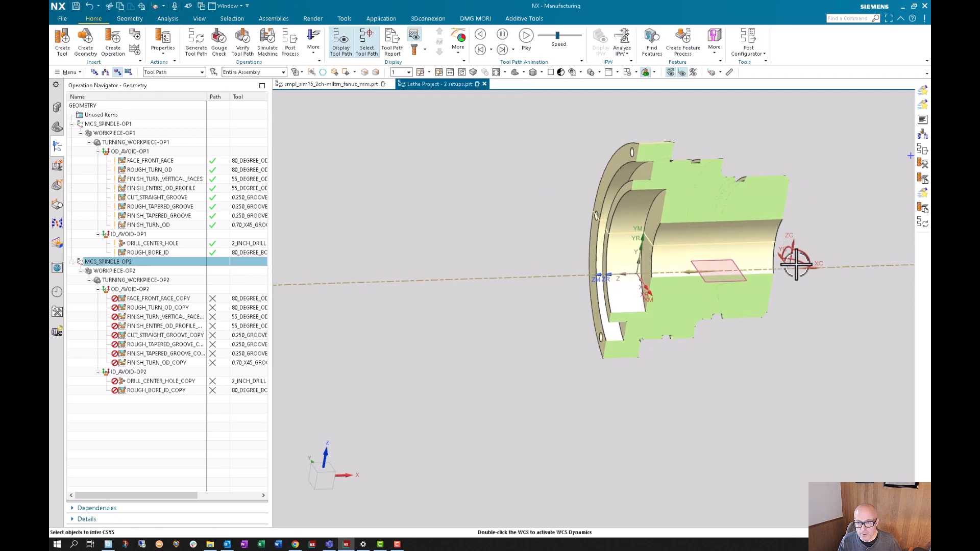
pyautogui.doubleClick(792, 257)
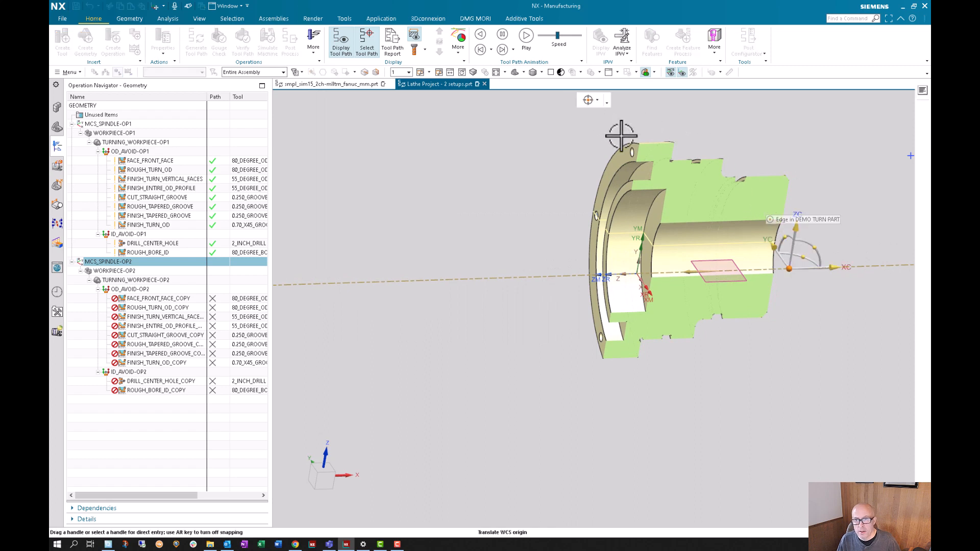
pyautogui.press('Escape')
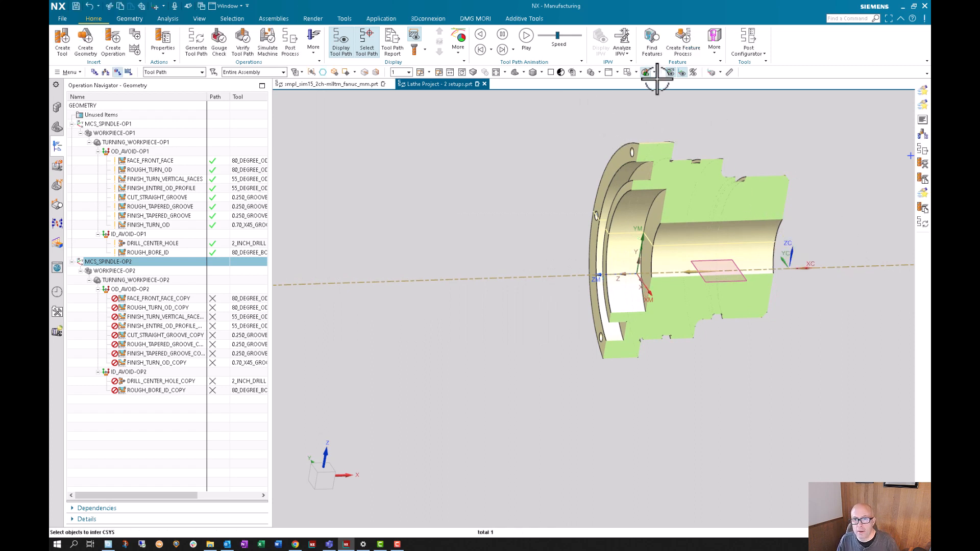
# - Orient the WCS dynamically with Selected CSYS as reference, picking the coordinate system at the part's flange-side origin
pyautogui.click(728, 72)
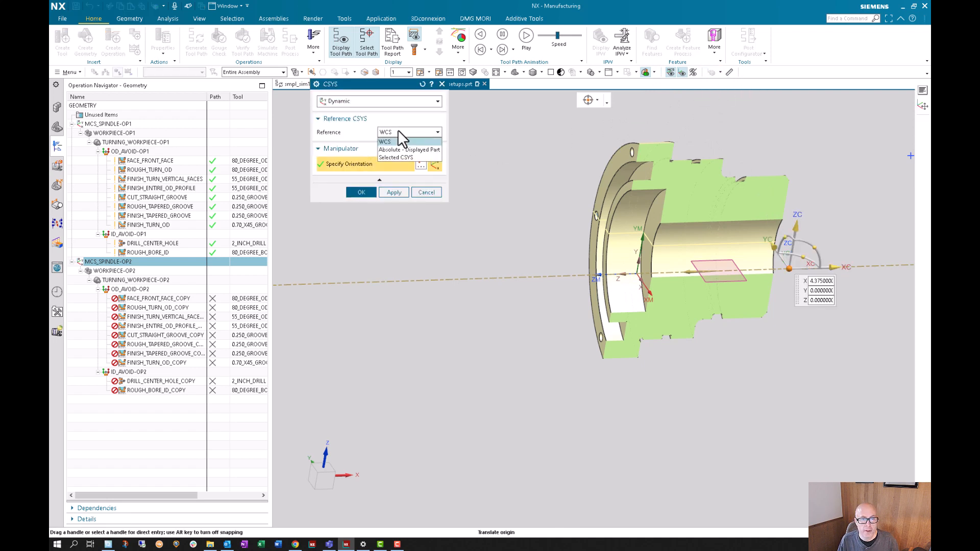
pyautogui.click(393, 158)
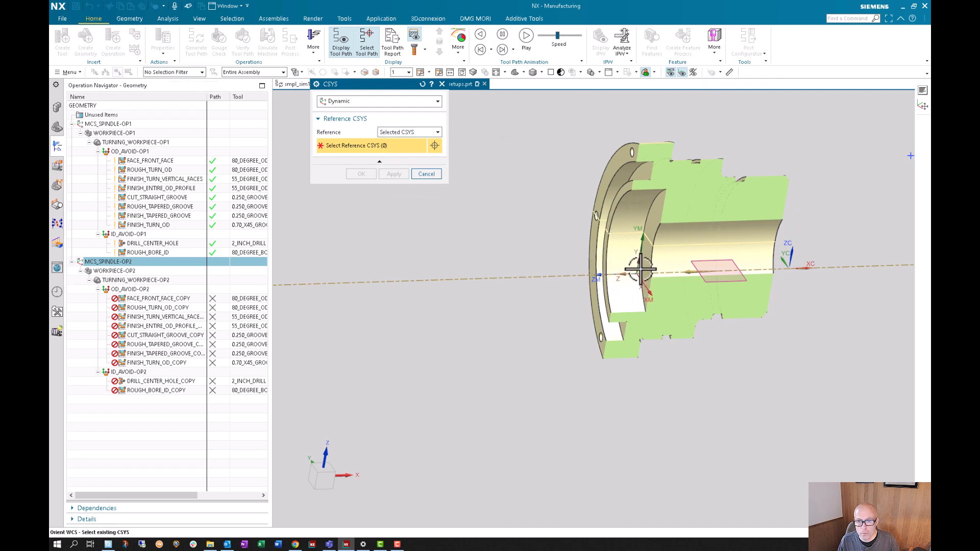
pyautogui.click(638, 279)
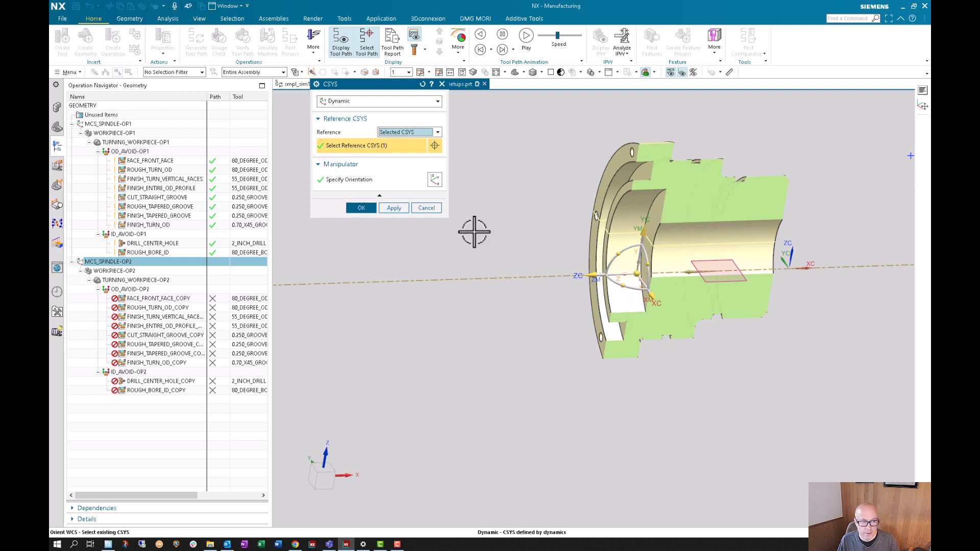
pyautogui.click(363, 209)
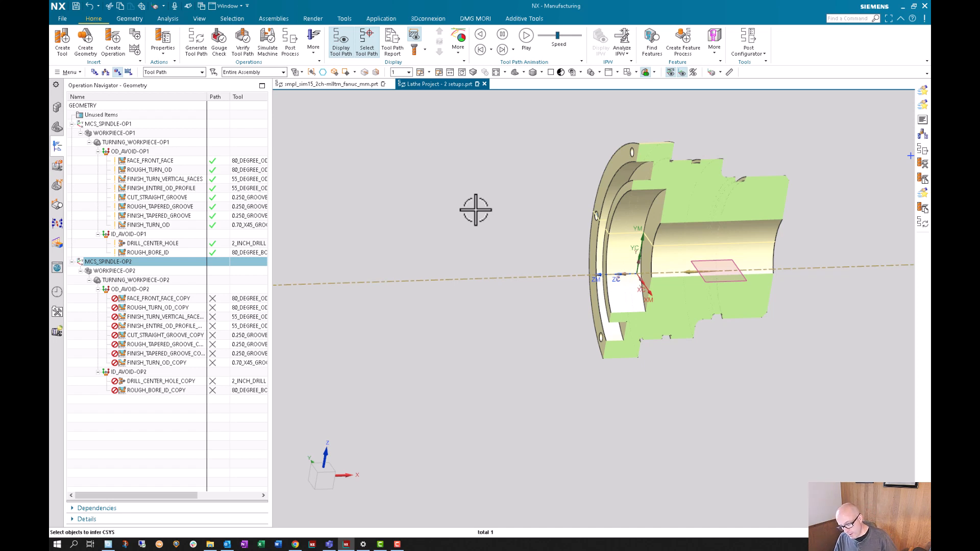
pyautogui.moveTo(476, 210); pyautogui.dragTo(475, 210, button='middle')
pyautogui.moveTo(316, 250); pyautogui.dragTo(317, 250, button='middle')
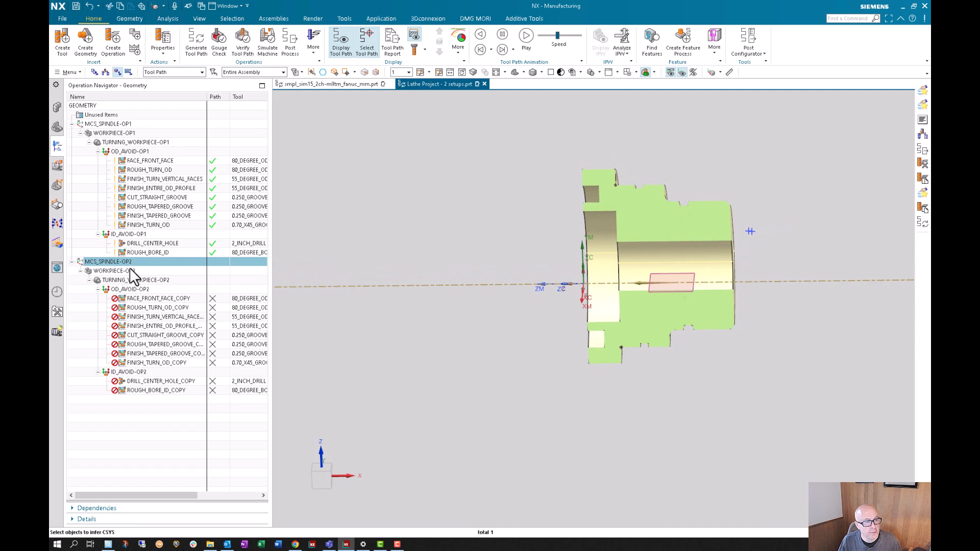
# - Edit the blank geometry of WORKPIECE-OP2 and set its type to IPW - In Process Workpiece
pyautogui.click(130, 271)
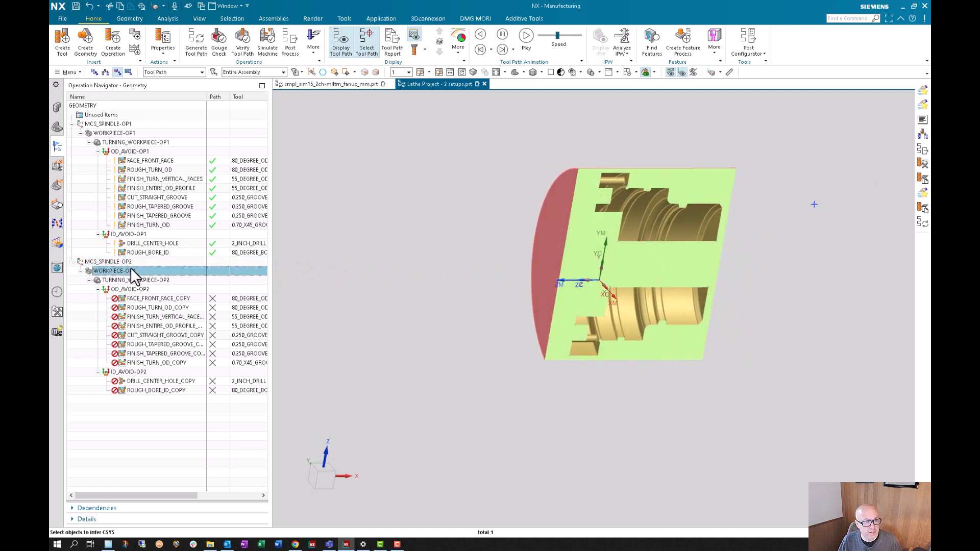
pyautogui.doubleClick(129, 271)
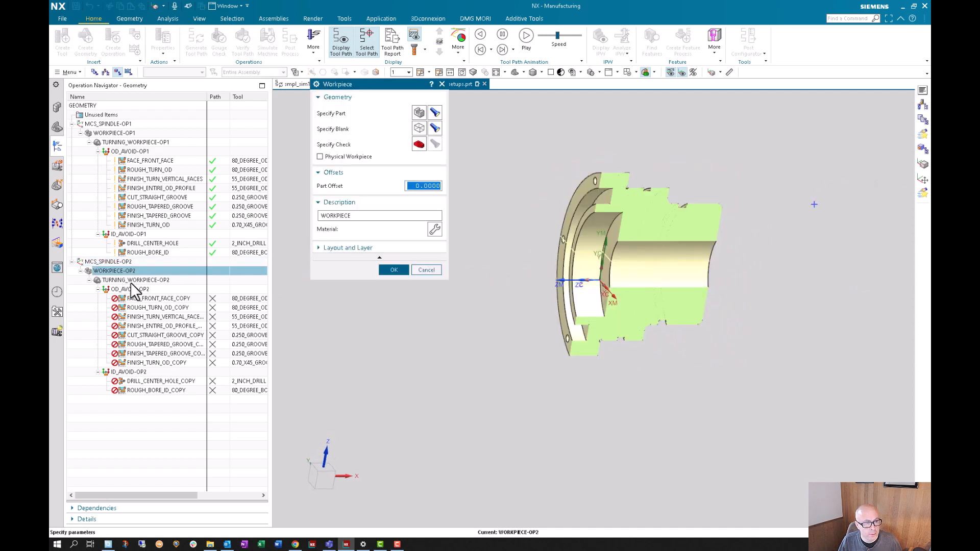
pyautogui.click(418, 129)
pyautogui.click(363, 100)
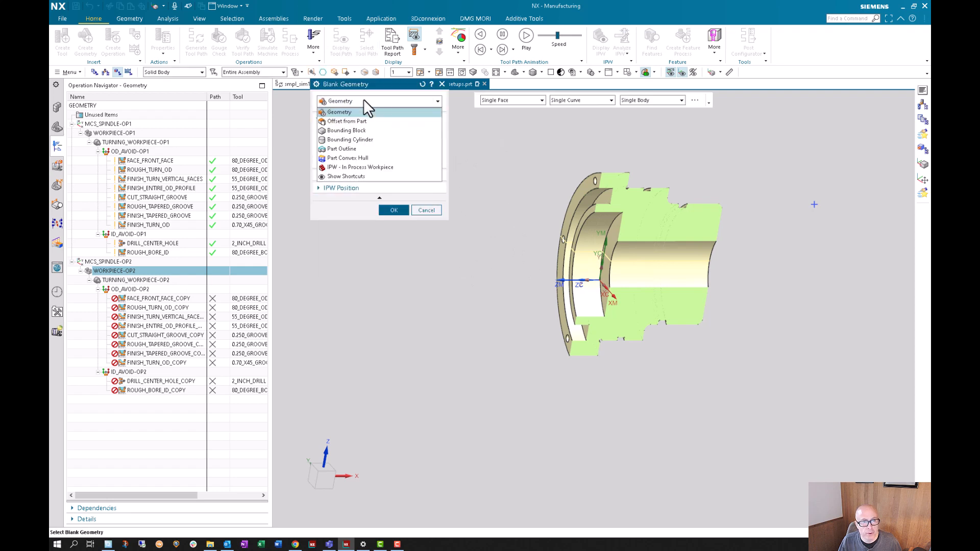
pyautogui.click(380, 167)
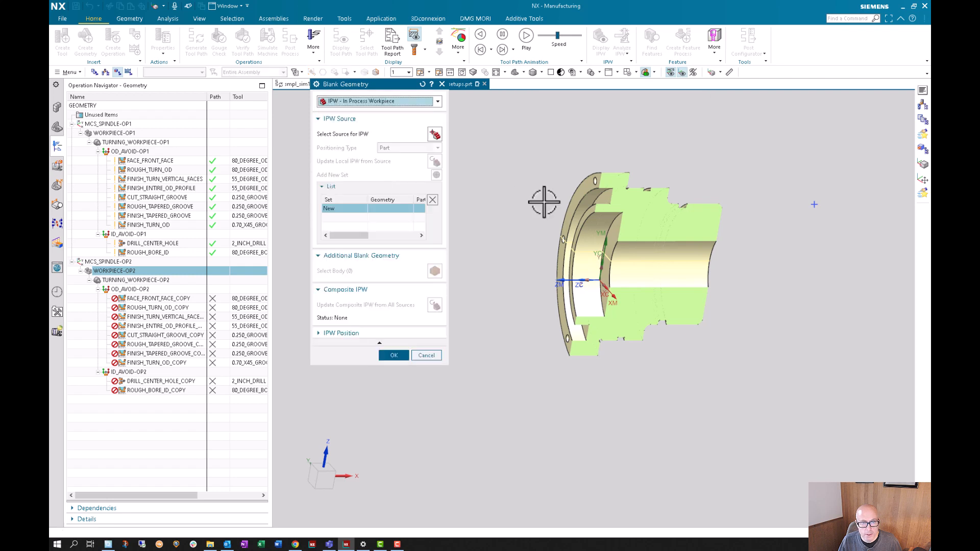
pyautogui.scroll(-2, 543, 202)
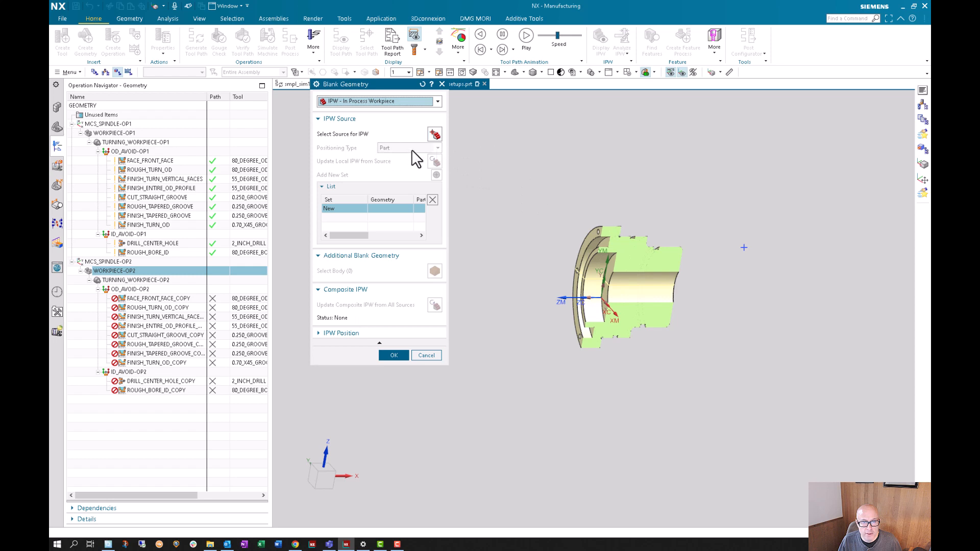
# - Select WORKPIECE-OP1 of the work part as the source for the in-process workpiece
pyautogui.click(434, 134)
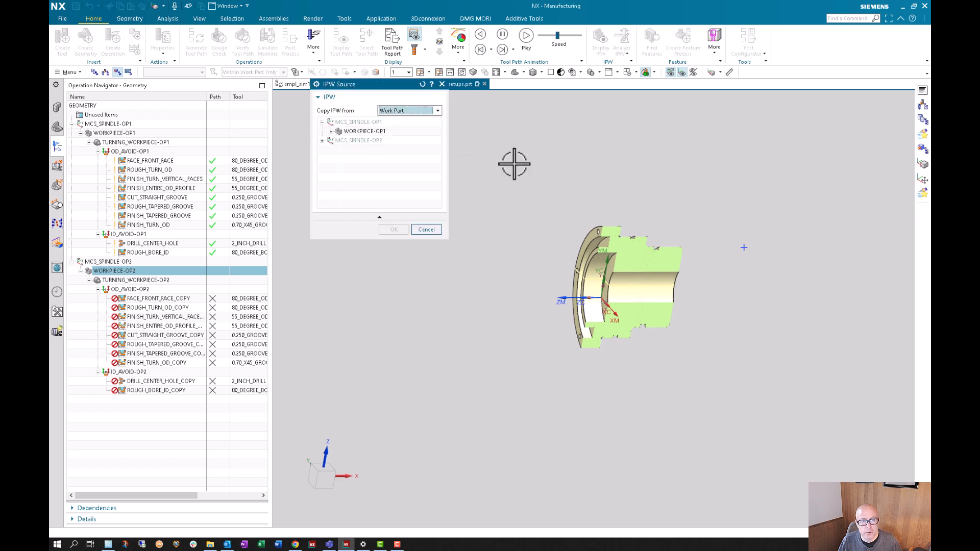
pyautogui.click(411, 109)
pyautogui.click(411, 110)
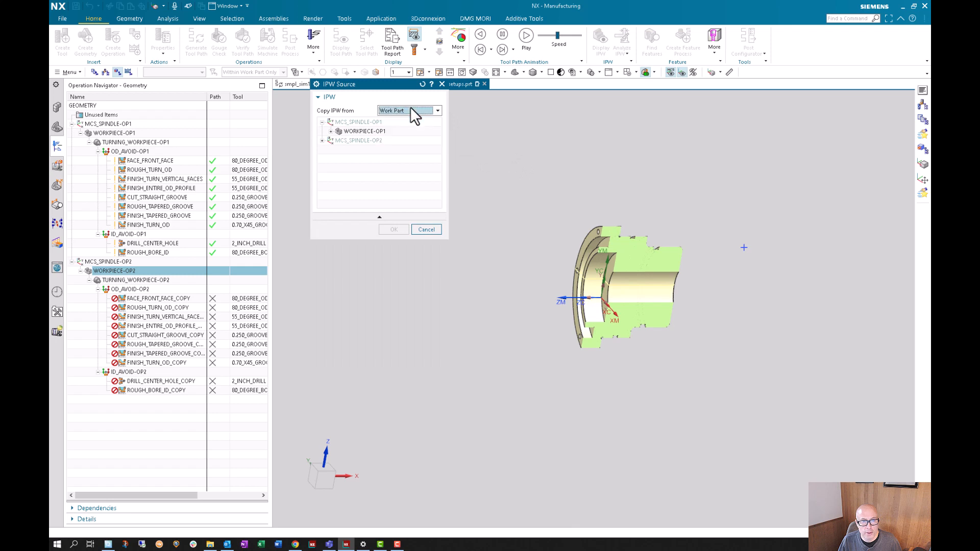
pyautogui.click(356, 134)
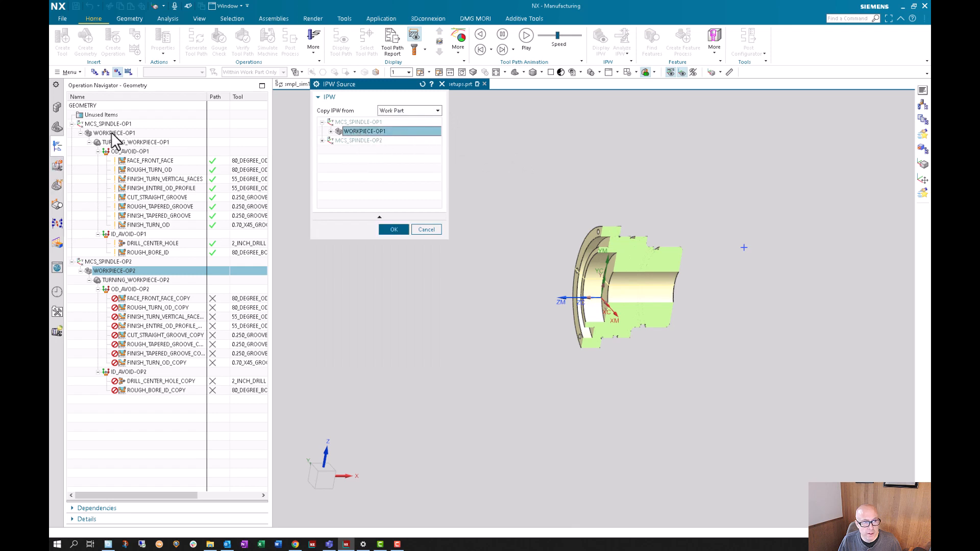
pyautogui.click(391, 229)
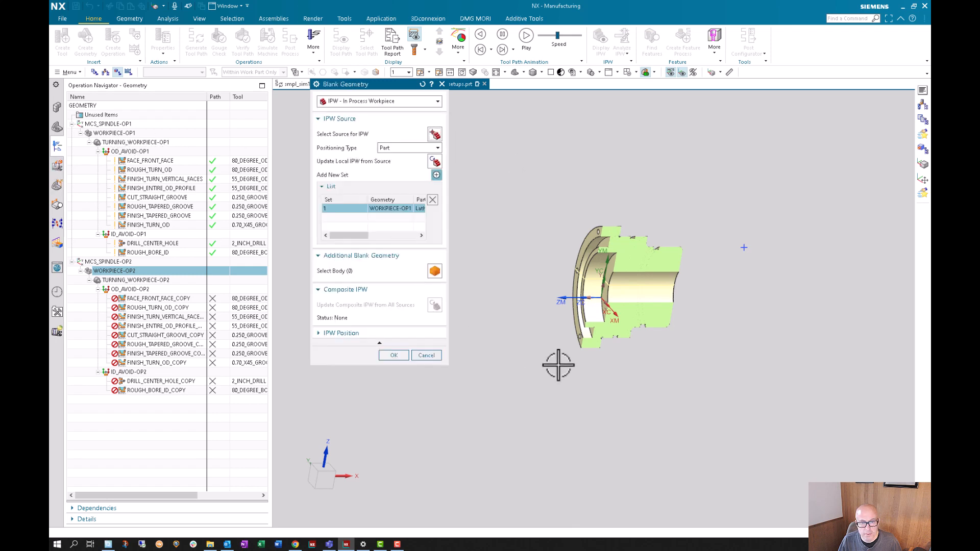
pyautogui.moveTo(558, 363); pyautogui.dragTo(478, 212, button='middle')
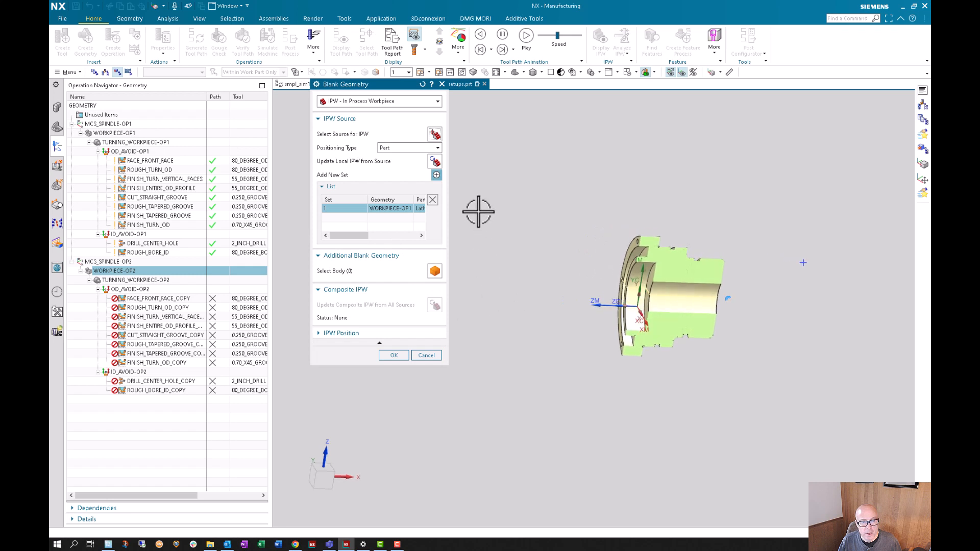
# - Update the local IPW from its source, and accept the blank geometry and the WORKPIECE-OP2 settings
pyautogui.click(434, 161)
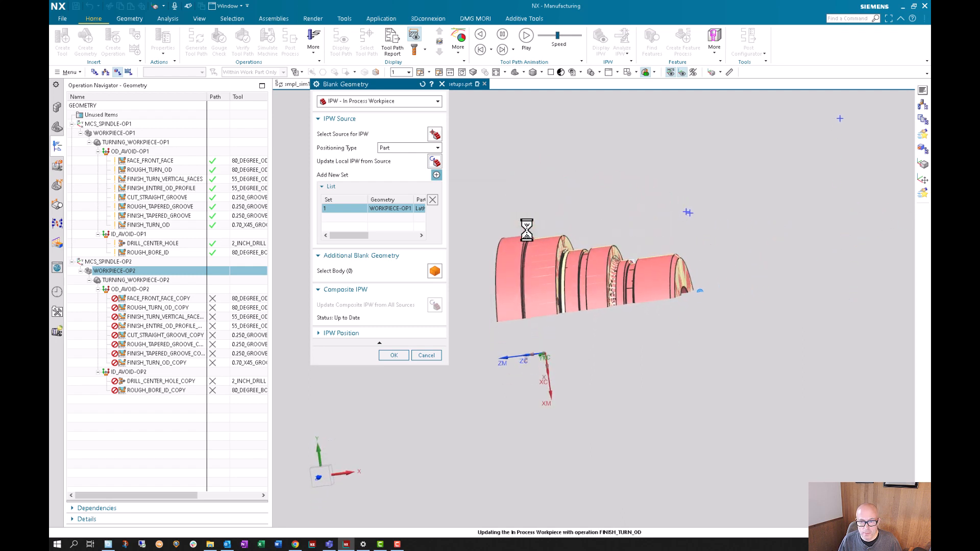
pyautogui.click(394, 355)
pyautogui.click(392, 269)
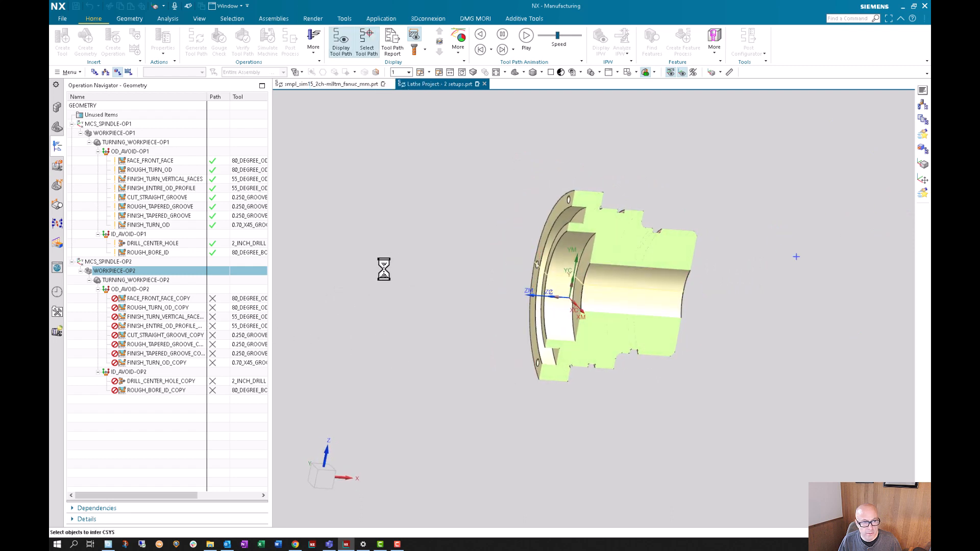
# - Edit the one-plane view section with FACE_FRONT_FACE_COPY selected, keeping the absolute Y plane and rotating it 90 degrees about the YC axis
pyautogui.click(164, 299)
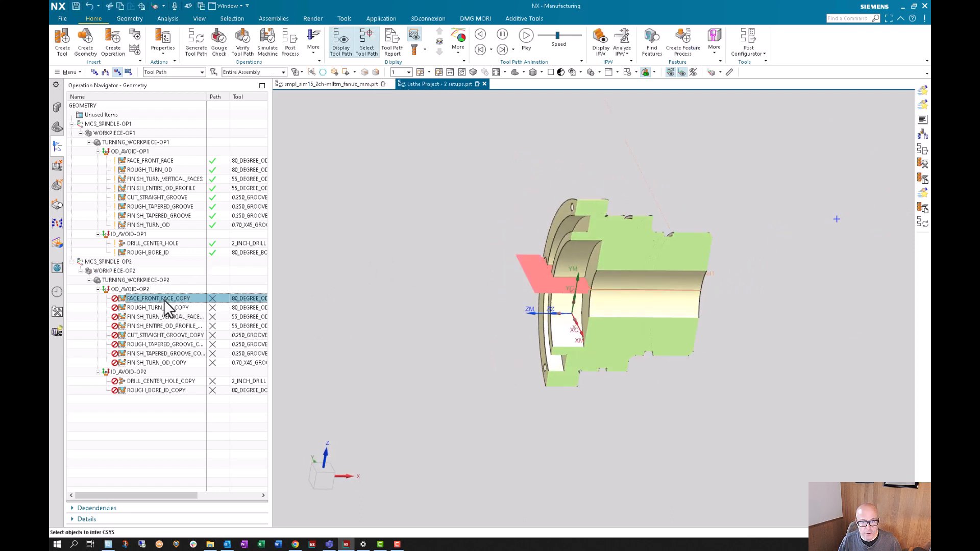
pyautogui.hotkey('ctrl', 'alt', 't')
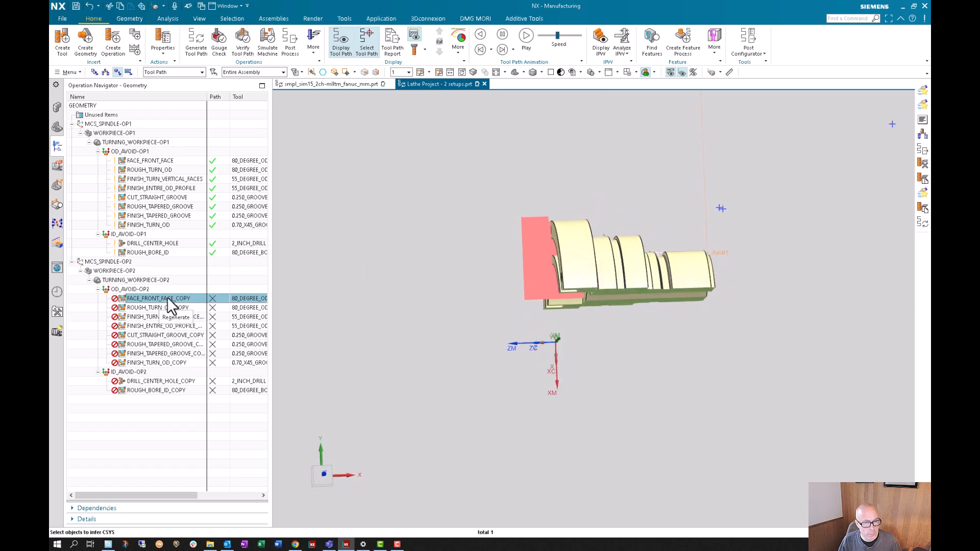
pyautogui.click(655, 73)
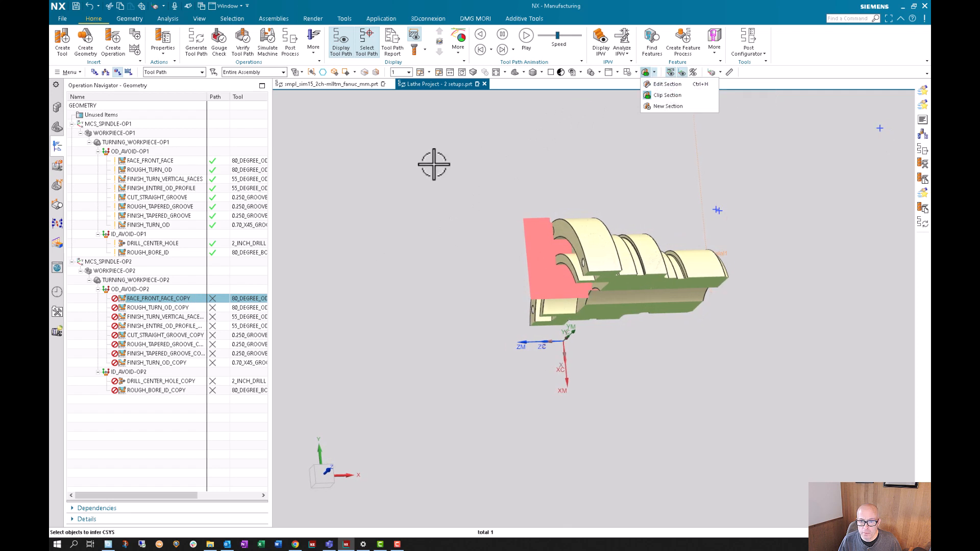
pyautogui.click(665, 85)
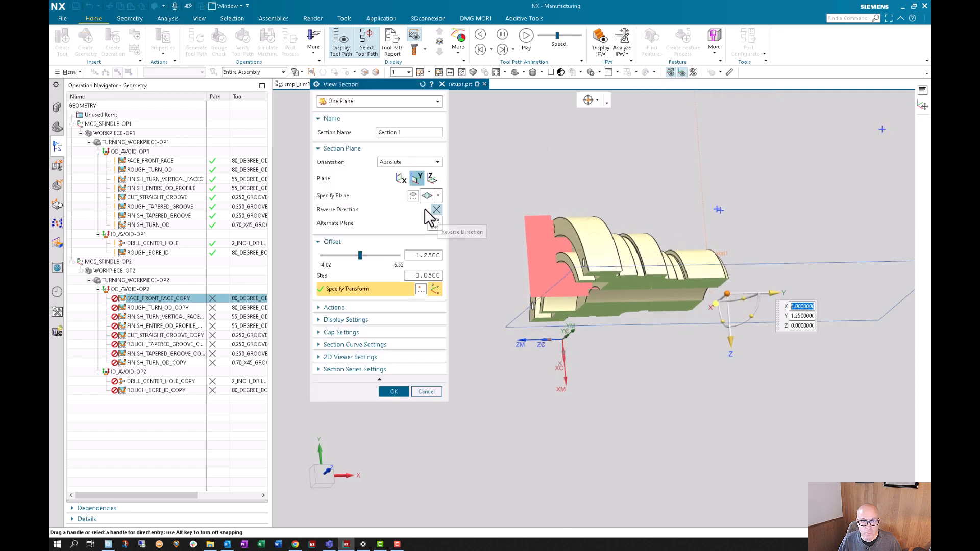
pyautogui.click(402, 179)
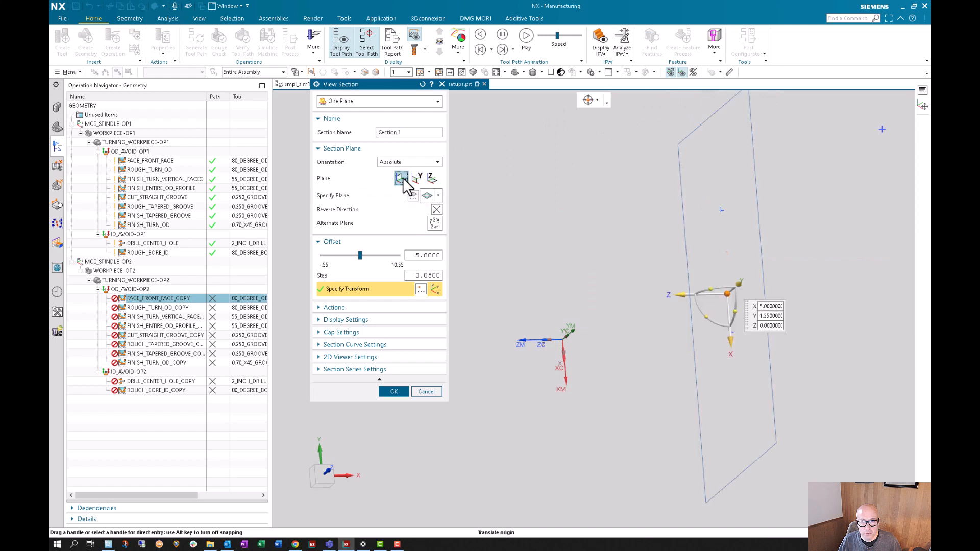
pyautogui.click(417, 178)
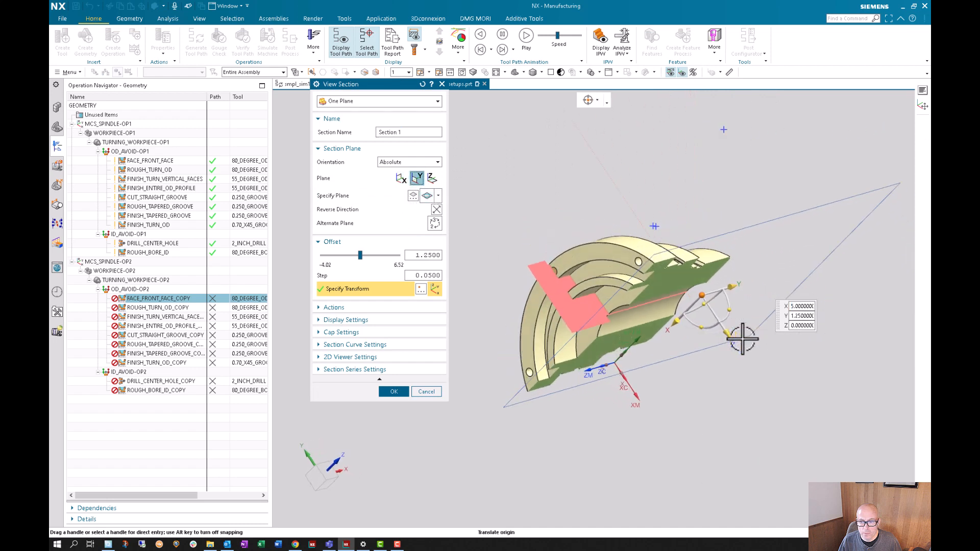
pyautogui.click(693, 327)
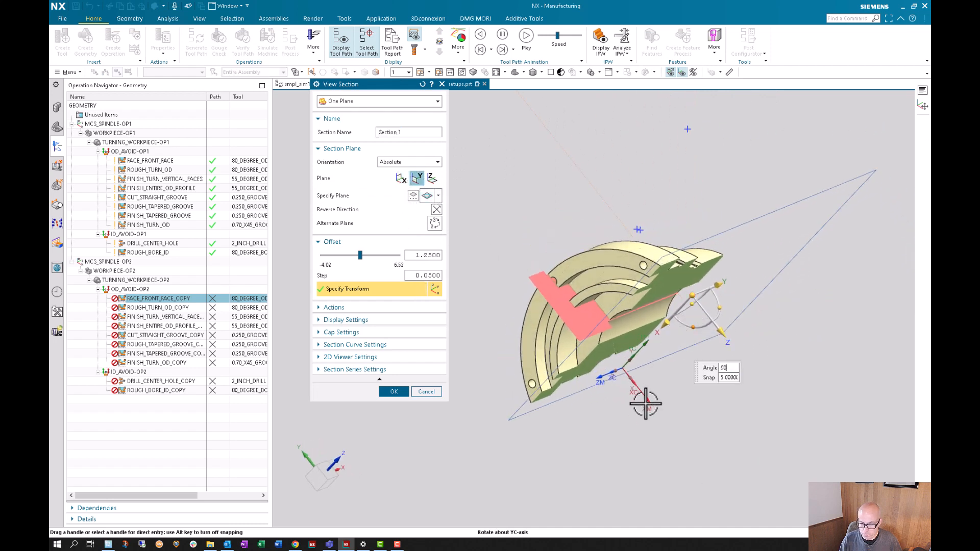
pyautogui.press('Return')
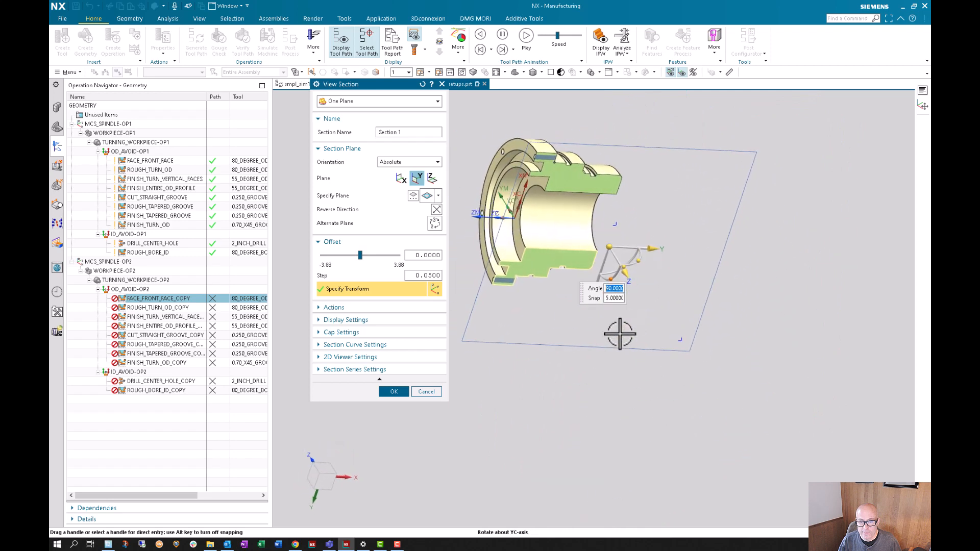
pyautogui.click(387, 389)
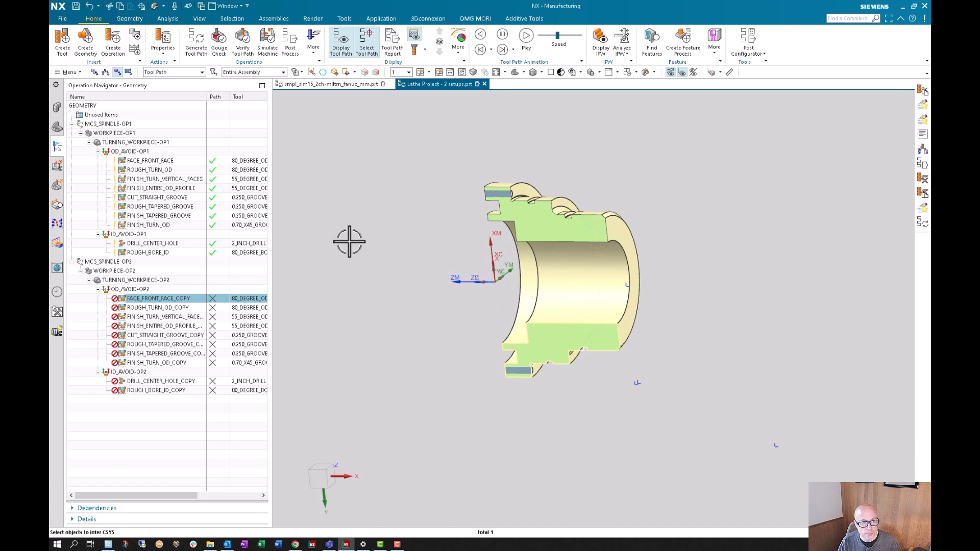
# - Review the MCS_SPINDLE-OP2 coordinate system settings and highlight the WORKPIECE-OP2 geometry in the sectioned view
pyautogui.doubleClick(131, 262)
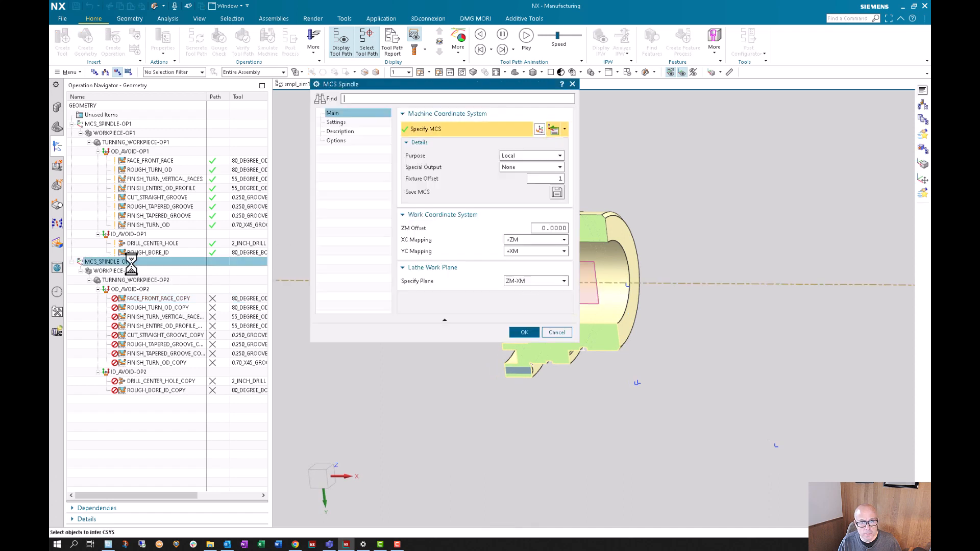
pyautogui.click(521, 332)
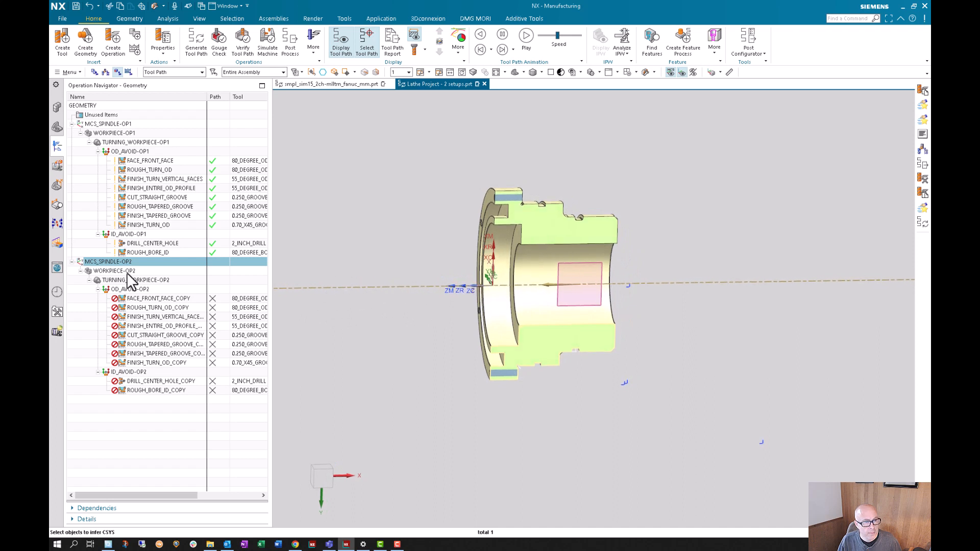
pyautogui.click(115, 271)
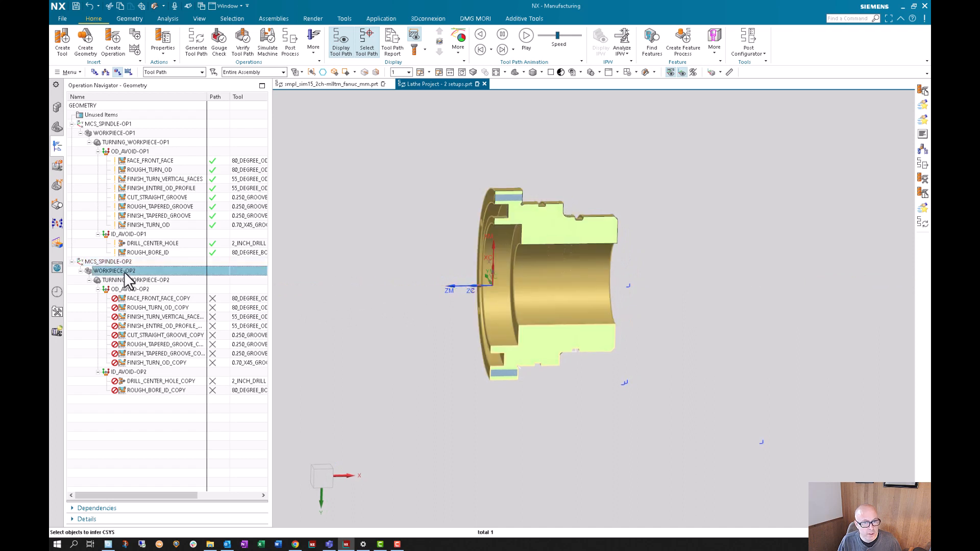
# - Review the facing settings of FACE_FRONT_FACE_COPY against the sectioned workpiece and accept the operation
pyautogui.click(147, 300)
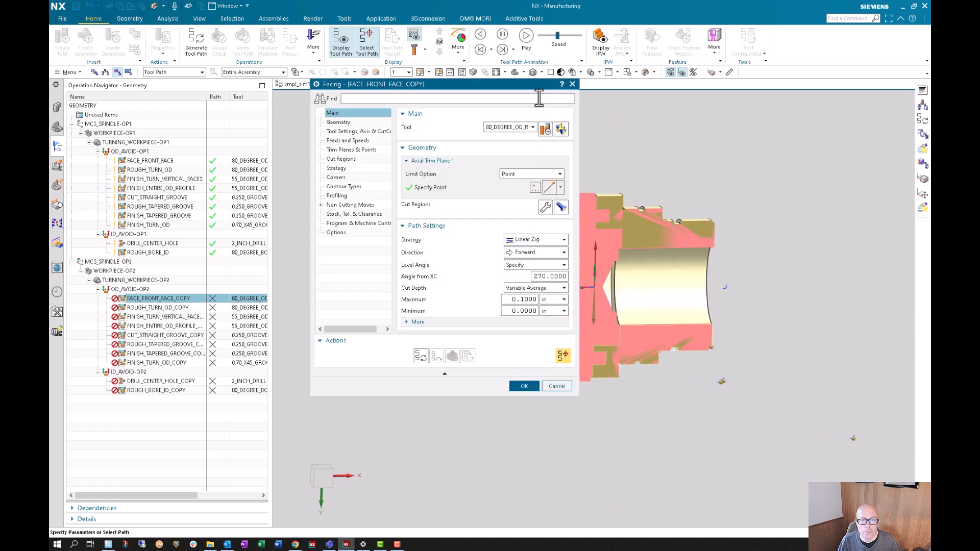
pyautogui.moveTo(511, 84); pyautogui.dragTo(391, 126)
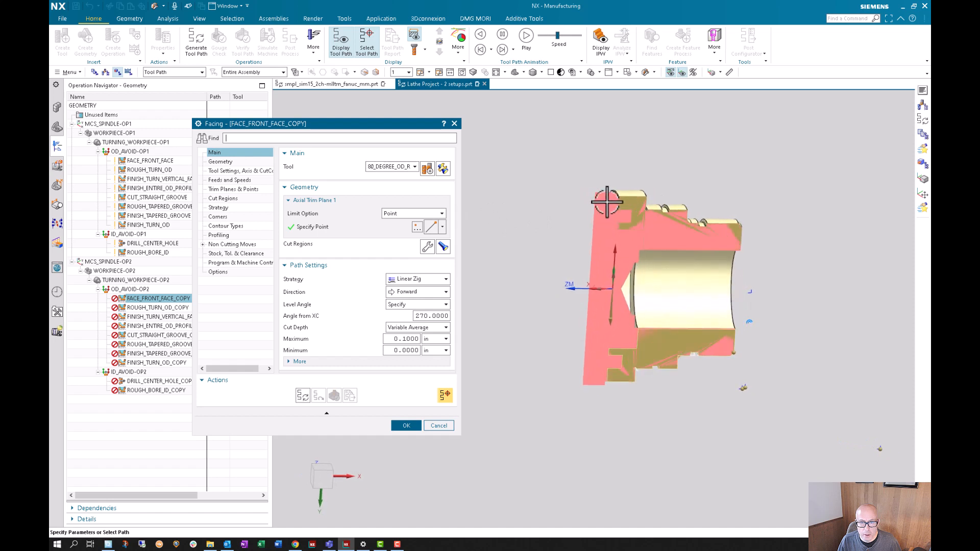
pyautogui.click(414, 427)
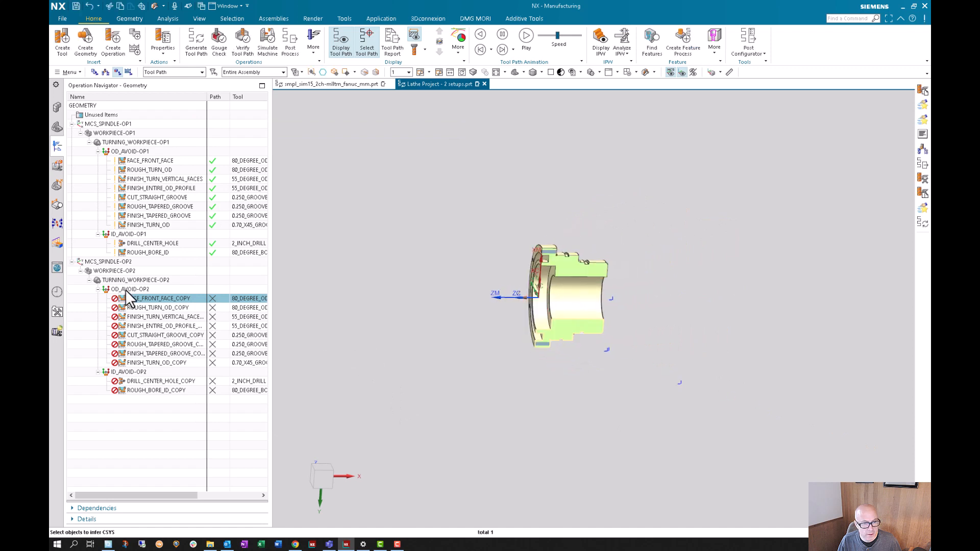
# - Check the OD_AVOID-OP2 From Point in WCS coordinates, and cancel the avoidance settings
pyautogui.doubleClick(130, 289)
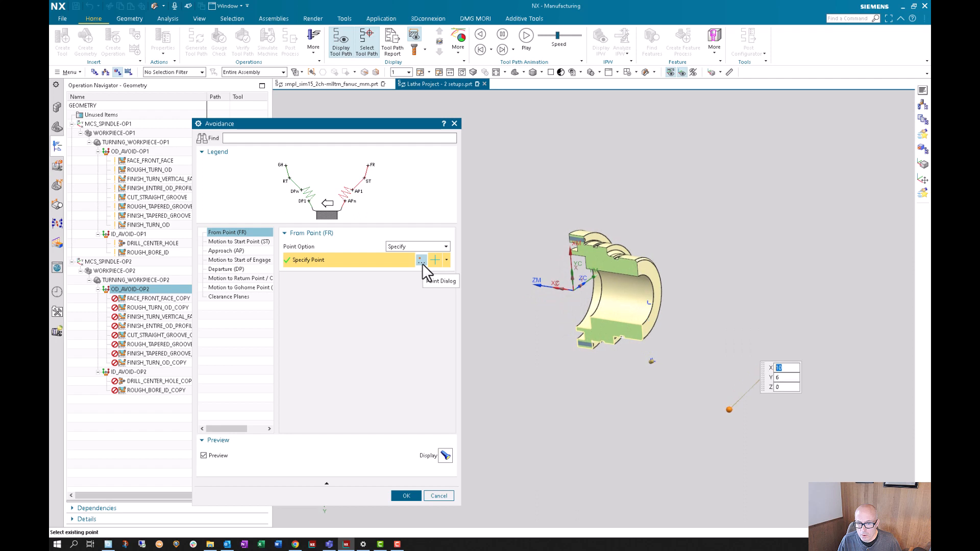
pyautogui.click(421, 262)
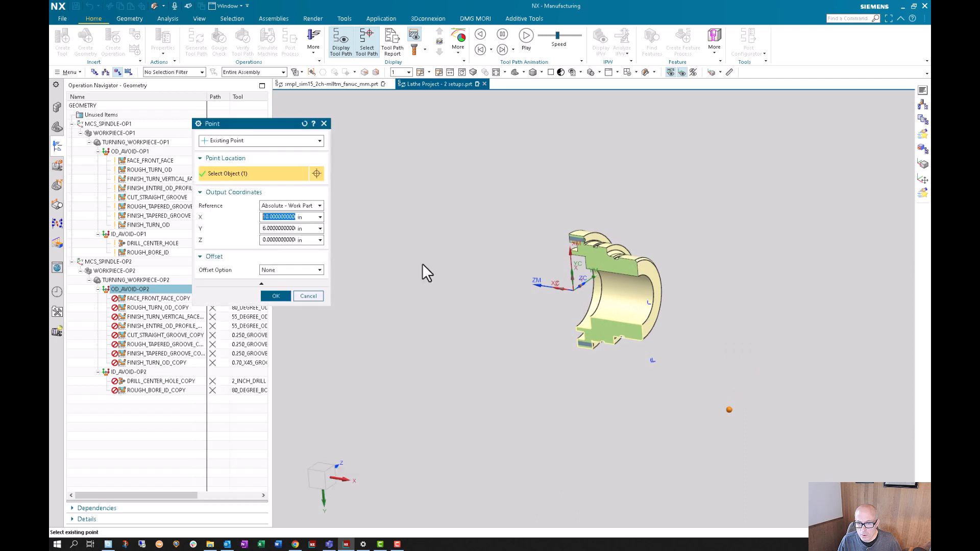
pyautogui.click(305, 205)
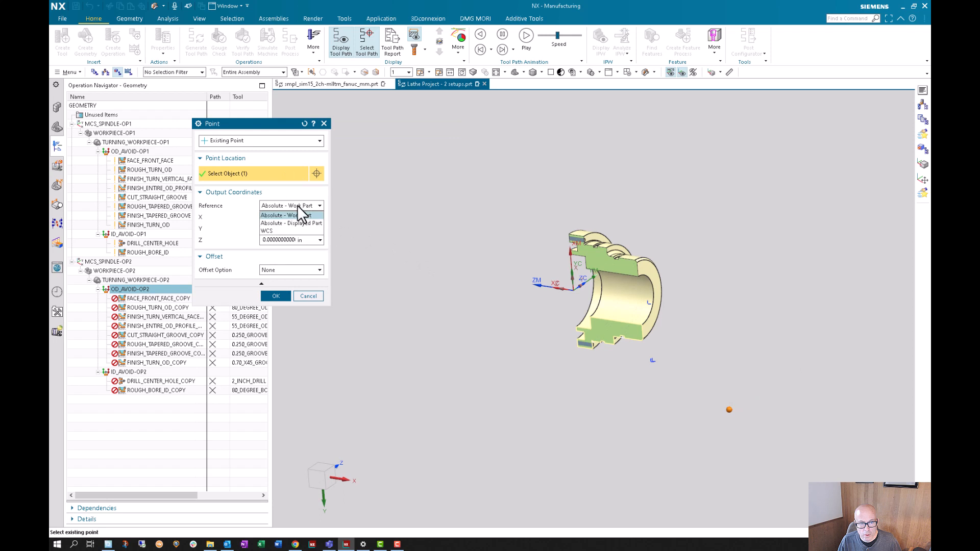
pyautogui.click(291, 234)
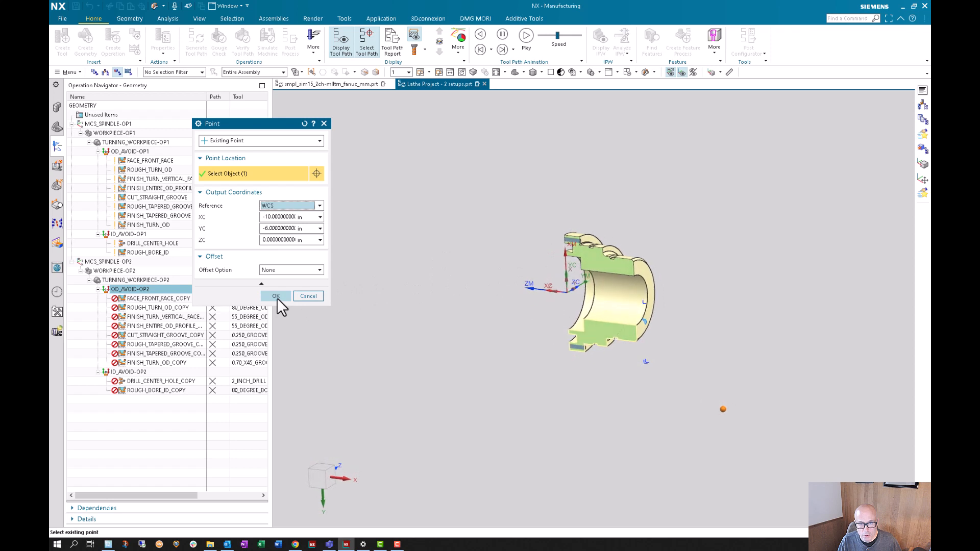
pyautogui.click(277, 296)
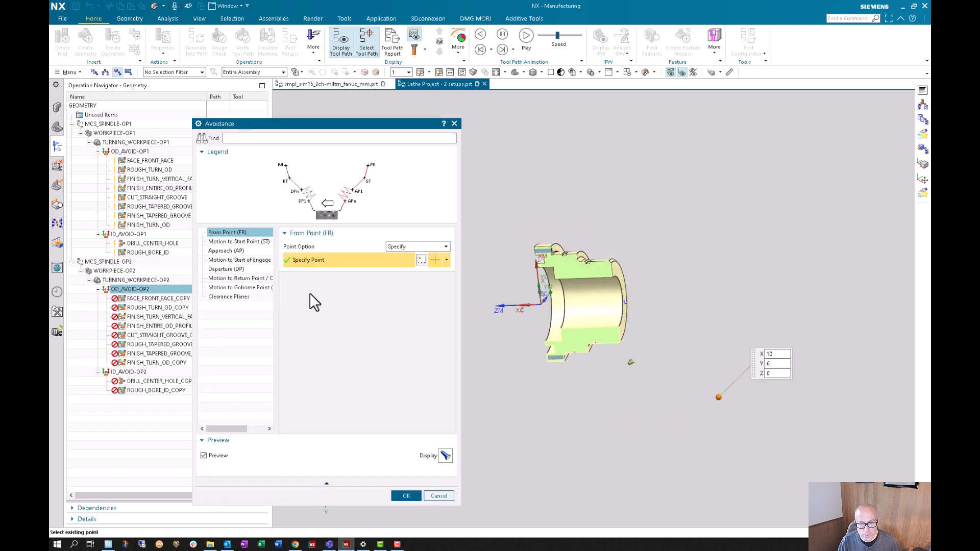
pyautogui.click(442, 495)
# - Orient the WCS to the MCS_SPINDLE-OP2 coordinate system with the Dynamic method, and turn off its display
pyautogui.doubleClick(131, 263)
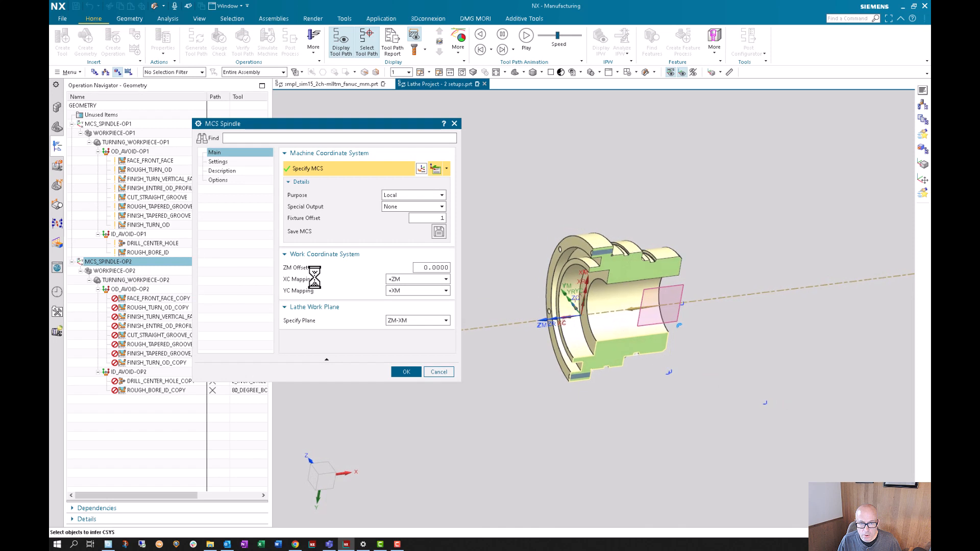
pyautogui.click(414, 371)
pyautogui.click(720, 72)
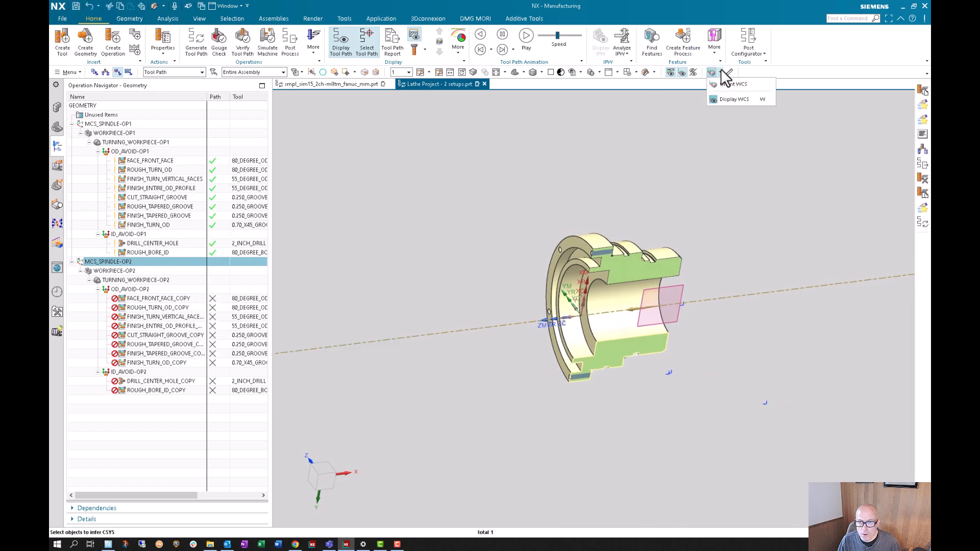
pyautogui.click(731, 84)
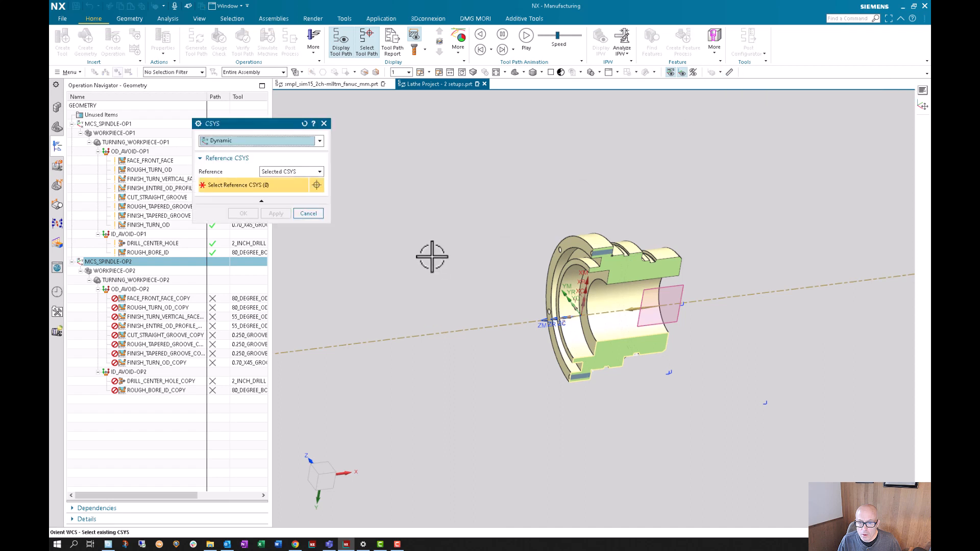
pyautogui.click(580, 315)
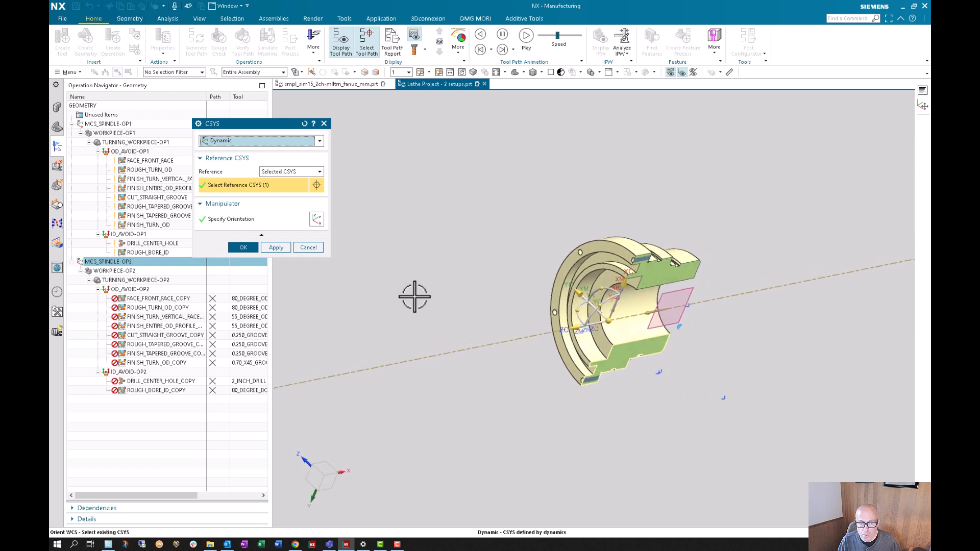
pyautogui.click(243, 245)
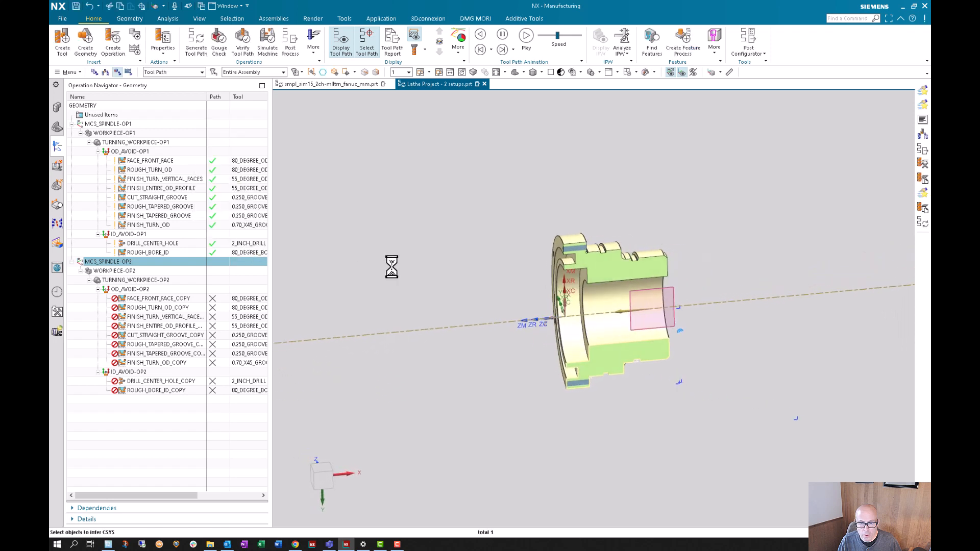
pyautogui.click(720, 73)
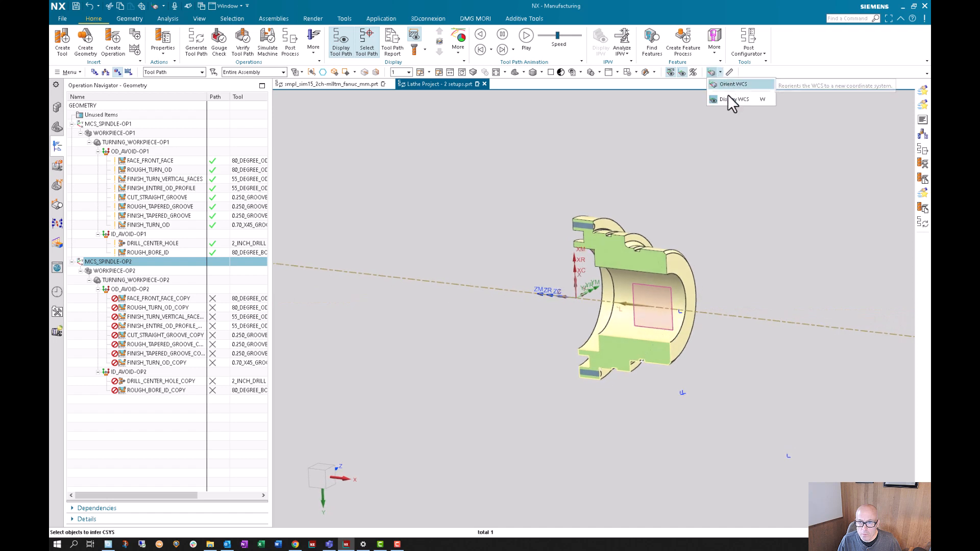
pyautogui.click(729, 99)
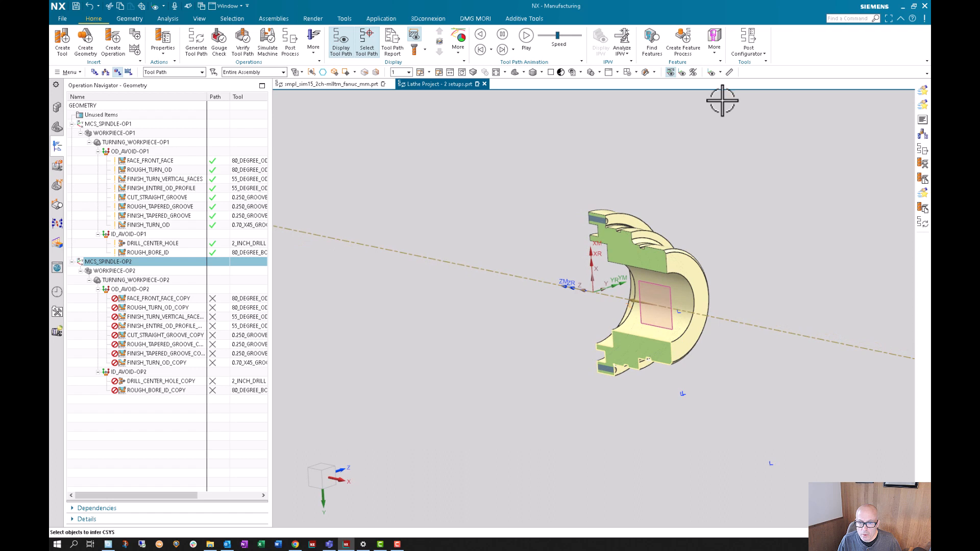
# - Define the OD_AVOID-OP2 From Point by WCS coordinates XC -10, YC -6, ZC 0 inches, and accept the avoidance settings
pyautogui.click(136, 272)
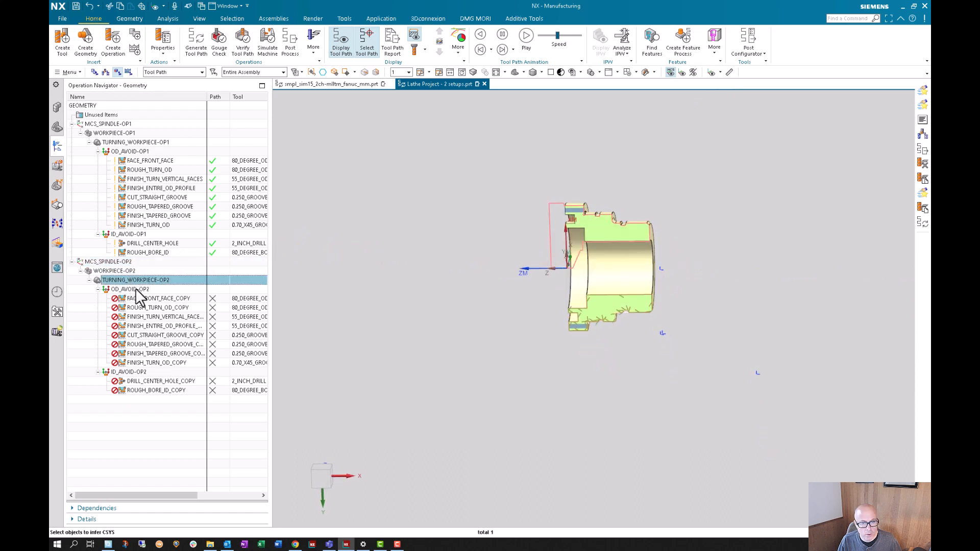
pyautogui.click(136, 288)
pyautogui.doubleClick(137, 290)
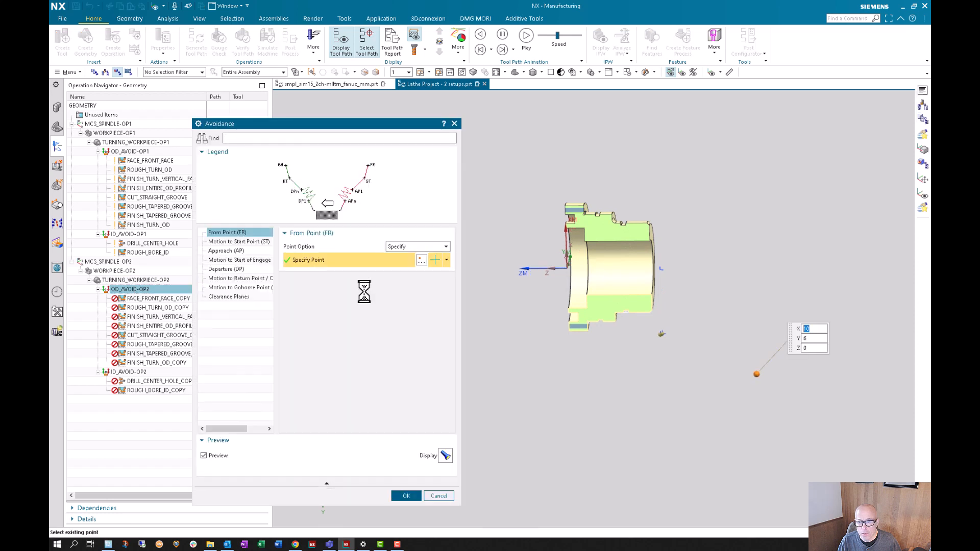
pyautogui.click(428, 236)
pyautogui.click(416, 236)
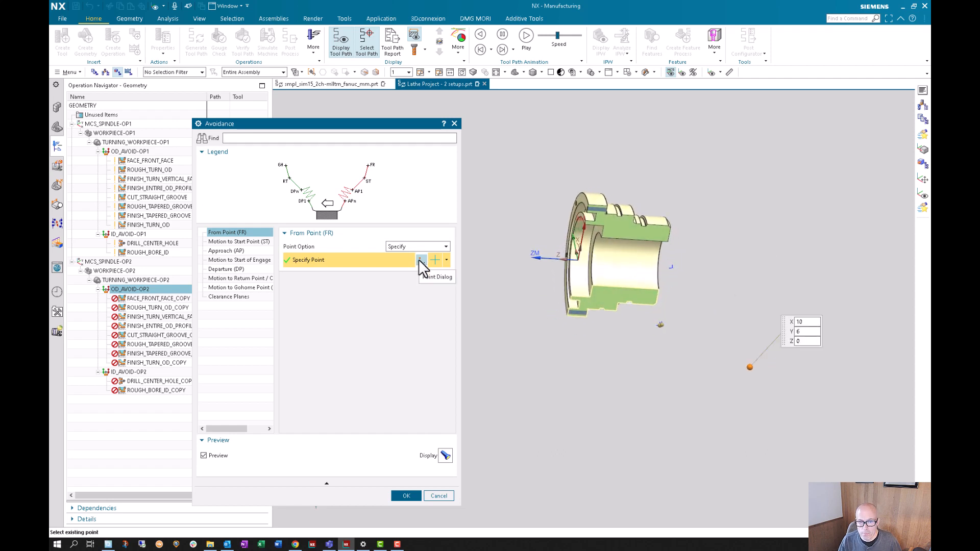
pyautogui.click(418, 259)
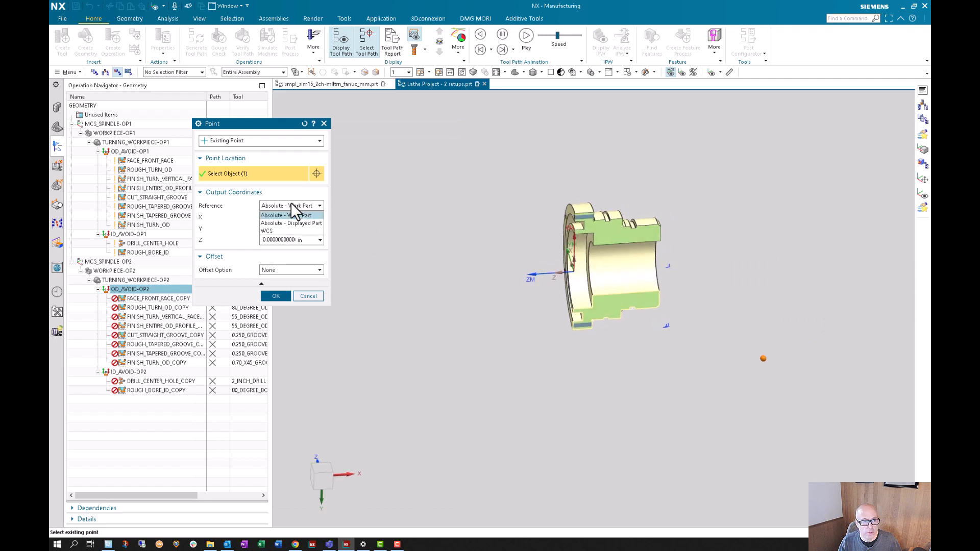
pyautogui.click(284, 230)
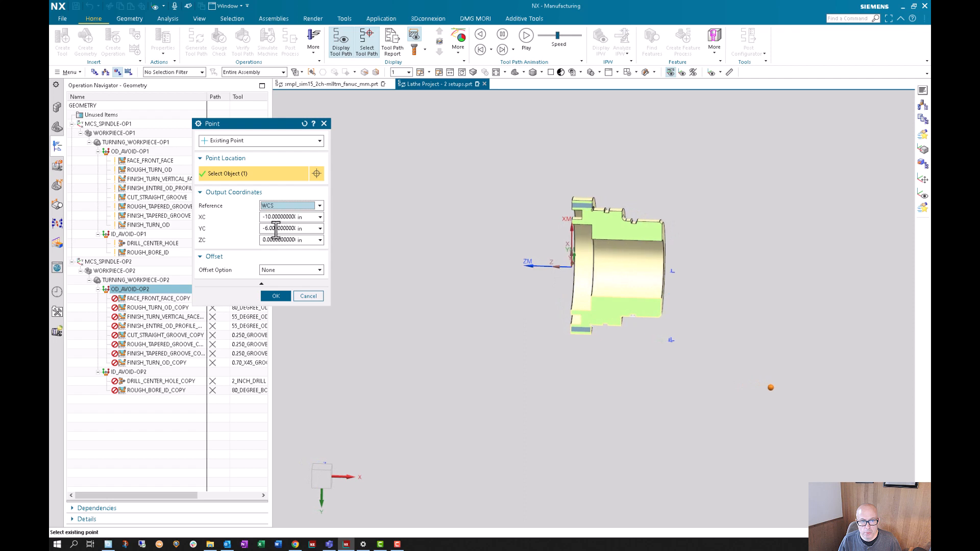
pyautogui.press('Return')
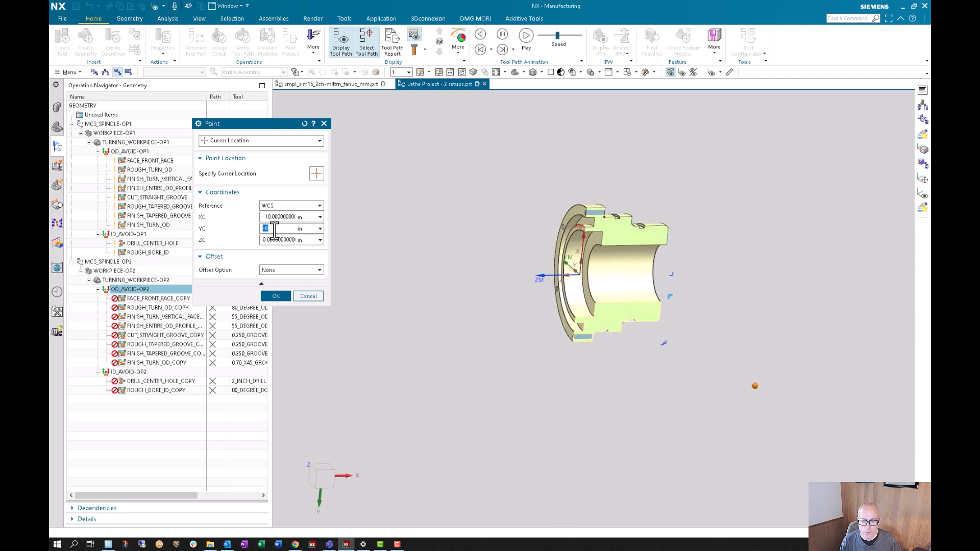
pyautogui.click(283, 295)
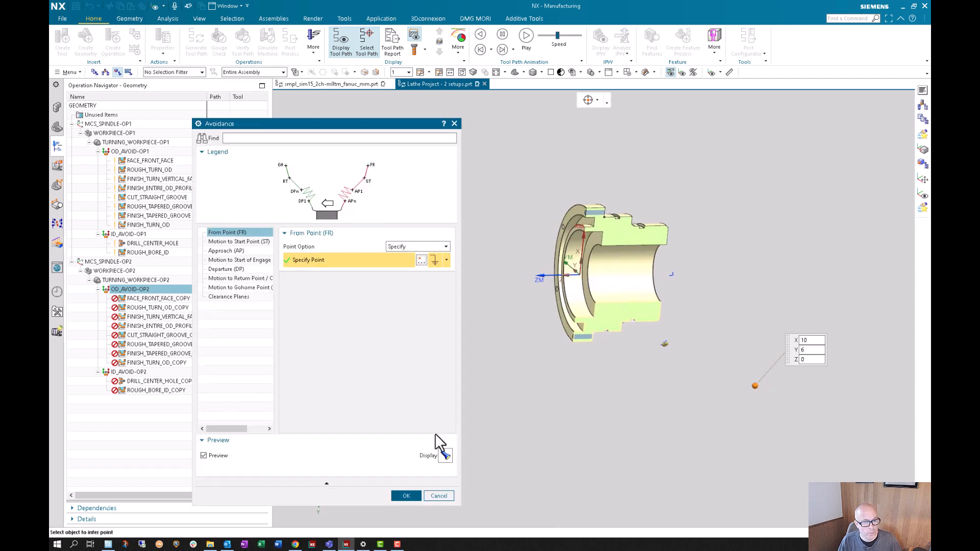
pyautogui.click(403, 497)
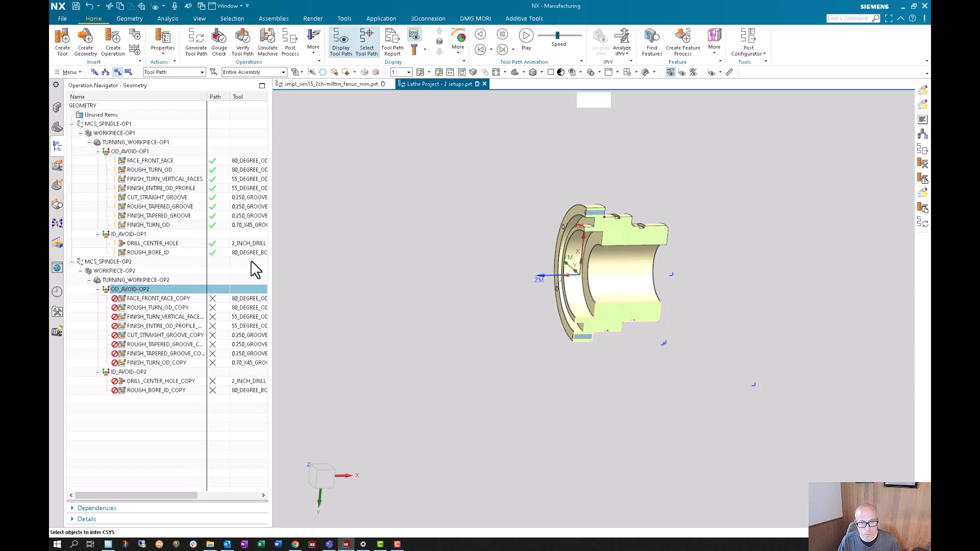
# - Using MCS_SPINDLE-OP1 as reference, reverse the XM and YM axes of MCS_SPINDLE-OP2 while keeping its ZM direction, and accept the coordinate system
pyautogui.doubleClick(105, 124)
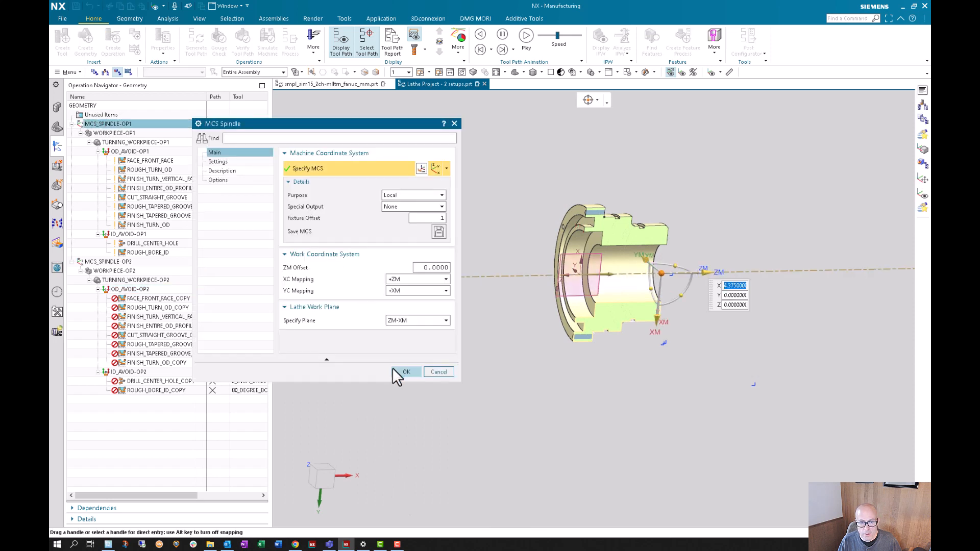
pyautogui.click(406, 372)
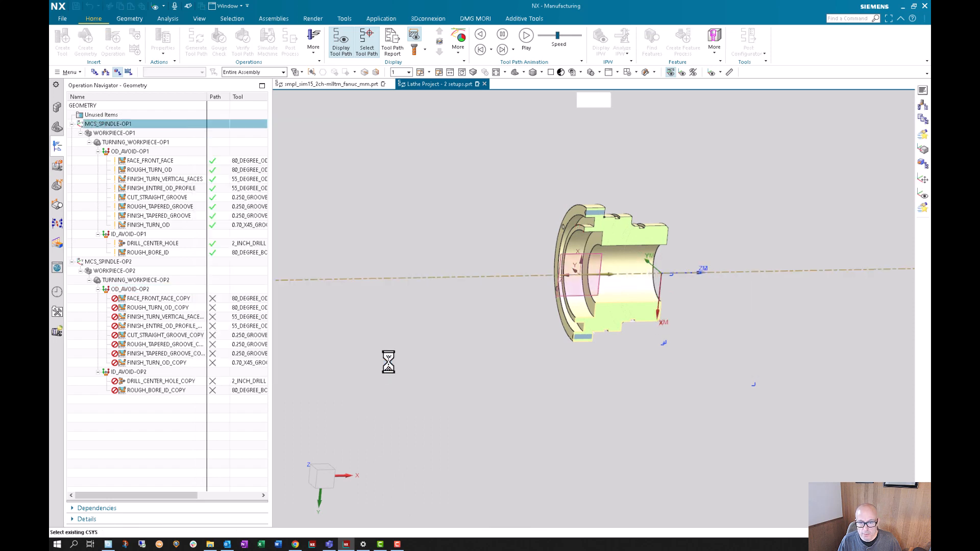
pyautogui.doubleClick(108, 262)
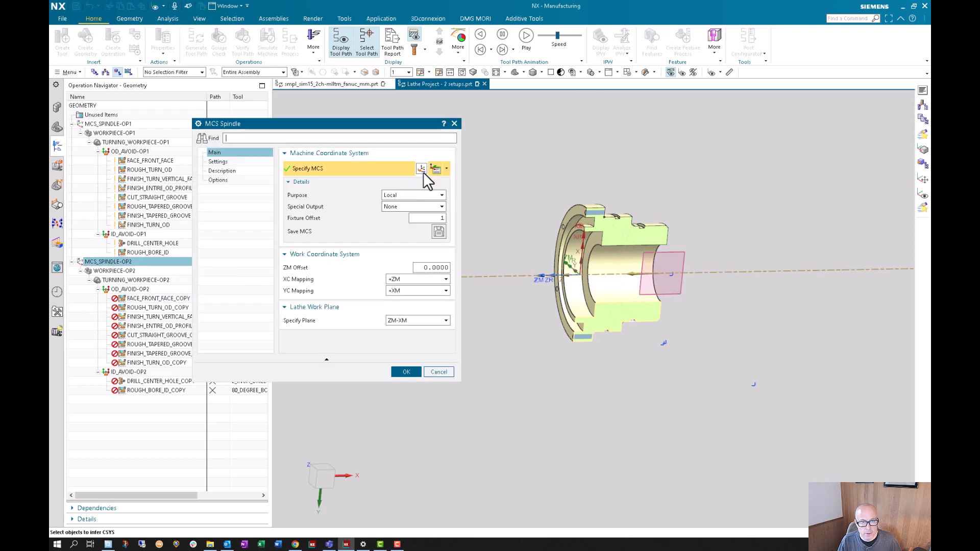
pyautogui.click(421, 171)
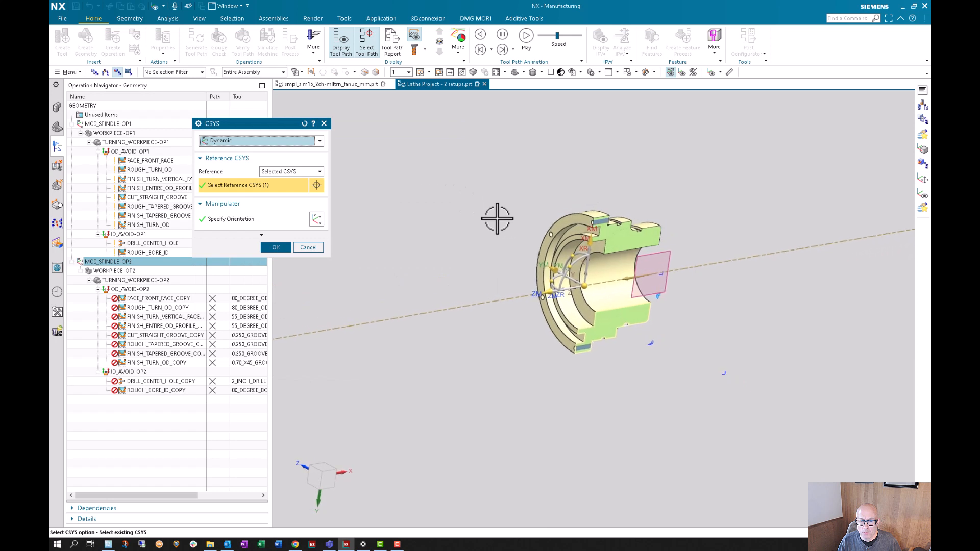
pyautogui.click(588, 247)
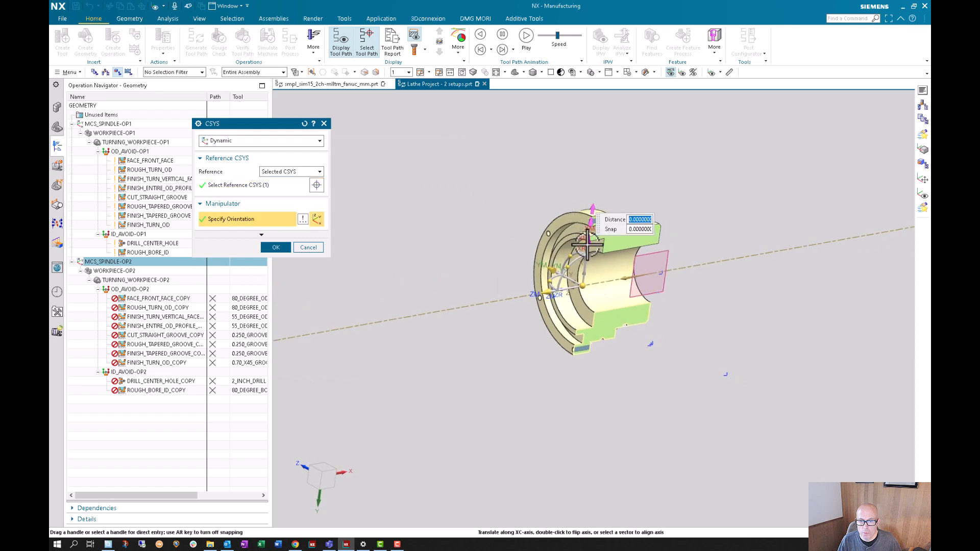
pyautogui.doubleClick(588, 244)
pyautogui.doubleClick(618, 303)
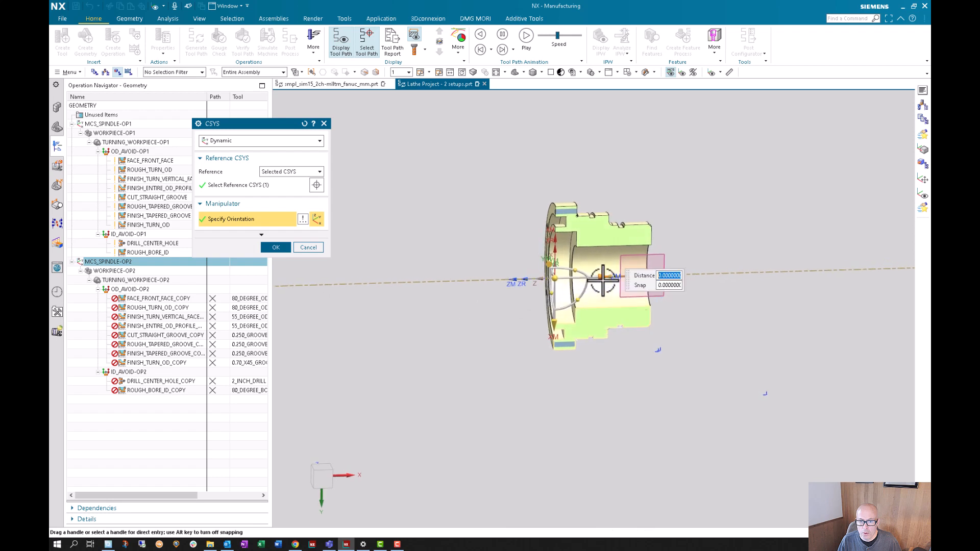
pyautogui.moveTo(389, 296)
pyautogui.mouseDown(button='middle')
pyautogui.moveTo(521, 280)
pyautogui.moveTo(581, 247)
pyautogui.moveTo(452, 335)
pyautogui.moveTo(291, 260)
pyautogui.mouseUp(button='middle')
pyautogui.click(276, 247)
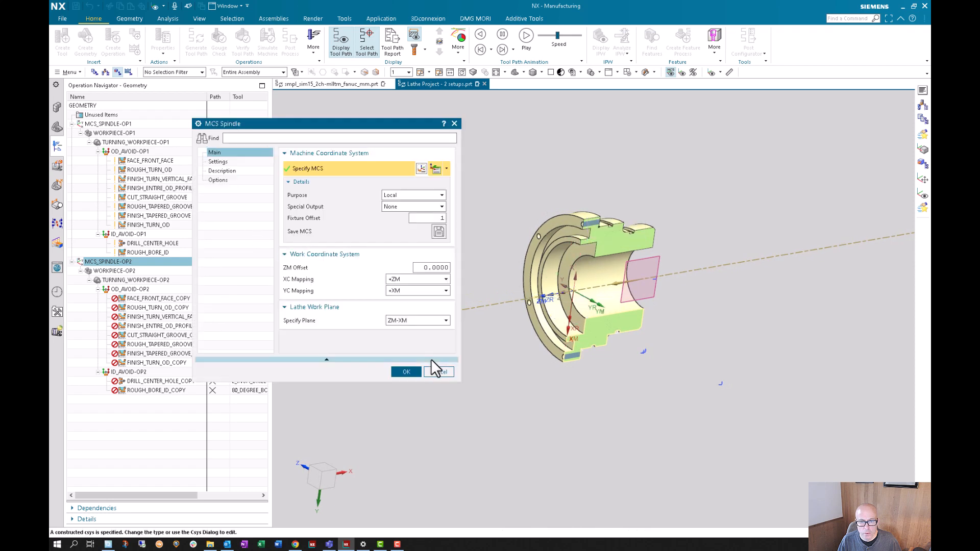
pyautogui.click(406, 370)
# - Compare the axis orientation and work plane settings of MCS_SPINDLE-OP1 and MCS_SPINDLE-OP2
pyautogui.doubleClick(110, 125)
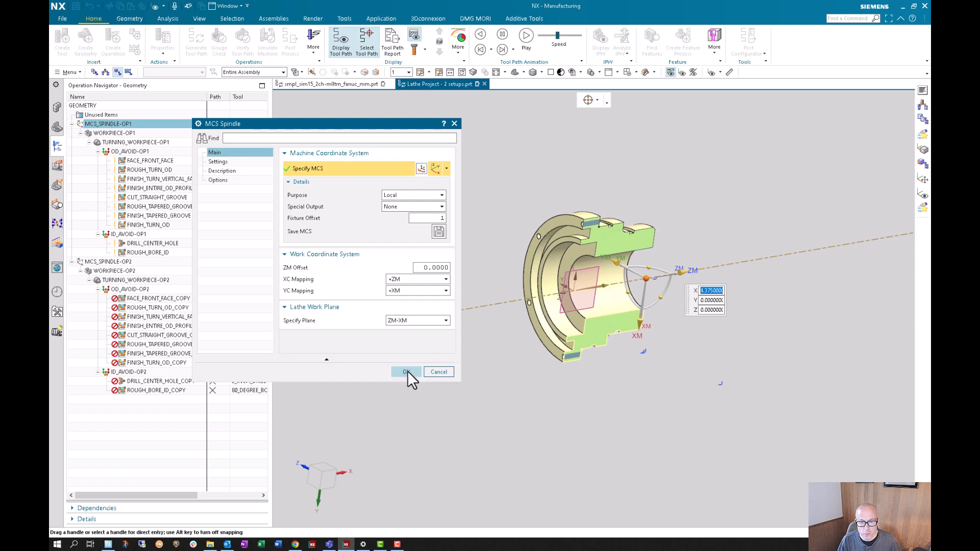
pyautogui.click(407, 372)
pyautogui.doubleClick(108, 261)
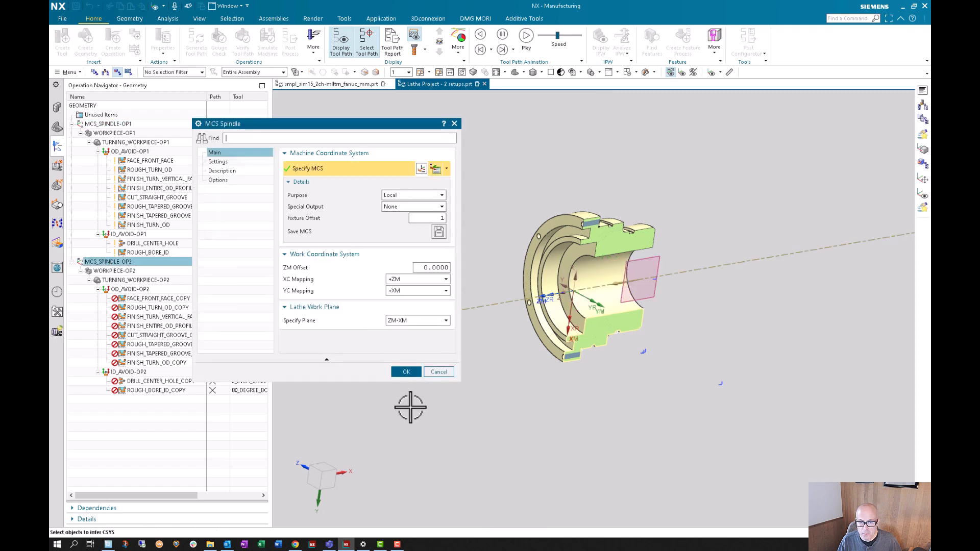
pyautogui.click(407, 371)
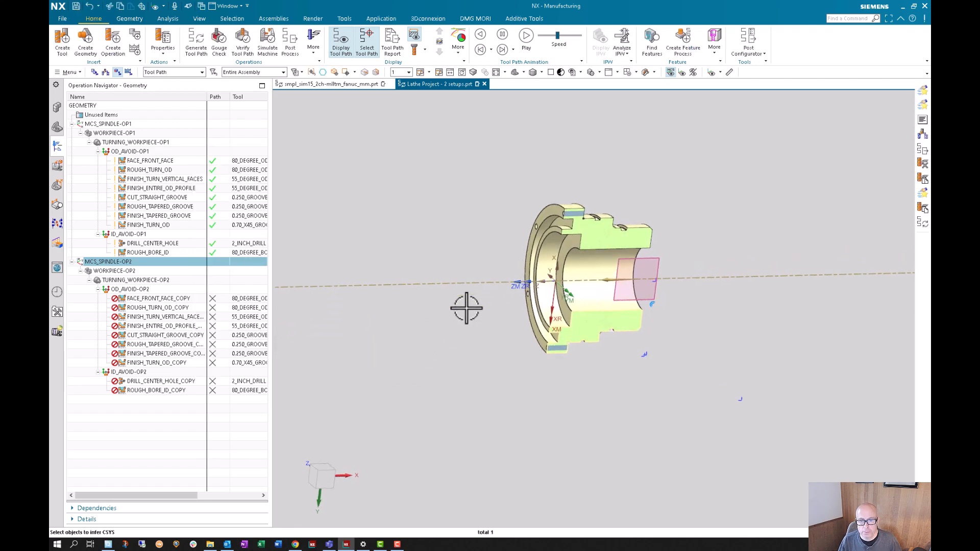
pyautogui.doubleClick(132, 262)
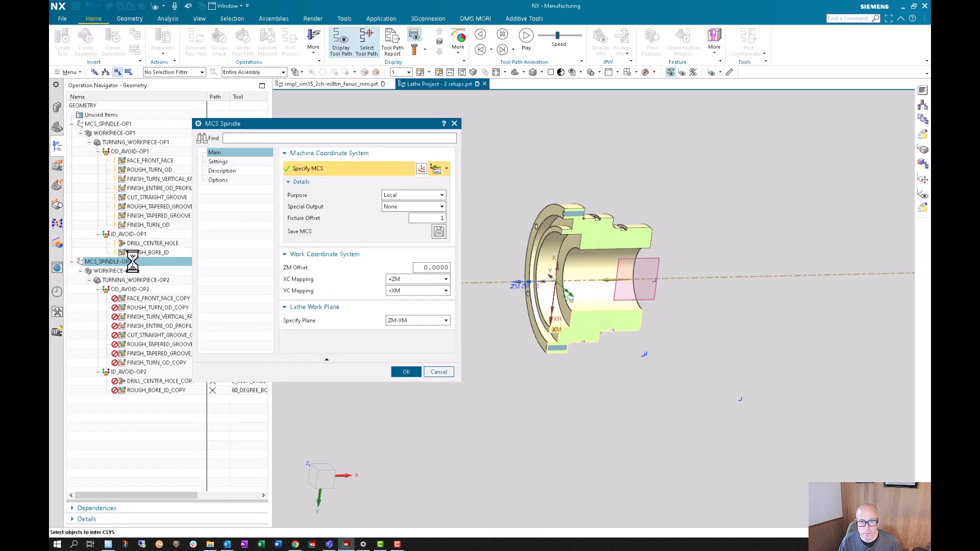
pyautogui.click(405, 372)
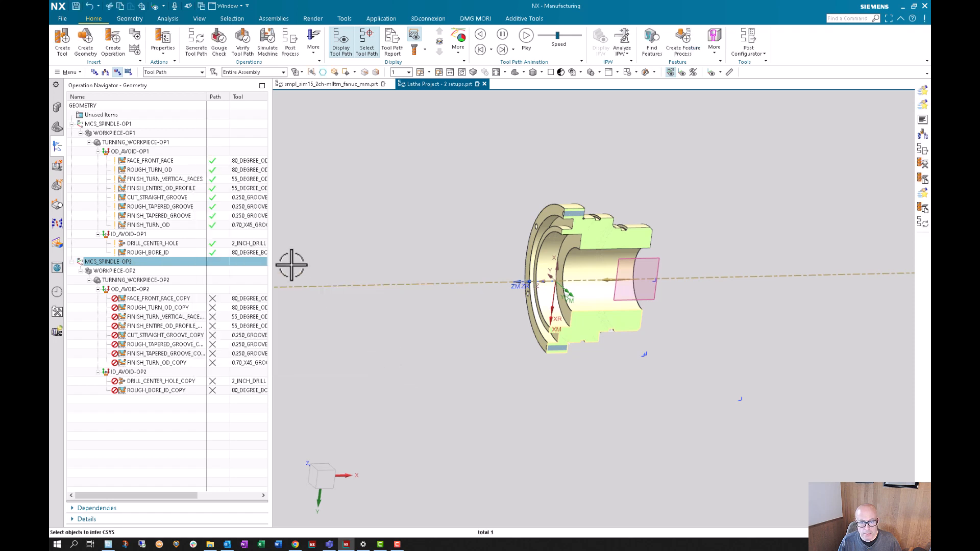
# - Check the axis orientation and work plane settings of MCS_SPINDLE-OP1
pyautogui.click(107, 124)
pyautogui.doubleClick(107, 124)
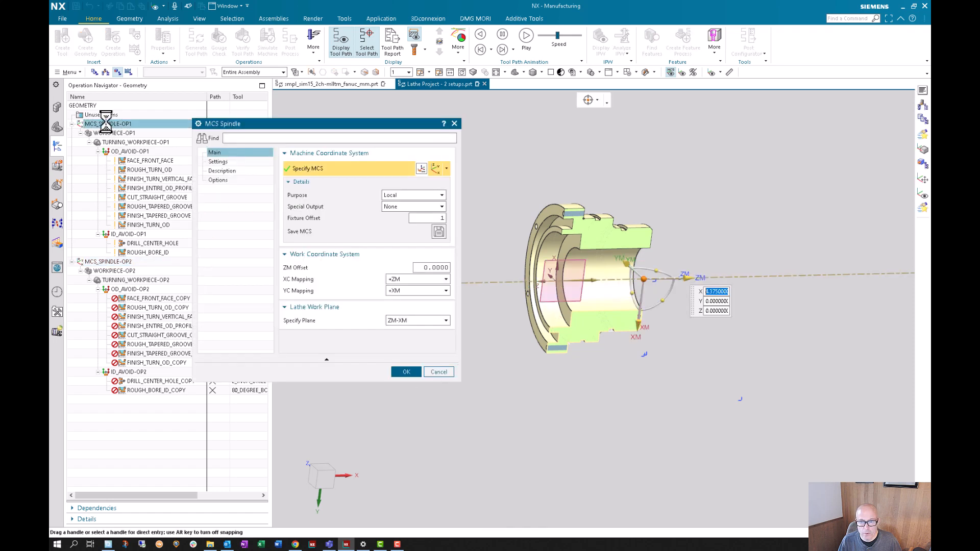
pyautogui.click(406, 371)
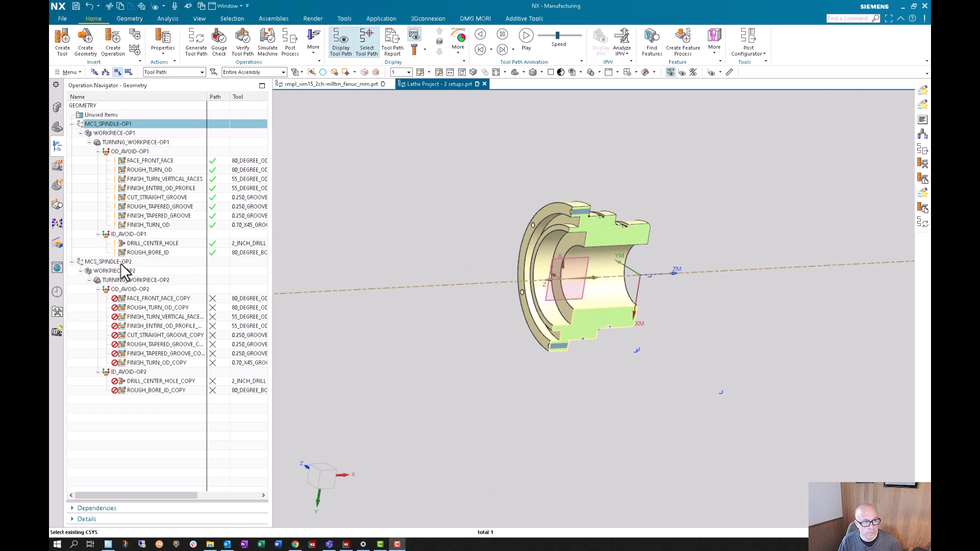
# - Save a coordinate system from MCS_SPINDLE-OP2, and delete all saved coordinate systems at its origin using the CSYS selection filter
pyautogui.doubleClick(113, 261)
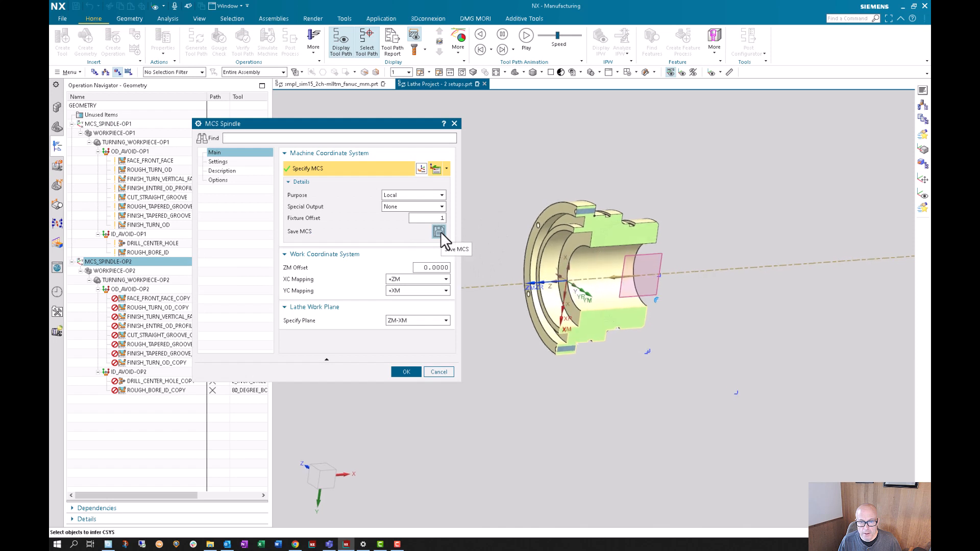
pyautogui.click(406, 371)
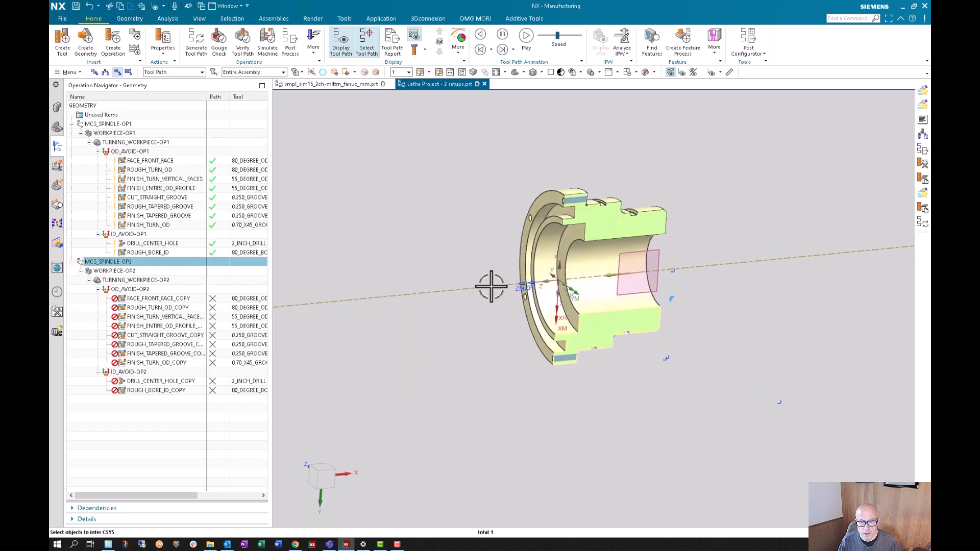
pyautogui.click(182, 72)
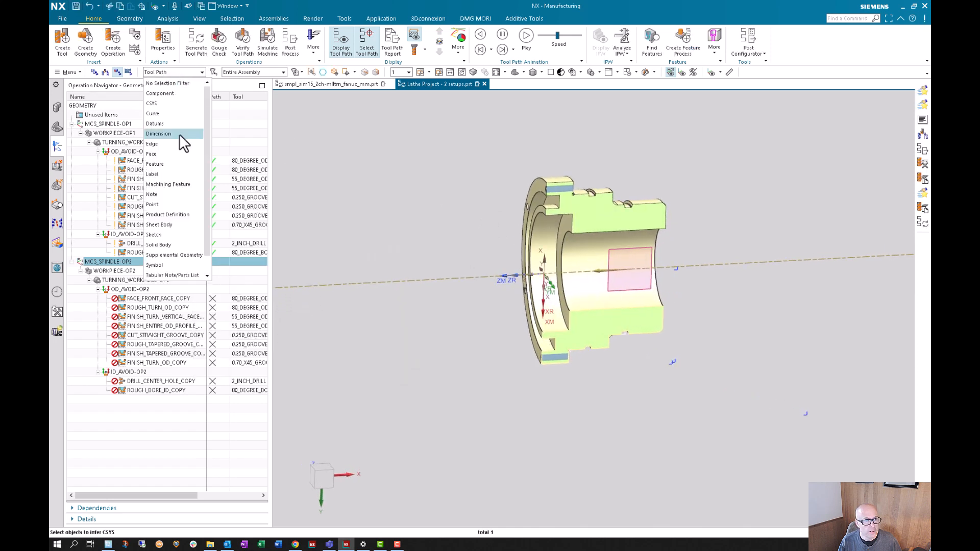
pyautogui.click(151, 103)
pyautogui.moveTo(483, 244); pyautogui.dragTo(594, 335)
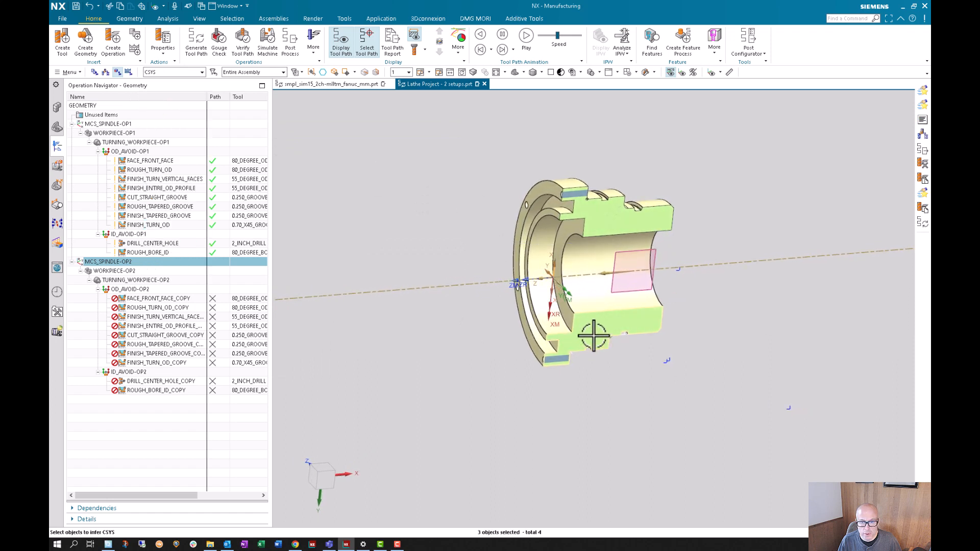
pyautogui.press('Delete')
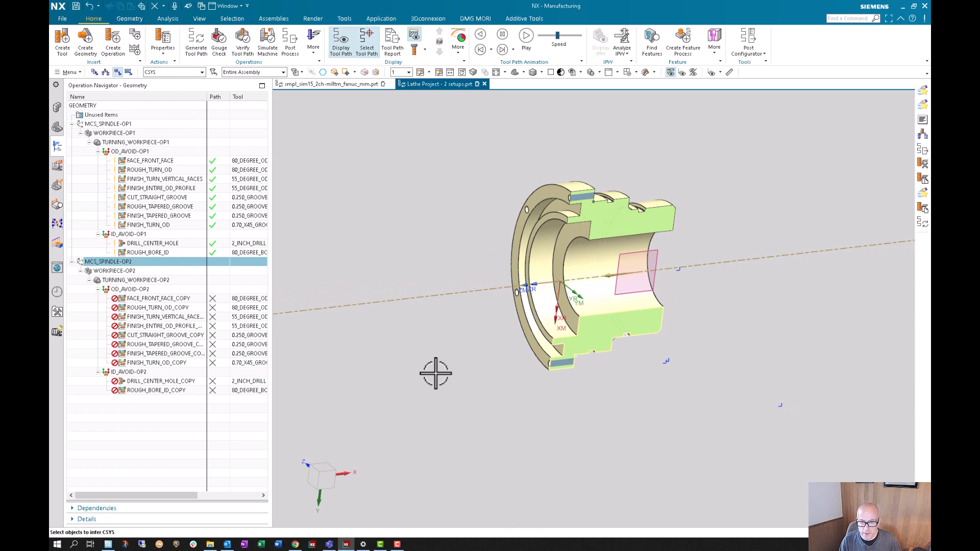
# - Save a fresh coordinate system from MCS_SPINDLE-OP2 and orient the WCS to it with the Dynamic method
pyautogui.doubleClick(114, 262)
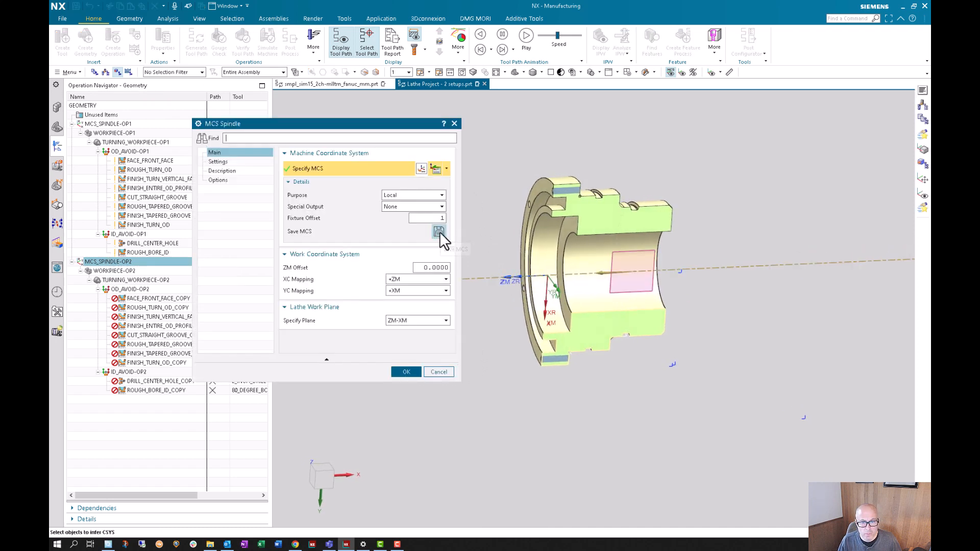
pyautogui.click(406, 372)
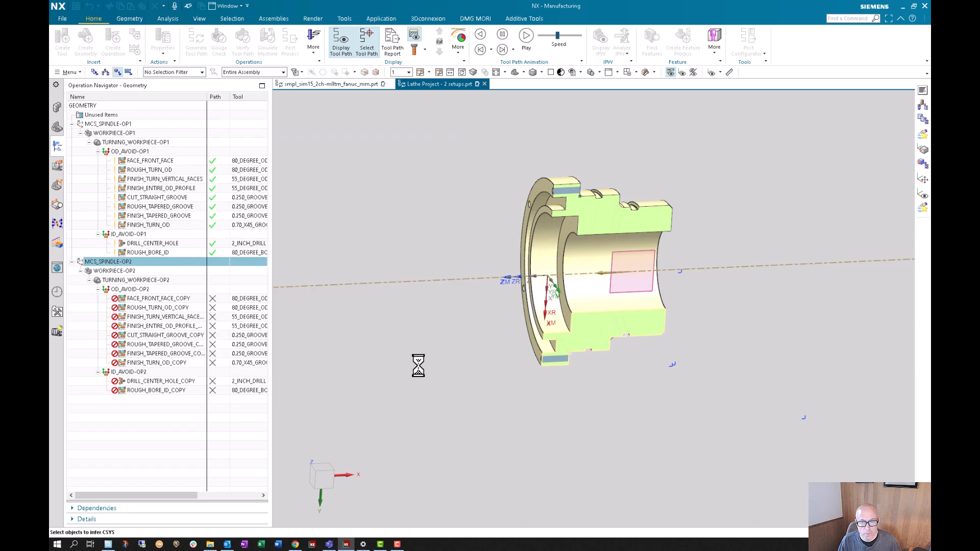
pyautogui.click(720, 74)
pyautogui.click(725, 87)
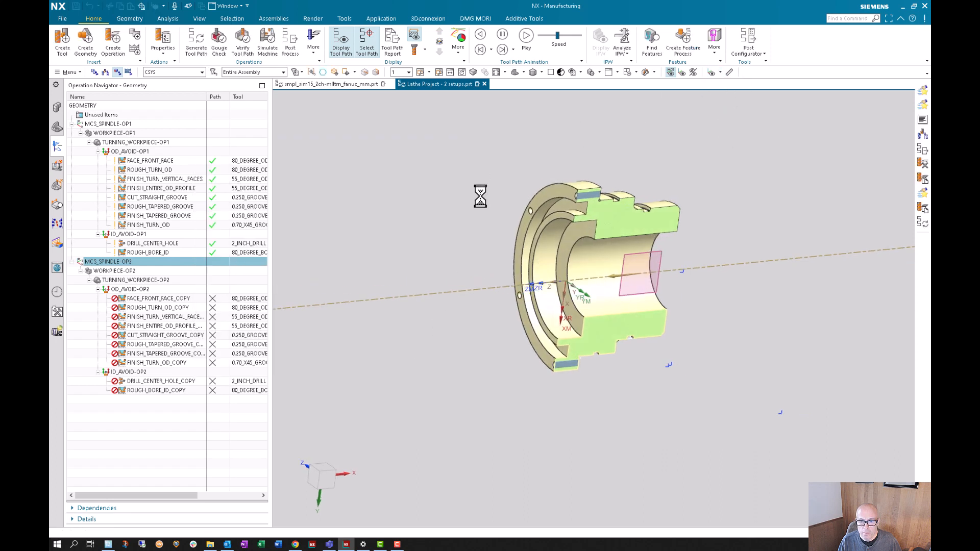
pyautogui.click(564, 283)
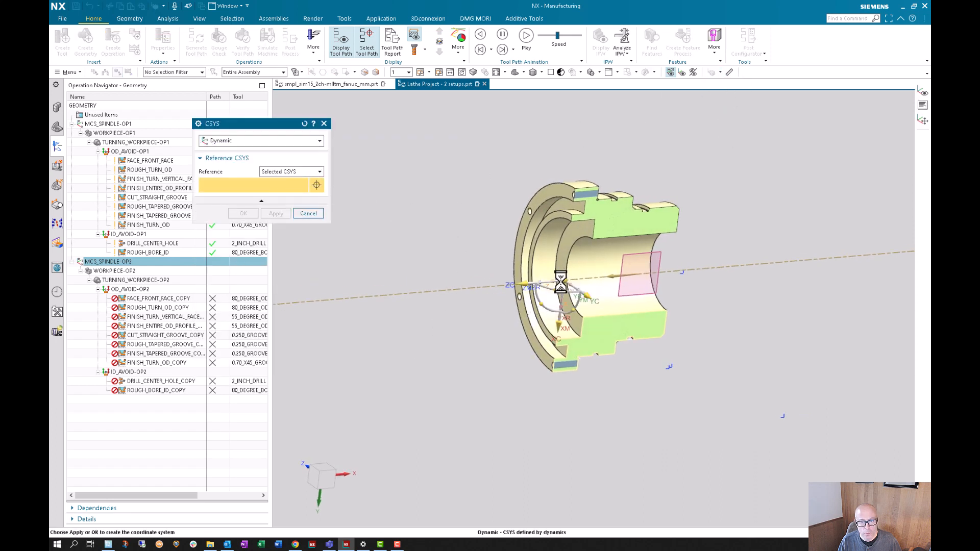
pyautogui.click(243, 247)
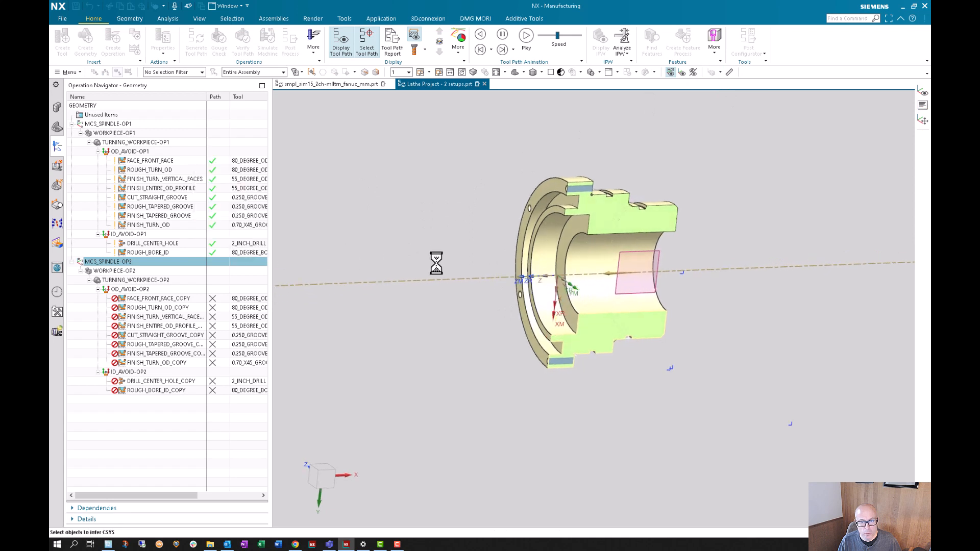
# - Update the local IPW of WORKPIECE-OP2's blank from its WORKPIECE-OP1 source, and accept the blank and workpiece settings
pyautogui.doubleClick(111, 271)
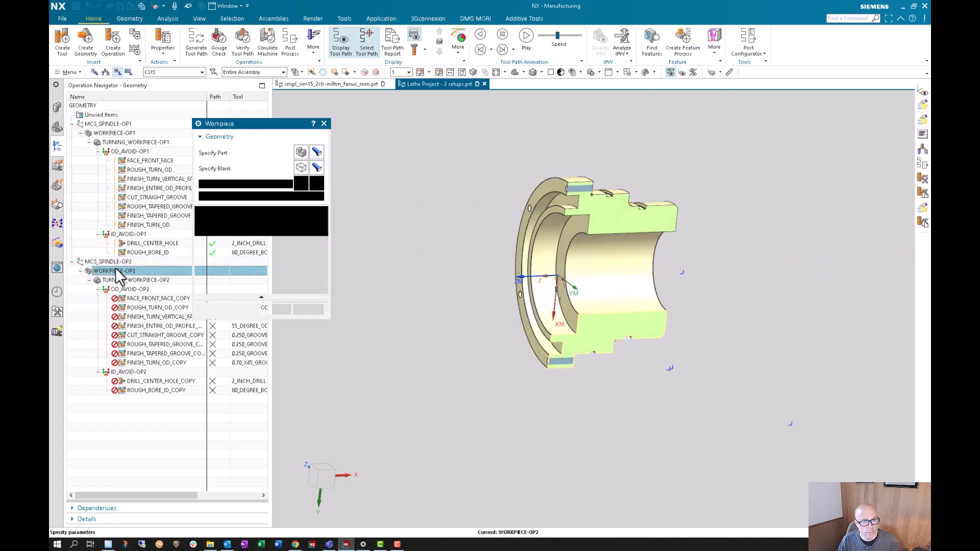
pyautogui.click(300, 168)
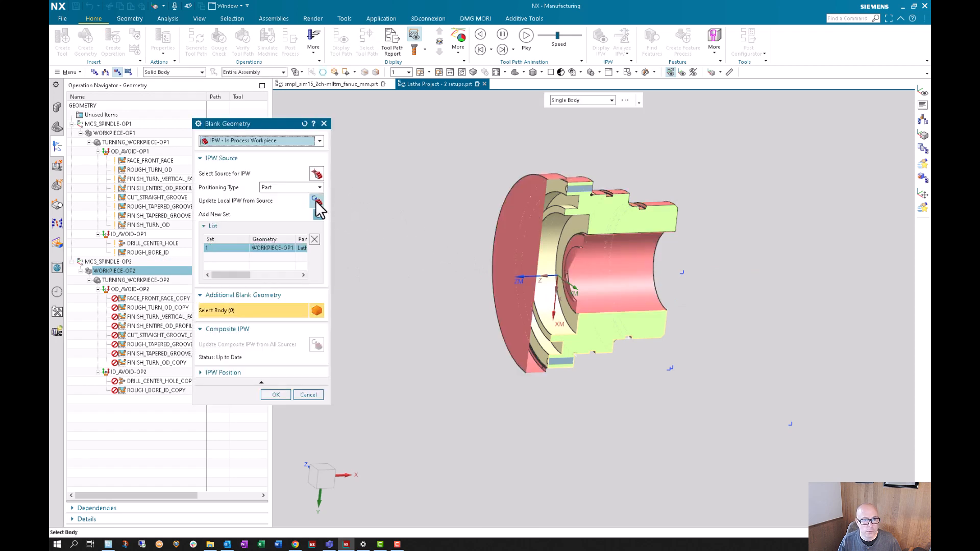
pyautogui.click(316, 202)
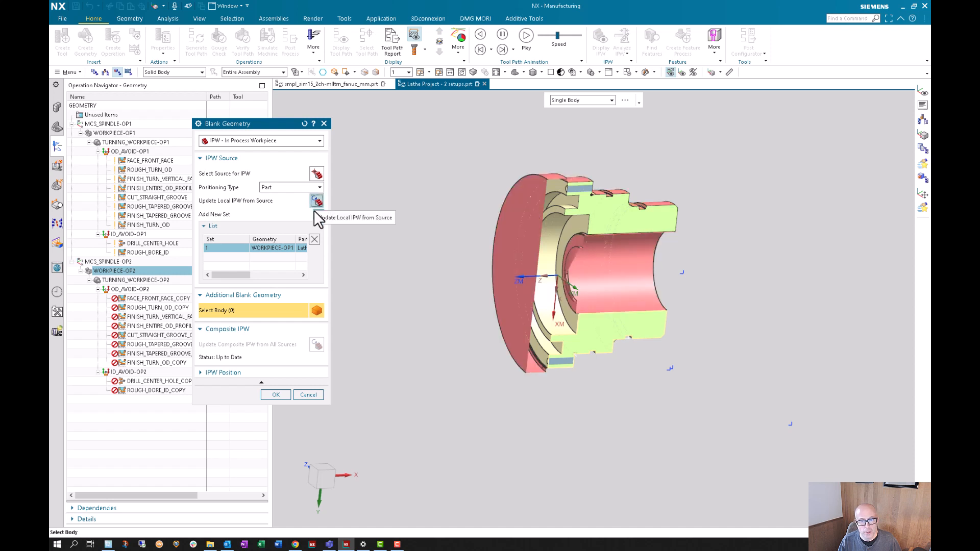
pyautogui.click(276, 395)
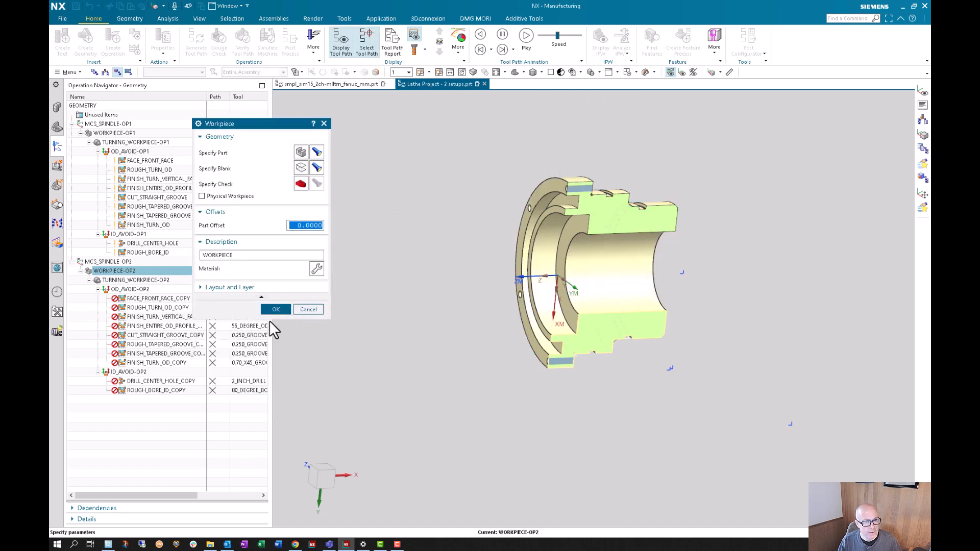
pyautogui.click(277, 311)
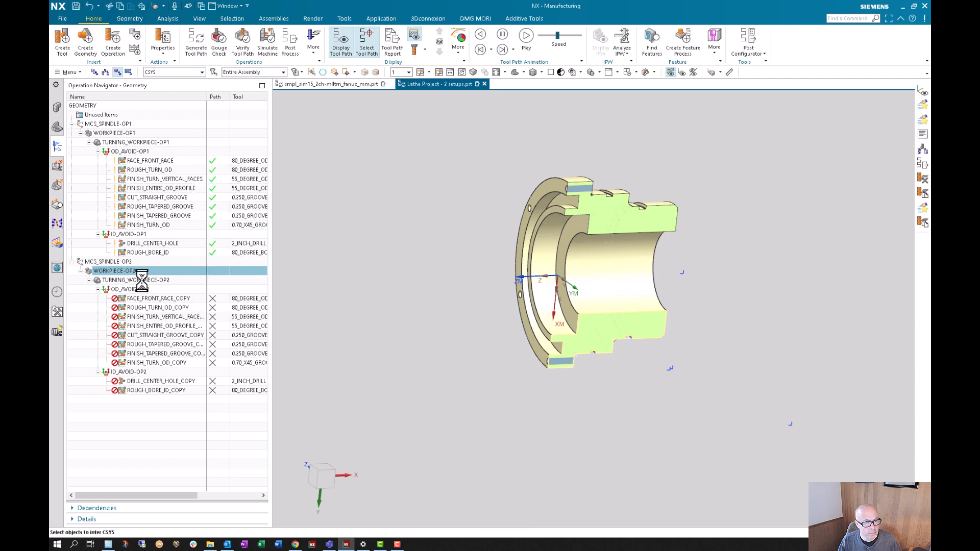
# - Set the OD_AVOID-OP2 From Point to X -10 and Y 6, and accept the avoidance settings
pyautogui.click(142, 280)
pyautogui.click(134, 289)
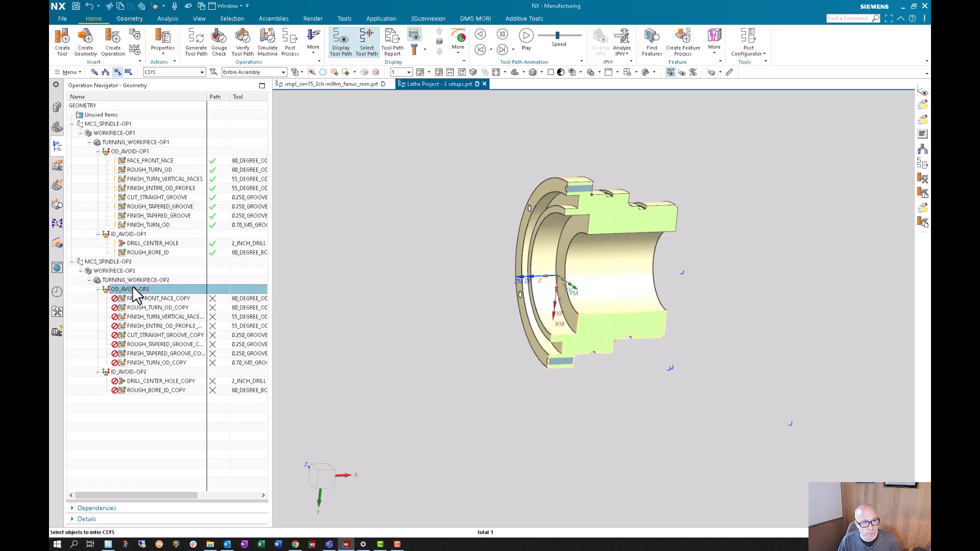
pyautogui.doubleClick(134, 288)
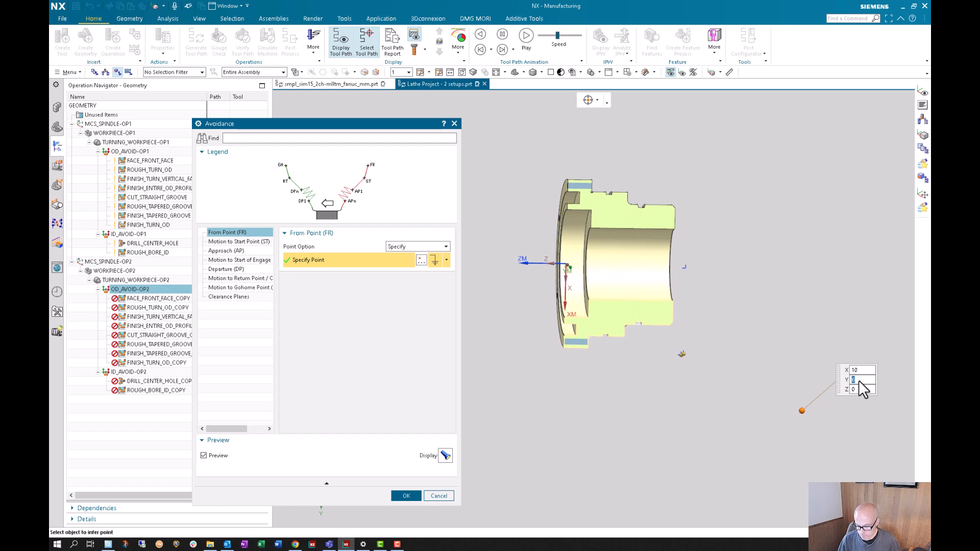
pyautogui.press('Return')
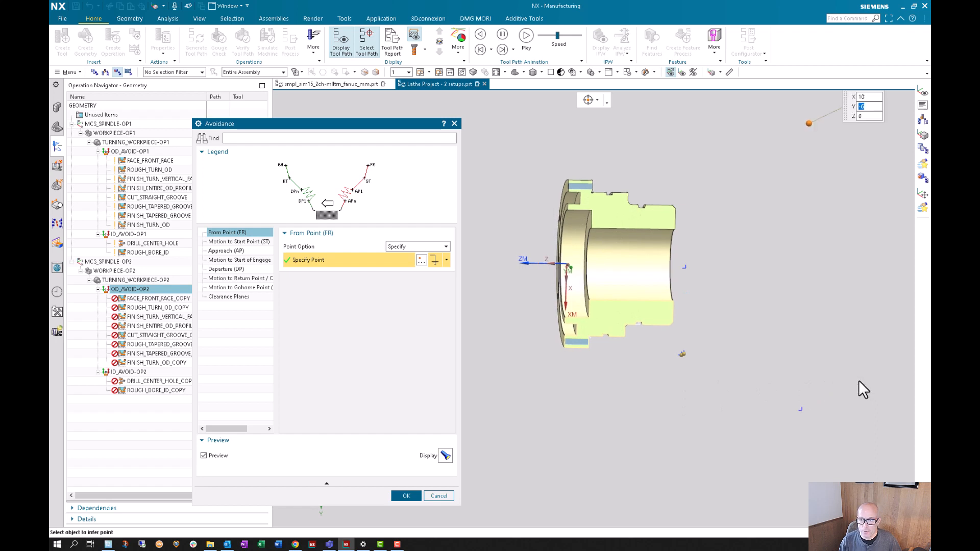
pyautogui.write('6')
pyautogui.press('Return')
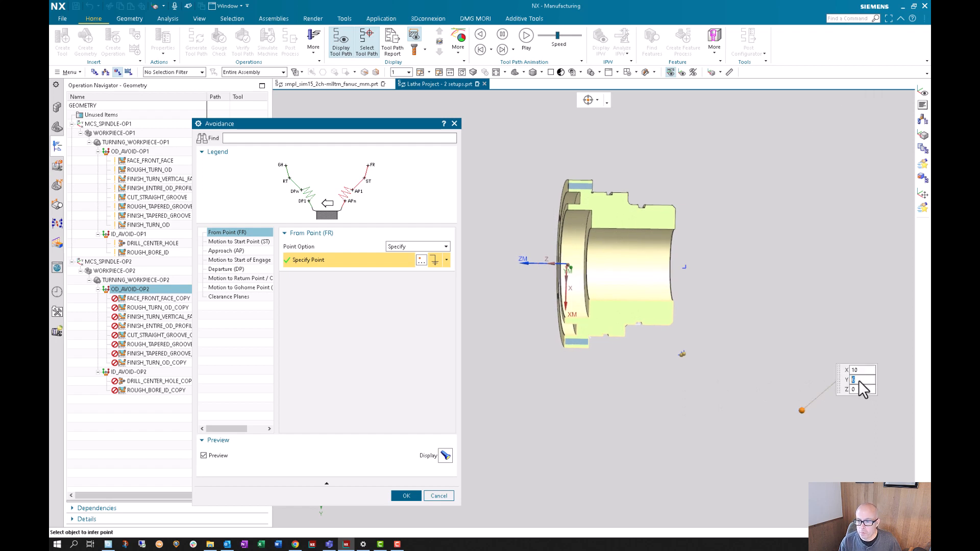
pyautogui.doubleClick(868, 372)
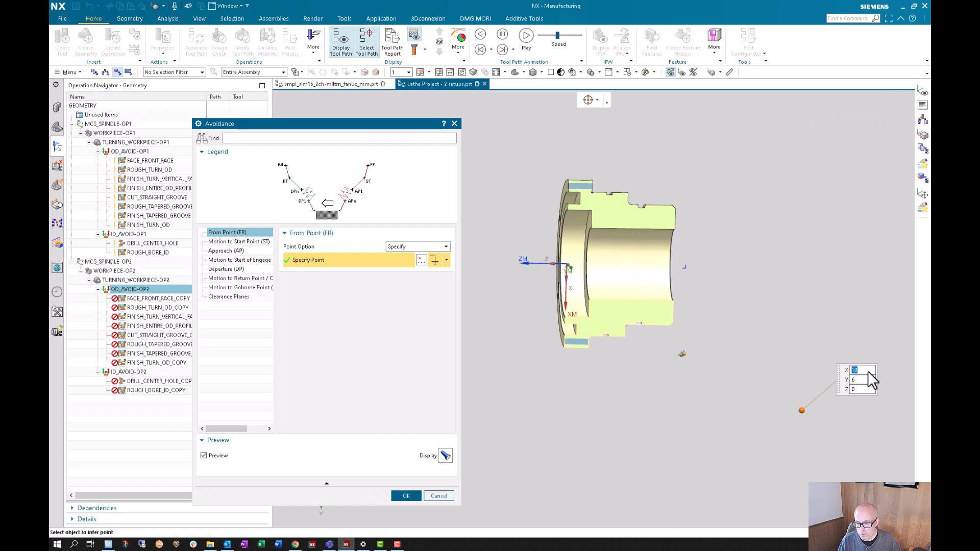
pyautogui.write('-10')
pyautogui.press('Return')
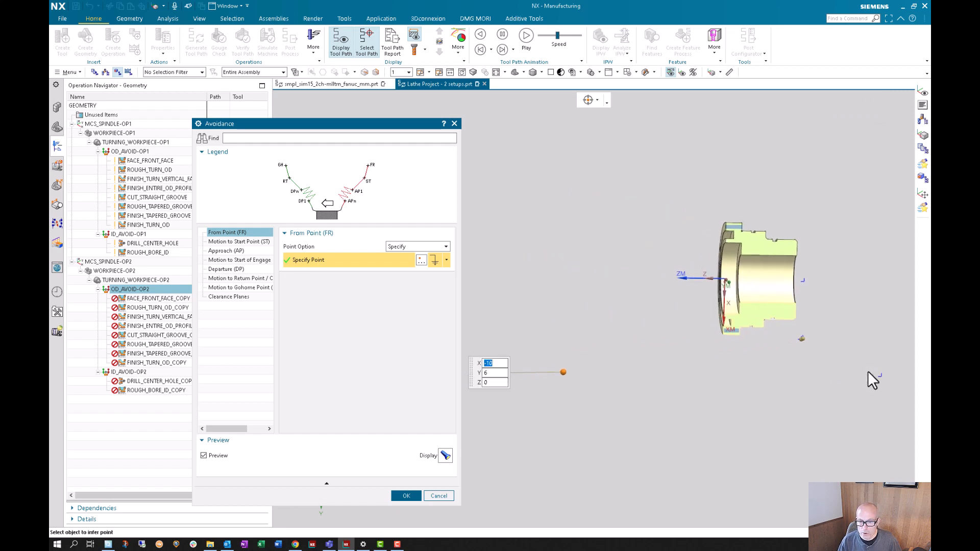
pyautogui.click(400, 496)
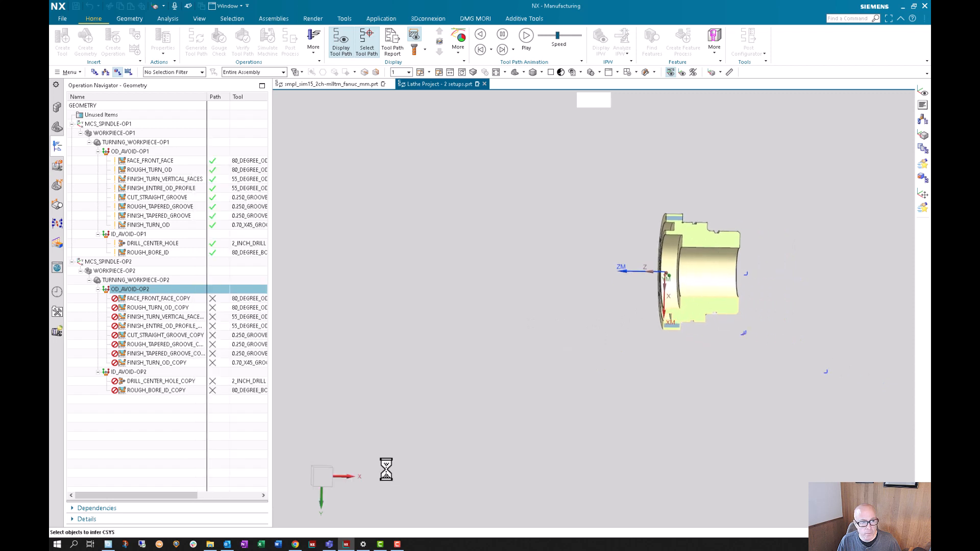
# - Set the X coordinate of the ID_AVOID-OP2 From Point to -10, and accept the avoidance settings
pyautogui.doubleClick(136, 373)
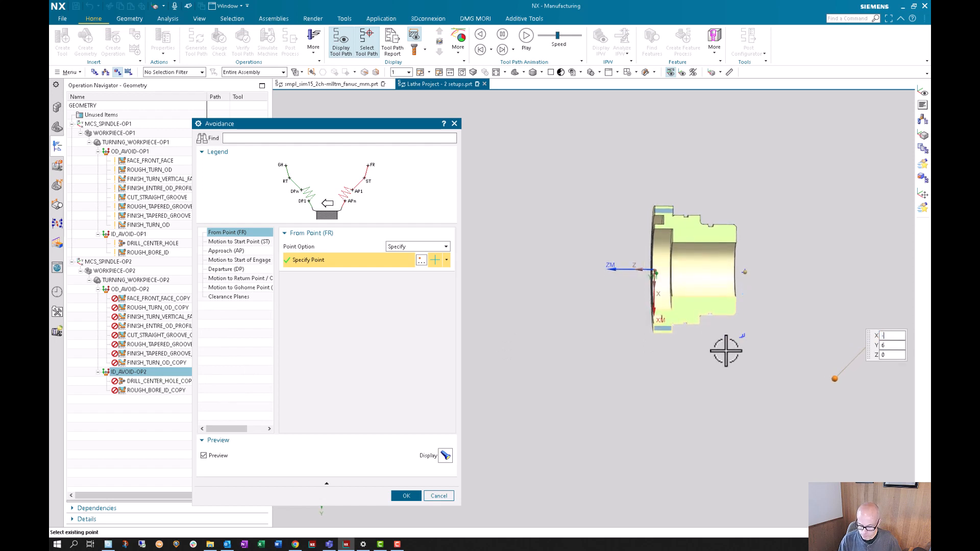
pyautogui.write('10')
pyautogui.press('Return')
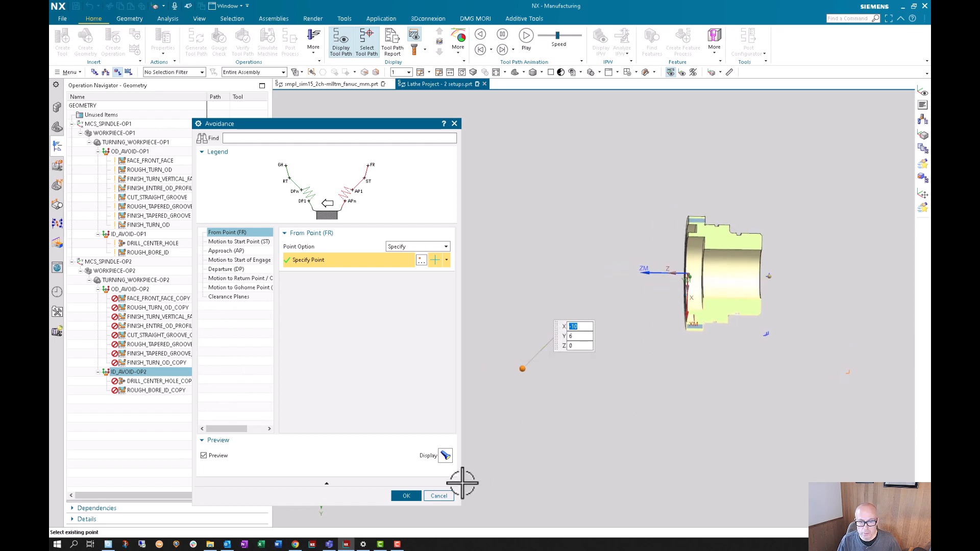
pyautogui.click(405, 495)
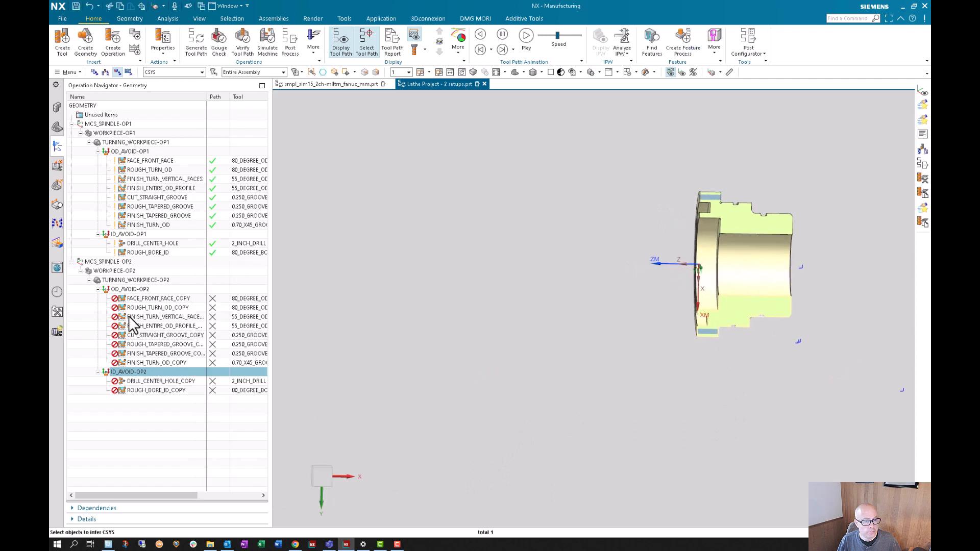
# - Try to generate the FACE_FRONT_FACE_COPY tool path, check its Axial Trim Plane 1 point, and accept the operation
pyautogui.doubleClick(138, 298)
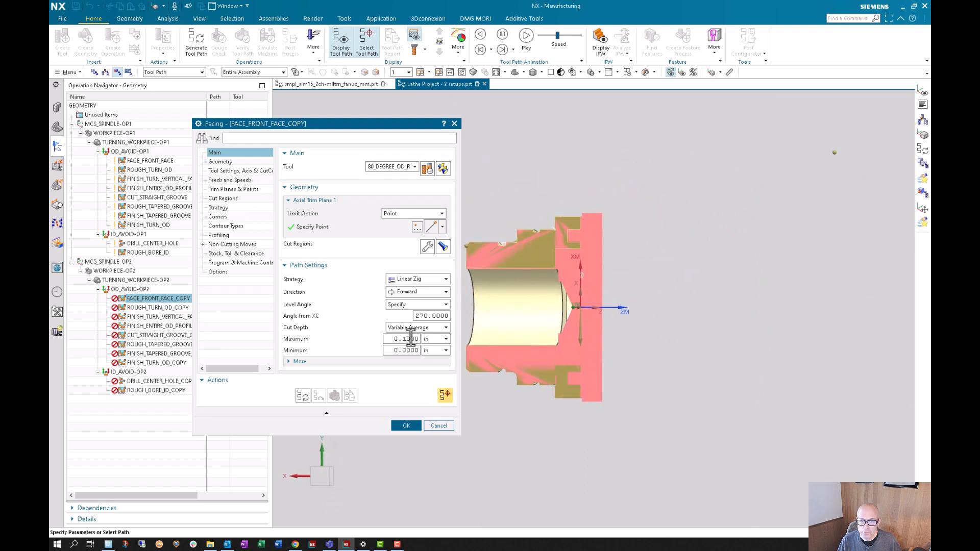
pyautogui.click(302, 397)
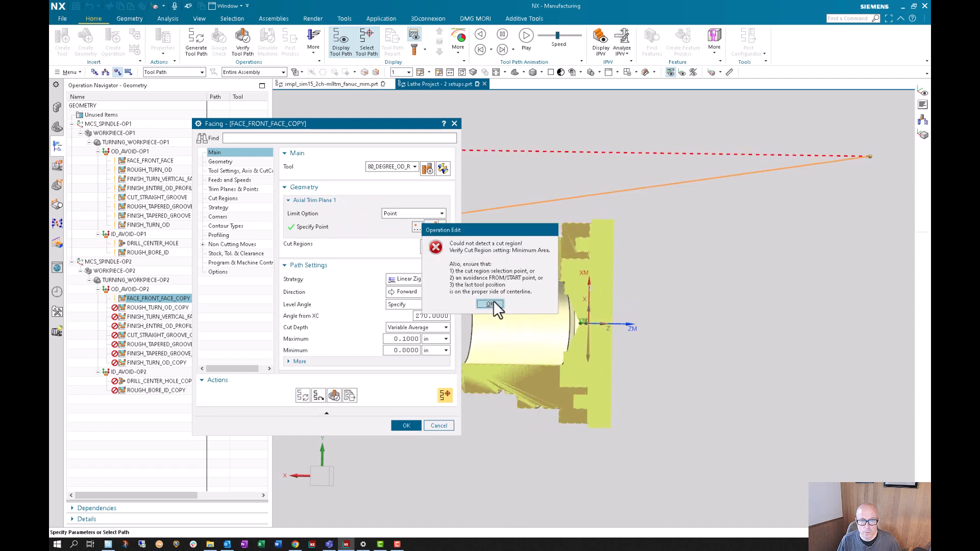
pyautogui.click(491, 304)
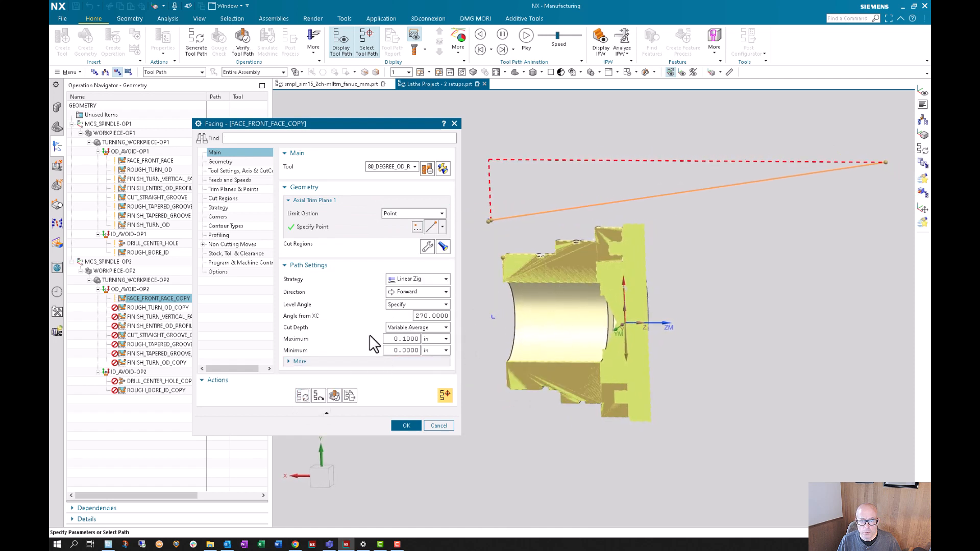
pyautogui.click(333, 228)
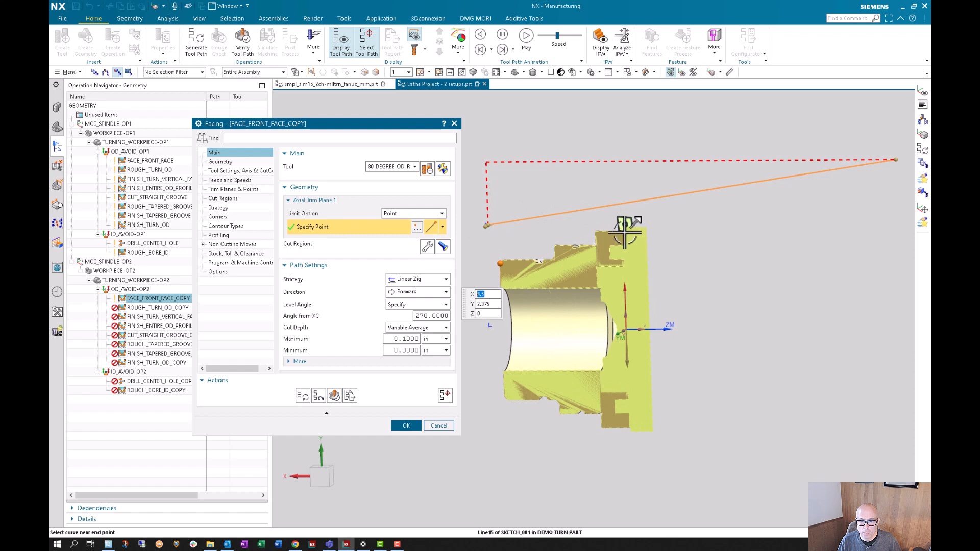
pyautogui.click(407, 425)
# - Examine the Axial Trim Plane 1 point of the original FACE_FRONT_FACE operation for comparison
pyautogui.click(141, 161)
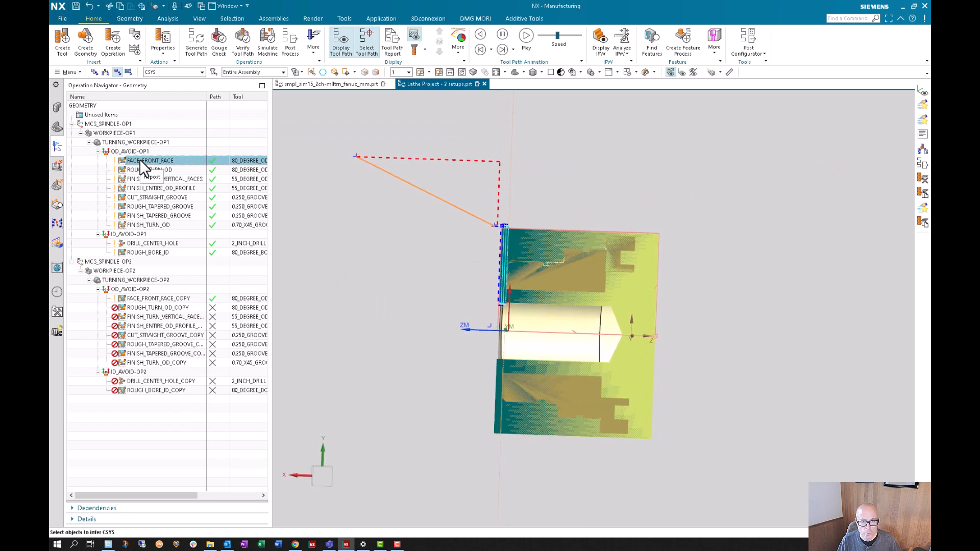
pyautogui.doubleClick(140, 162)
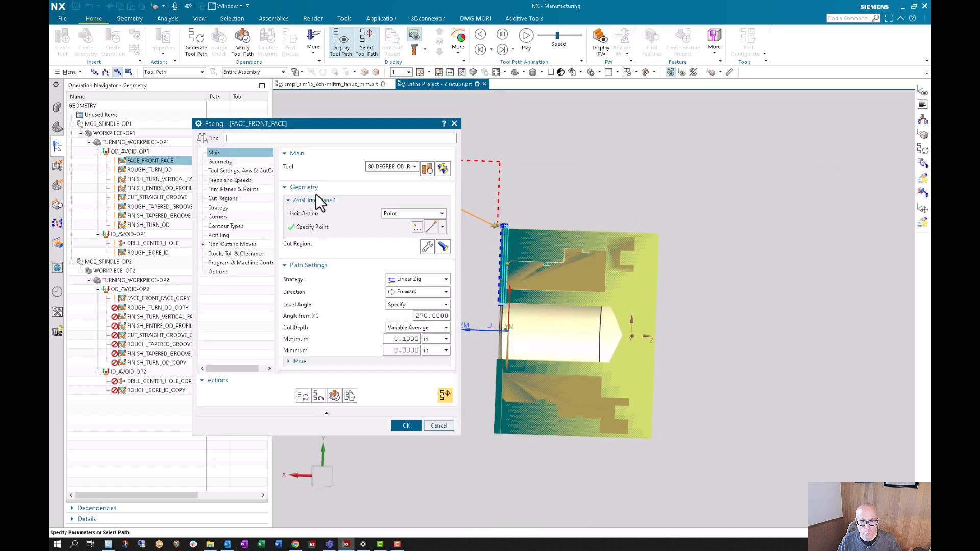
pyautogui.click(356, 226)
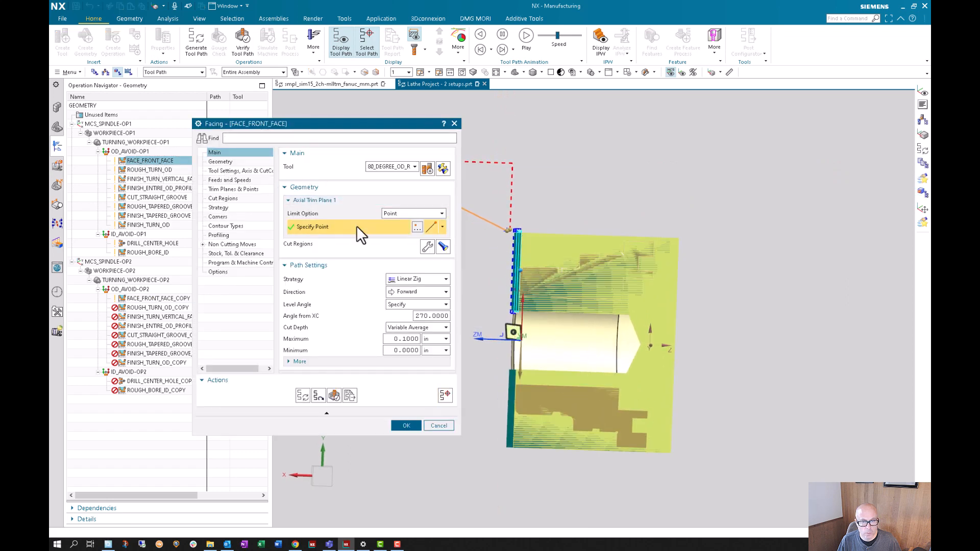
pyautogui.click(405, 425)
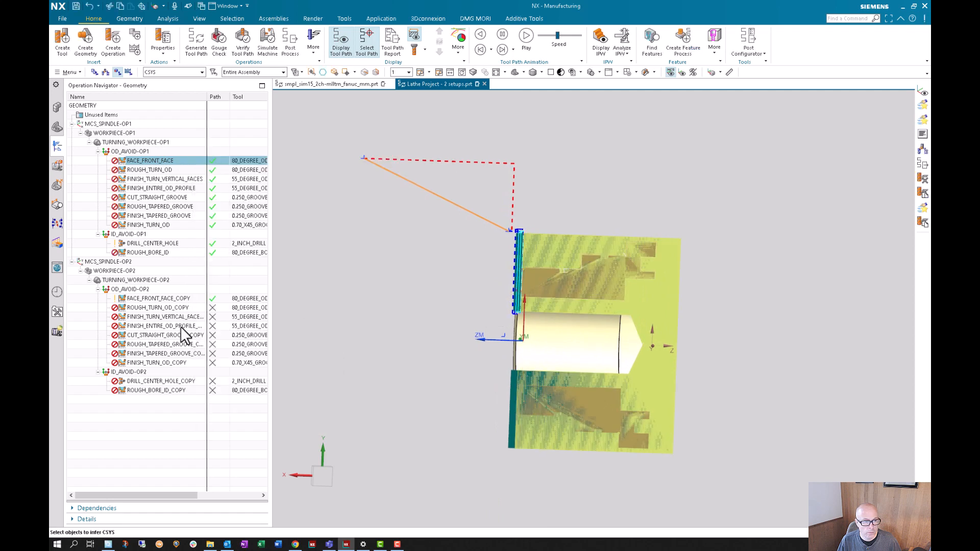
# - Redefine the FACE_FRONT_FACE_COPY Axial Trim Plane 1 point as the sketch line end point at X 0, Y 3, Z 0
pyautogui.doubleClick(152, 298)
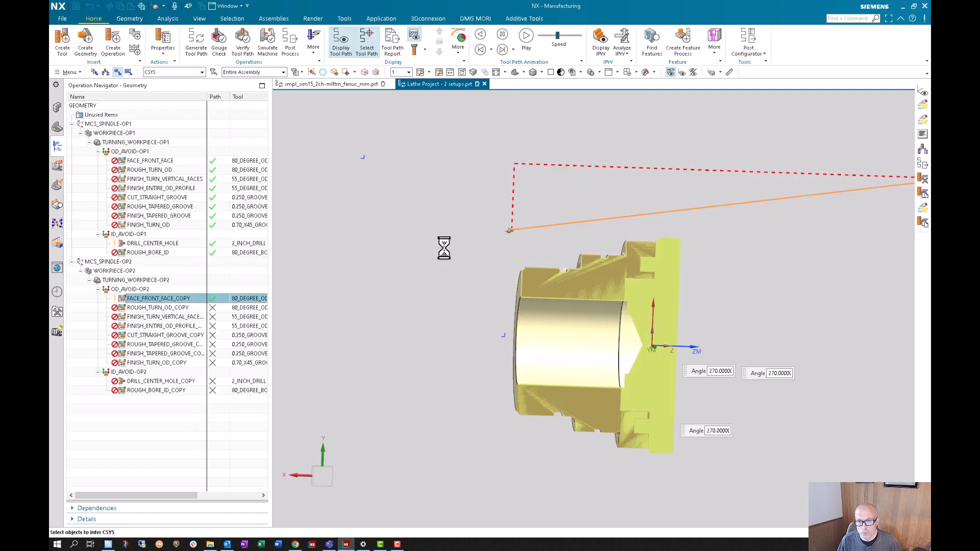
pyautogui.click(406, 228)
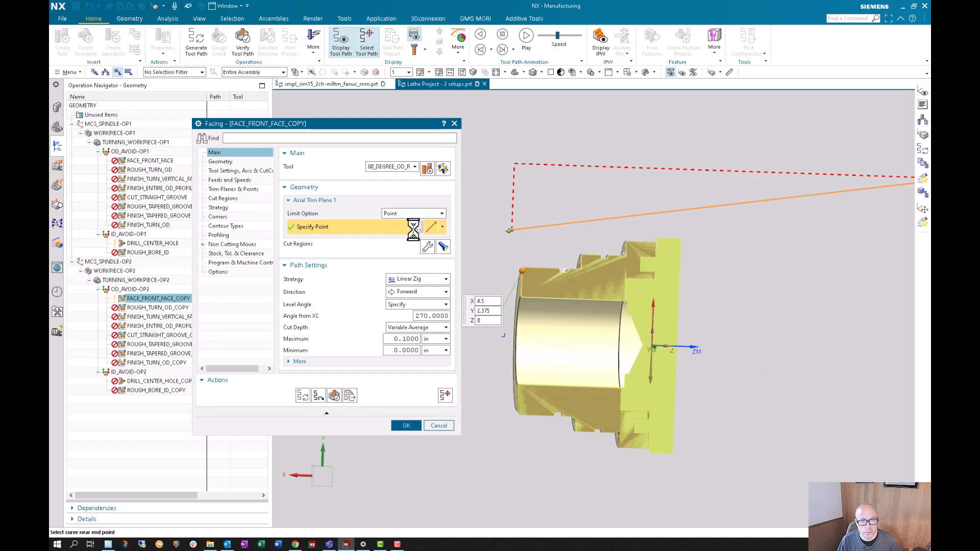
pyautogui.click(417, 227)
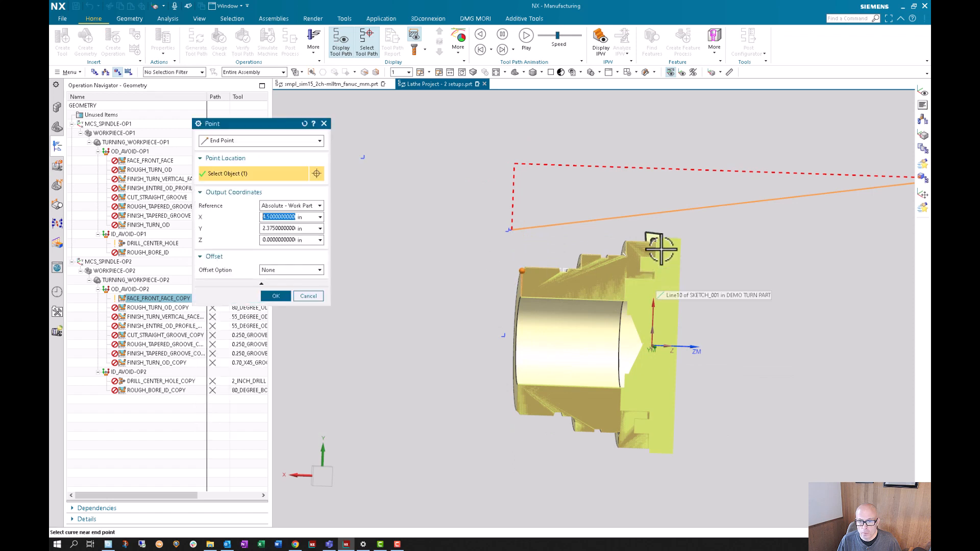
pyautogui.click(655, 256)
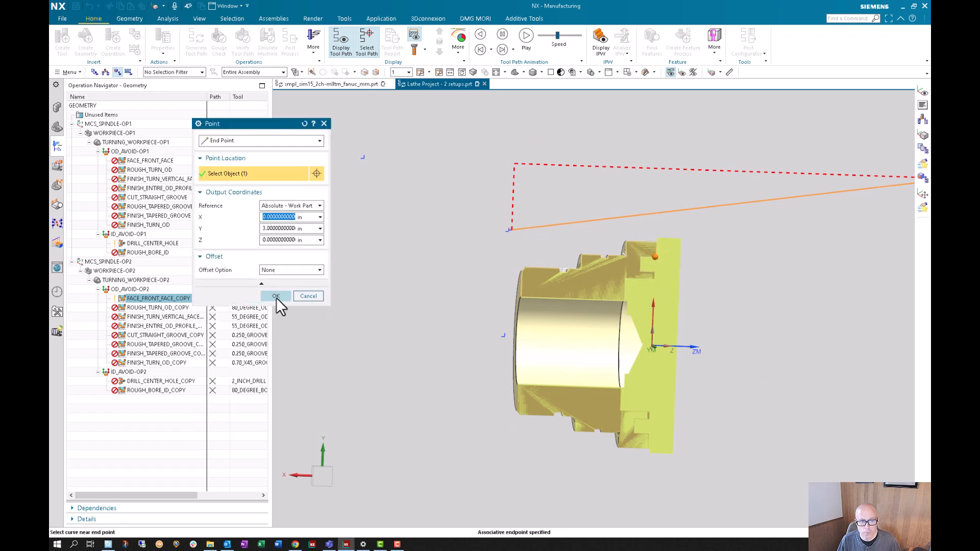
pyautogui.click(276, 296)
# - Try to generate the FACE_FRONT_FACE_COPY tool path with the new trim point, and inspect the workpiece in Tool Path Visualization
pyautogui.click(302, 395)
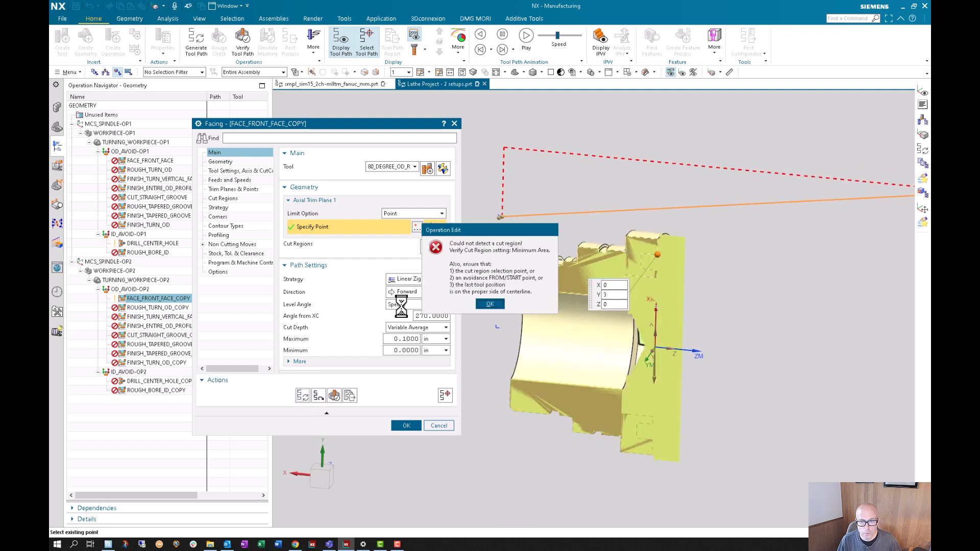
pyautogui.click(489, 303)
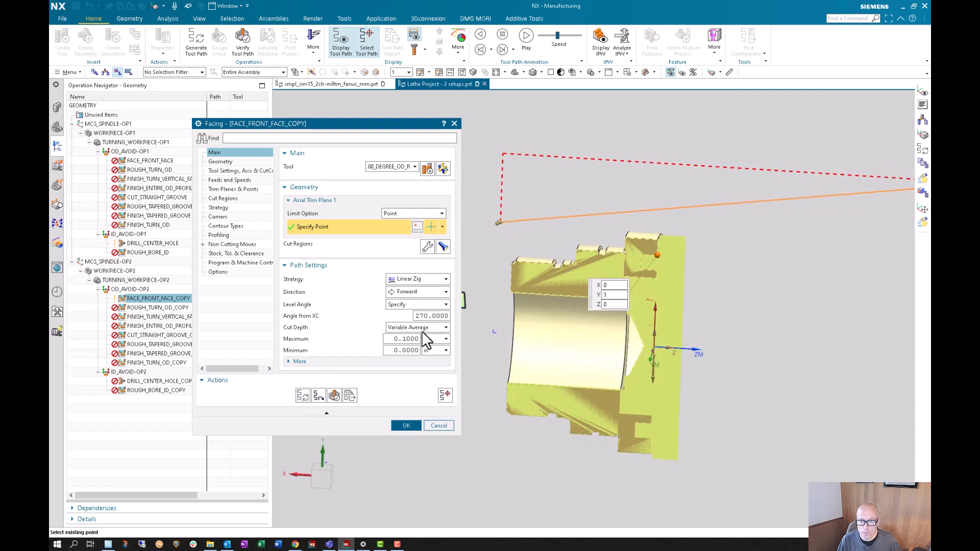
pyautogui.click(334, 396)
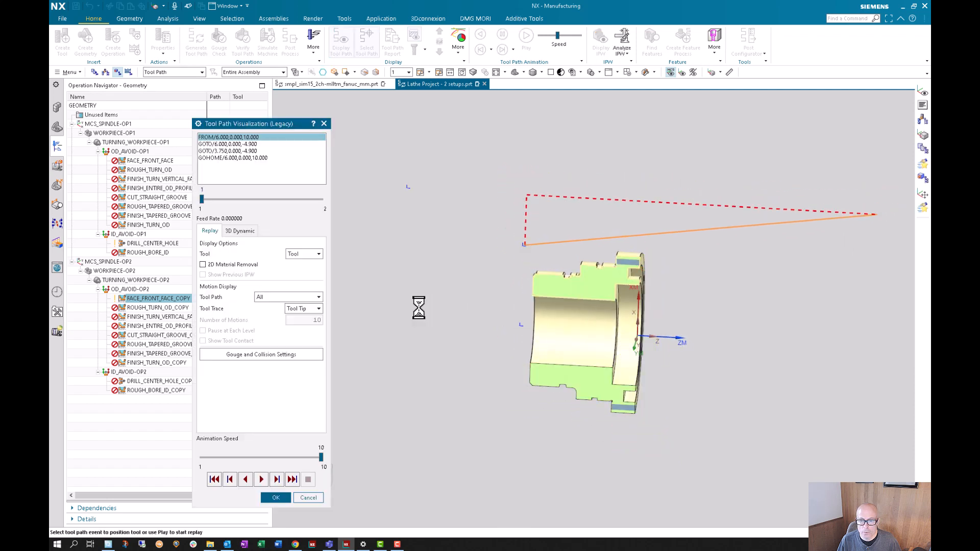
pyautogui.click(276, 497)
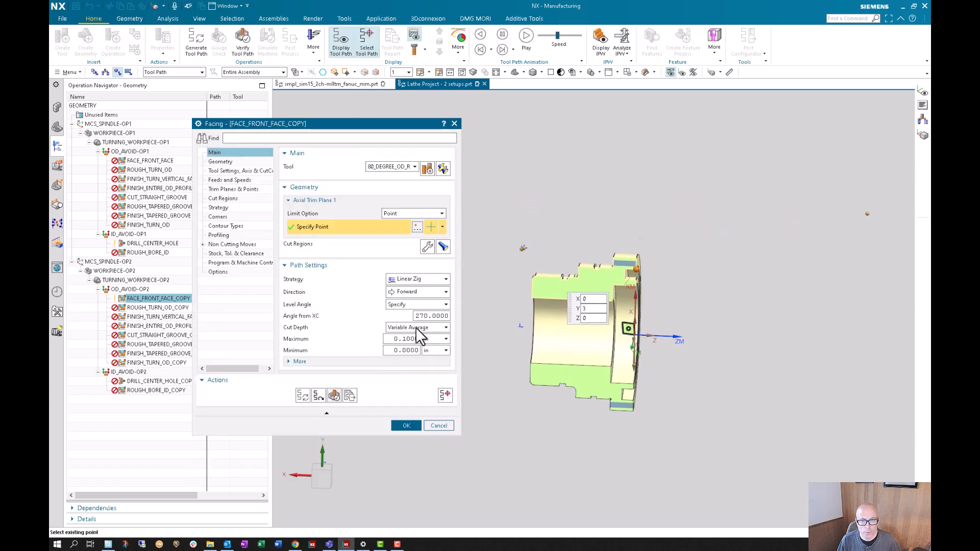
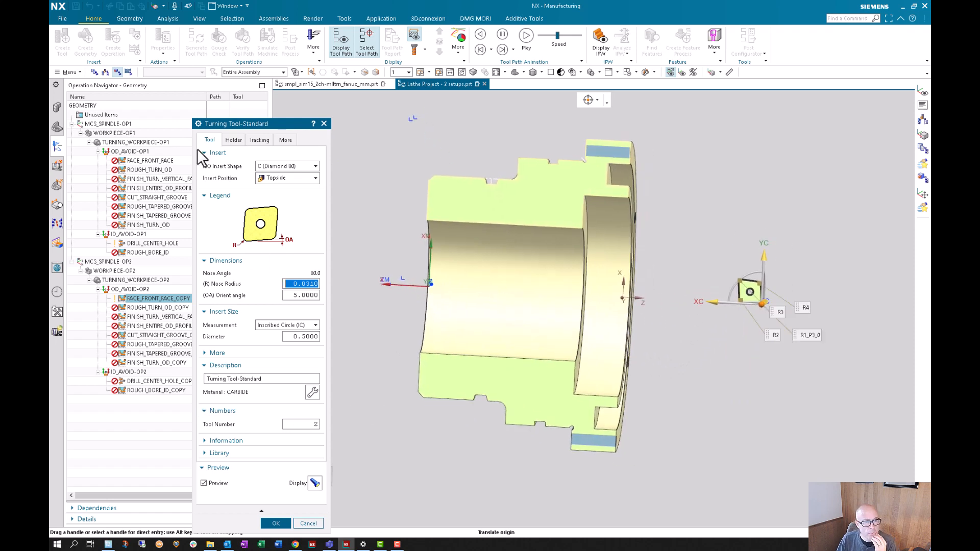
# - Accept the facing tool definition and turn on Flip Tool Around Holder for FACE_FRONT_FACE_COPY
pyautogui.click(276, 524)
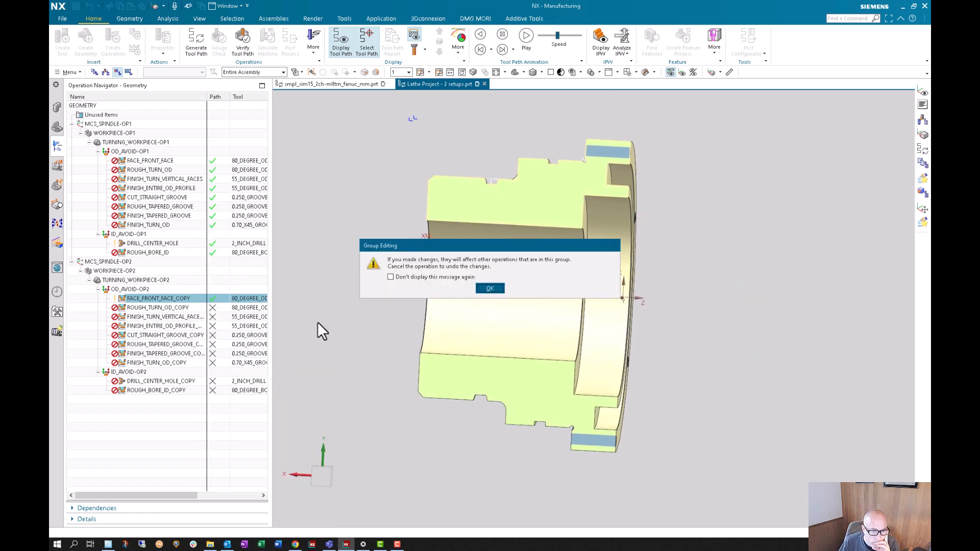
pyautogui.click(498, 287)
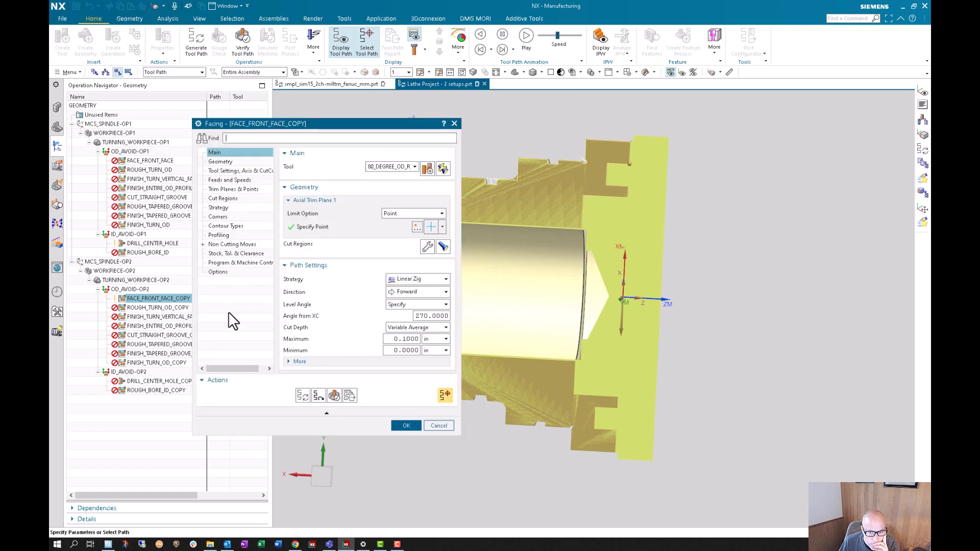
pyautogui.click(229, 170)
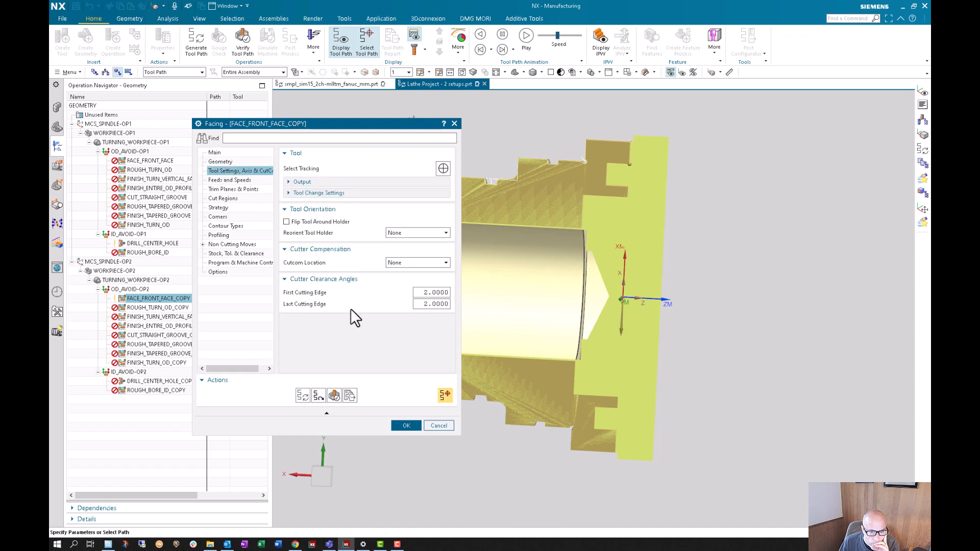
pyautogui.click(286, 223)
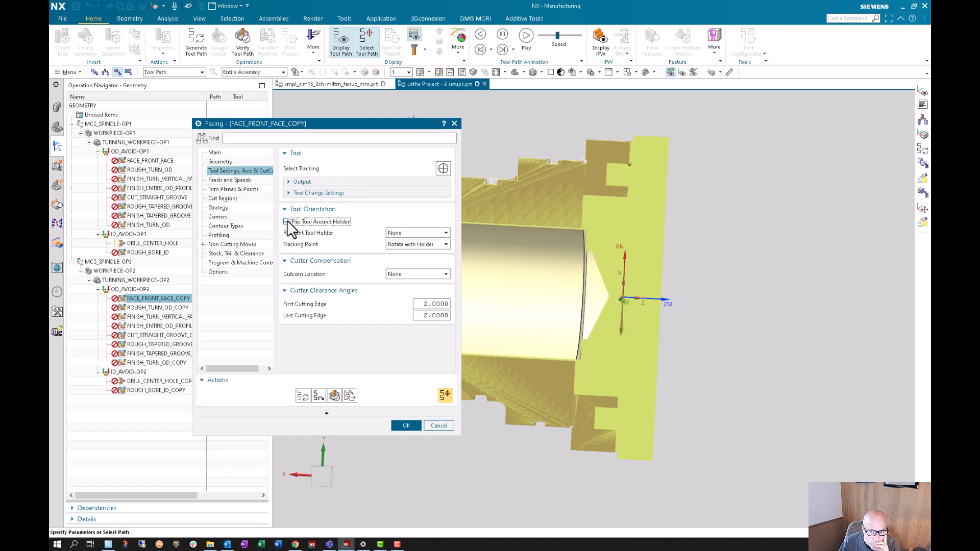
# - Generate the FACE_FRONT_FACE_COPY tool path with the flipped tool and check it in Tool Path Visualization
pyautogui.click(302, 395)
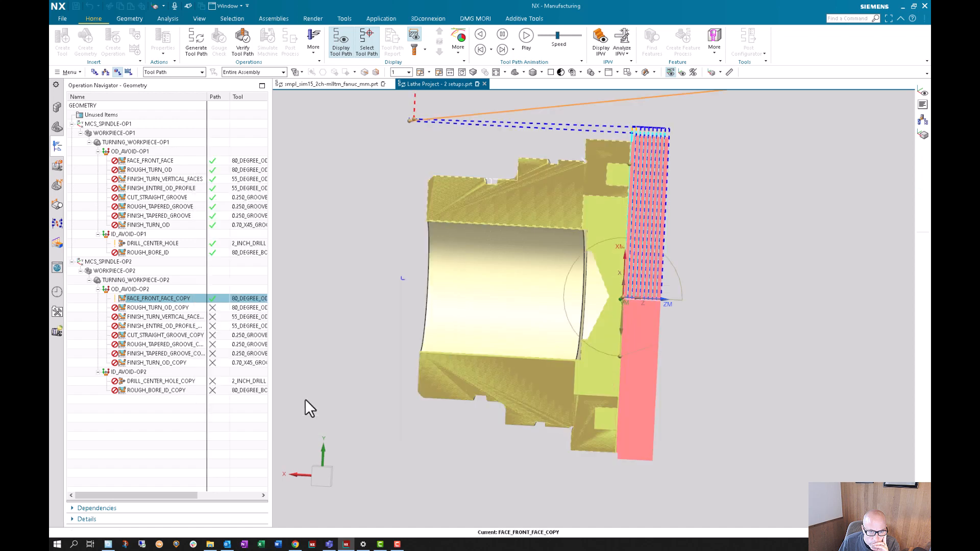
pyautogui.scroll(2, 771, 389)
pyautogui.scroll(-4, 747, 387)
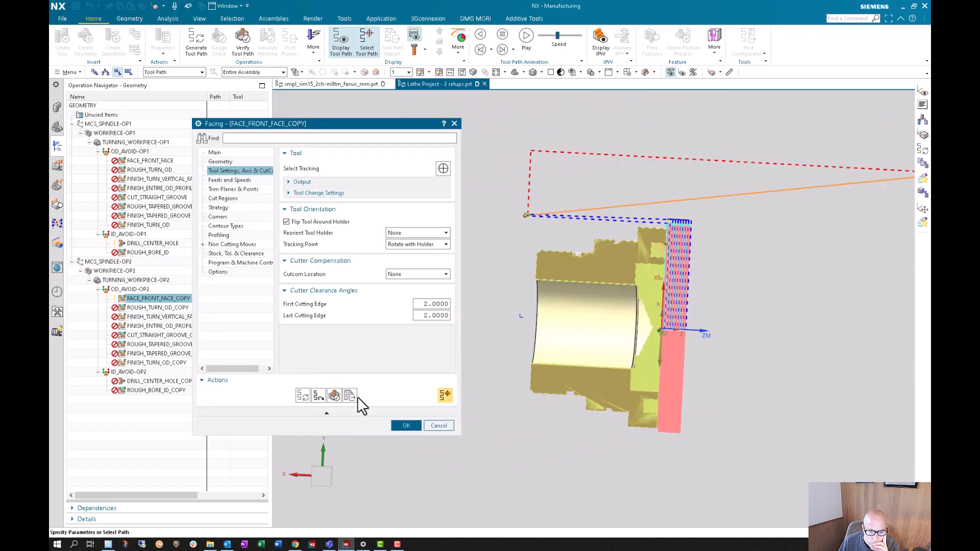
pyautogui.click(335, 396)
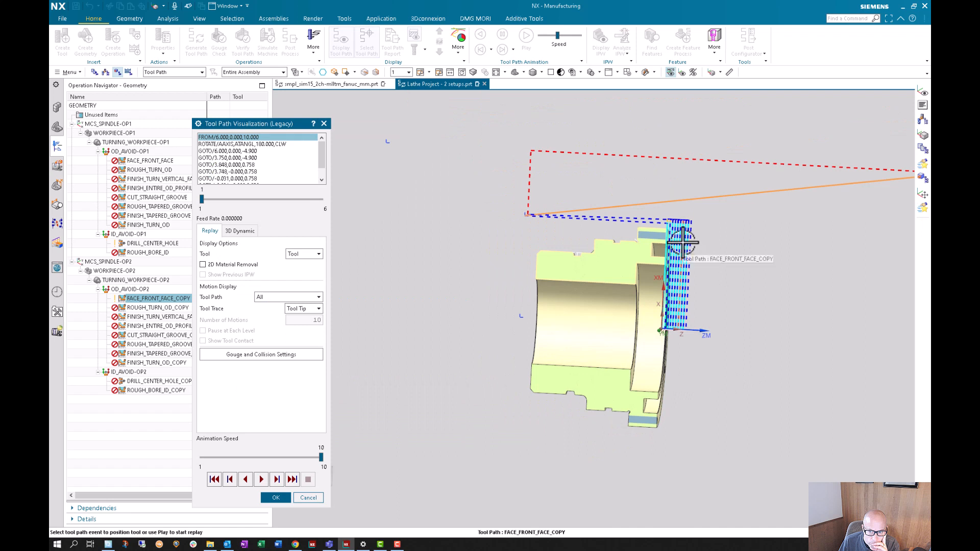
pyautogui.click(276, 498)
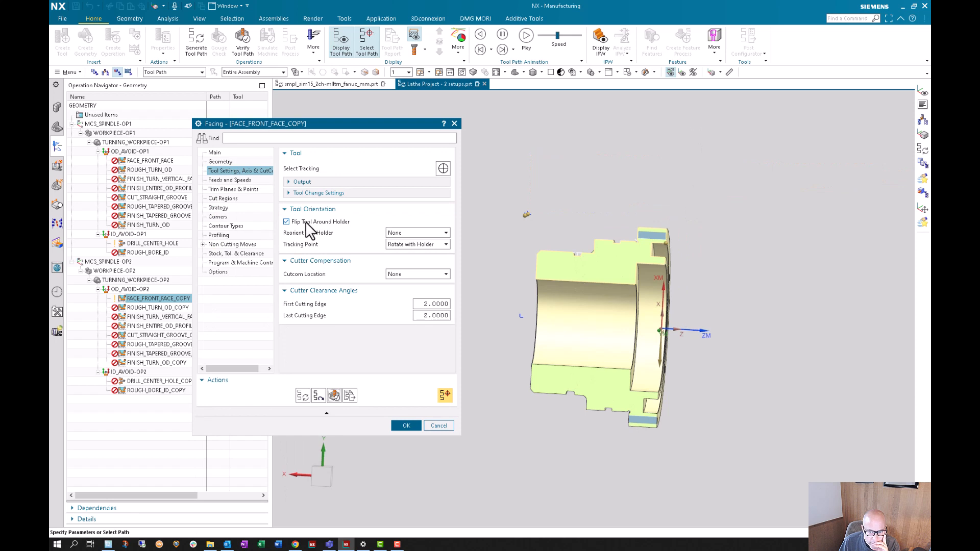
# - Examine the custom part boundary data of FACE_FRONT_FACE_COPY, checking its first three members against the part profile
pyautogui.click(222, 162)
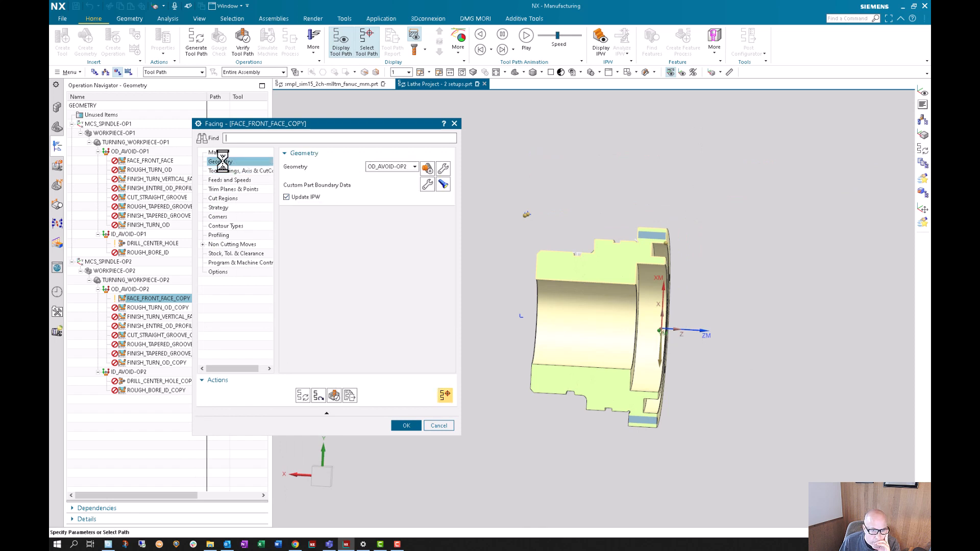
pyautogui.click(427, 184)
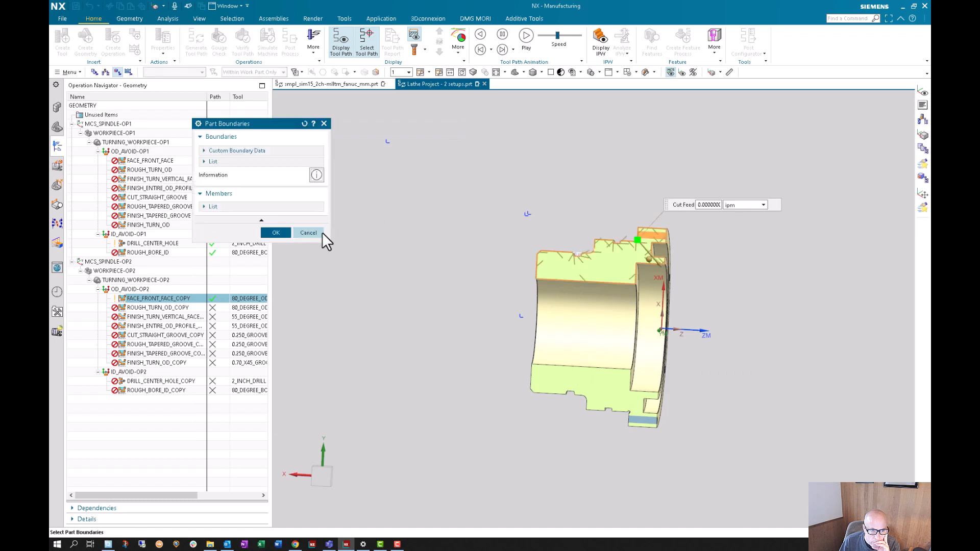
pyautogui.click(232, 162)
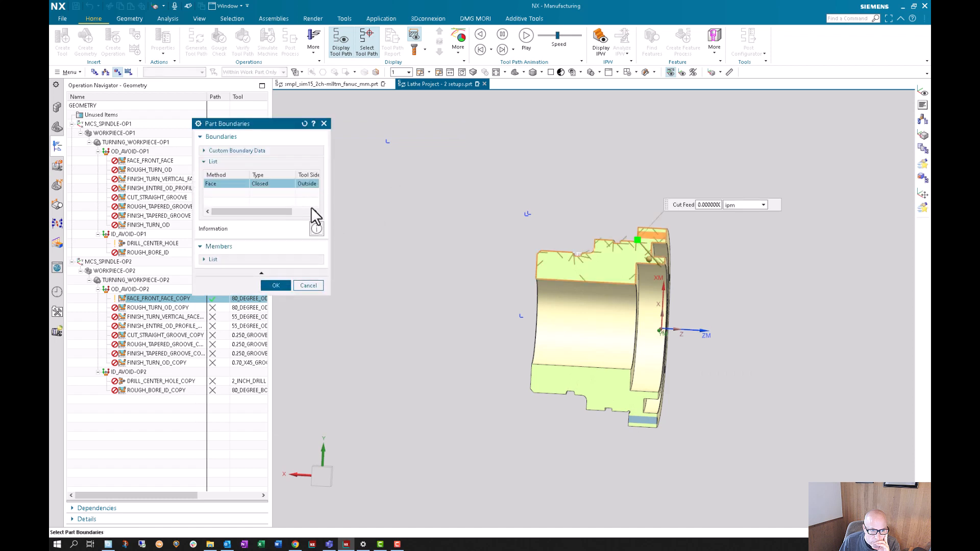
pyautogui.click(266, 260)
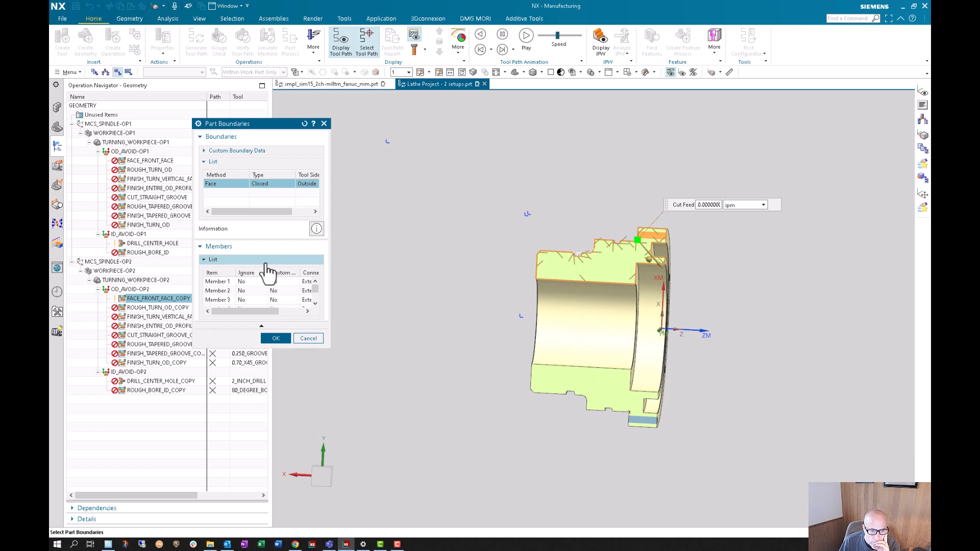
pyautogui.click(246, 282)
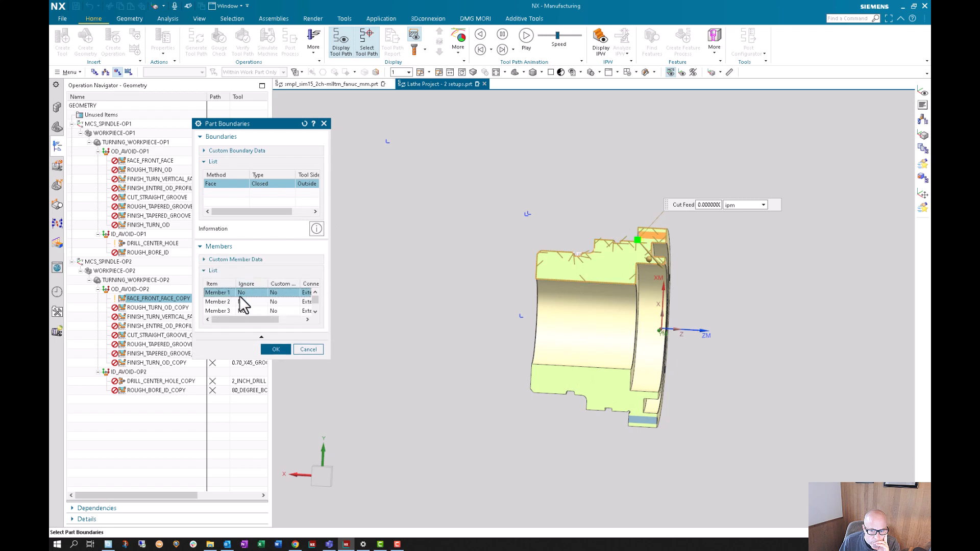
pyautogui.click(237, 302)
pyautogui.click(238, 311)
pyautogui.scroll(-2, 727, 226)
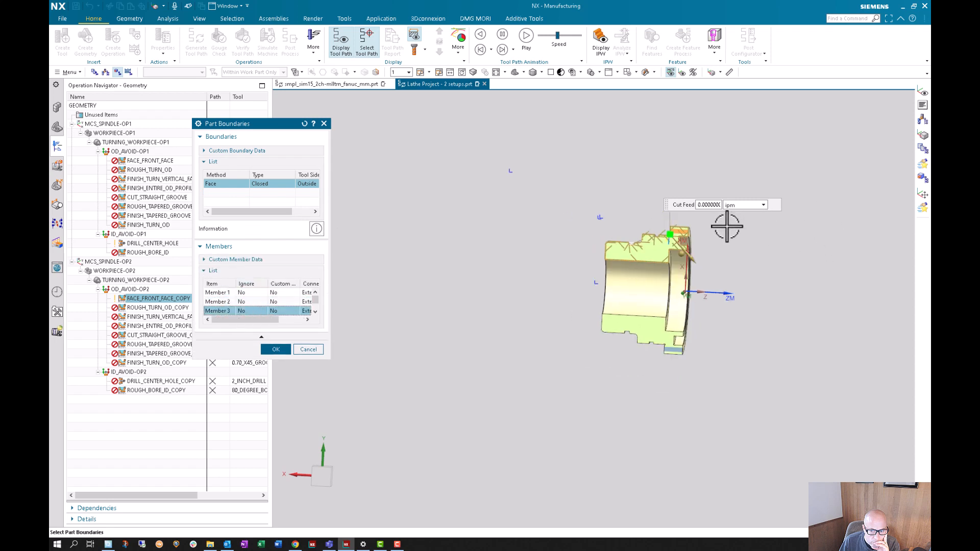
pyautogui.scroll(5, 727, 226)
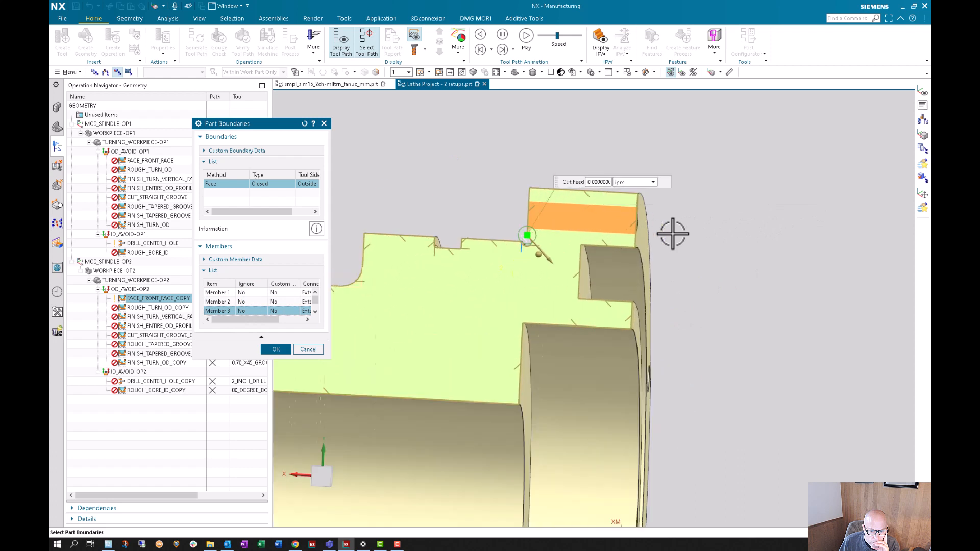
pyautogui.scroll(2, 673, 234)
pyautogui.scroll(4, 426, 247)
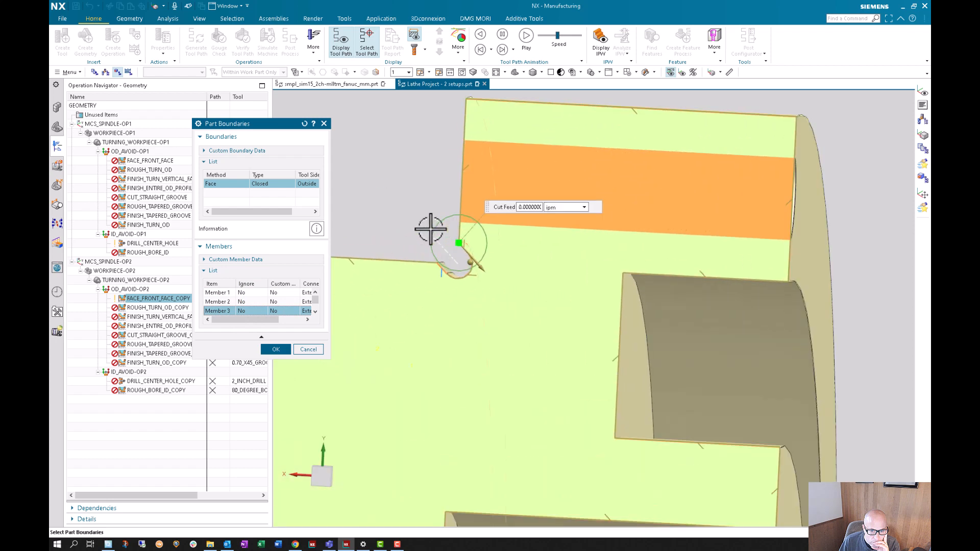
pyautogui.scroll(-5, 431, 229)
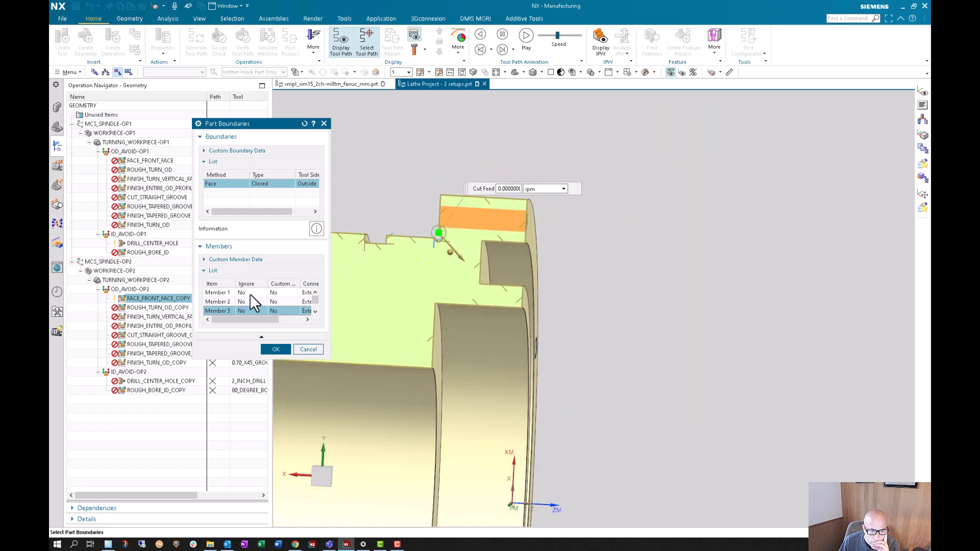
pyautogui.click(250, 293)
pyautogui.click(274, 349)
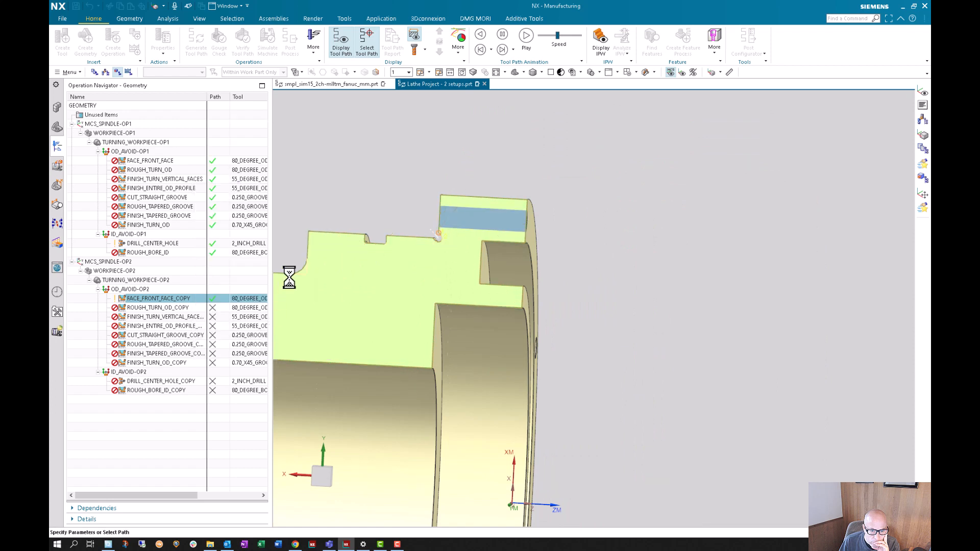
pyautogui.scroll(2, 718, 280)
pyautogui.scroll(-3, 718, 280)
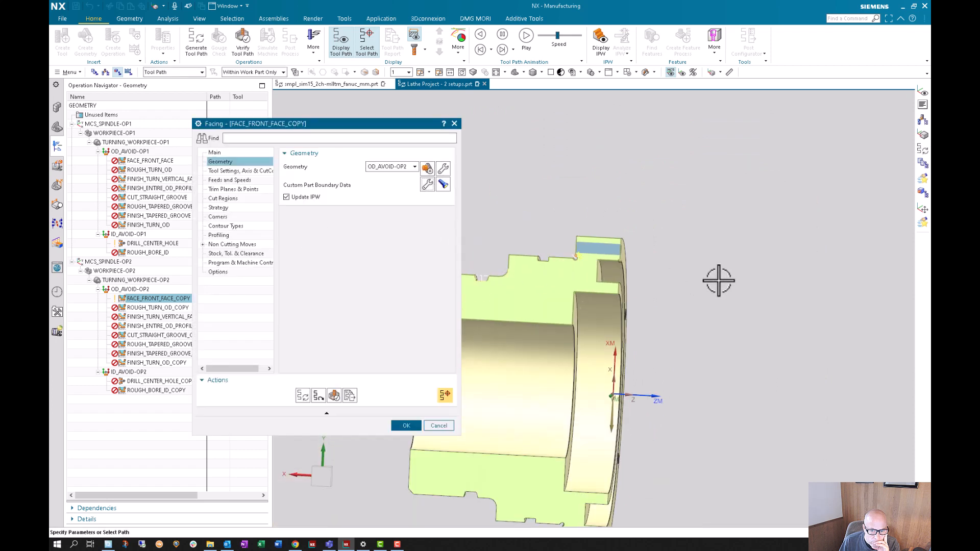
# - Recheck the tool orientation and Axial Trim Plane 1 point of FACE_FRONT_FACE_COPY, and regenerate its tool path
pyautogui.click(243, 171)
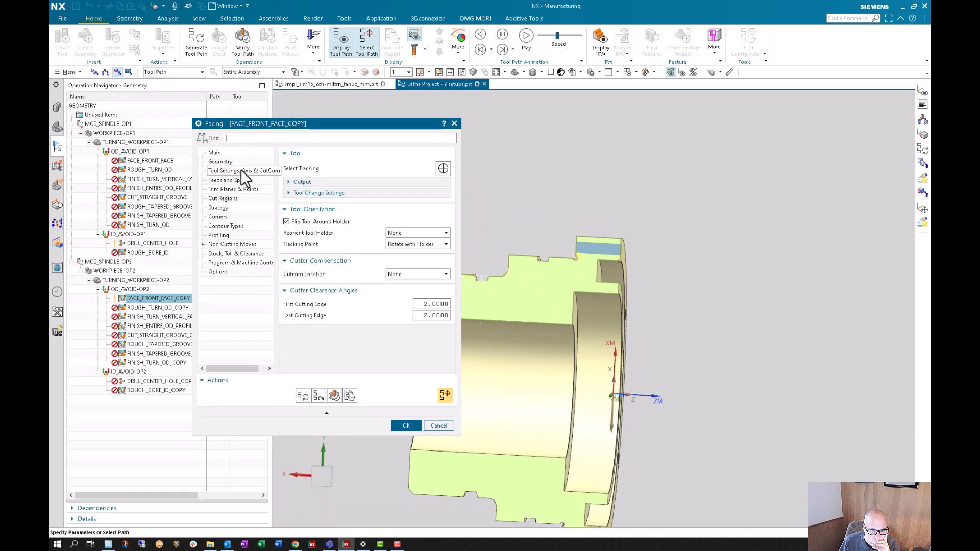
pyautogui.click(213, 152)
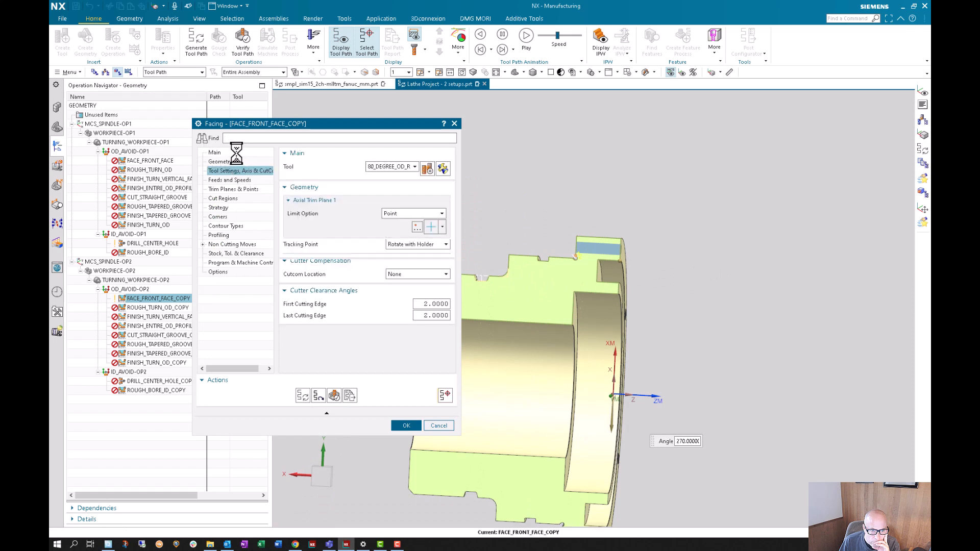
pyautogui.click(374, 228)
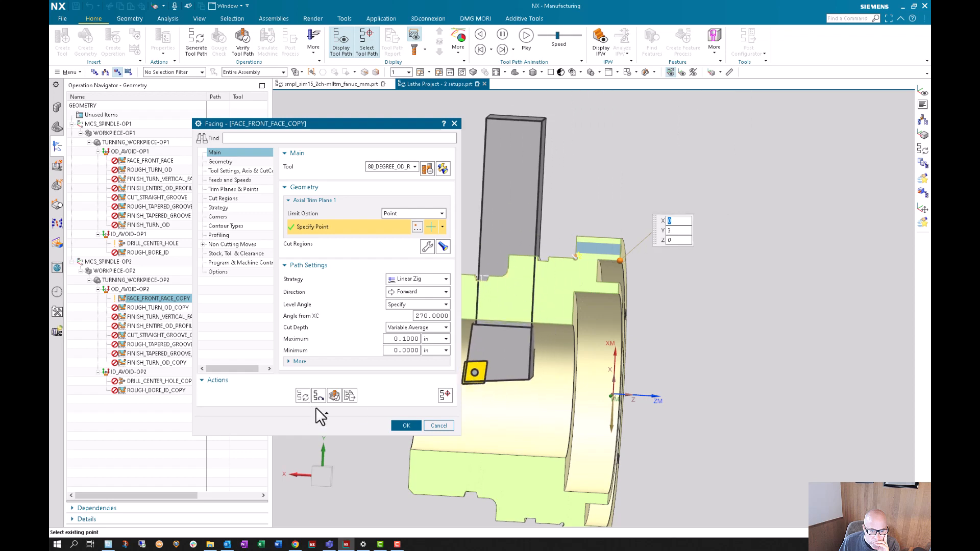
pyautogui.click(301, 393)
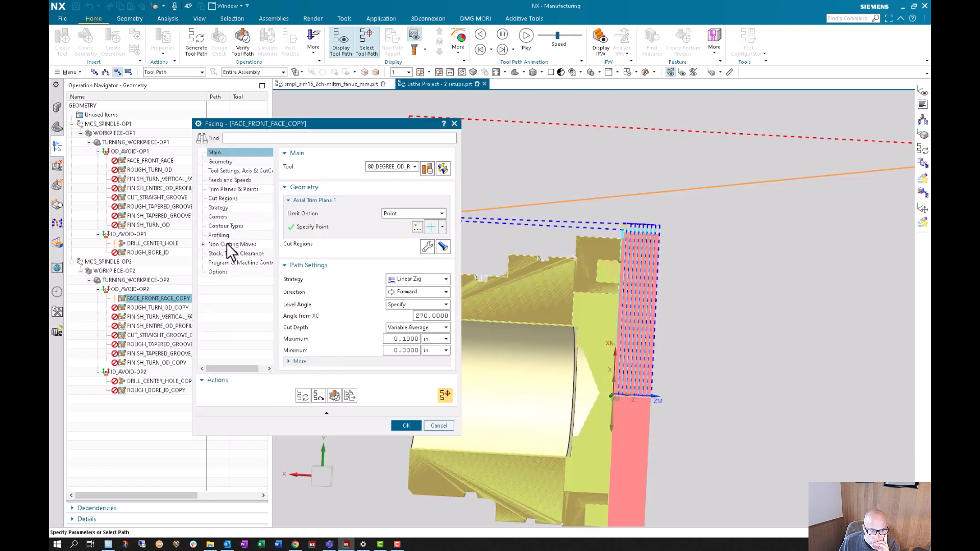
# - Review the From Point, start point and start motion type in the FACE_FRONT_FACE_COPY approach moves, and cancel the operation edit
pyautogui.click(226, 244)
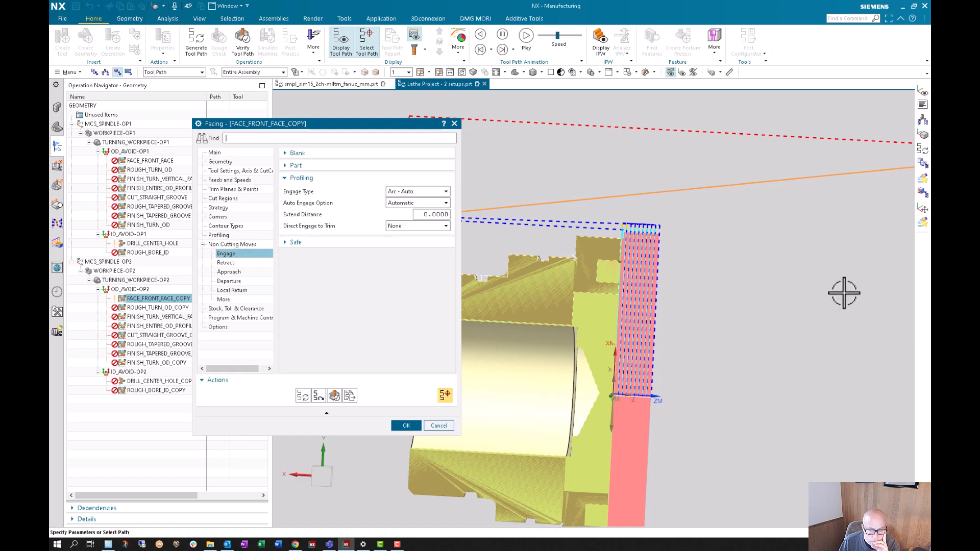
pyautogui.scroll(-4, 805, 280)
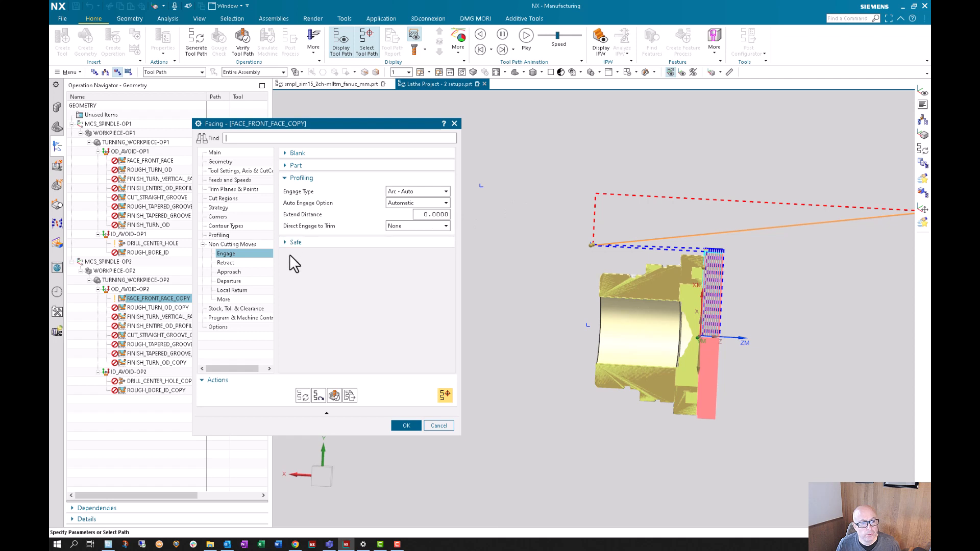
pyautogui.click(230, 272)
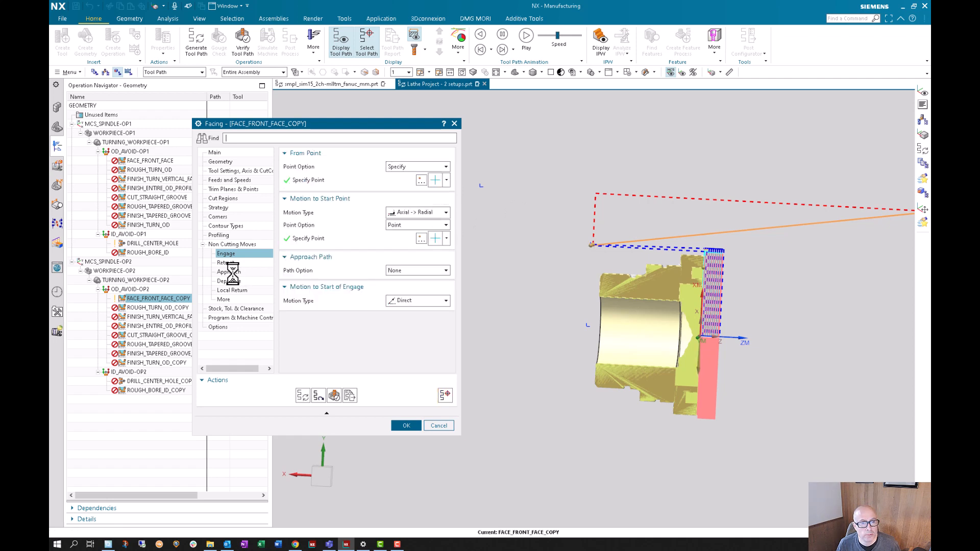
pyautogui.click(325, 178)
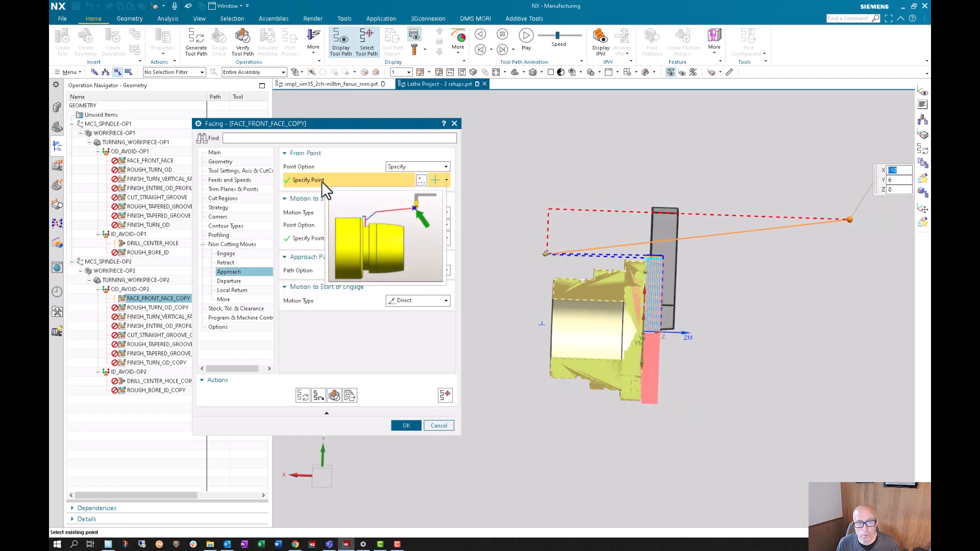
pyautogui.click(299, 239)
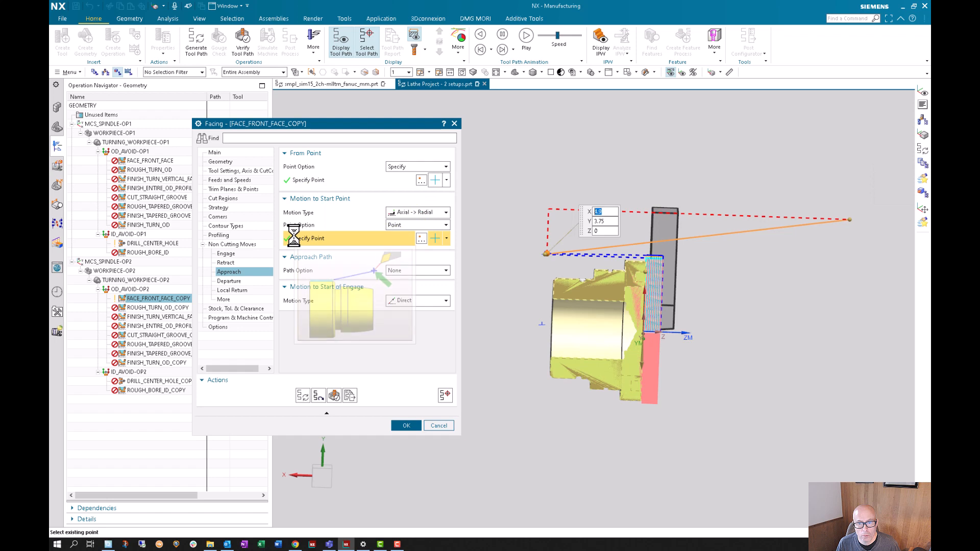
pyautogui.click(399, 226)
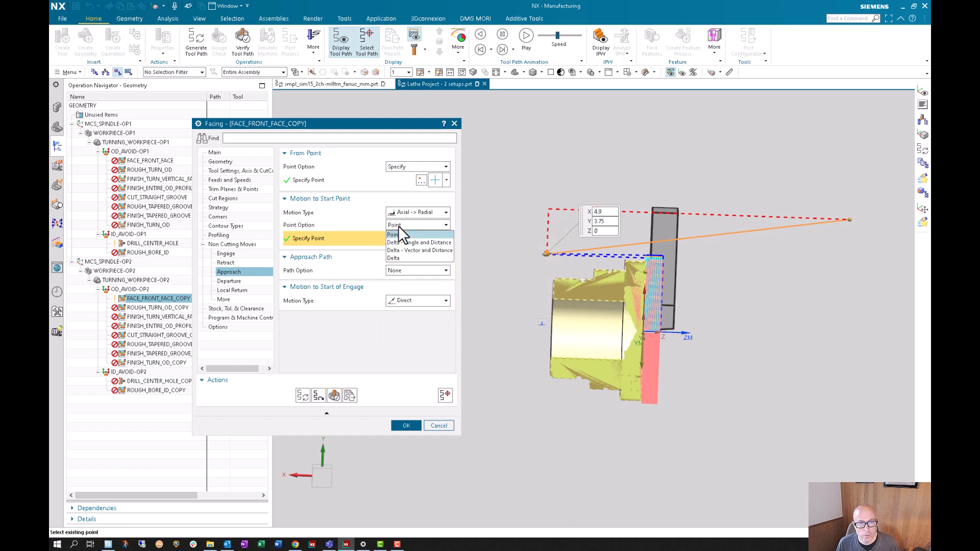
pyautogui.click(401, 234)
pyautogui.click(415, 208)
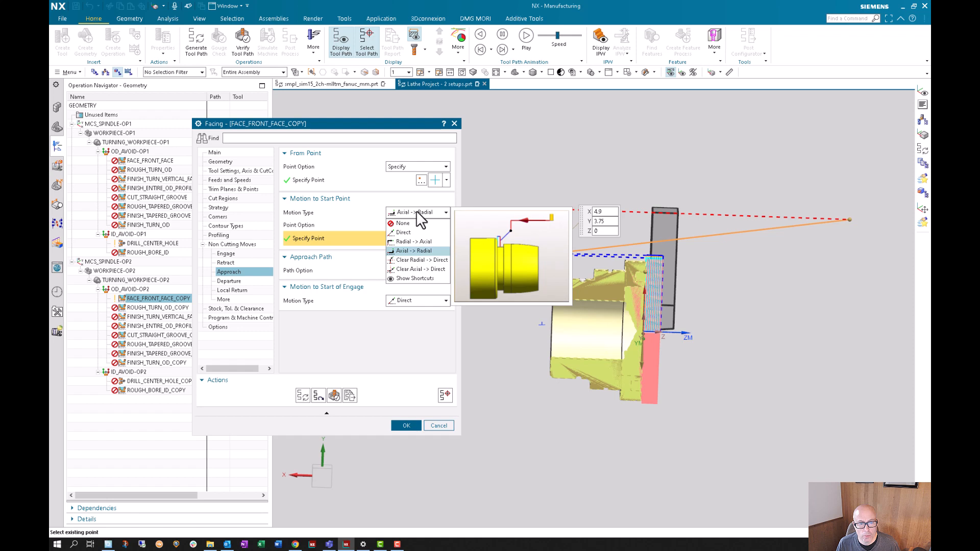
pyautogui.click(415, 210)
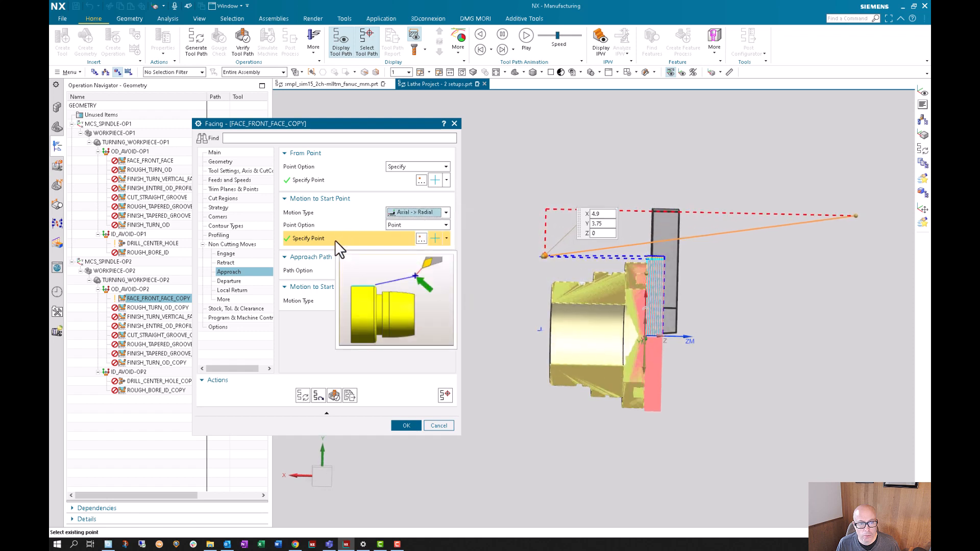
pyautogui.click(439, 426)
# - Redefine the start point of OD_AVOID-OP2 relative to the WCS, setting its XC coordinate to 4.9 in
pyautogui.doubleClick(142, 290)
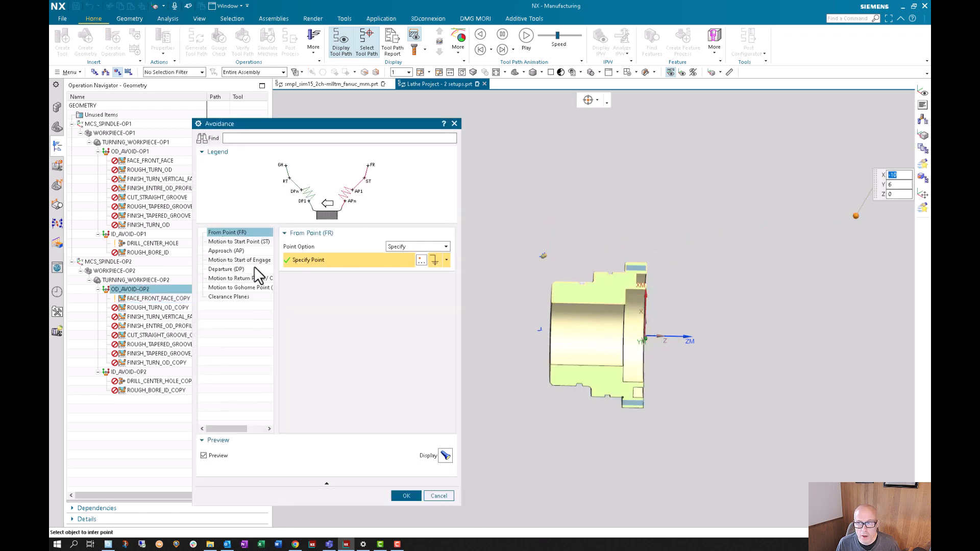
pyautogui.click(246, 242)
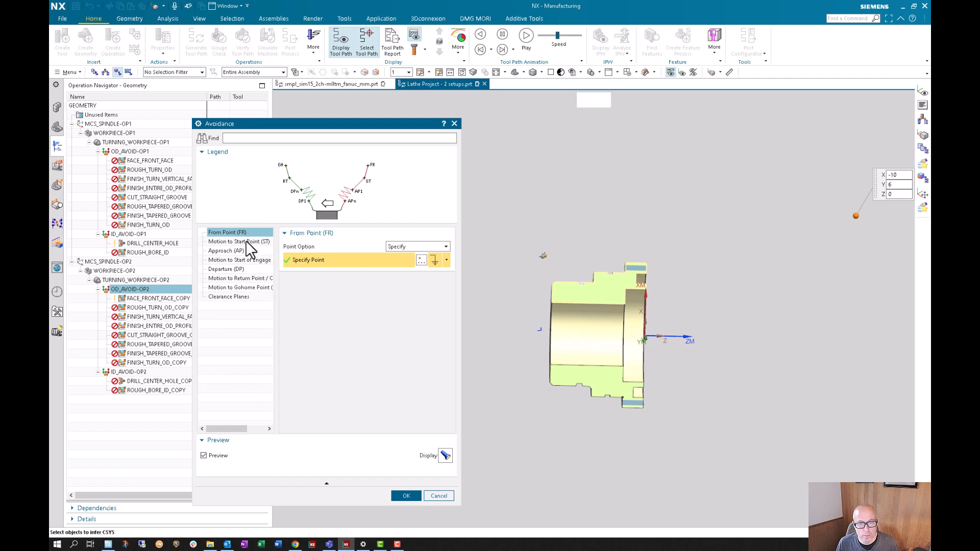
pyautogui.click(232, 251)
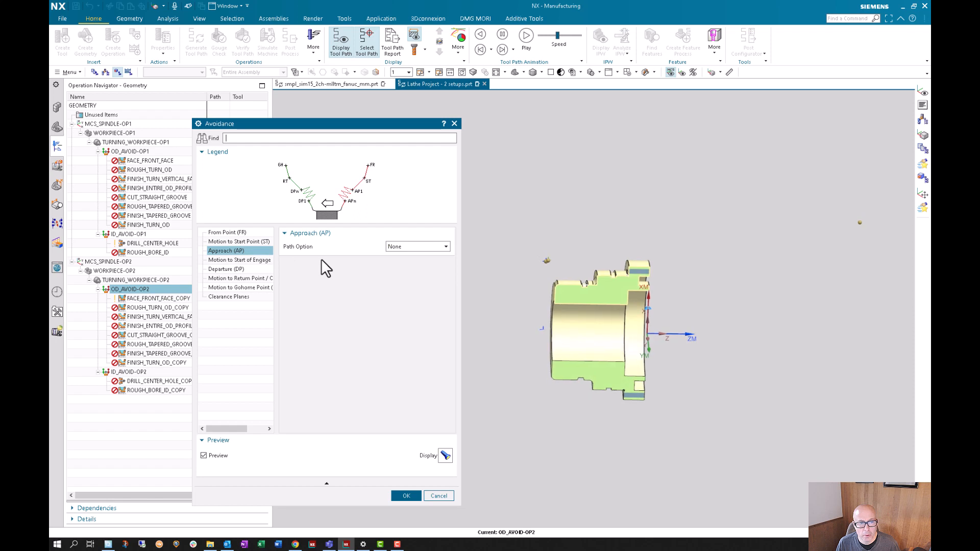
pyautogui.click(228, 242)
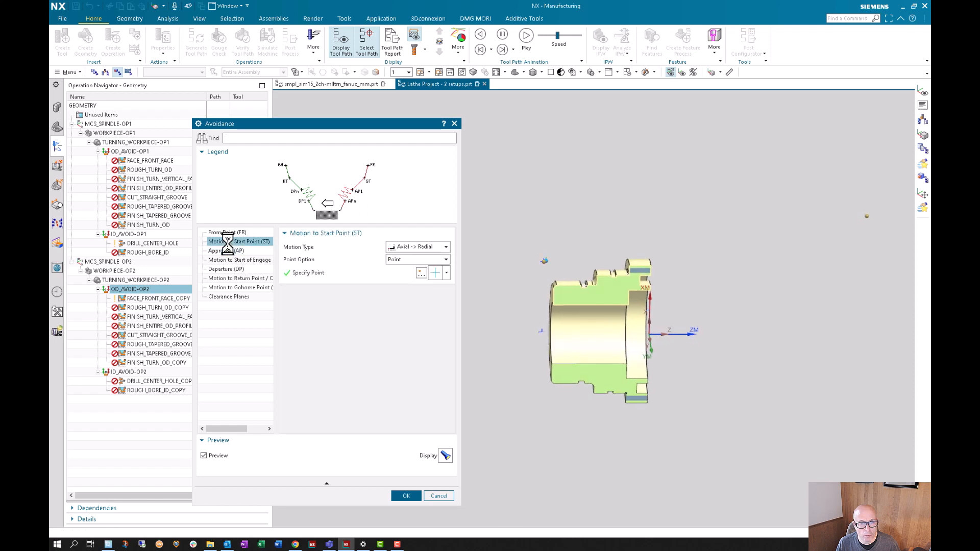
pyautogui.click(421, 273)
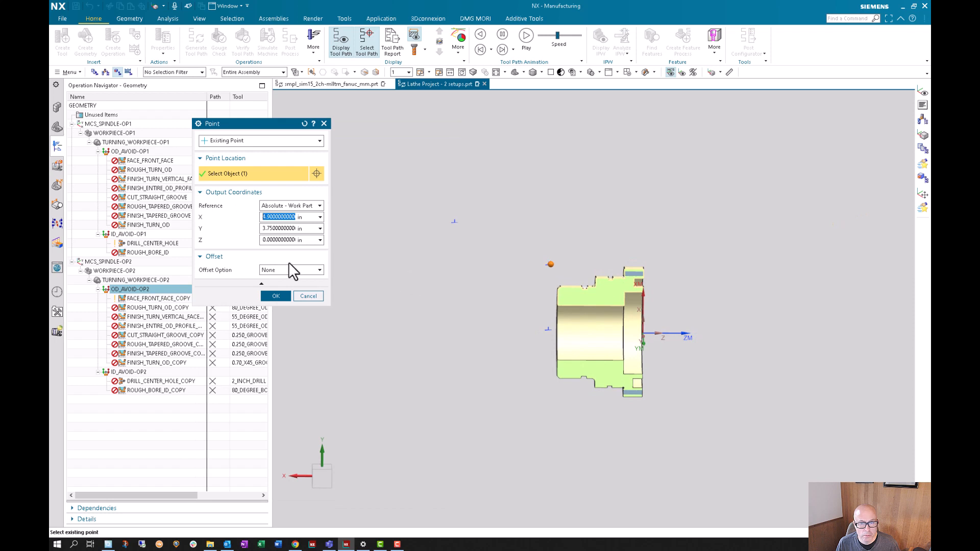
pyautogui.click(304, 205)
pyautogui.click(280, 227)
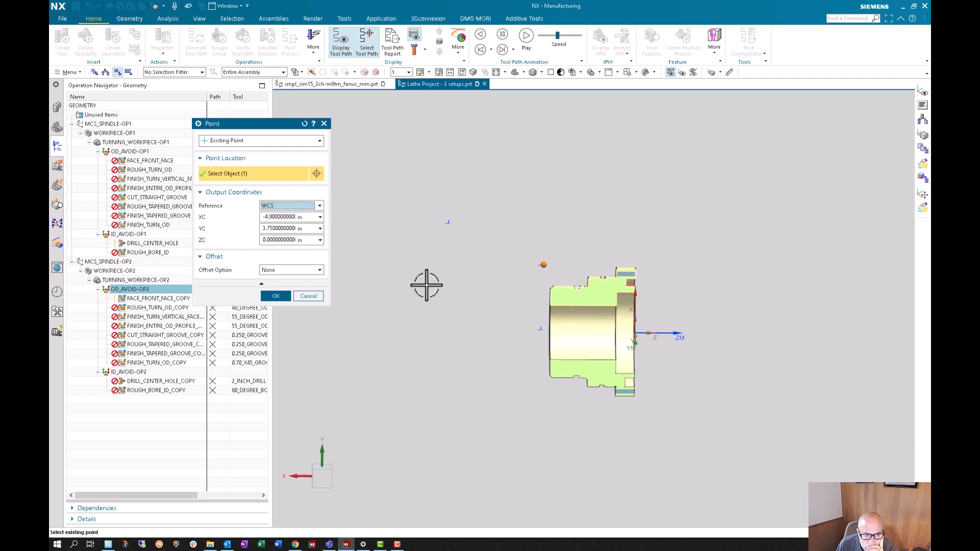
pyautogui.doubleClick(275, 215)
pyautogui.write('4.9')
pyautogui.press('Return')
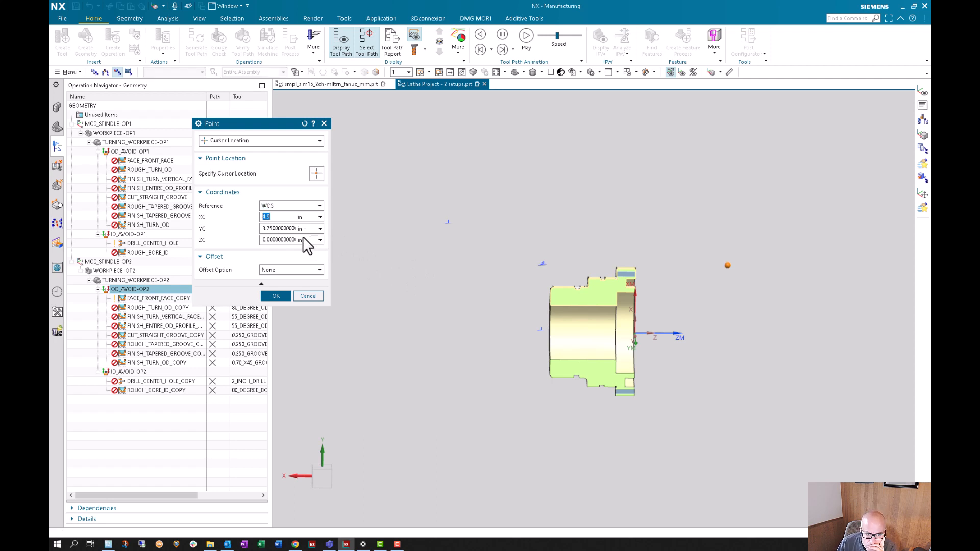
pyautogui.click(276, 296)
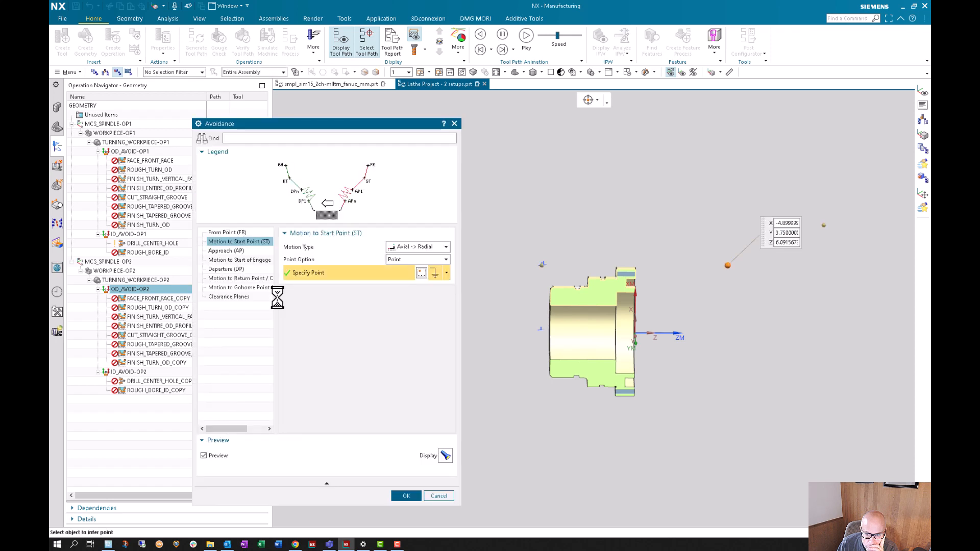
# - Set the X coordinate of the OD_AVOID-OP2 return point to -5 in, check the clearance planes and accept the avoidance settings
pyautogui.click(228, 251)
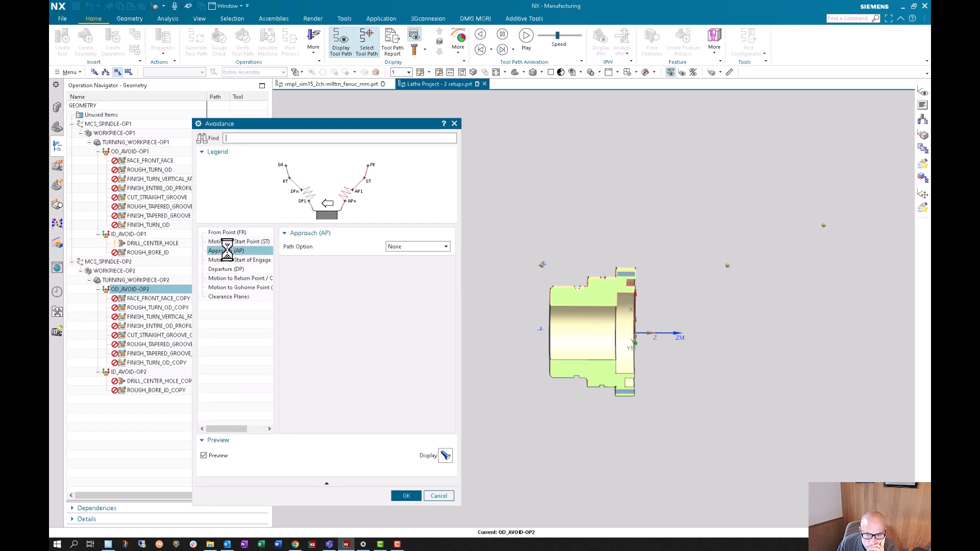
pyautogui.click(227, 260)
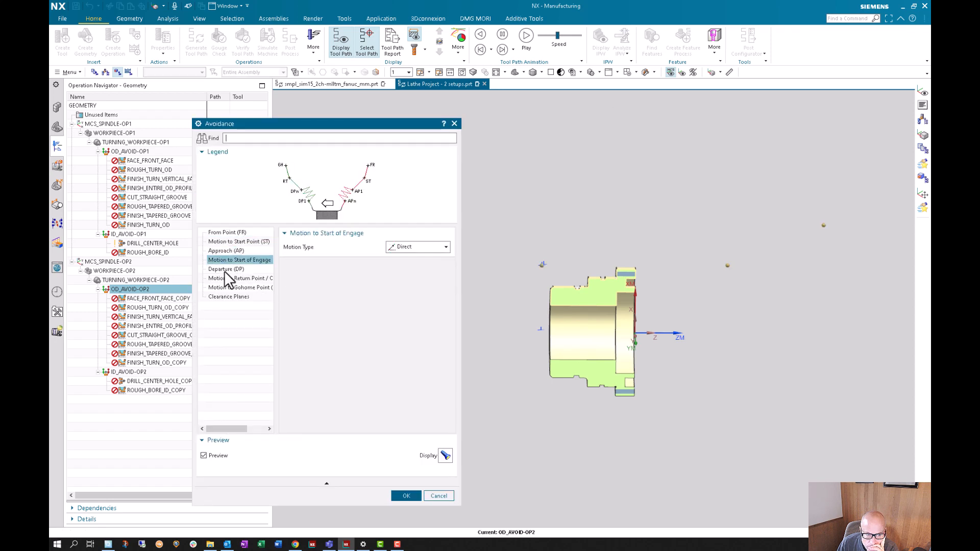
pyautogui.click(226, 269)
pyautogui.click(227, 278)
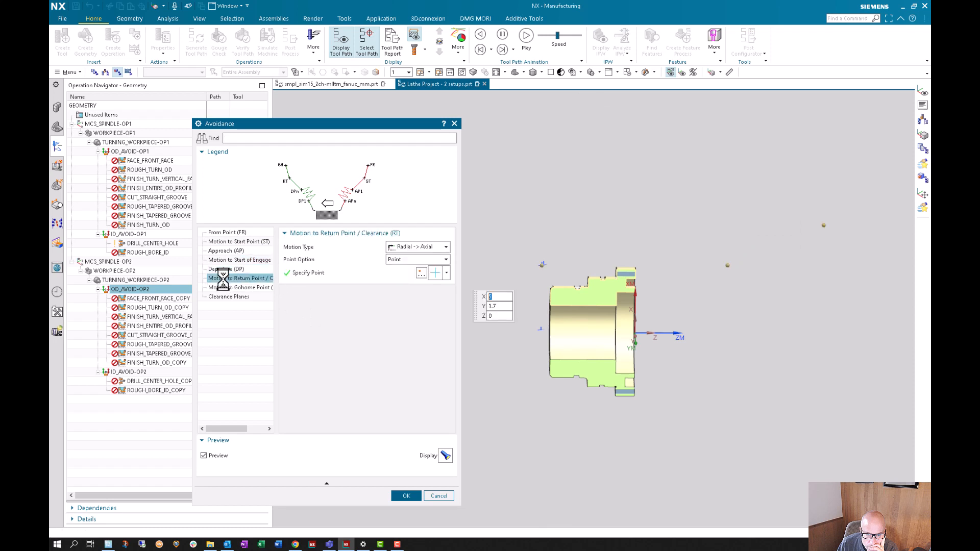
pyautogui.click(421, 273)
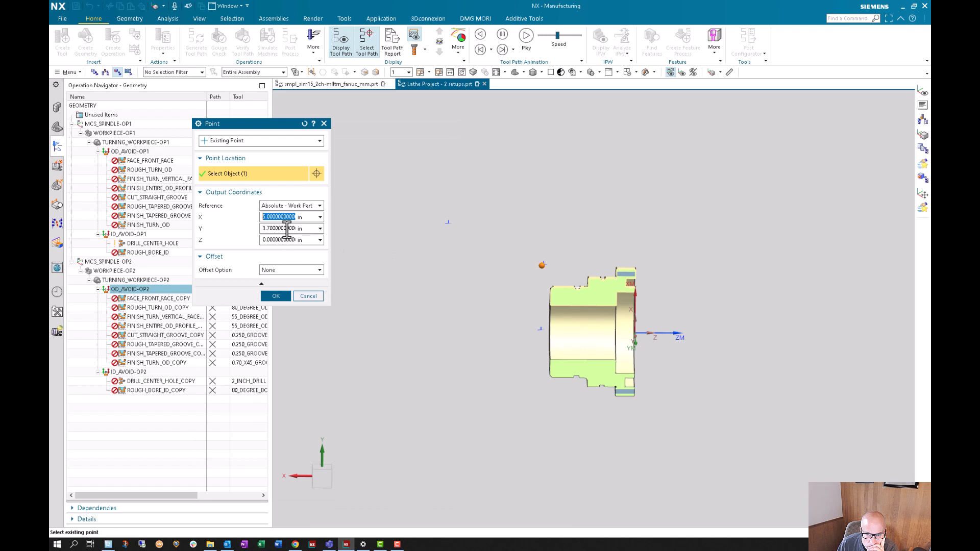
pyautogui.write('+')
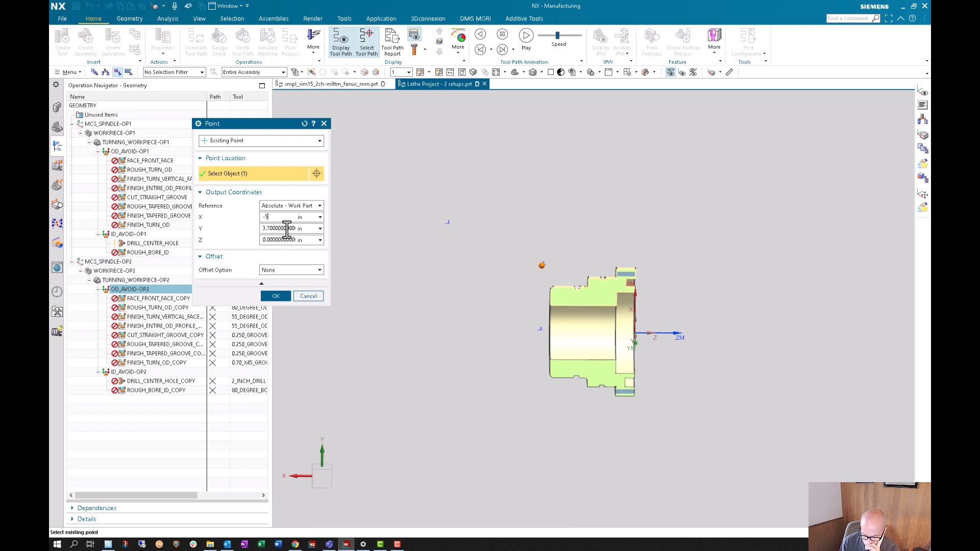
pyautogui.write('5')
pyautogui.click(276, 296)
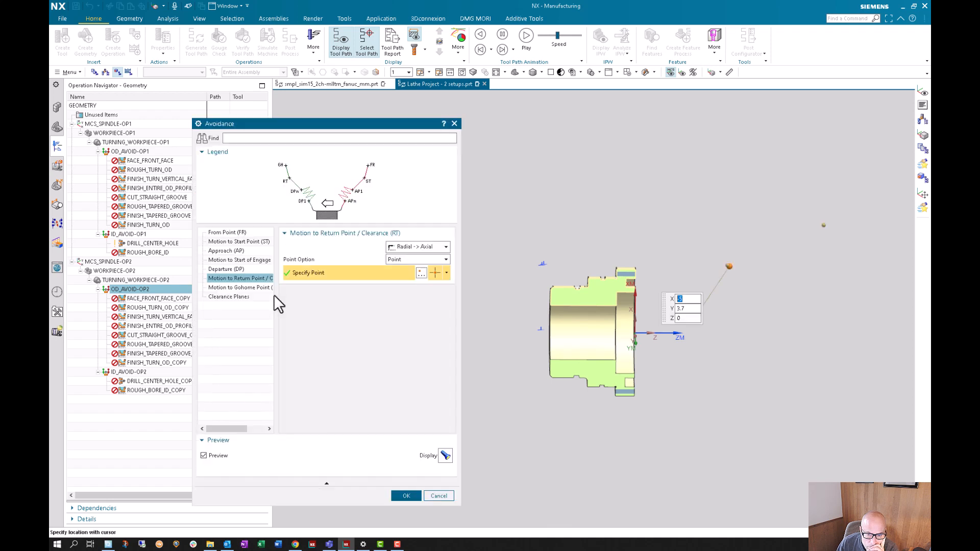
pyautogui.click(235, 287)
pyautogui.click(237, 297)
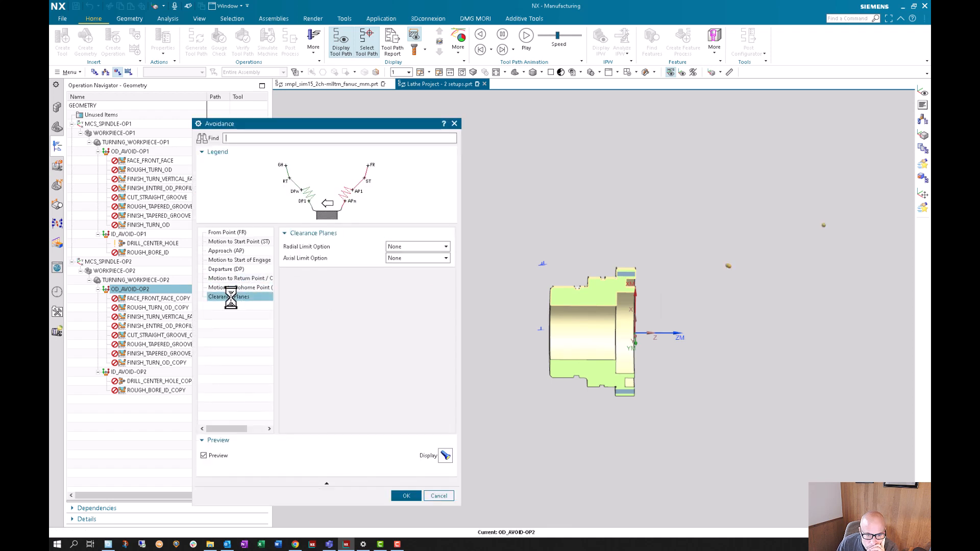
pyautogui.click(406, 496)
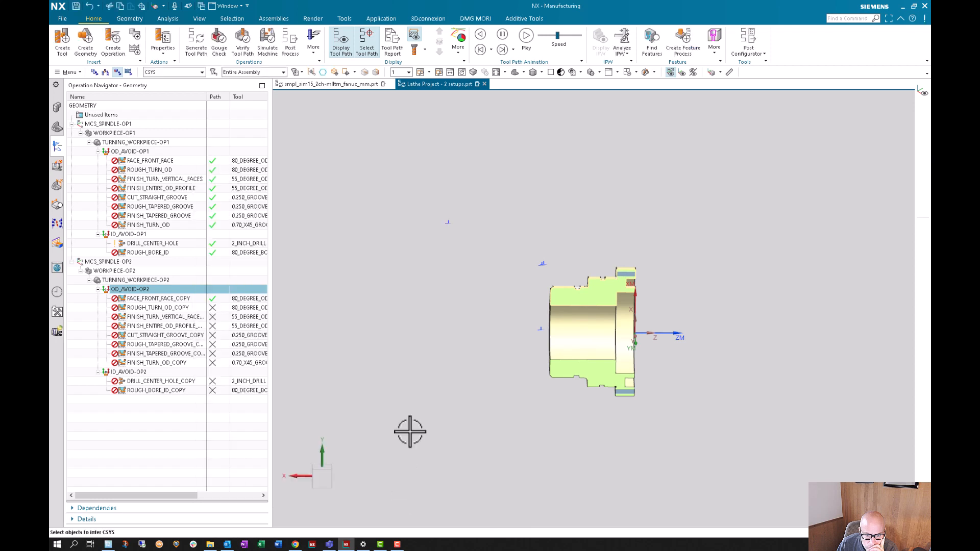
# - Regenerate the FACE_FRONT_FACE_COPY tool path with the updated avoidance points
pyautogui.click(153, 300)
pyautogui.rightClick(153, 300)
pyautogui.click(172, 376)
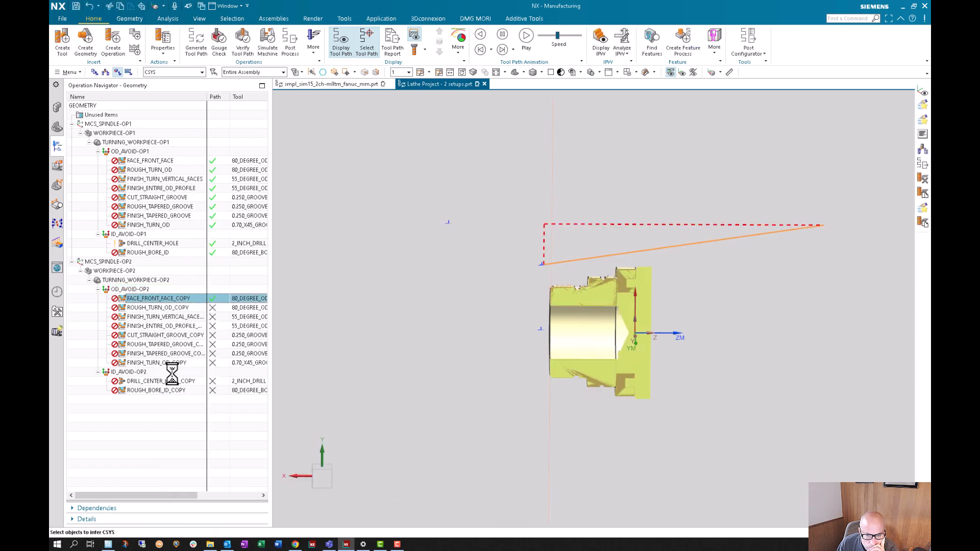
pyautogui.click(420, 289)
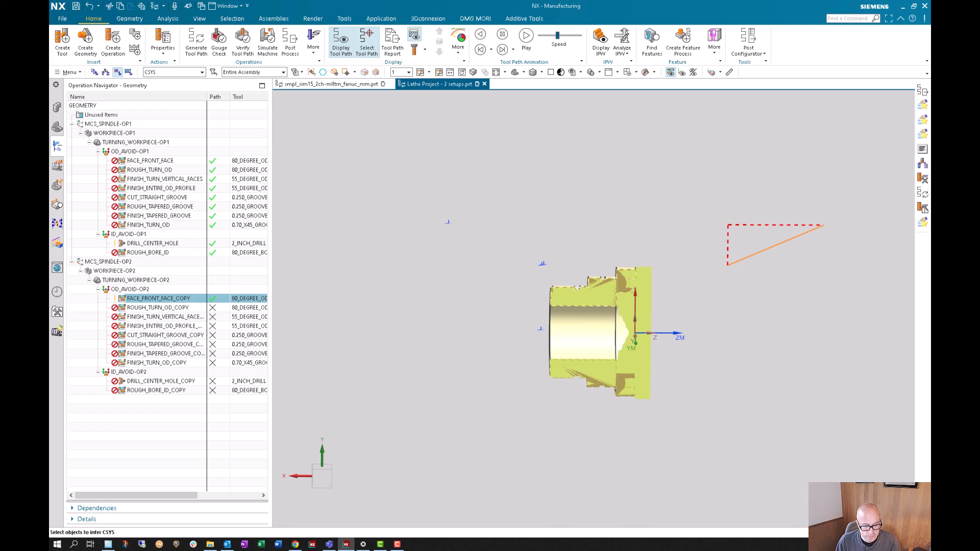
# - Set the XC coordinate of the OD_AVOID-OP2 start point to 1 in relative to the WCS and accept the avoidance settings
pyautogui.doubleClick(130, 289)
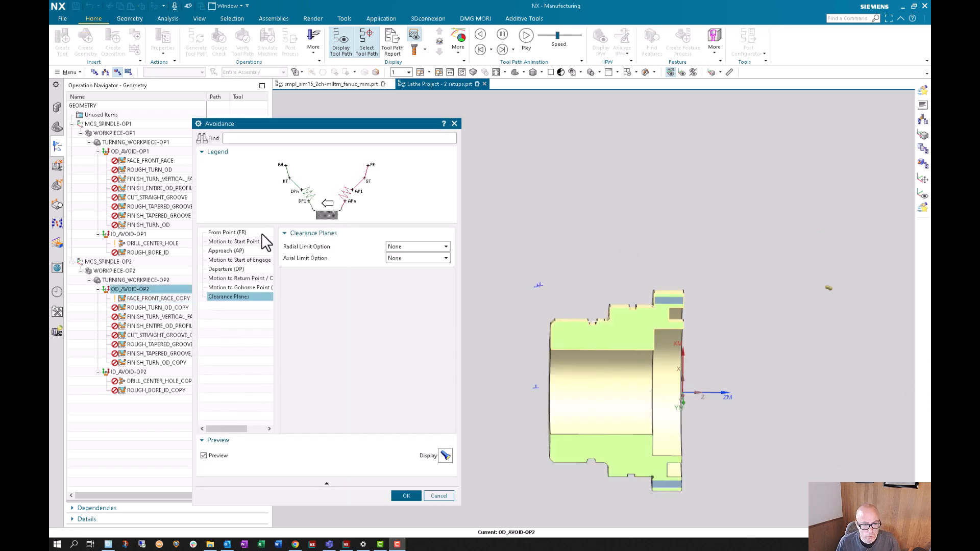
pyautogui.click(241, 241)
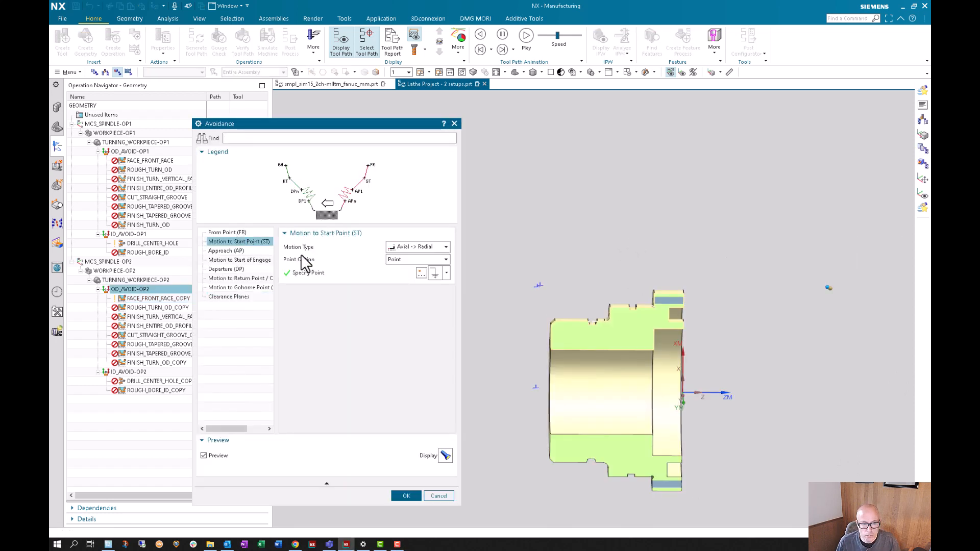
pyautogui.click(421, 273)
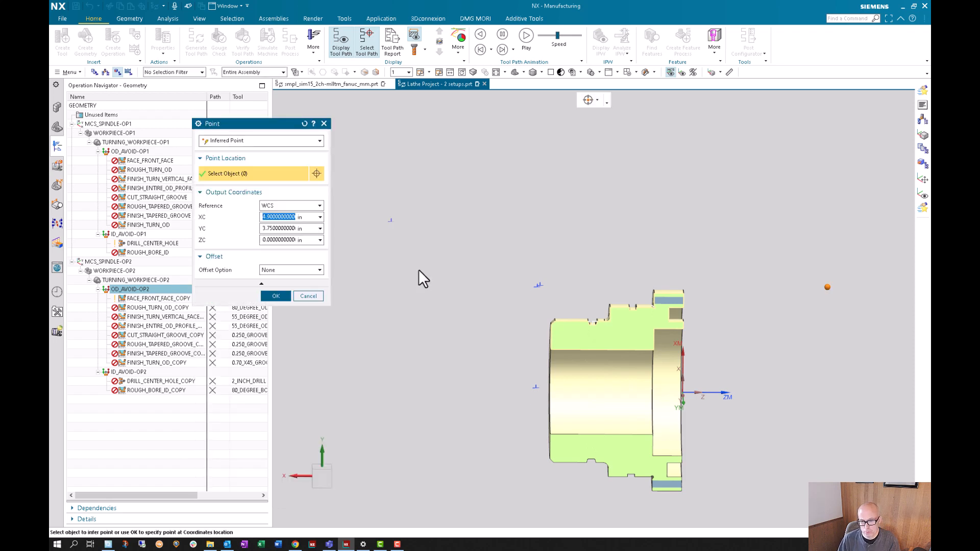
pyautogui.write('0')
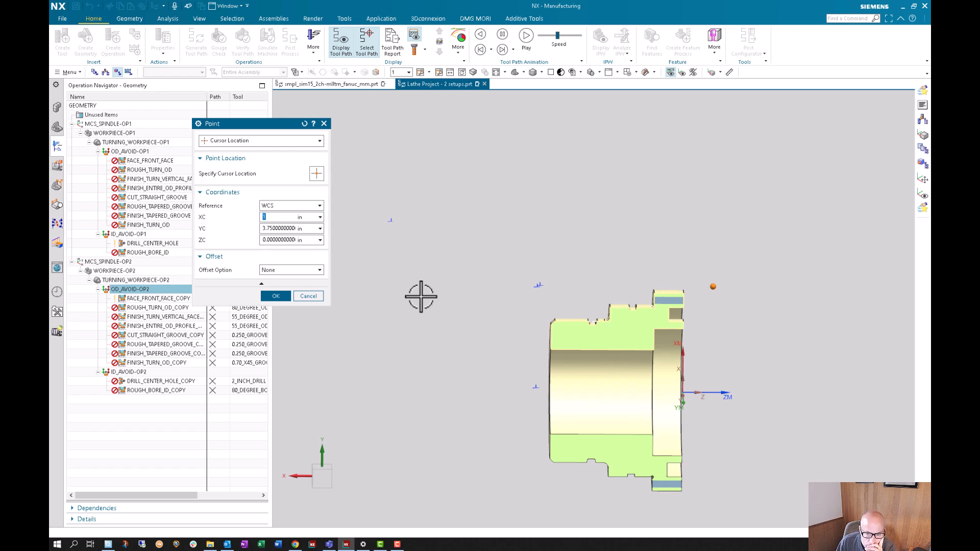
pyautogui.click(280, 296)
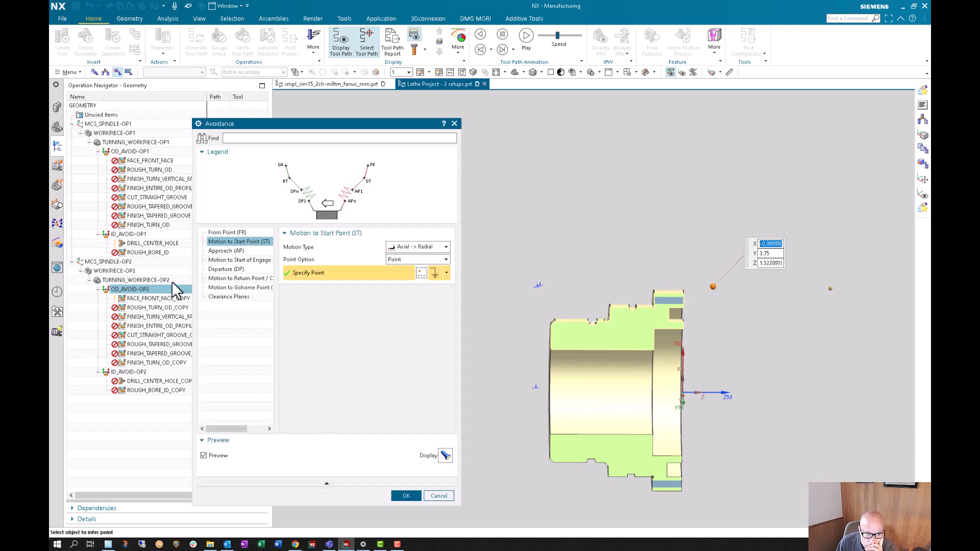
pyautogui.click(400, 496)
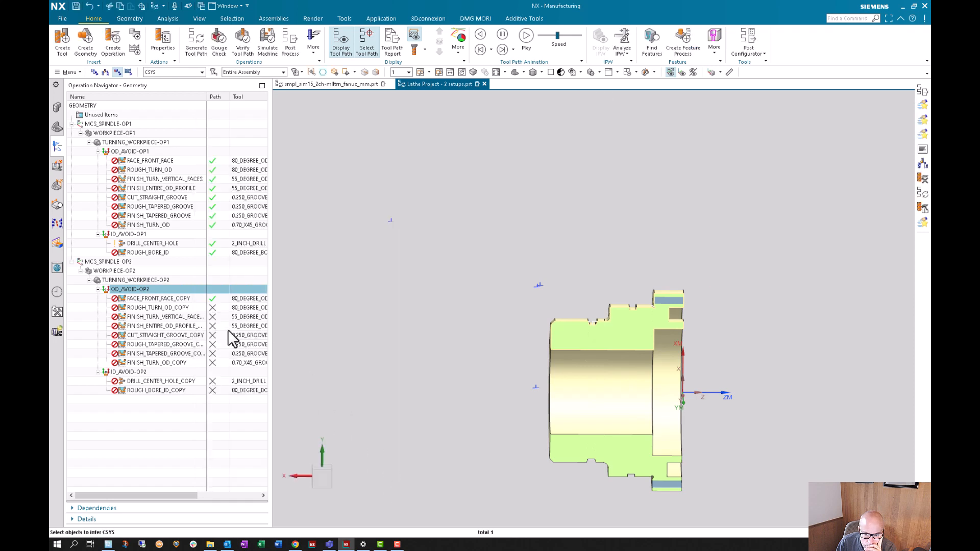
# - Inspect Feature Group (8) in the model history, checking its blank spun outline, fixed datum plane and mirror body
pyautogui.click(61, 132)
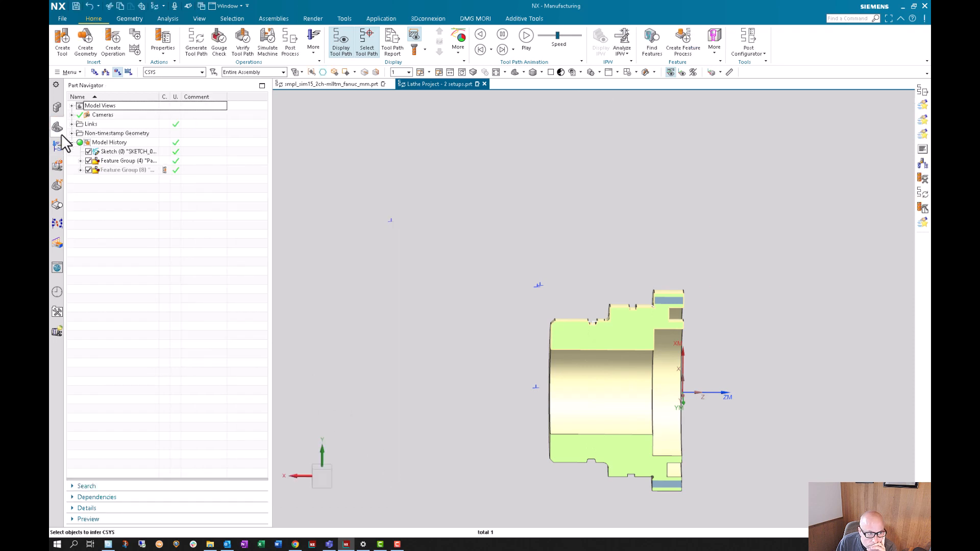
pyautogui.click(89, 170)
pyautogui.click(80, 170)
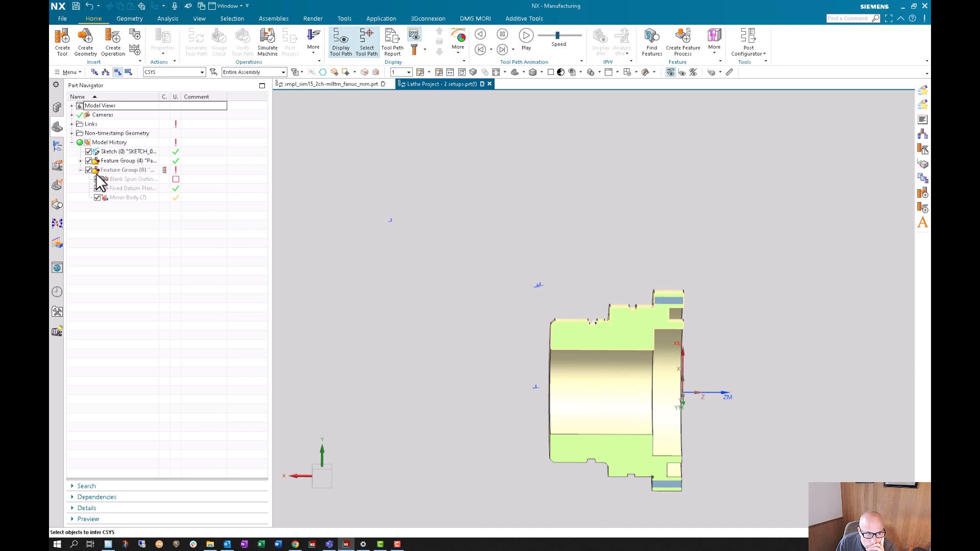
pyautogui.click(116, 180)
pyautogui.click(110, 171)
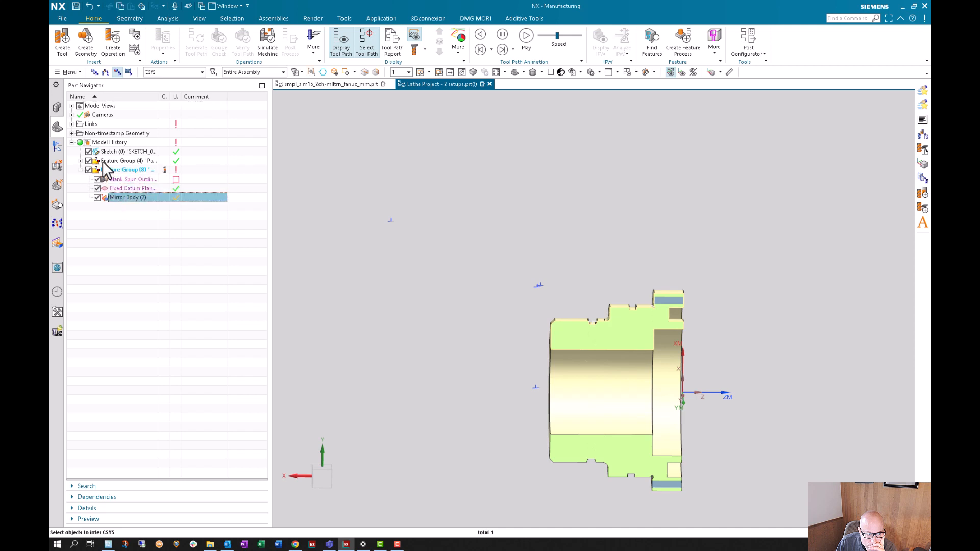
pyautogui.click(80, 170)
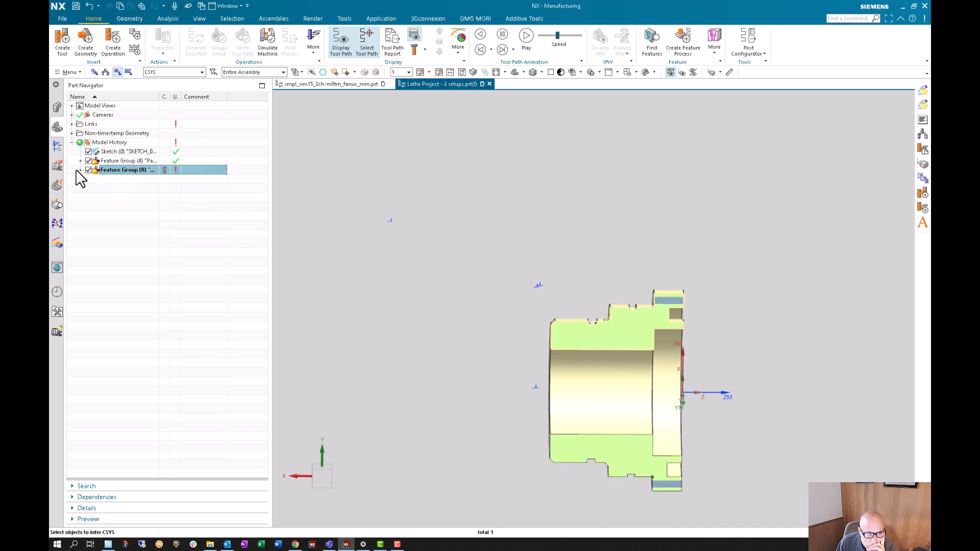
# - Display the part and blank boundaries of TURNING_WORKPIECE-OP2 against the model and close its settings
pyautogui.click(57, 147)
pyautogui.click(128, 280)
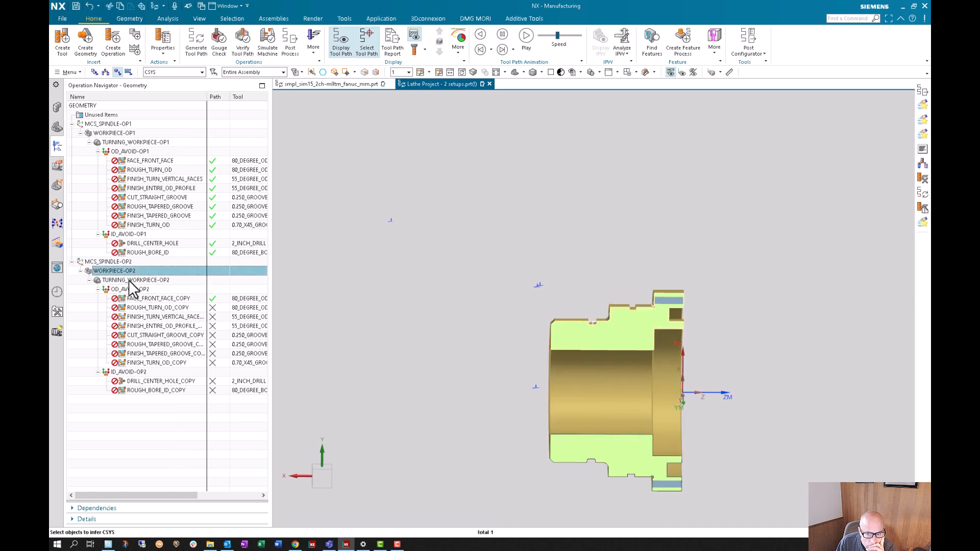
pyautogui.doubleClick(129, 280)
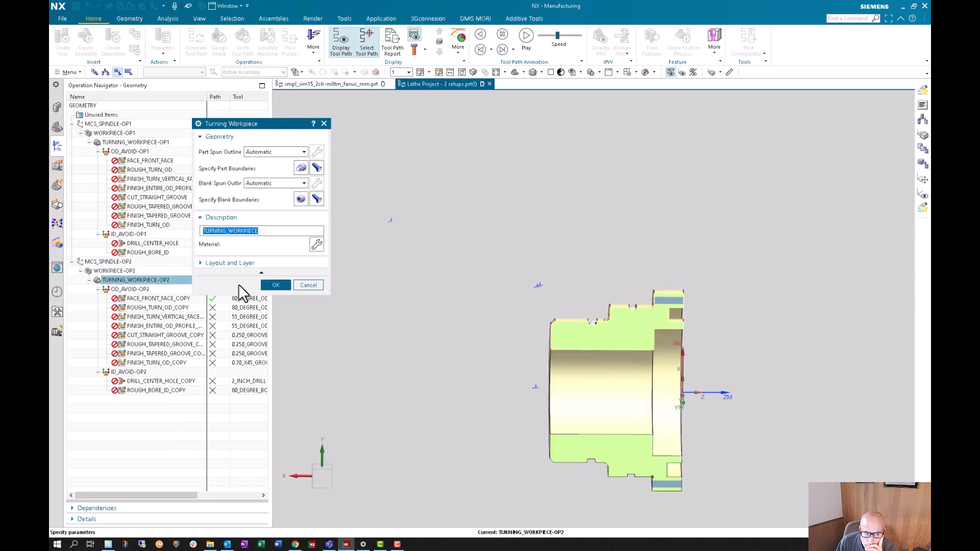
pyautogui.click(316, 167)
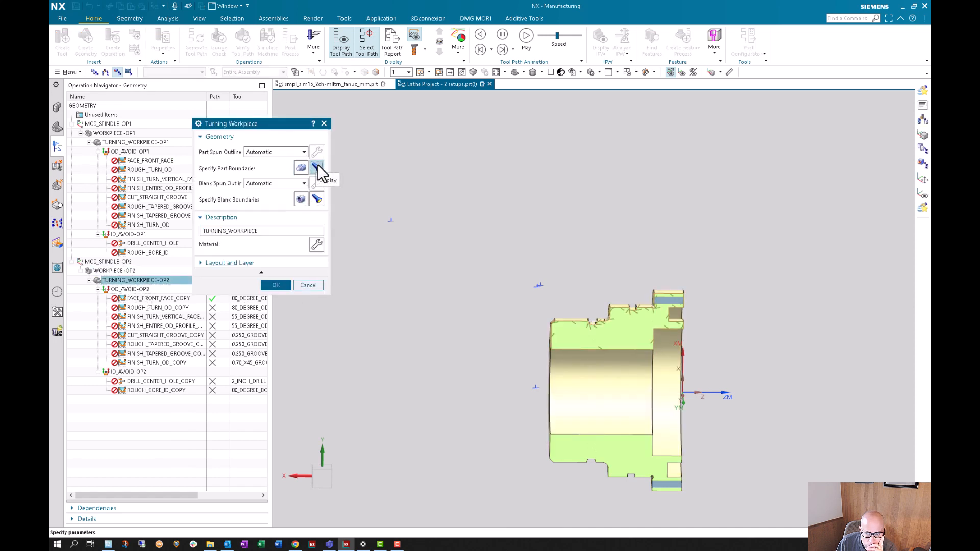
pyautogui.click(317, 199)
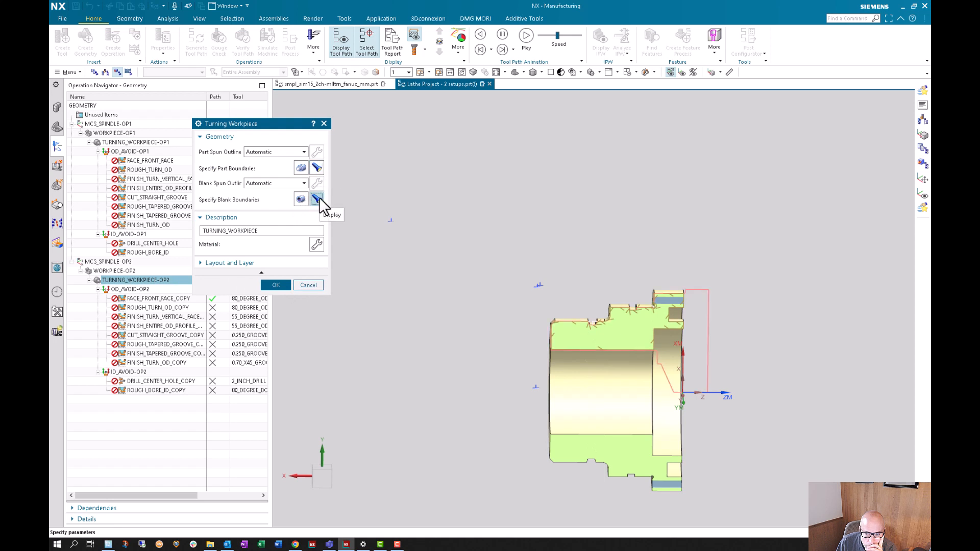
pyautogui.click(278, 285)
# - Set the OD_AVOID-OP2 start point to XC 2 in and YC 4 in relative to the WCS
pyautogui.click(123, 272)
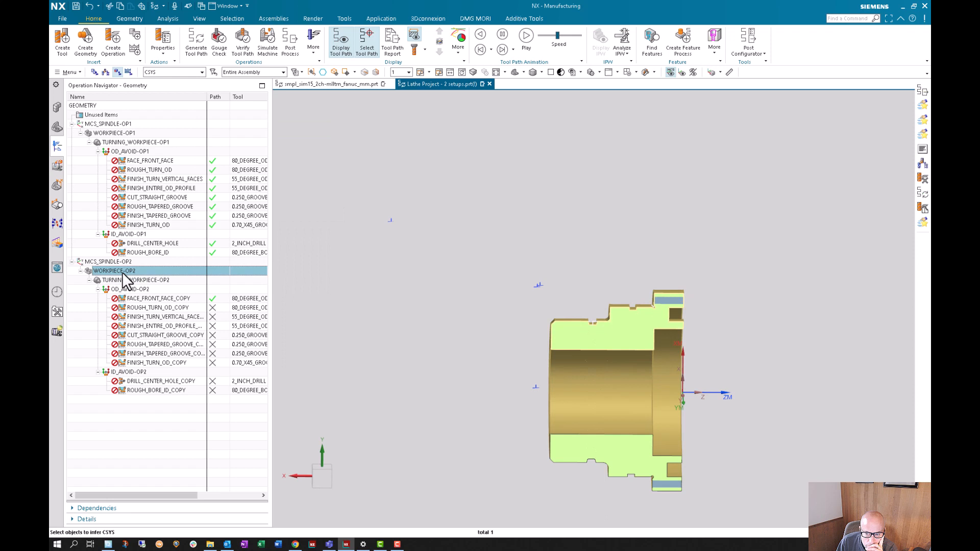
pyautogui.click(124, 262)
pyautogui.click(131, 289)
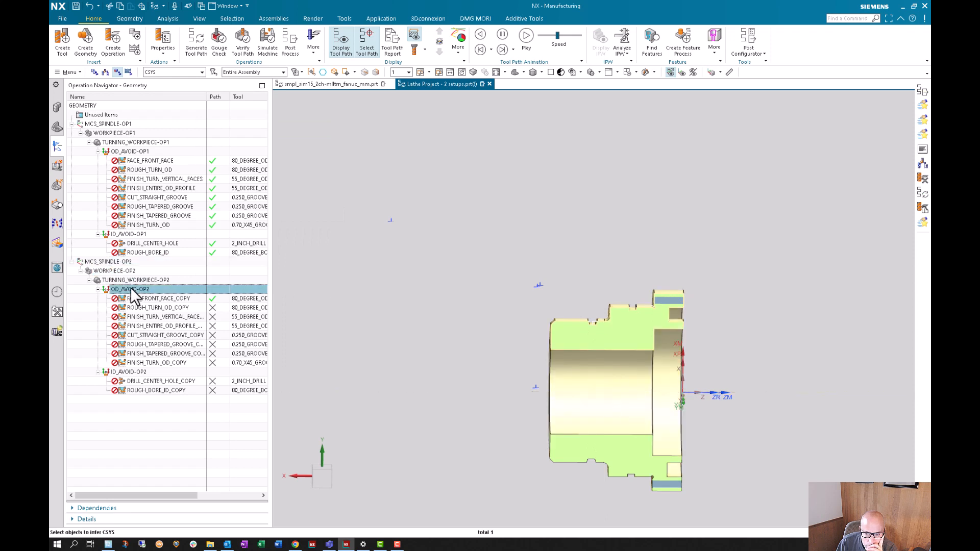
pyautogui.doubleClick(130, 288)
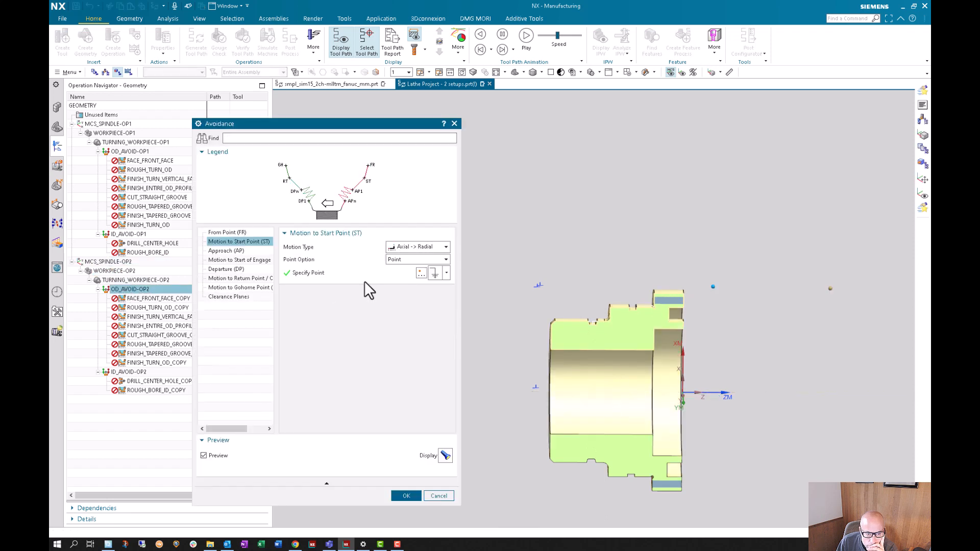
pyautogui.click(421, 273)
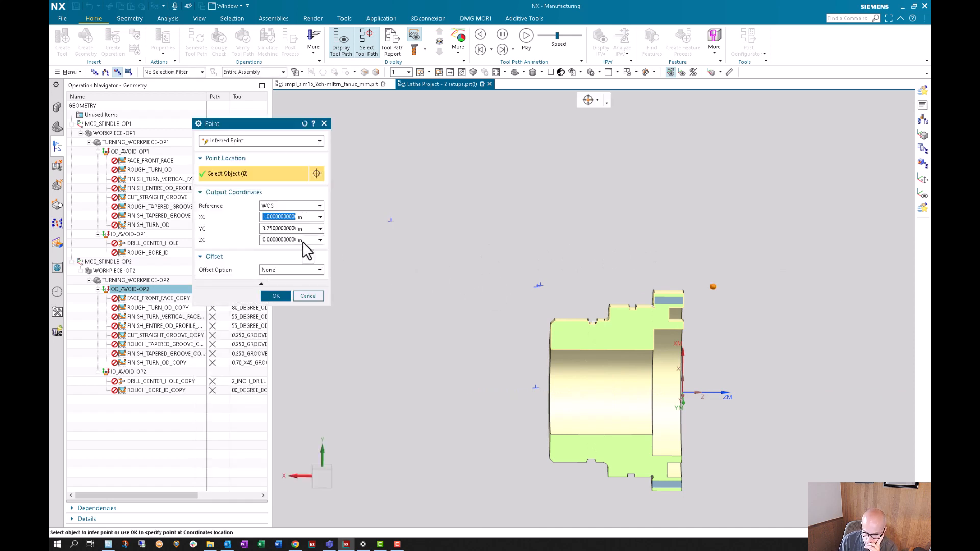
pyautogui.write('2')
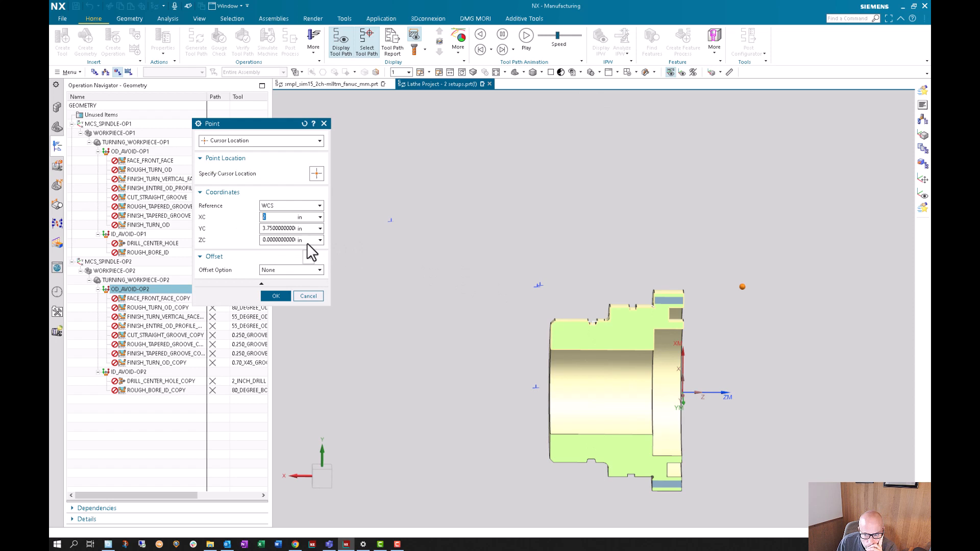
pyautogui.click(280, 229)
pyautogui.write('4')
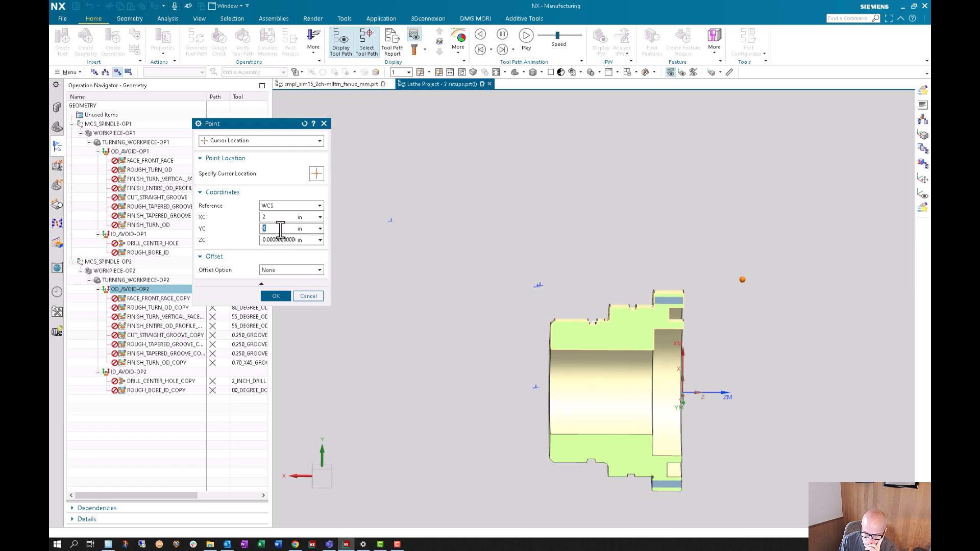
pyautogui.click(276, 296)
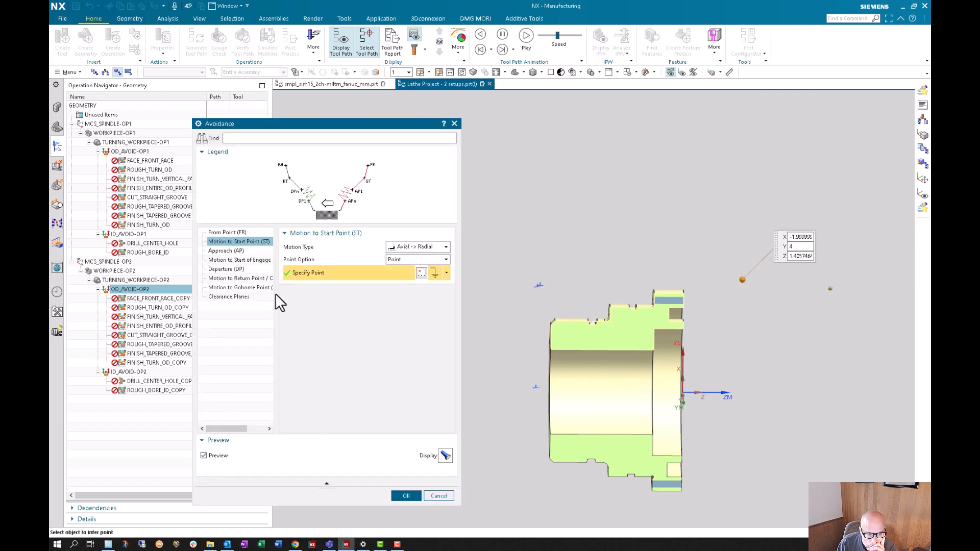
pyautogui.click(228, 260)
pyautogui.click(227, 269)
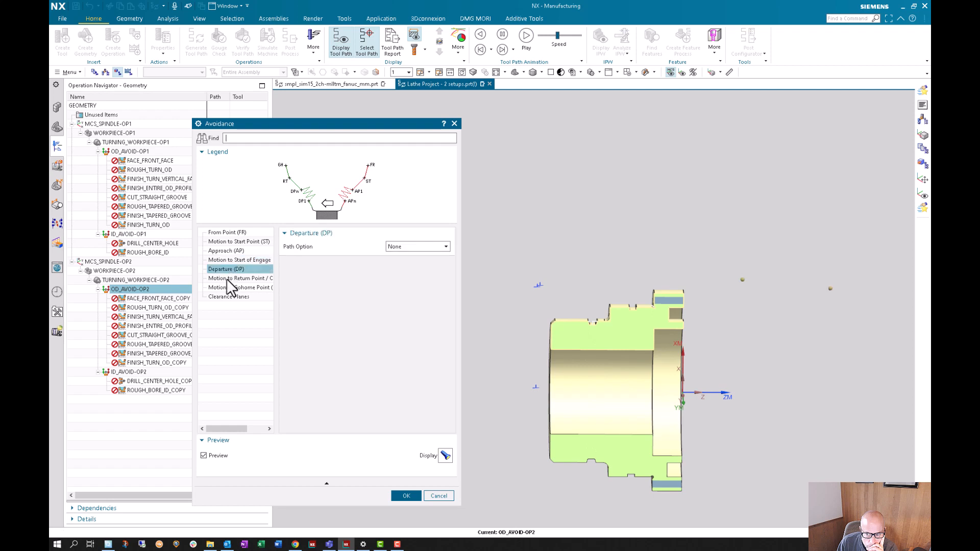
pyautogui.click(227, 278)
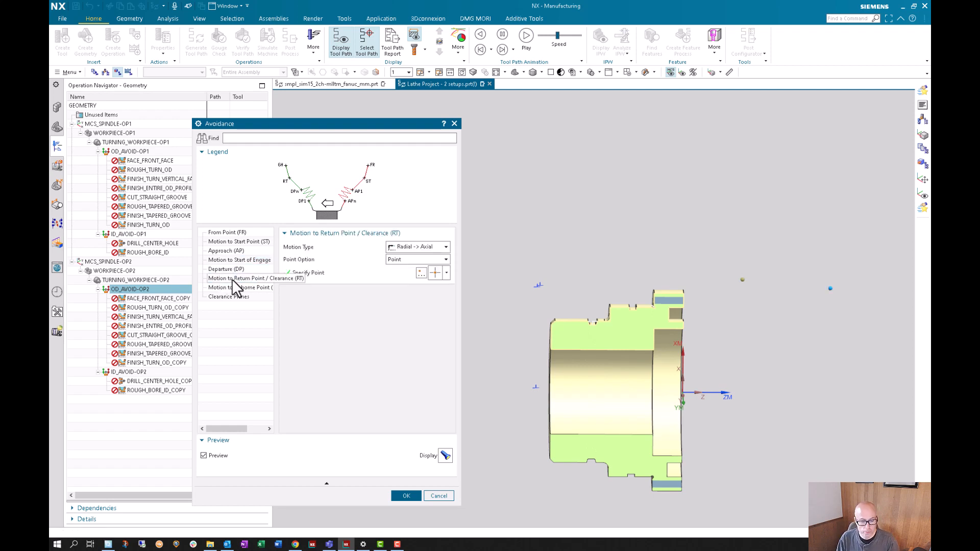
pyautogui.click(420, 275)
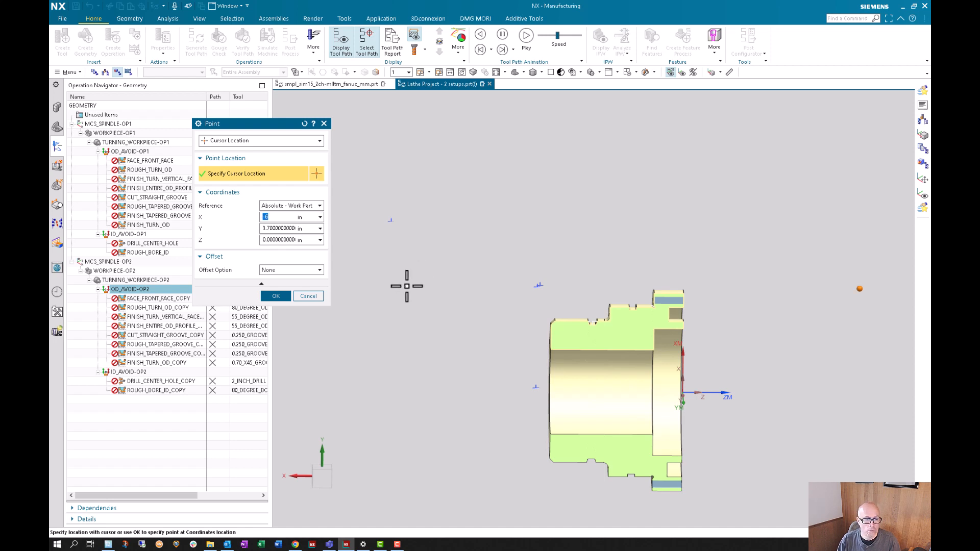
pyautogui.click(316, 298)
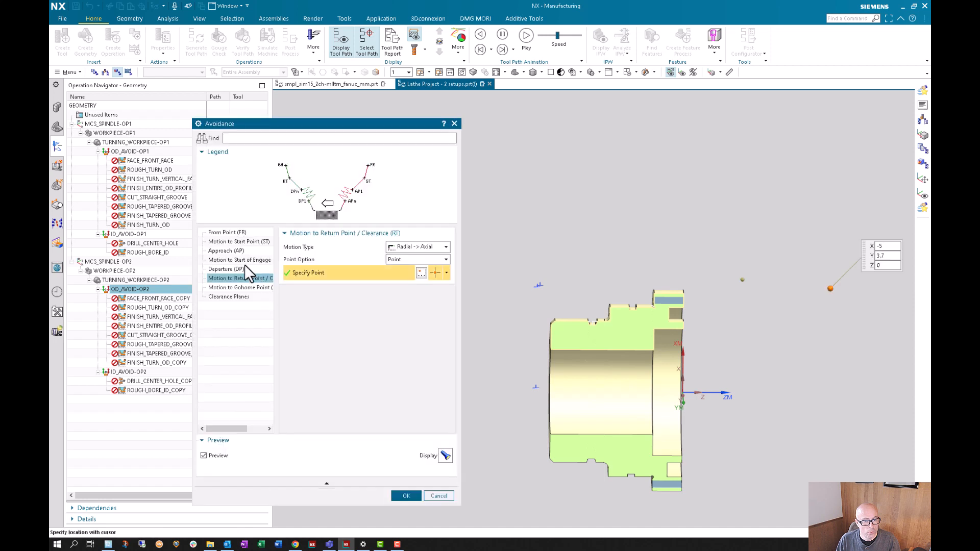
# - Check the WCS coordinates of the avoidance start point
pyautogui.click(230, 250)
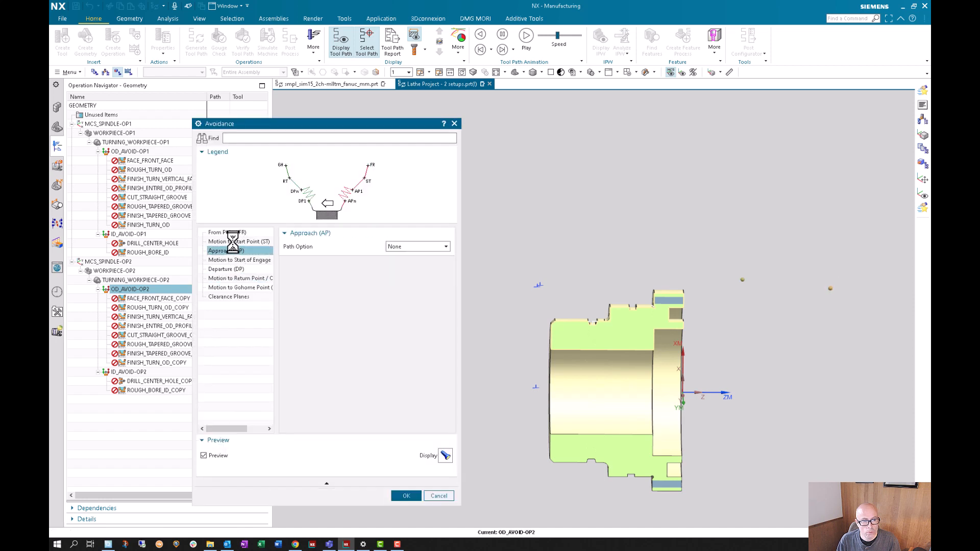
pyautogui.click(420, 273)
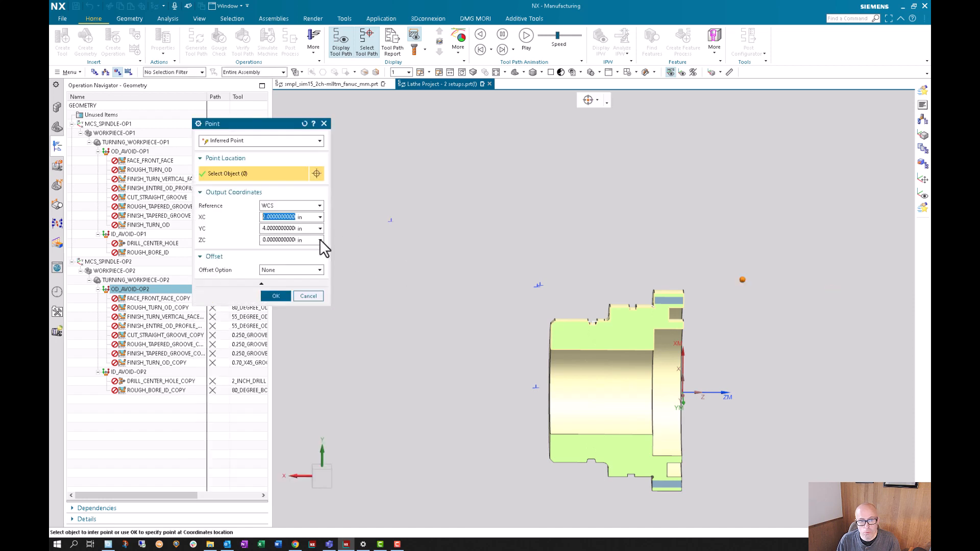
pyautogui.click(275, 297)
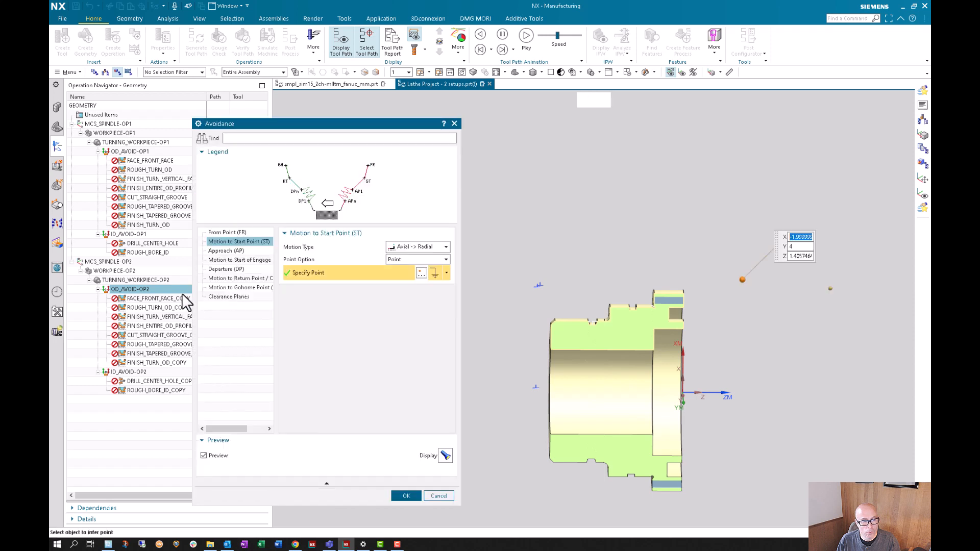
# - Set the return point to XC 2 in and YC 4 in relative to the WCS and accept the avoidance settings
pyautogui.click(216, 259)
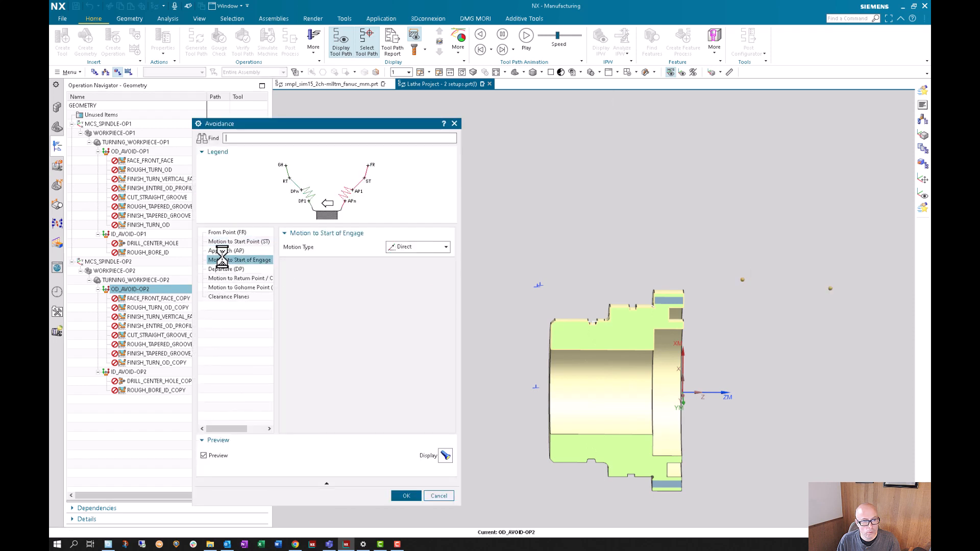
pyautogui.click(225, 269)
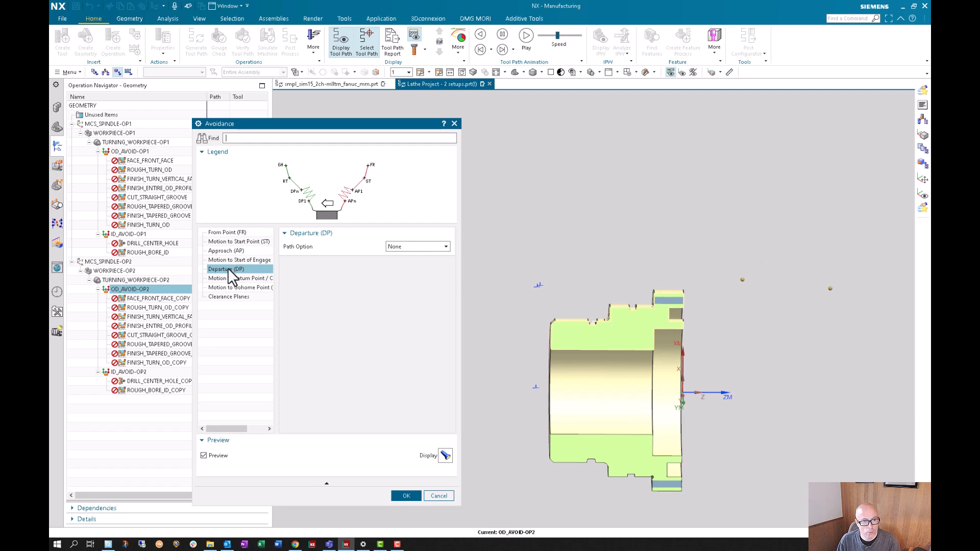
pyautogui.click(233, 278)
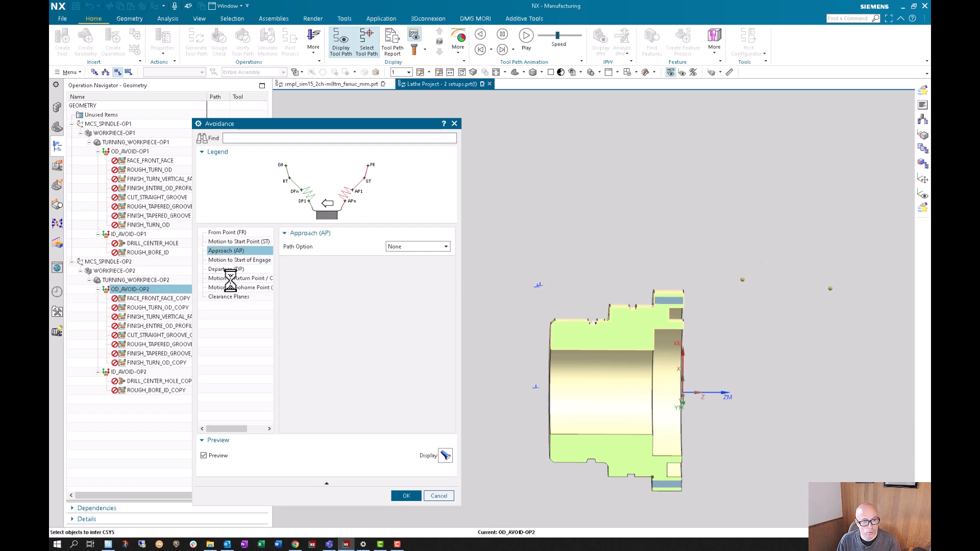
pyautogui.click(420, 273)
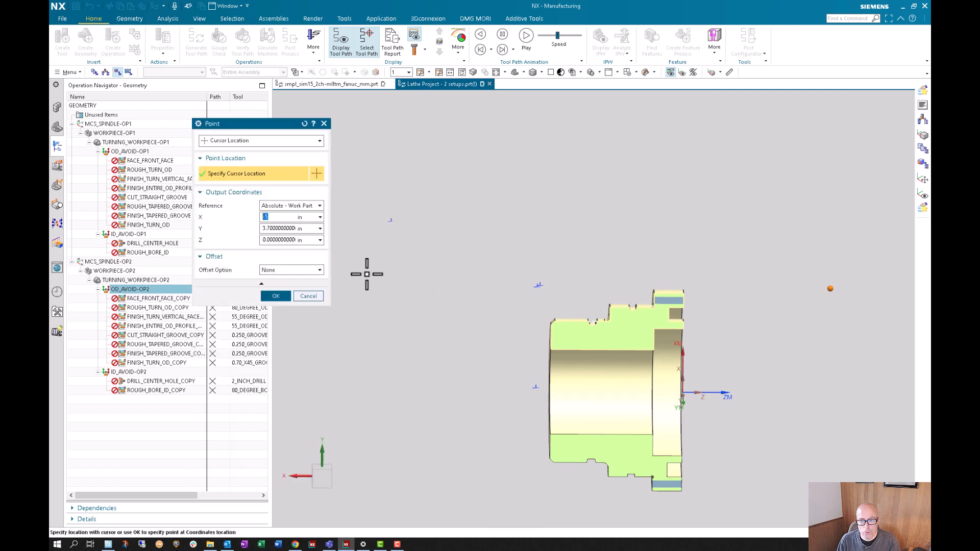
pyautogui.click(299, 205)
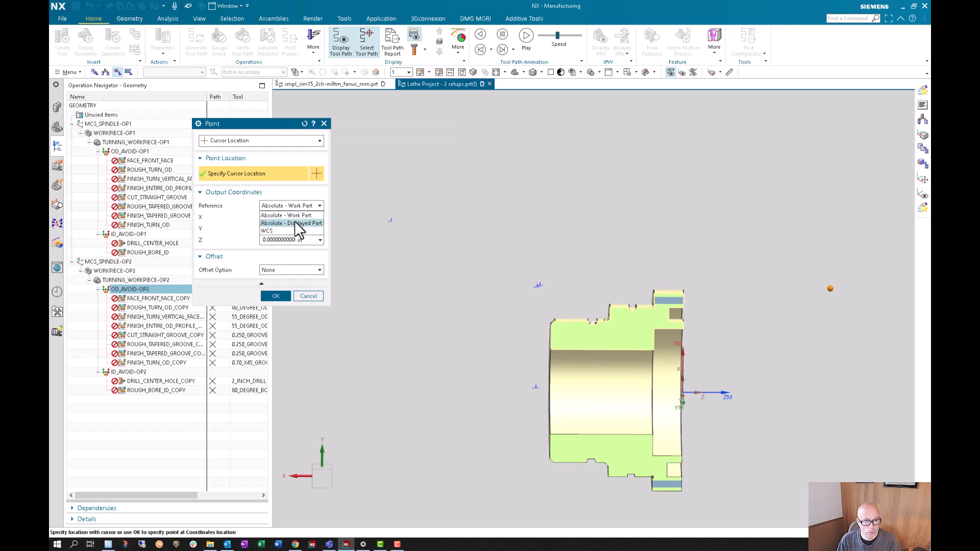
pyautogui.click(293, 228)
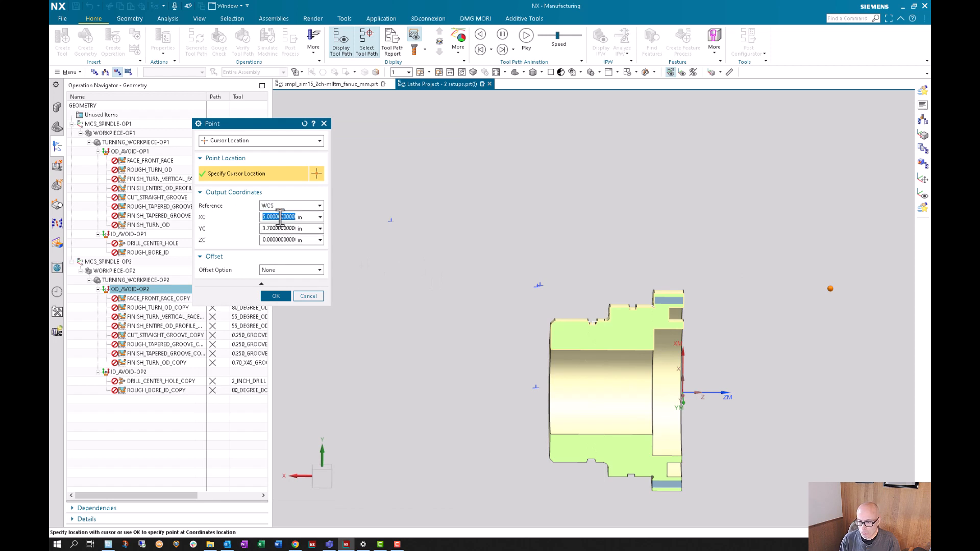
pyautogui.press('Tab')
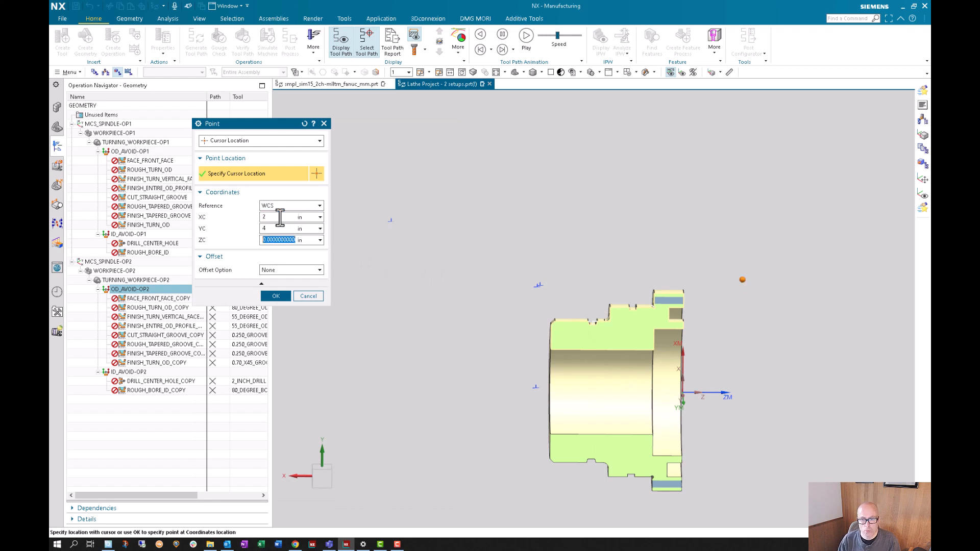
pyautogui.click(272, 297)
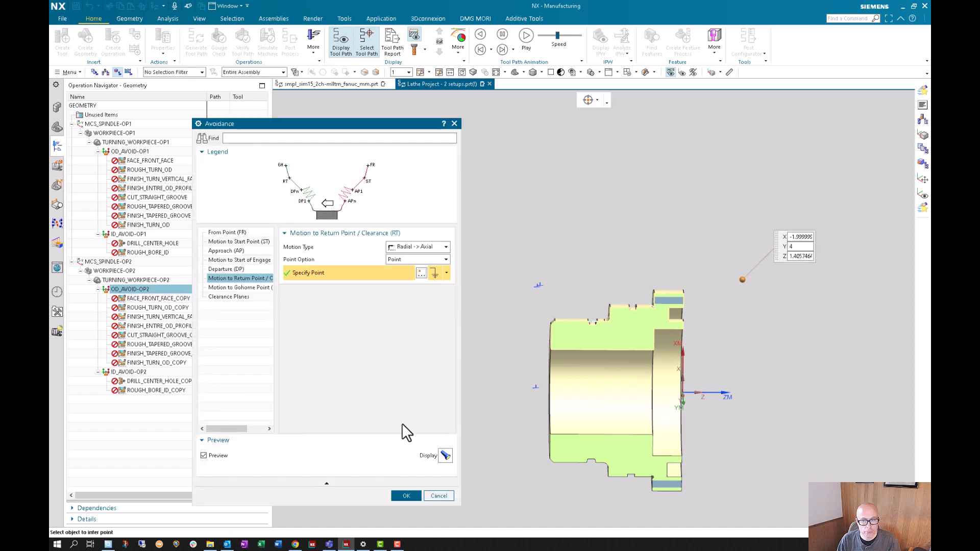
pyautogui.click(412, 496)
# - Regenerate the FACE_FRONT_FACE_COPY tool path with the new start and return points and view its warnings
pyautogui.click(164, 298)
pyautogui.rightClick(164, 298)
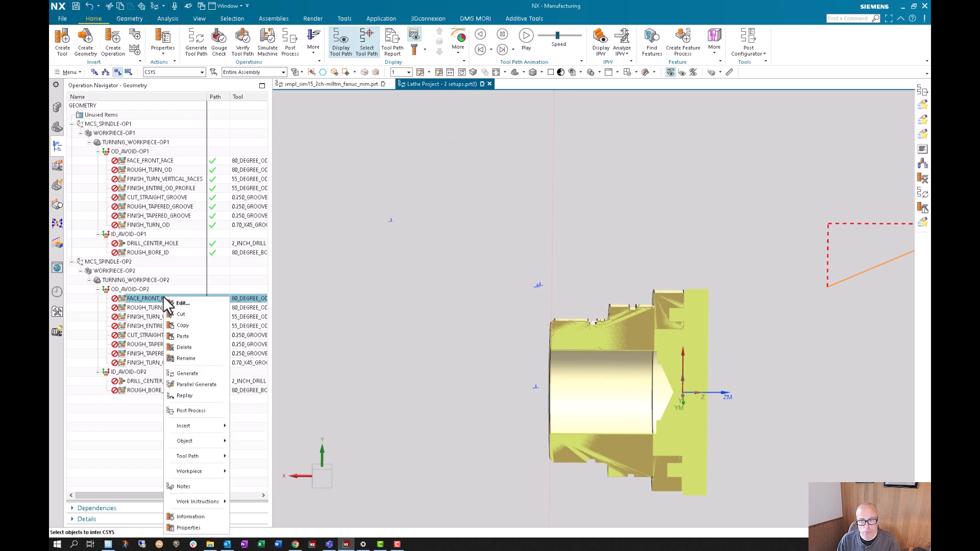
pyautogui.click(183, 374)
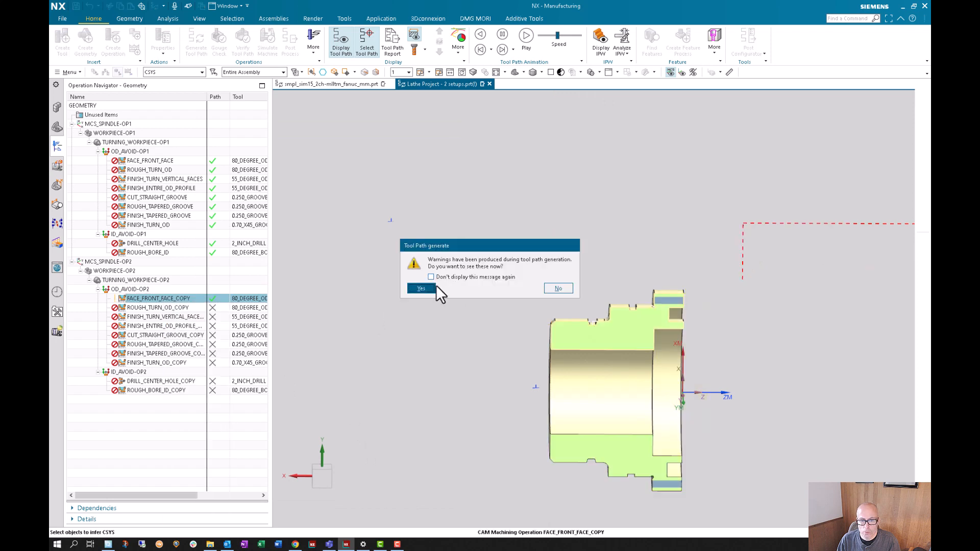
pyautogui.click(420, 288)
pyautogui.scroll(-3, 434, 327)
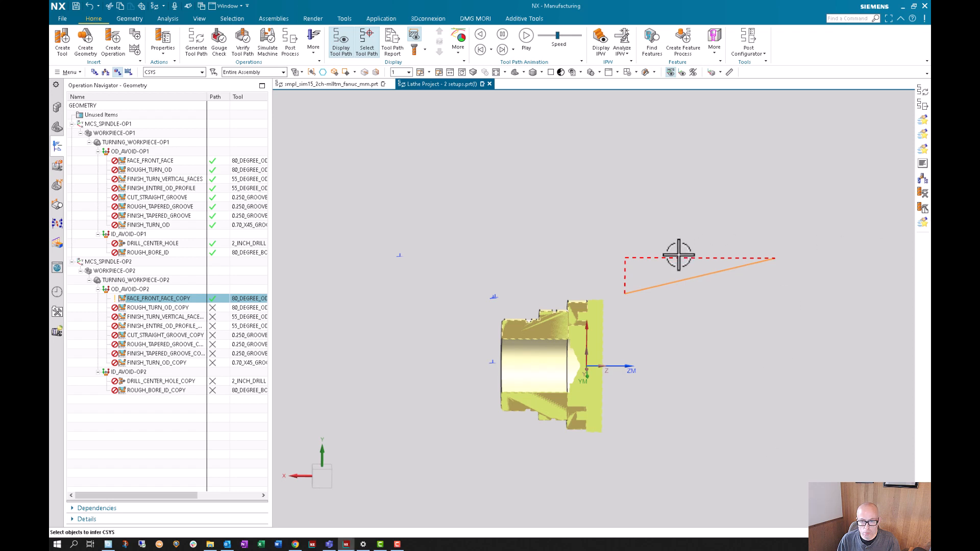
pyautogui.scroll(-2, 687, 278)
# - Move the Axial Trim Plane 1 point of FACE_FRONT_FACE_COPY to the flange's outer corner at X 0, Y 3.5, Z 0
pyautogui.doubleClick(153, 298)
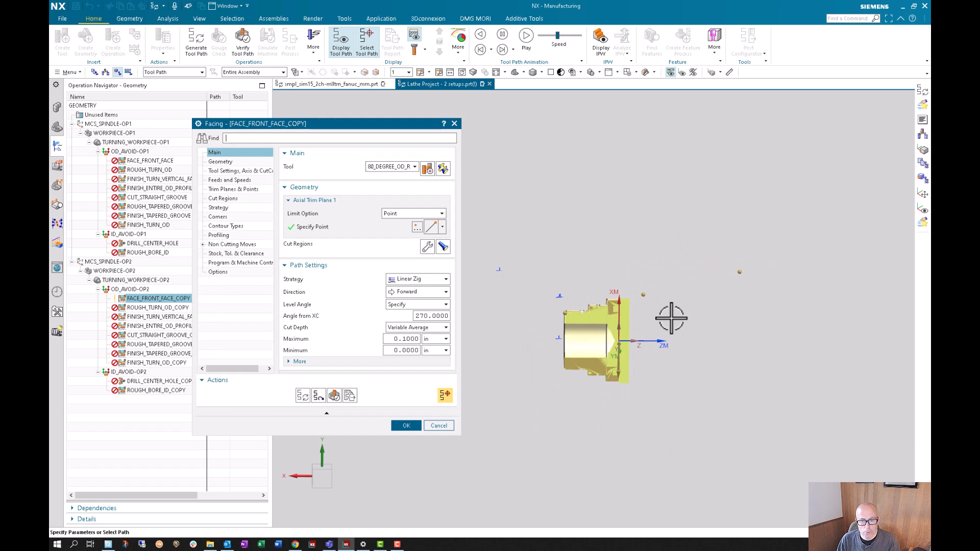
pyautogui.scroll(3, 664, 315)
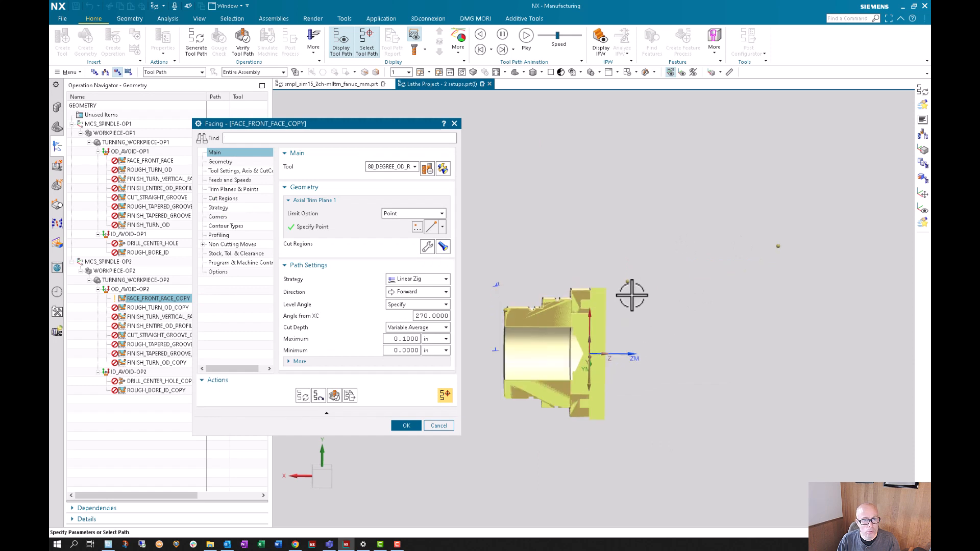
pyautogui.click(395, 229)
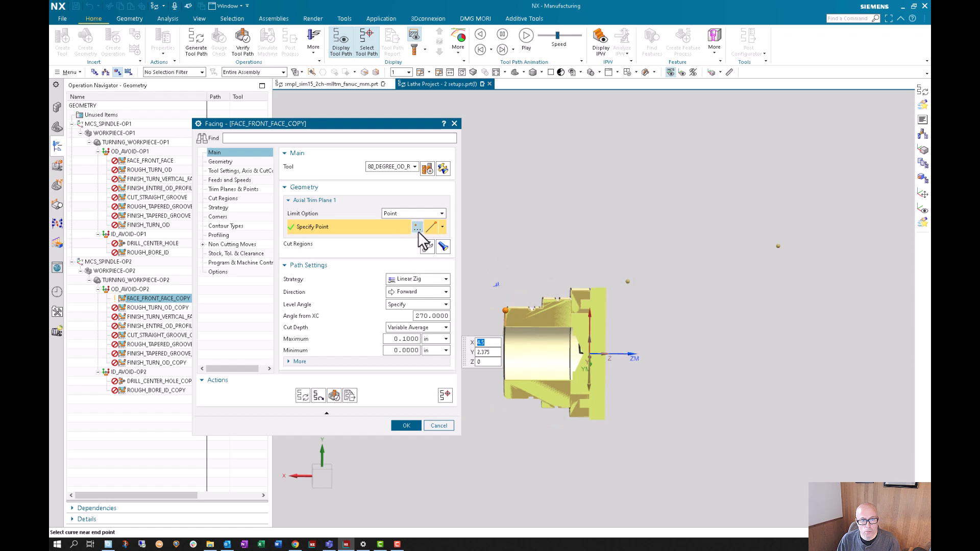
pyautogui.click(417, 227)
pyautogui.scroll(-3, 592, 288)
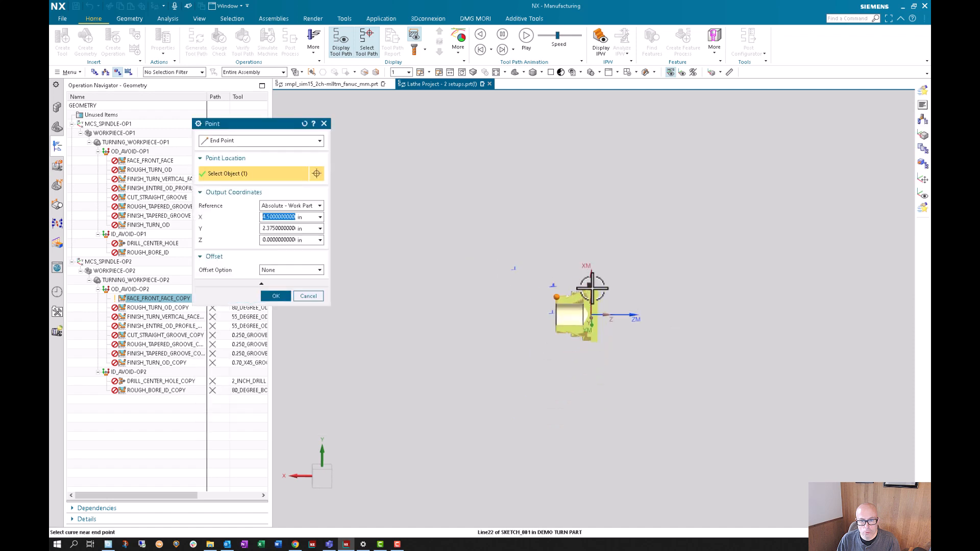
pyautogui.scroll(5, 592, 289)
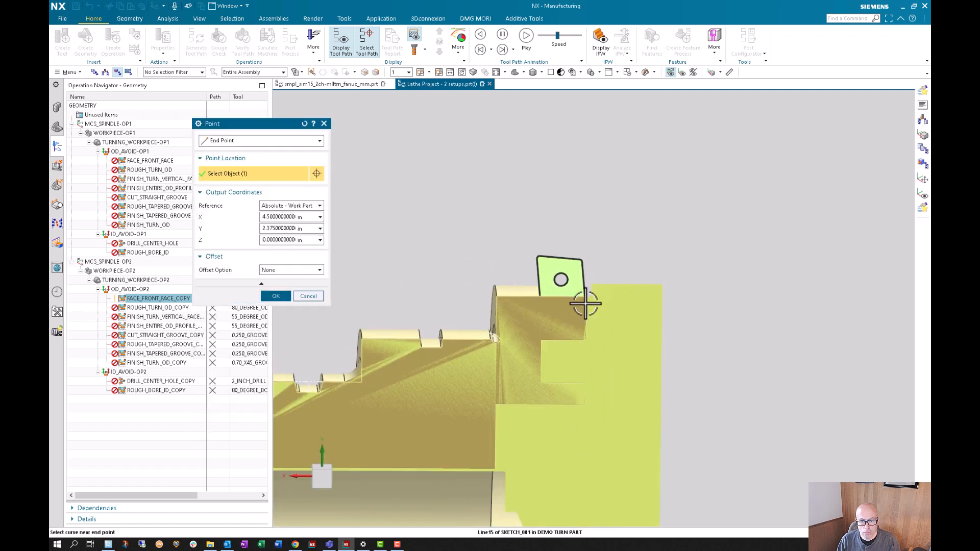
pyautogui.click(275, 296)
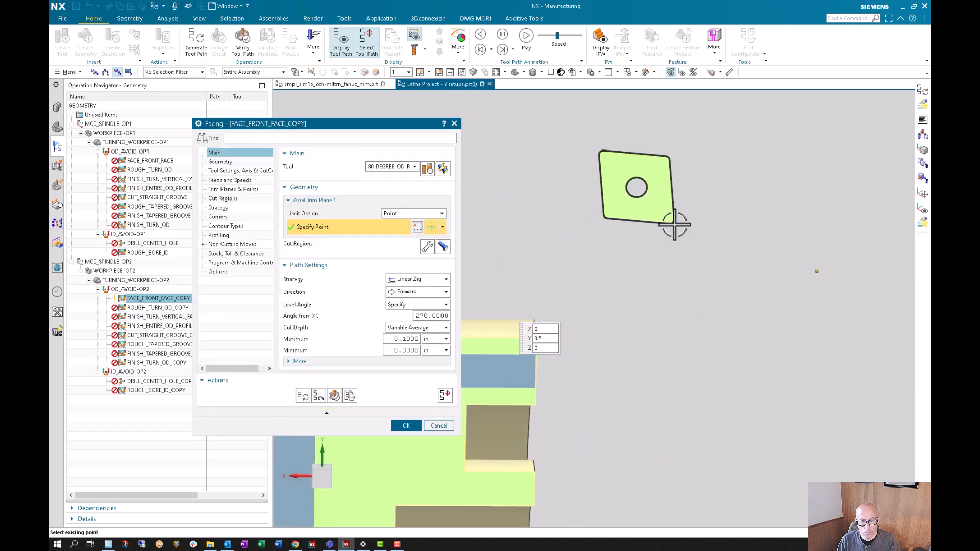
# - Try to generate the facing tool path with the relocated axial trim plane
pyautogui.scroll(-5, 675, 224)
pyautogui.click(304, 397)
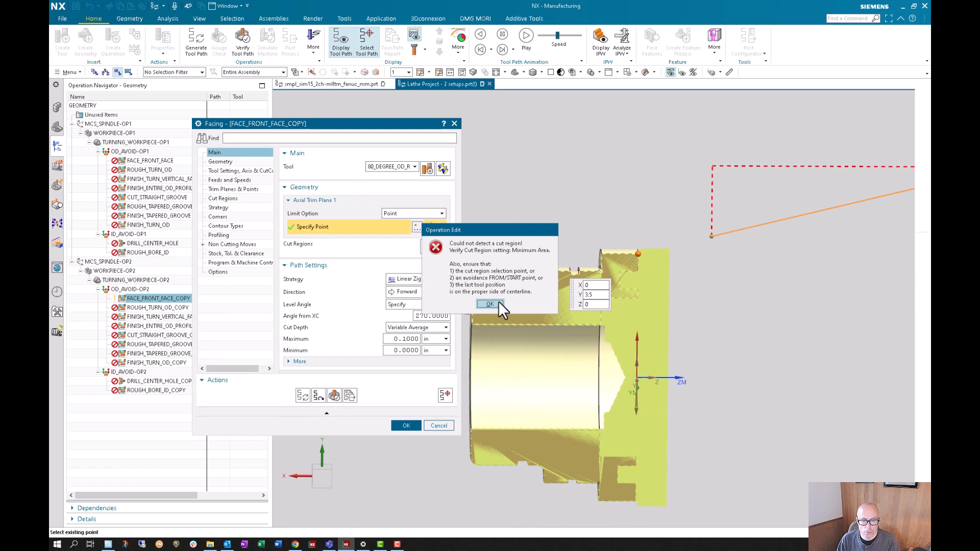
pyautogui.click(489, 304)
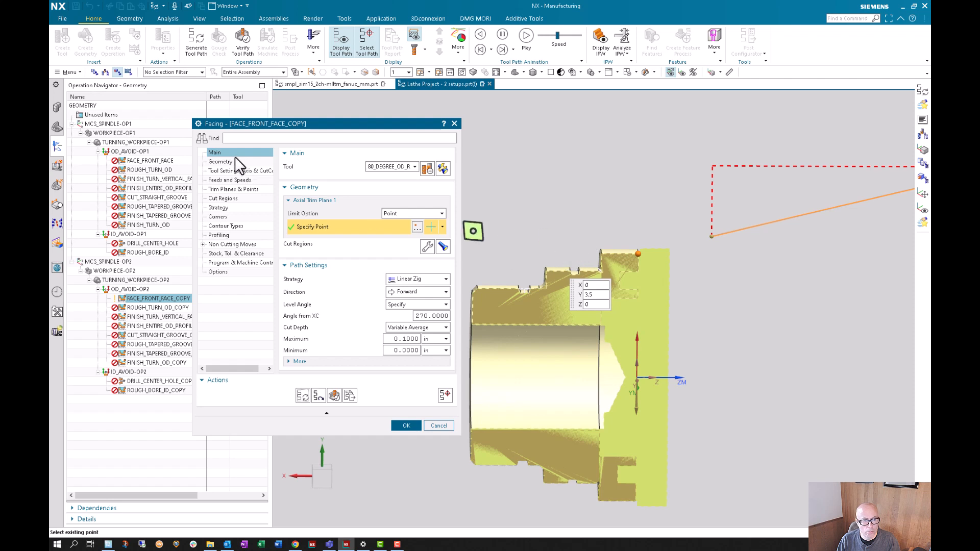
# - Enable Flip Tool Around Holder in the facing operation's tool orientation settings
pyautogui.click(222, 172)
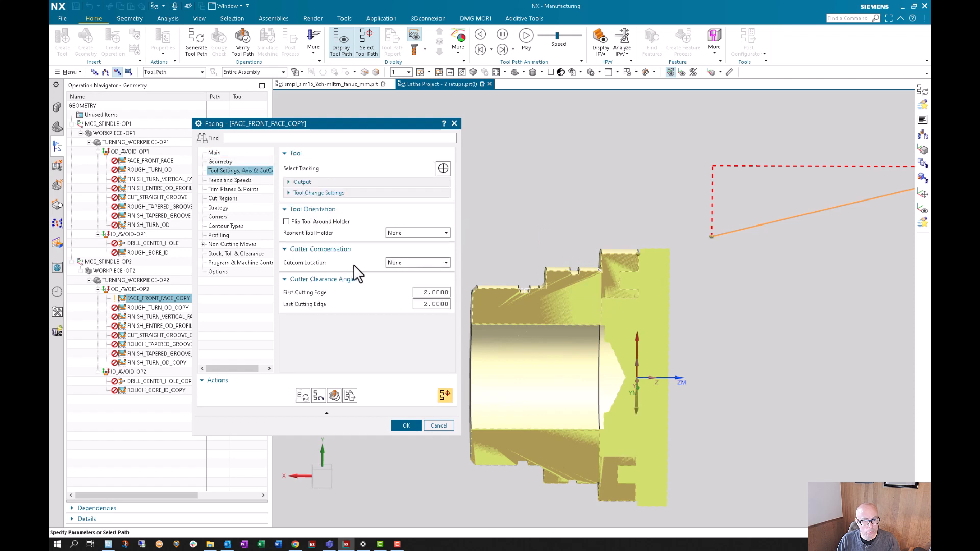
pyautogui.click(288, 222)
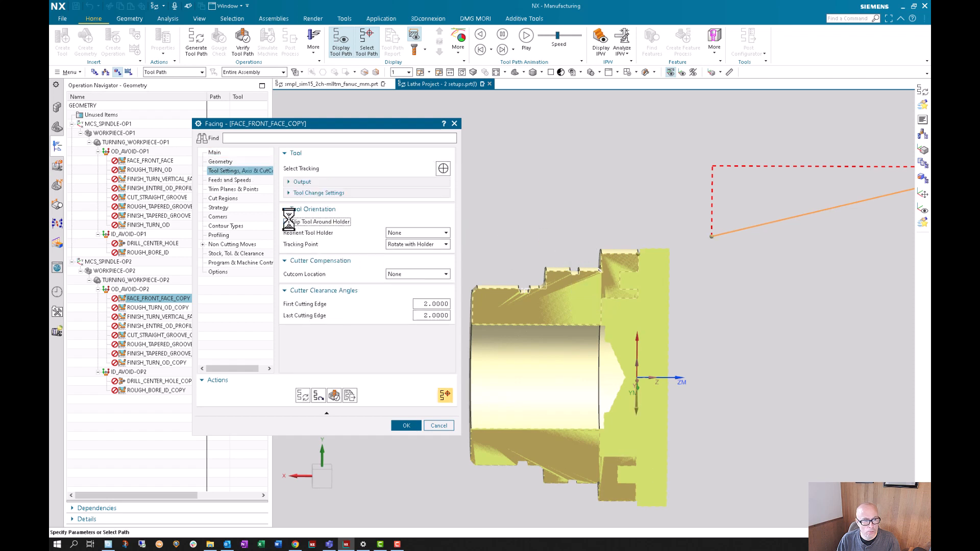
# - Generate the FACE_FRONT_FACE_COPY tool path with the flipped tool and replay the tool motion at animation speed 3, raised to 4
pyautogui.click(302, 395)
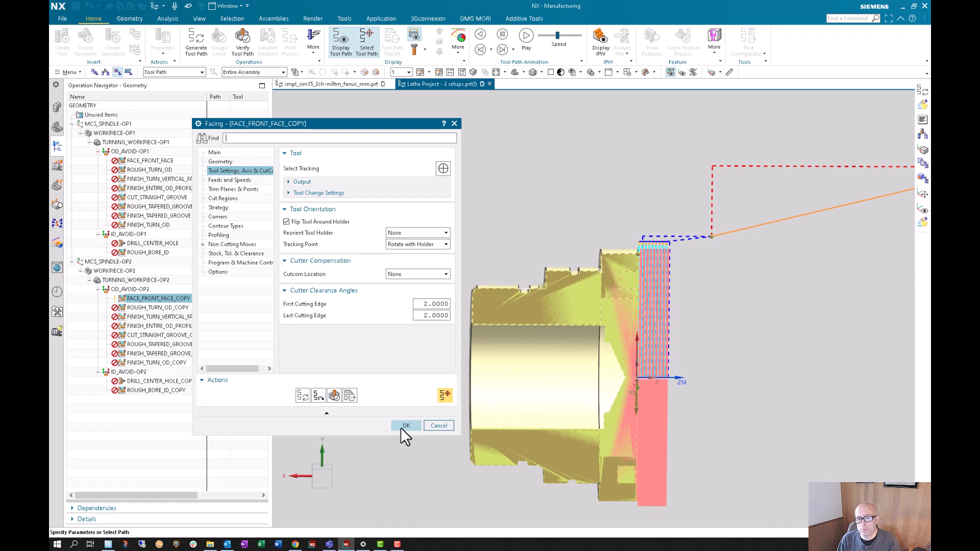
pyautogui.click(322, 401)
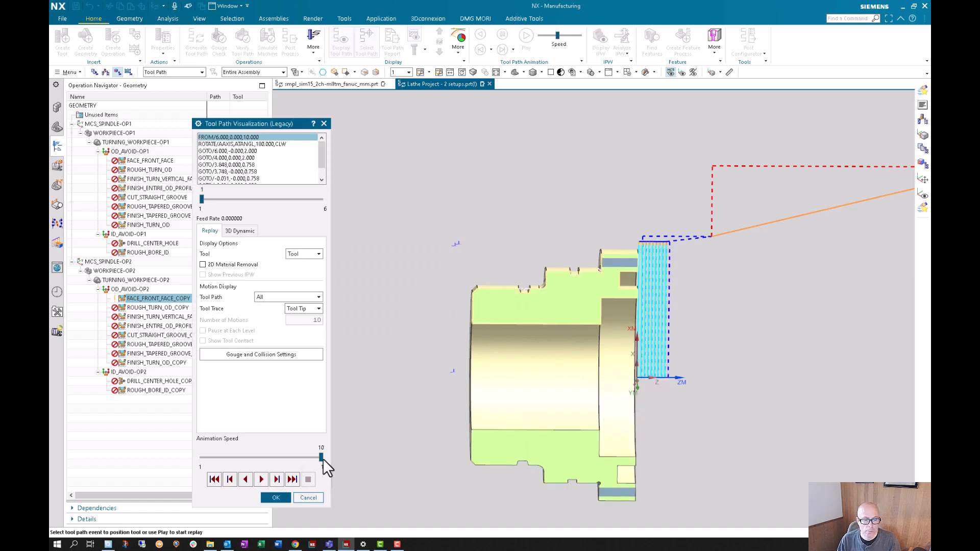
pyautogui.moveTo(321, 457); pyautogui.dragTo(229, 459)
pyautogui.click(260, 479)
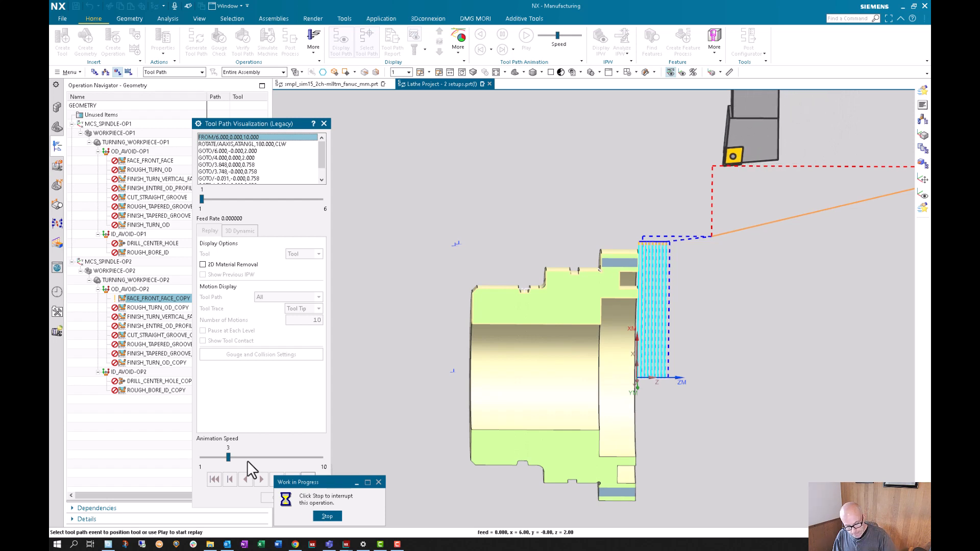
pyautogui.click(247, 458)
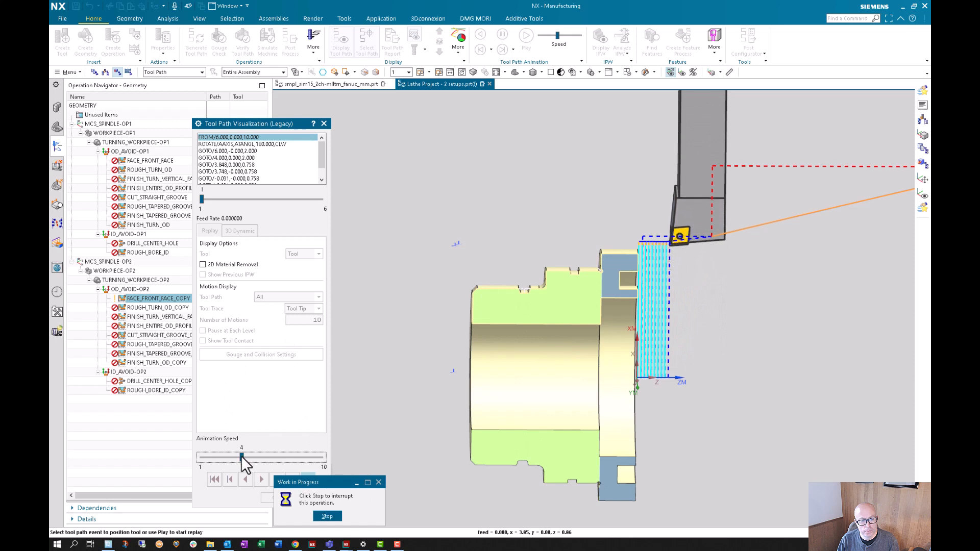
pyautogui.click(308, 480)
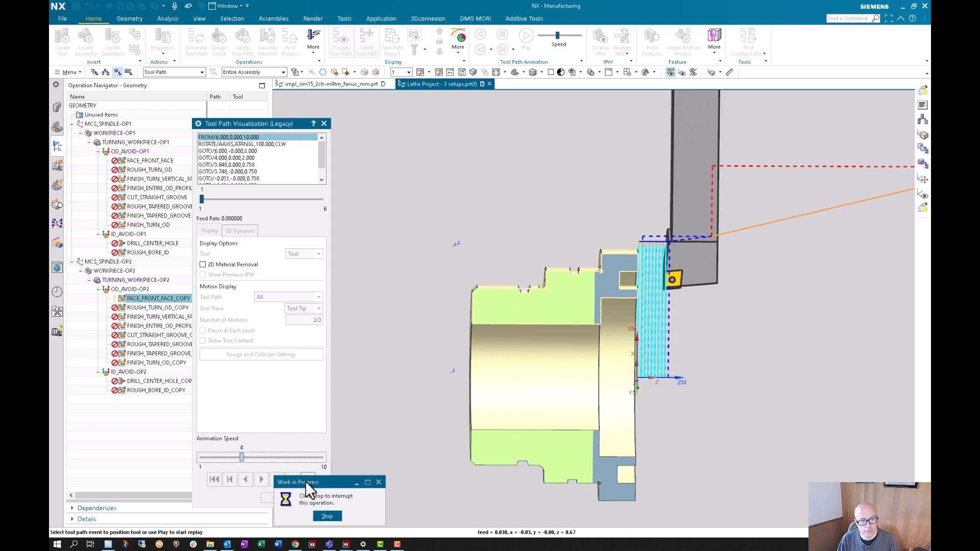
# - Simulate the facing cut's material removal in 3D Dynamic at animation speed 7, and accept the FACE_FRONT_FACE_COPY operation
pyautogui.click(240, 230)
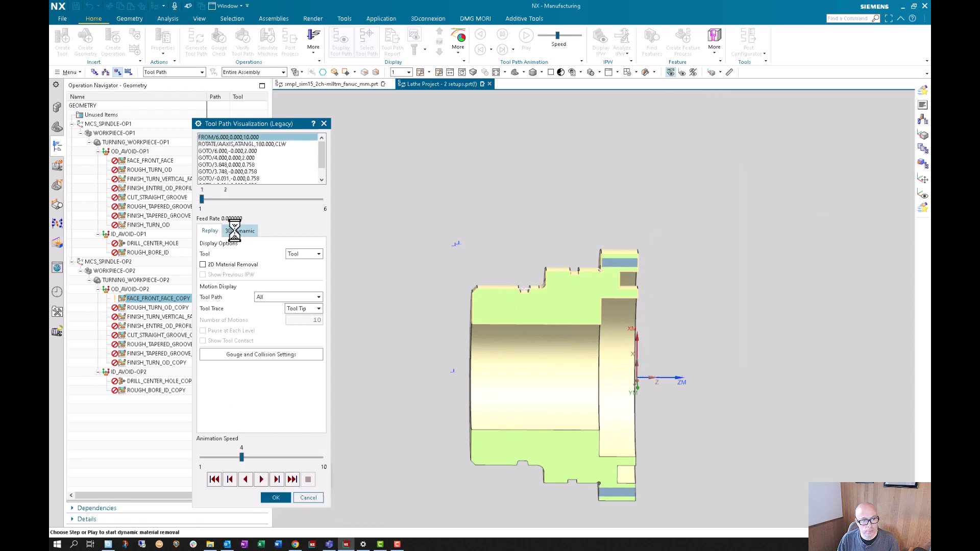
pyautogui.moveTo(242, 455); pyautogui.dragTo(270, 455)
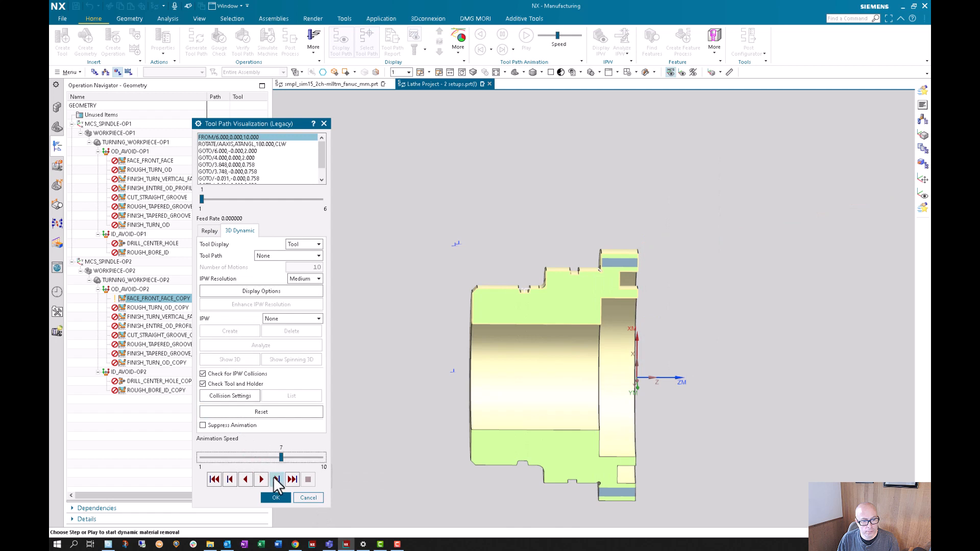
pyautogui.click(276, 480)
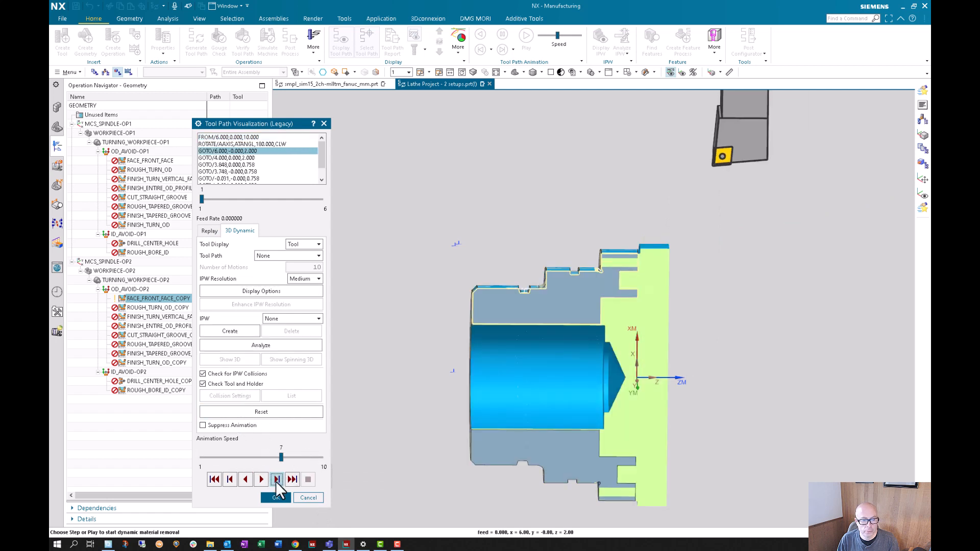
pyautogui.click(261, 480)
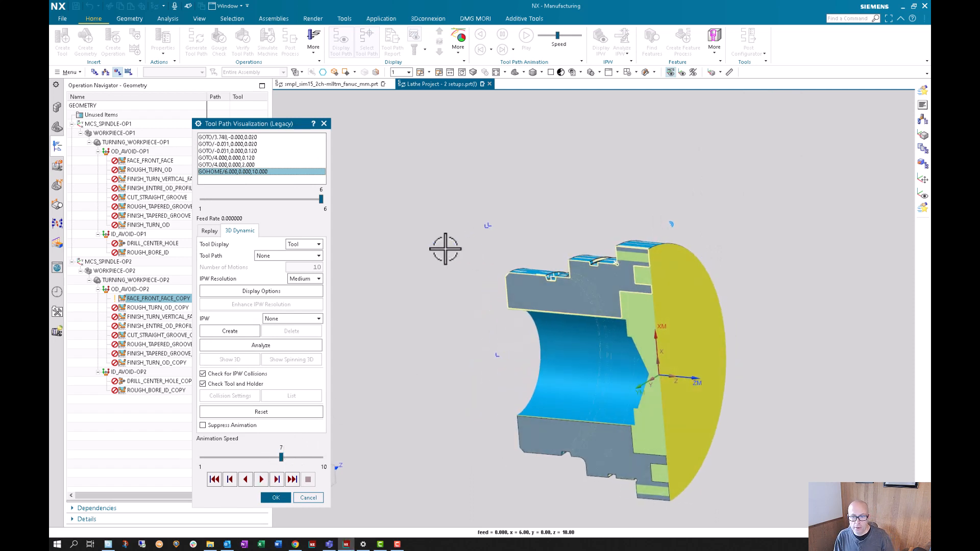
pyautogui.click(280, 499)
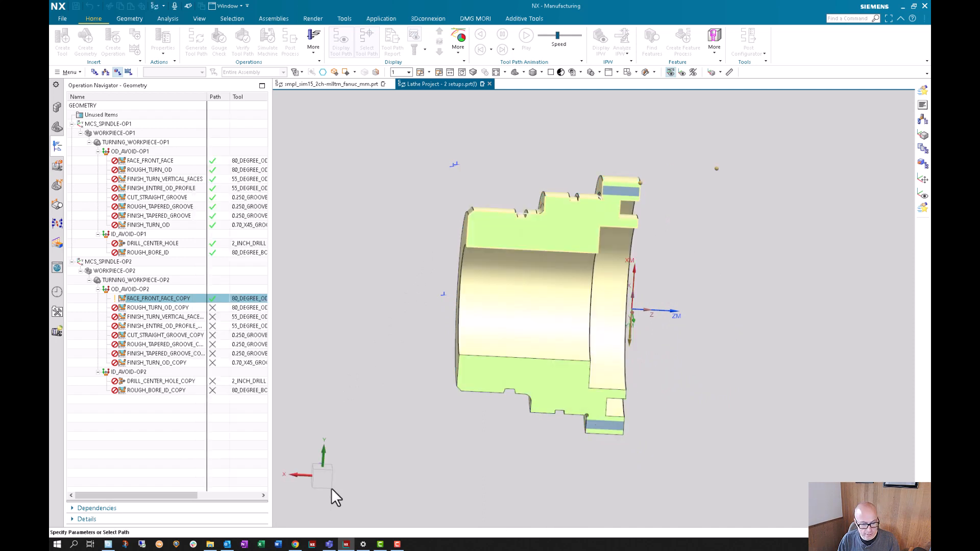
pyautogui.click(406, 425)
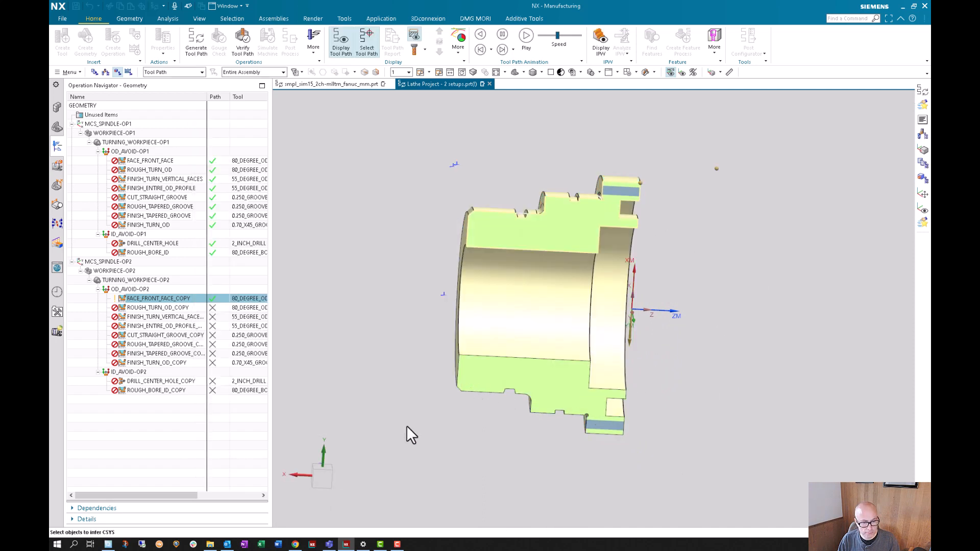